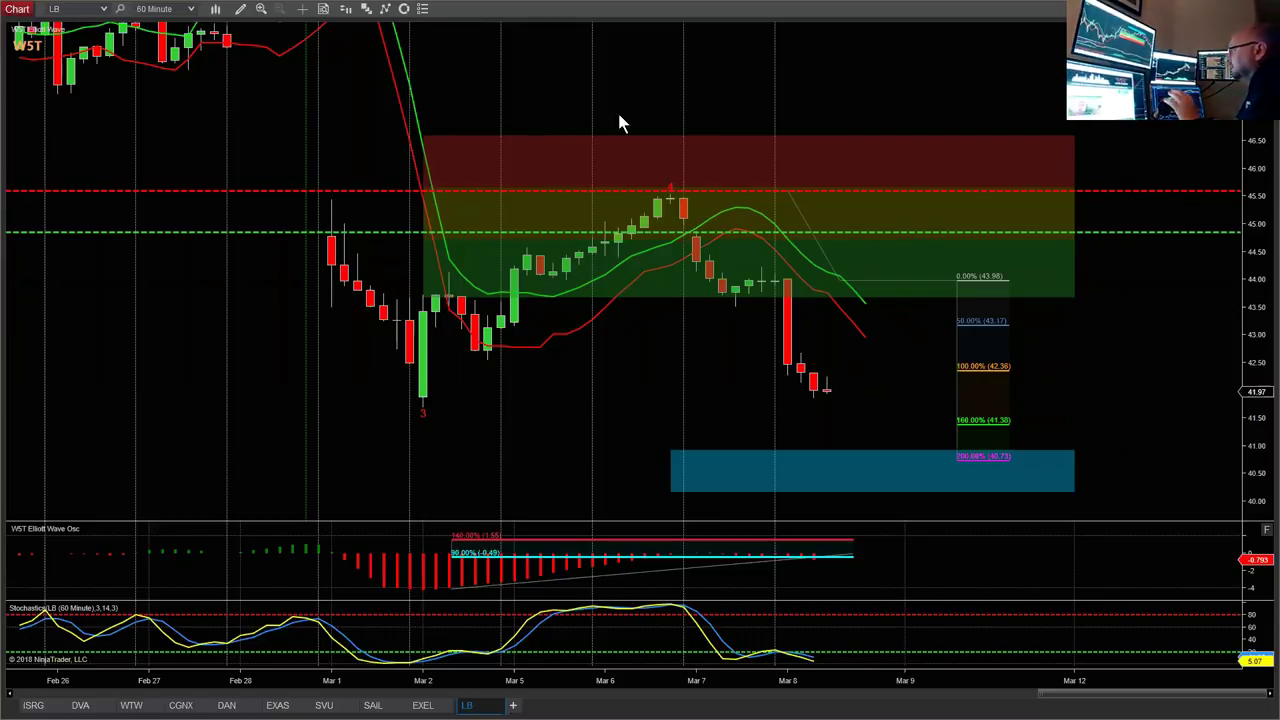
Switch to the browser, show the Chicago 2018 live event page full-screen, and highlight its web address.
key(alt+Tab)
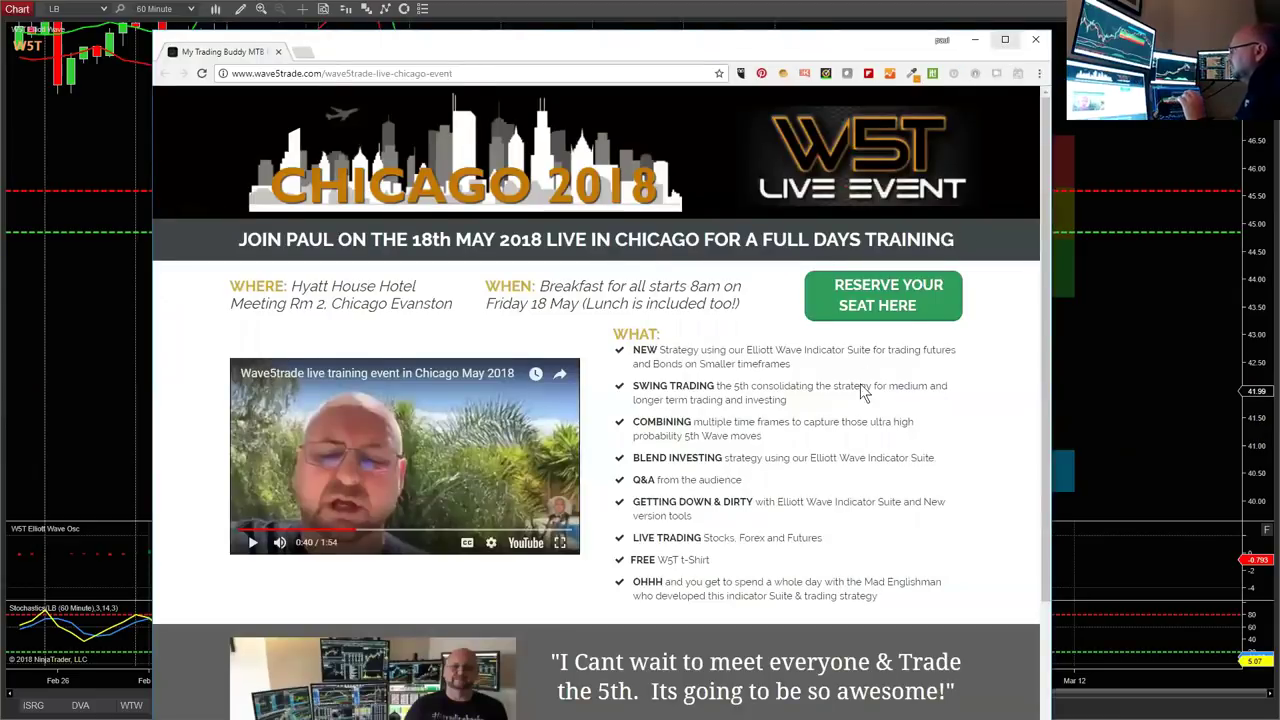
key(super+Up)
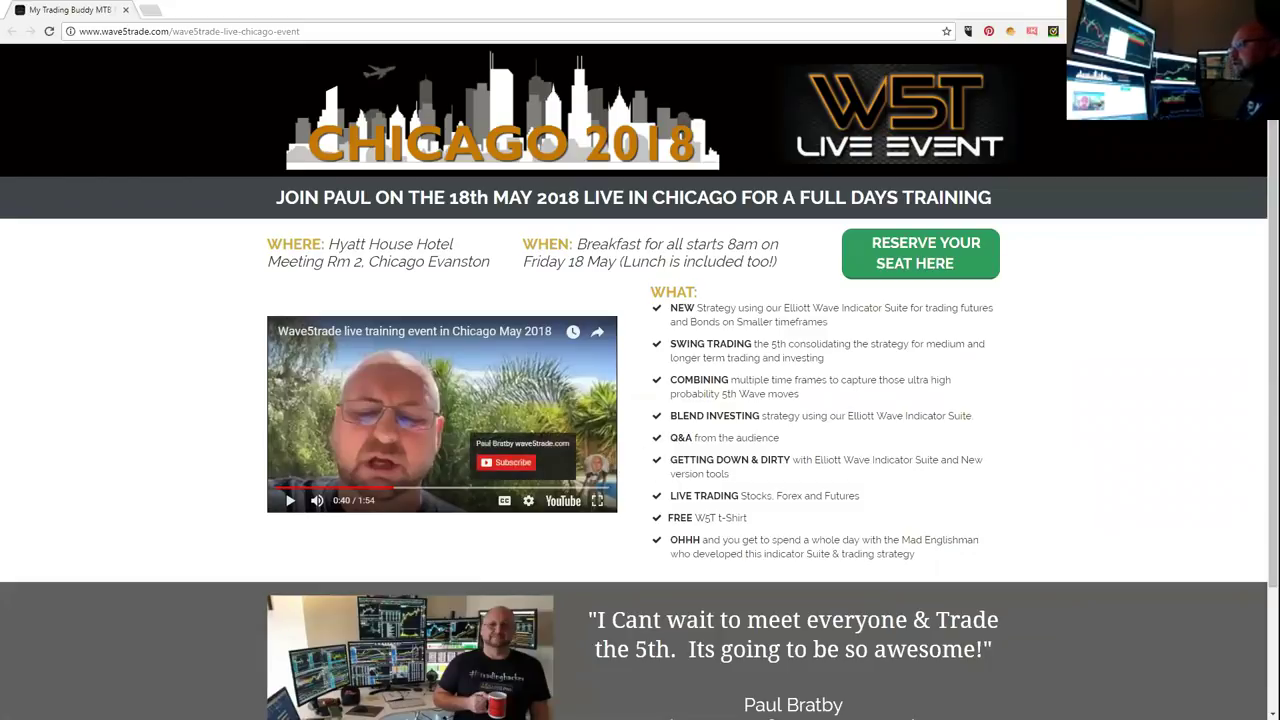
drag(312, 31, 75, 31)
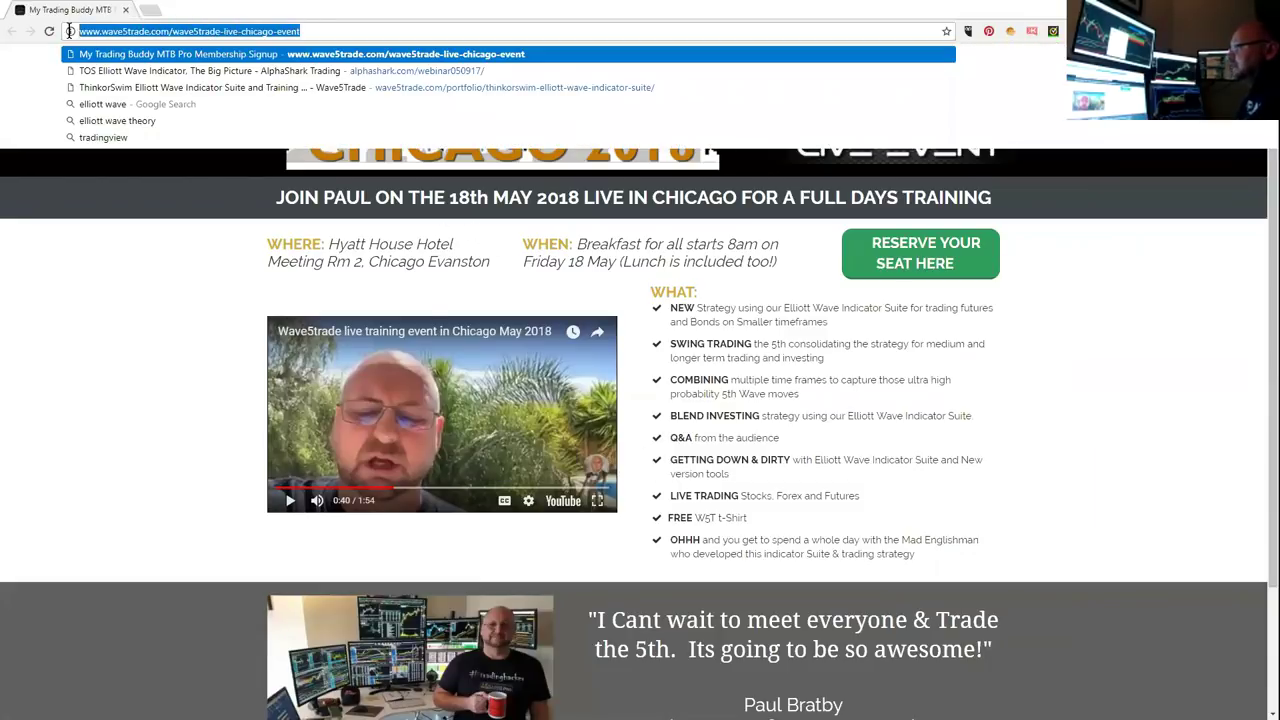
right_click(119, 31)
click(150, 79)
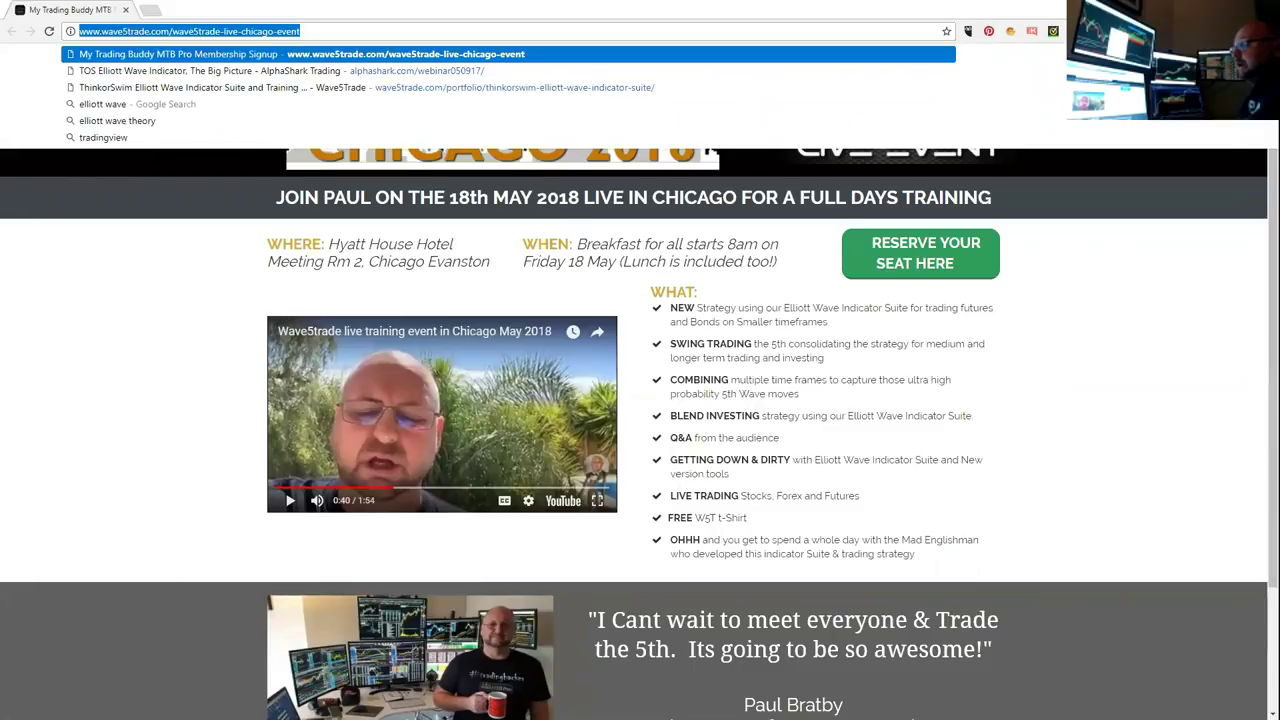
key(Escape)
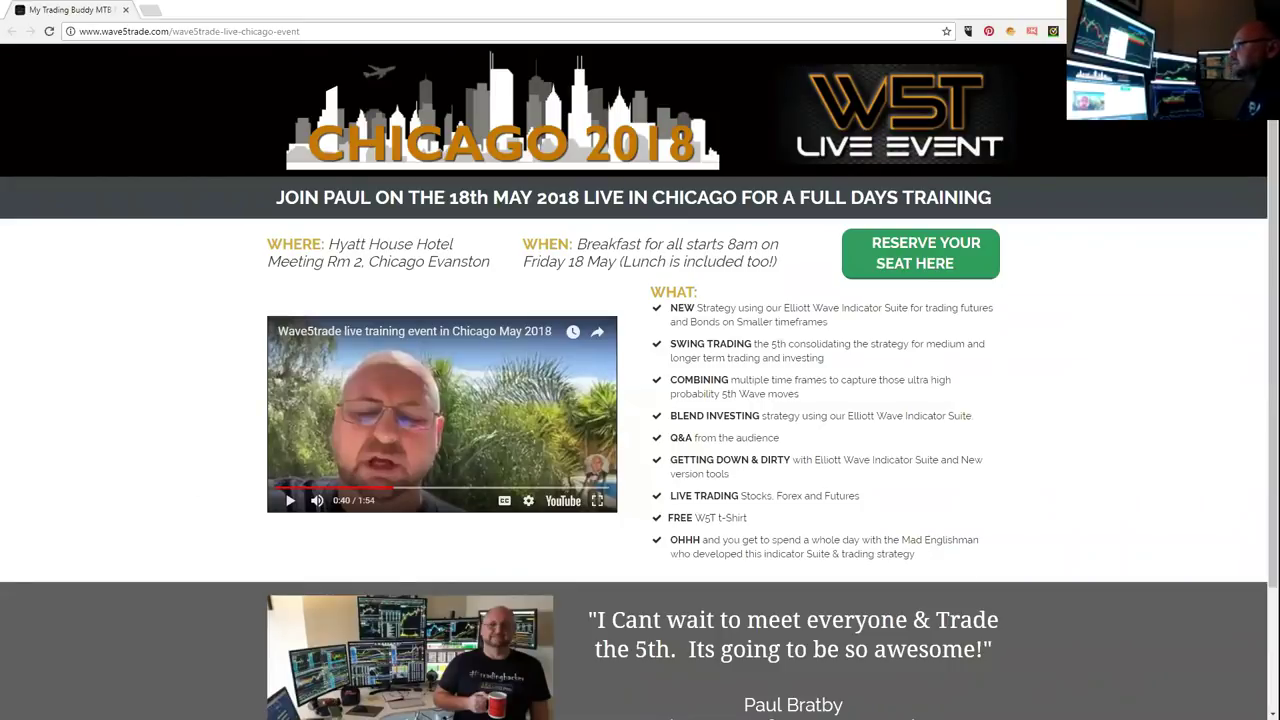
key(ctrl+l)
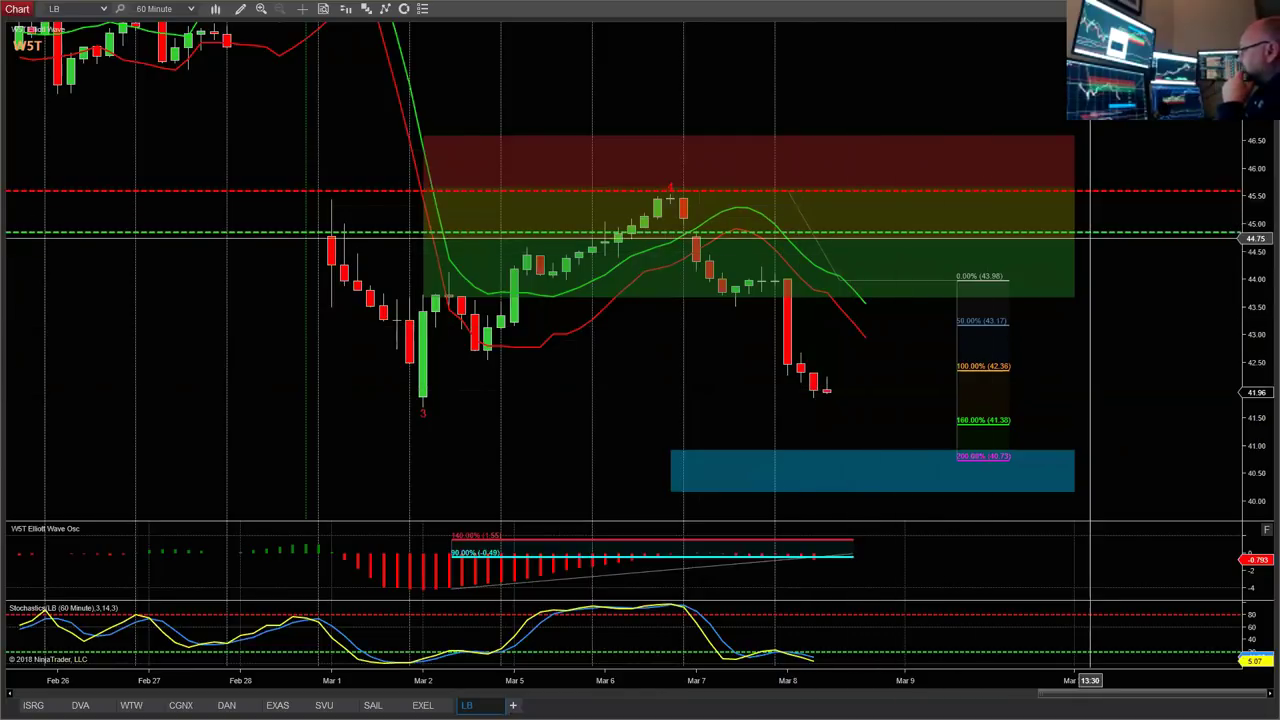
Move the green dashed horizontal line on the LB chart down to 43.99, level with the 0.00% extension.
drag(1094, 232, 1102, 279)
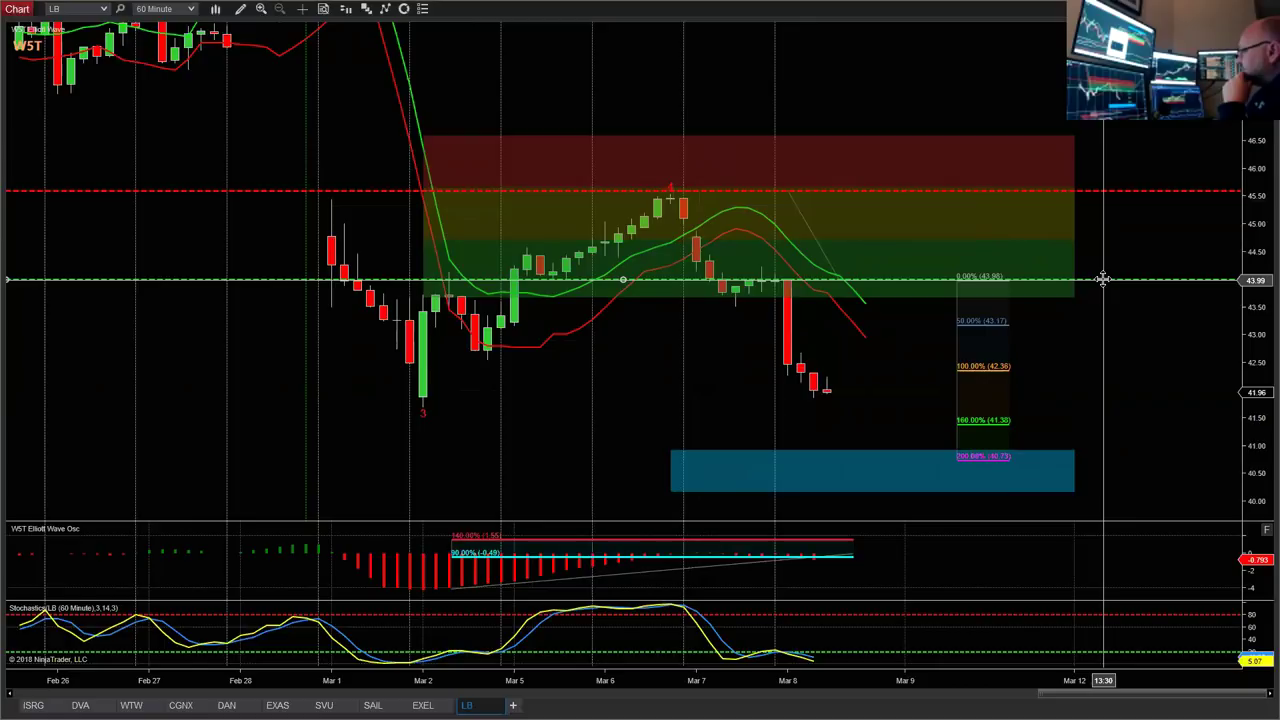
Mark the late-February consolidation zone on the LB chart with a Region Highlight Y from about 50.3 down to 47.3.
drag(376, 684, 900, 685)
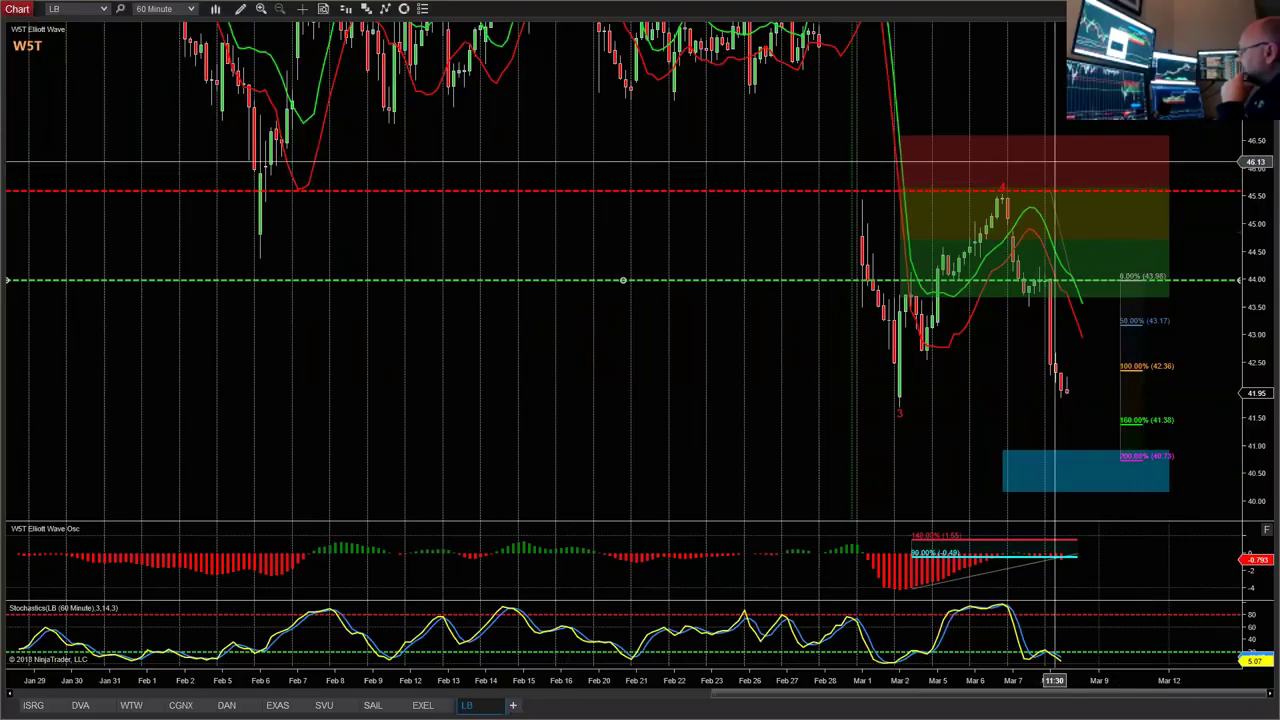
drag(1250, 166, 1241, 285)
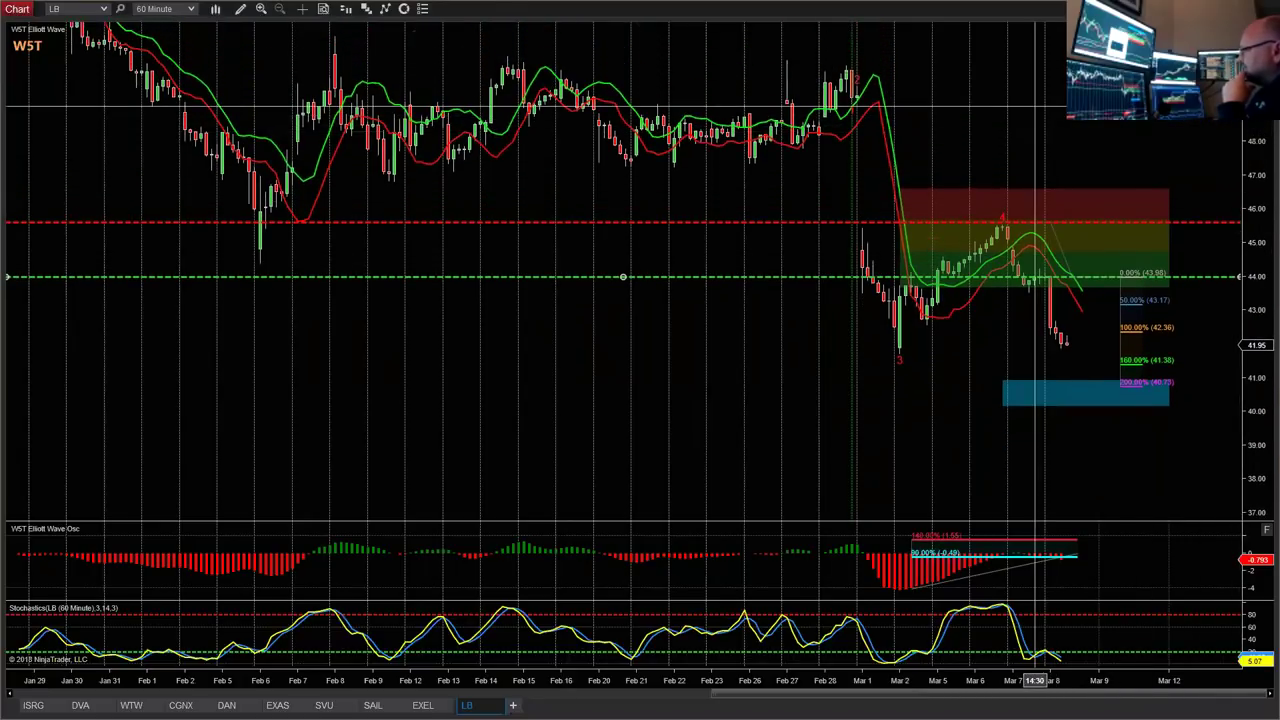
drag(1035, 104, 985, 146)
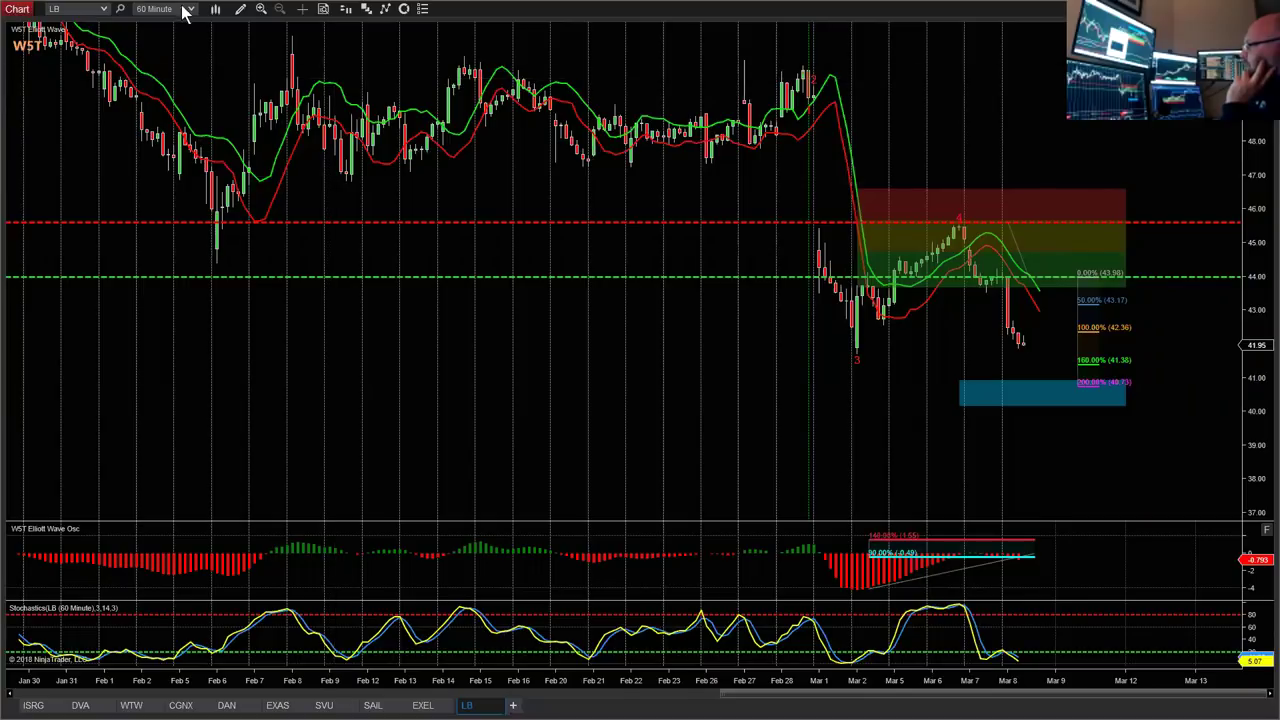
click(212, 9)
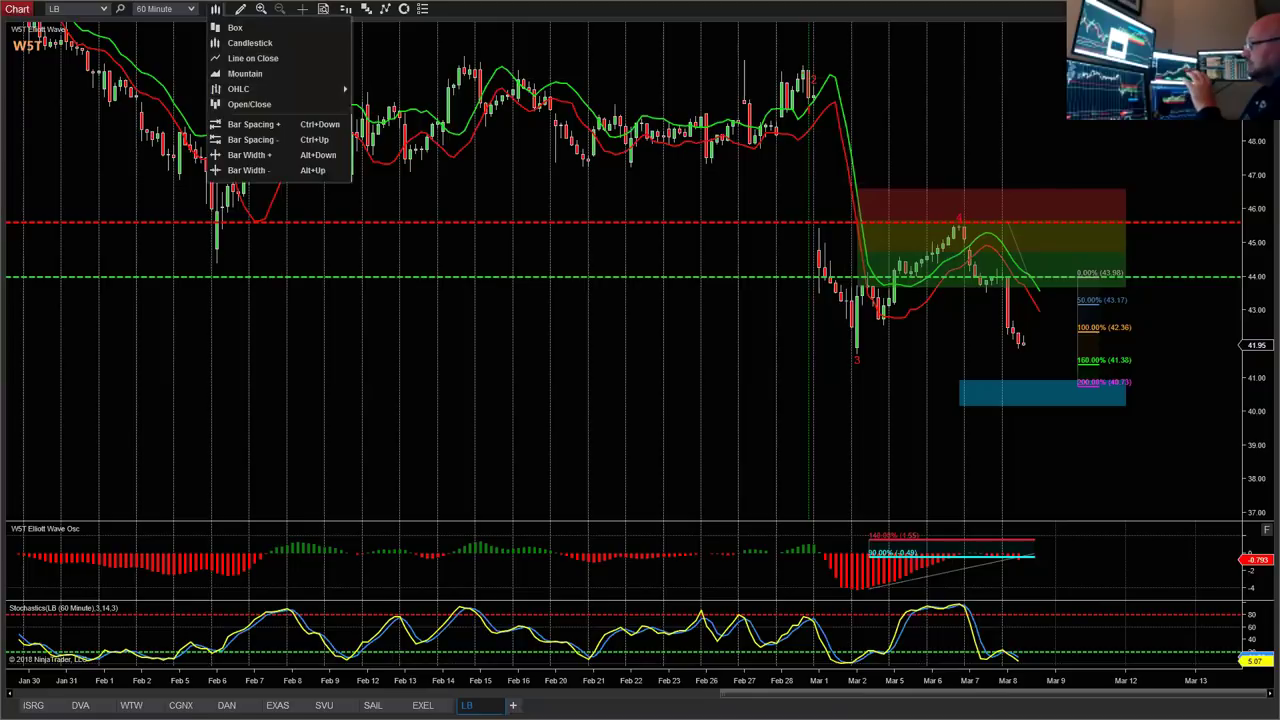
click(239, 16)
click(239, 16)
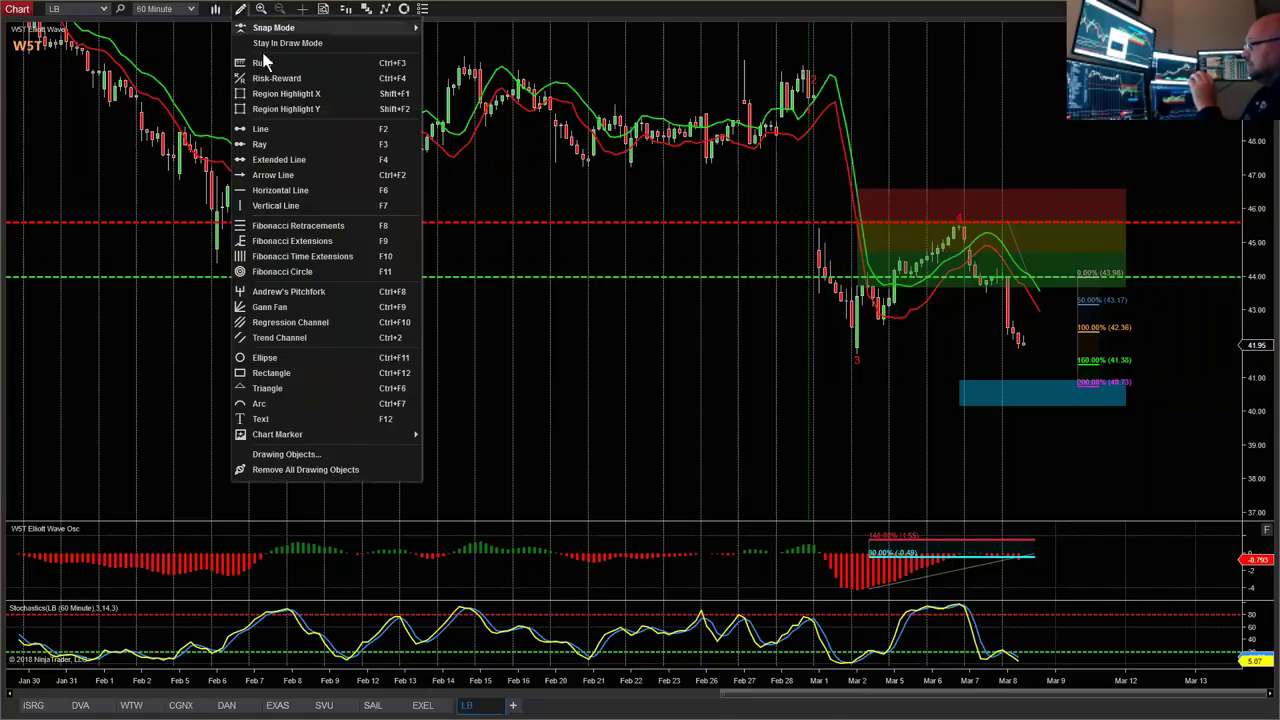
click(273, 109)
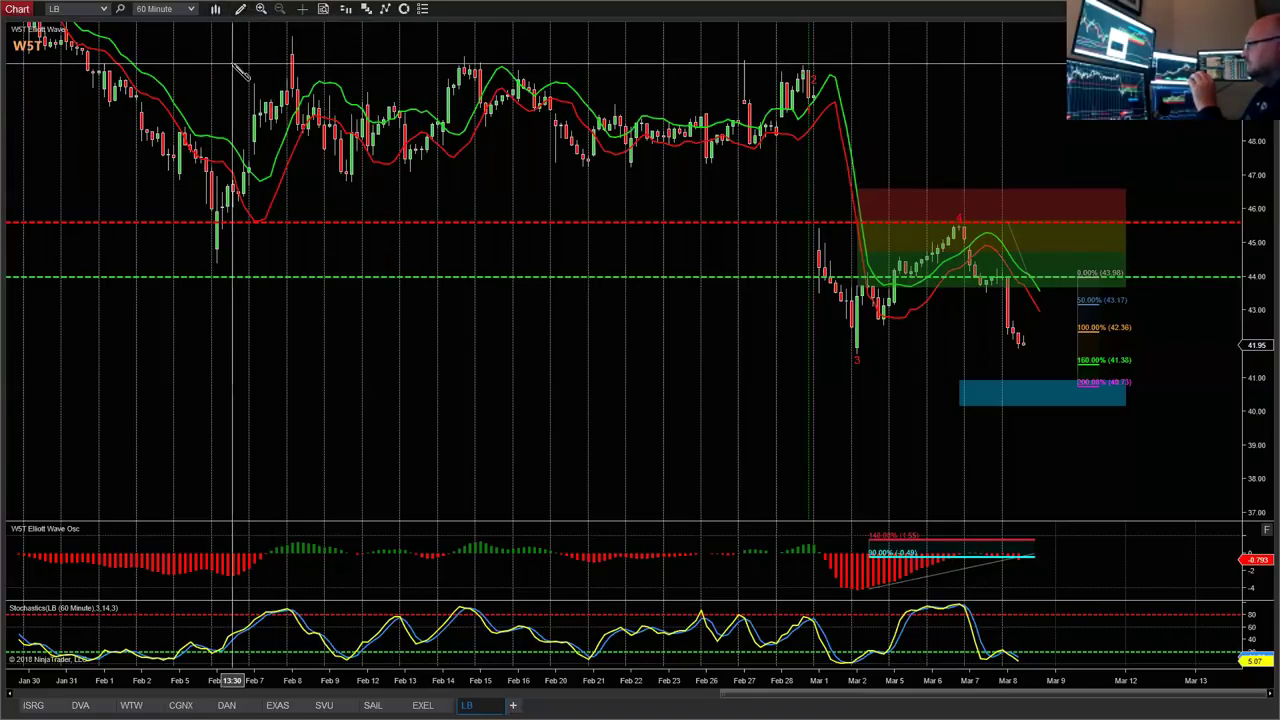
click(240, 64)
click(272, 166)
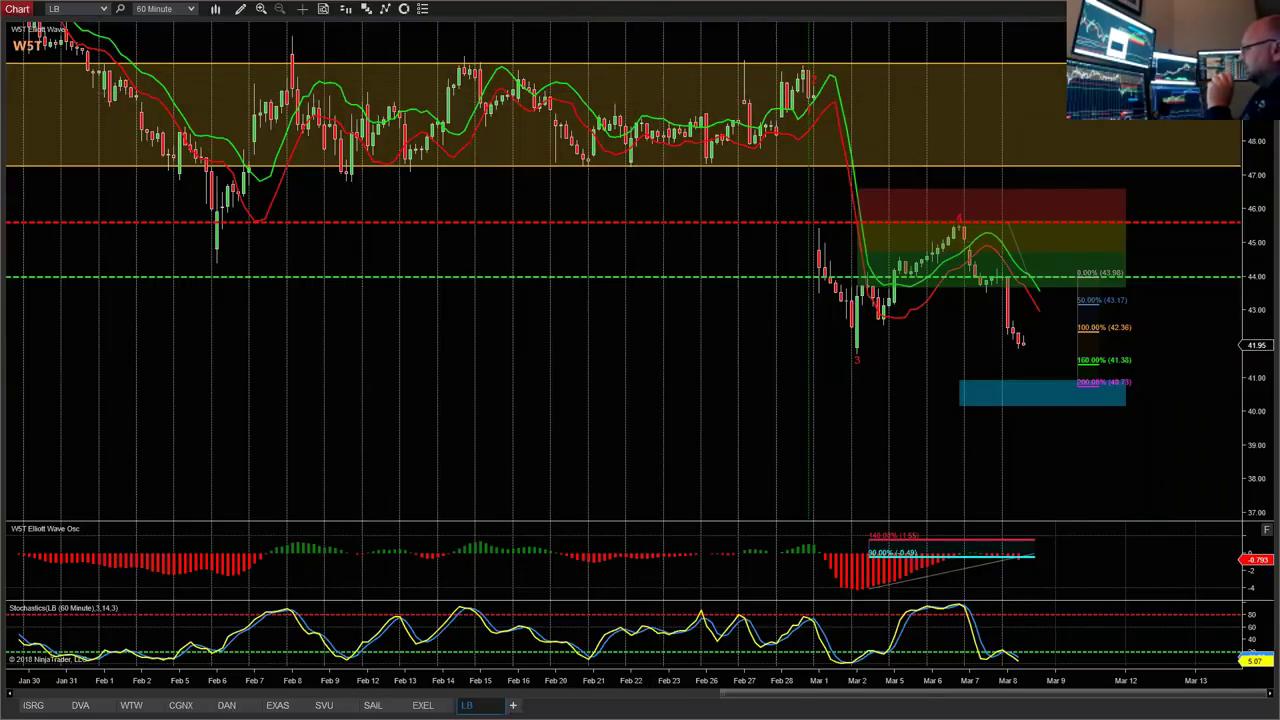
drag(977, 688, 611, 684)
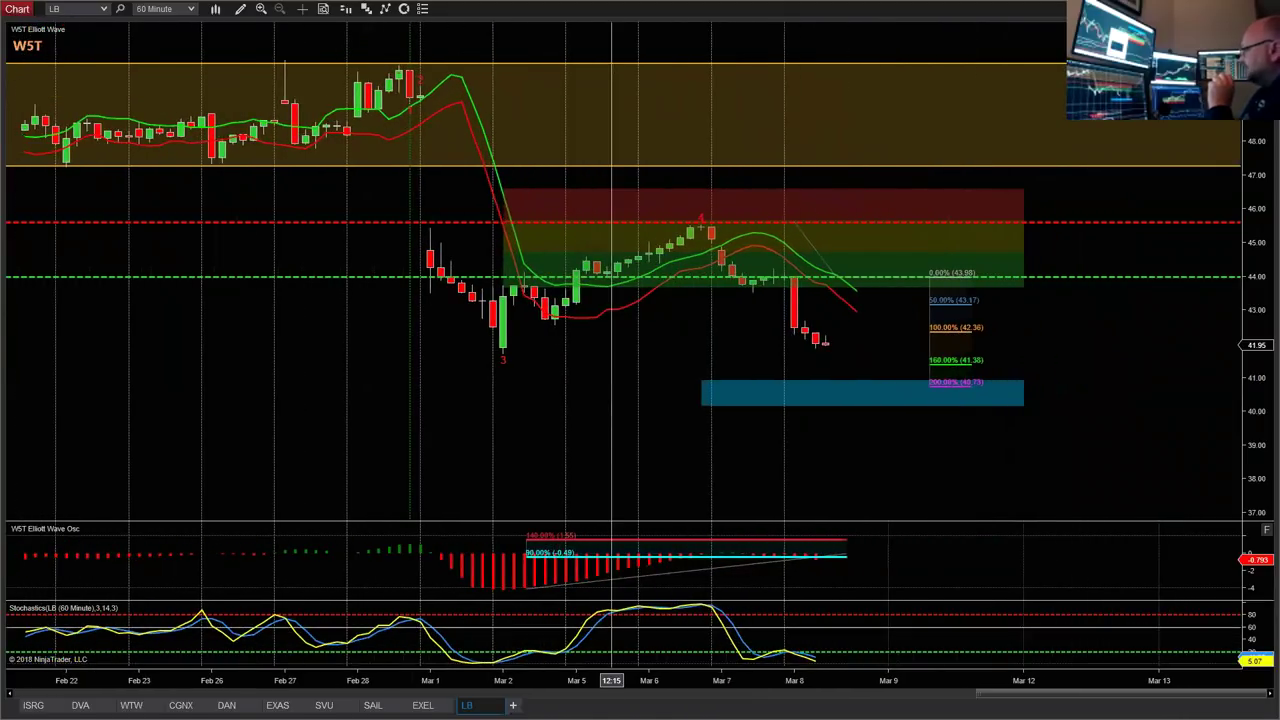
drag(1249, 446, 1176, 421)
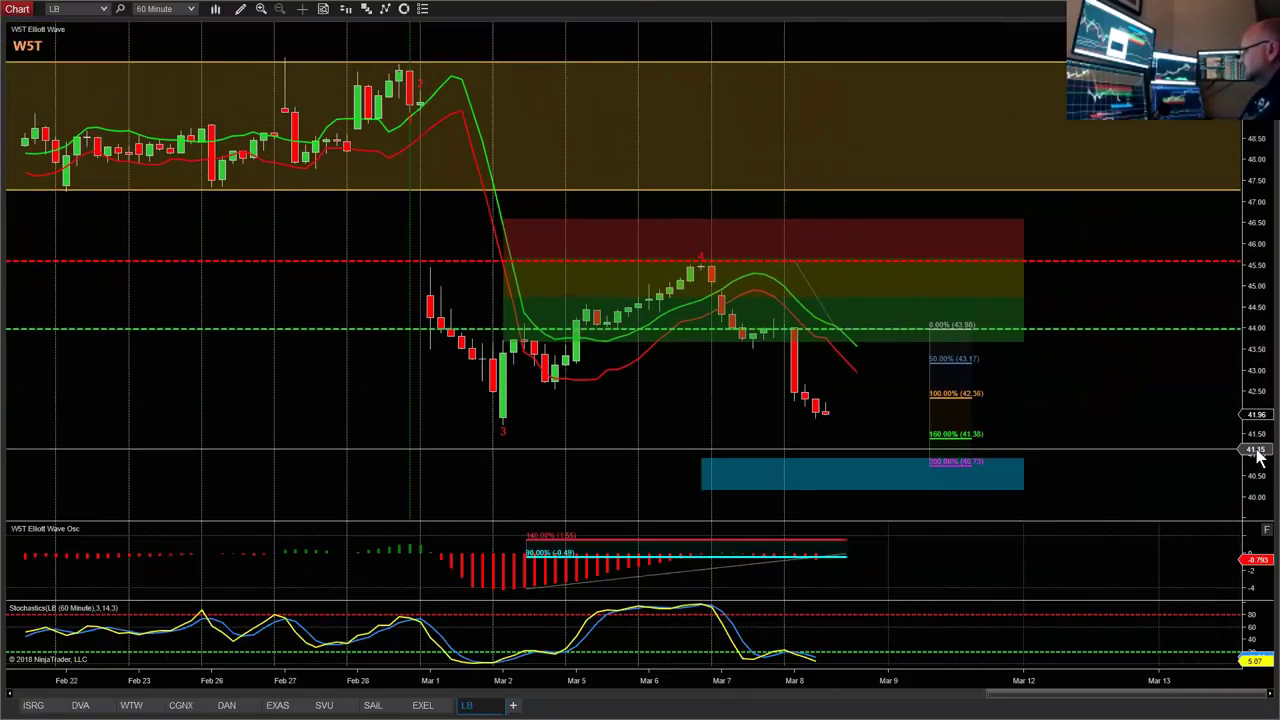
click(302, 9)
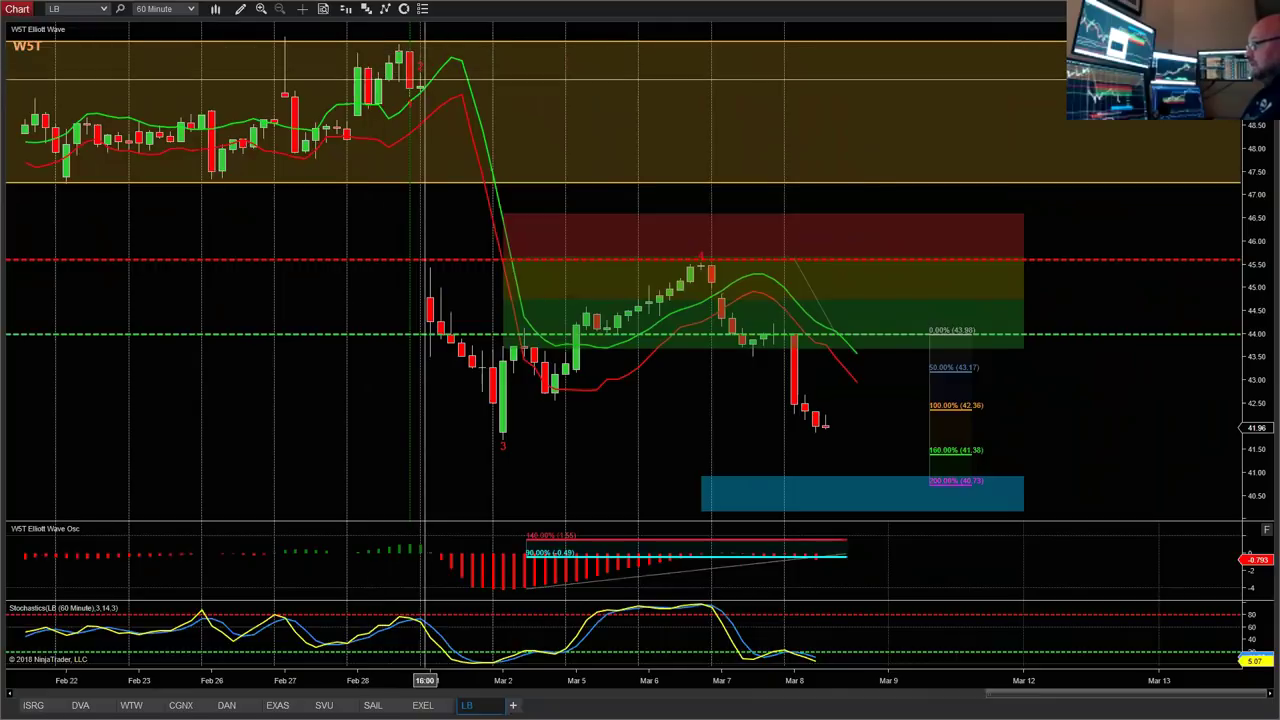
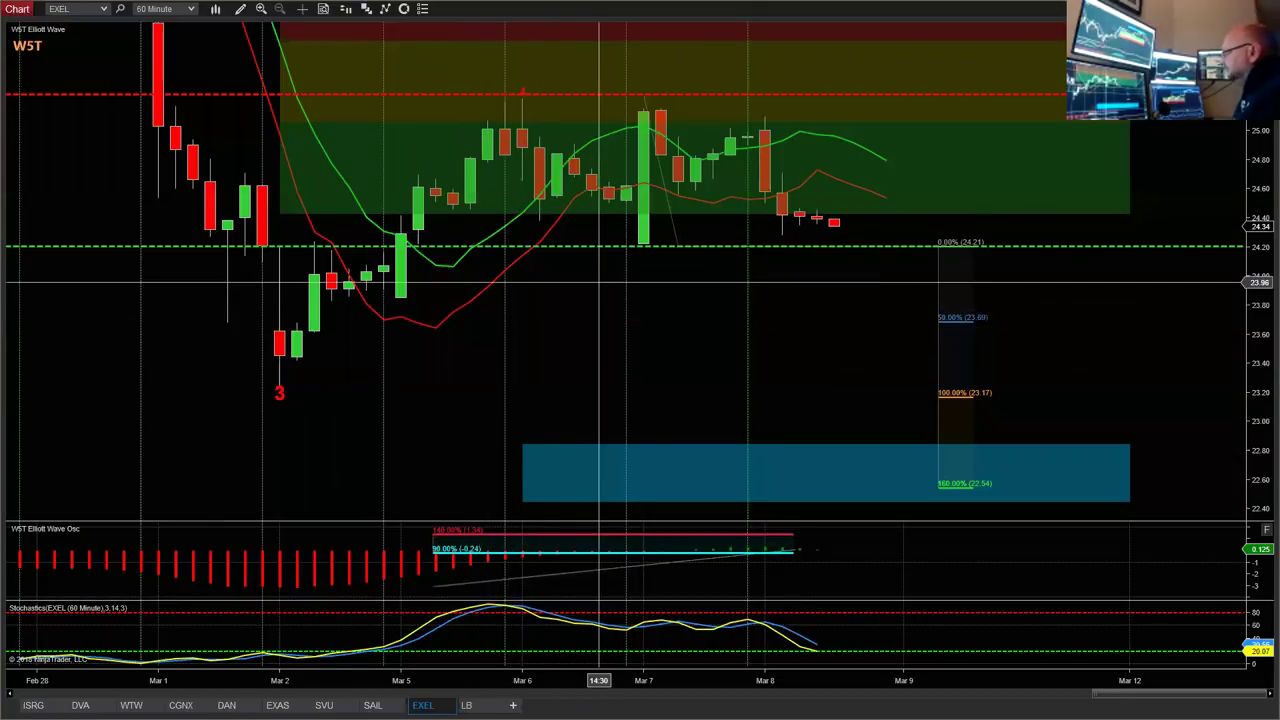
Examine the EXEL 60-minute chart from the yellow price zone through waves 3 and 4 to the extension targets.
drag(600, 677, 1252, 245)
drag(1257, 194, 1254, 262)
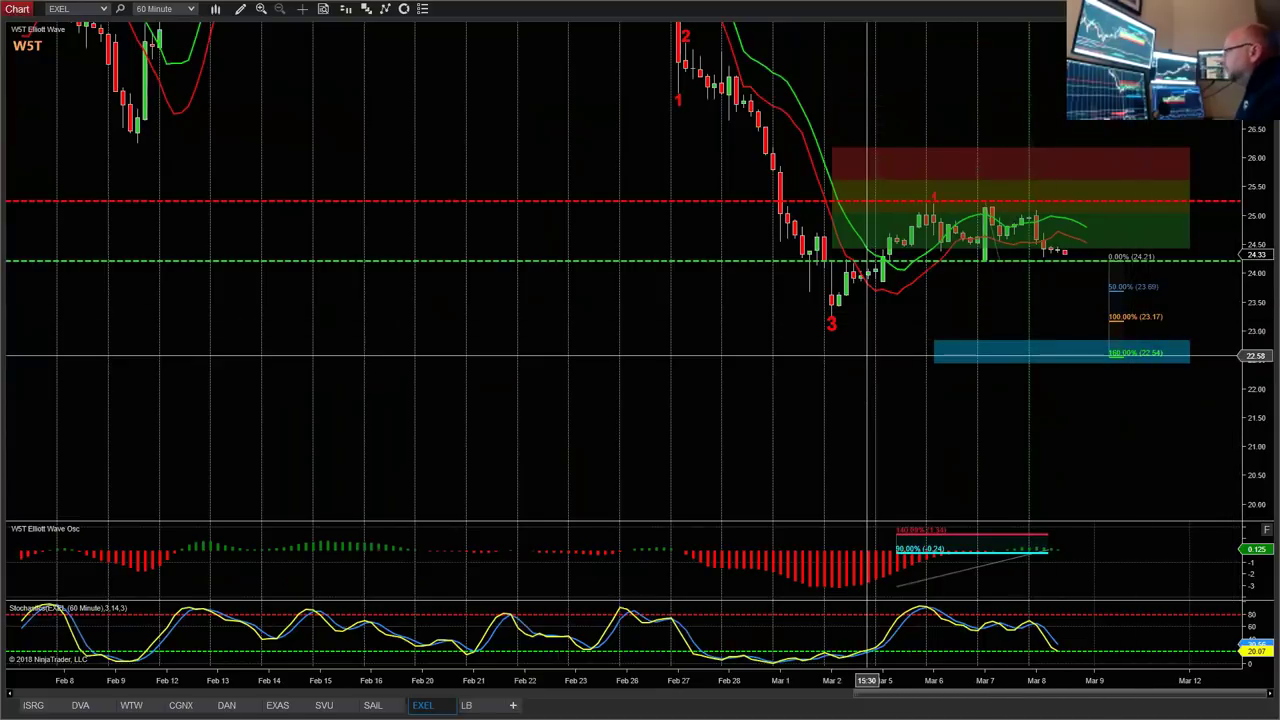
drag(794, 391, 795, 430)
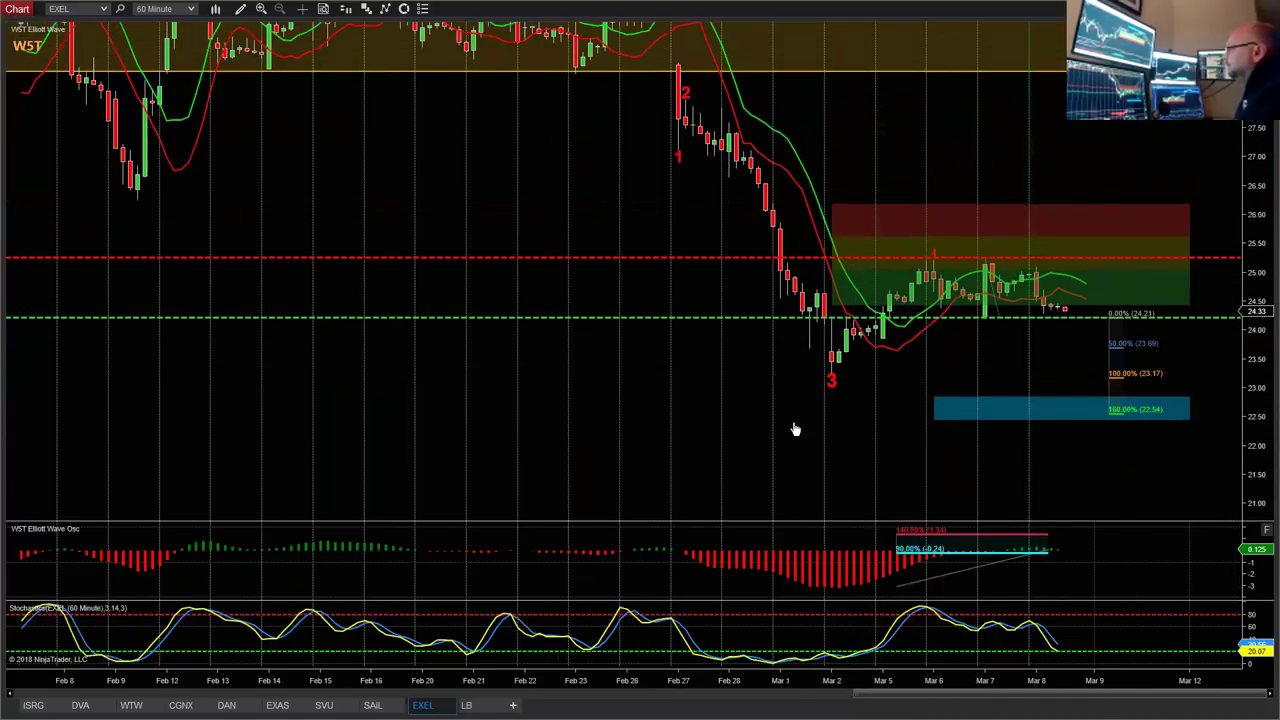
drag(905, 88, 890, 185)
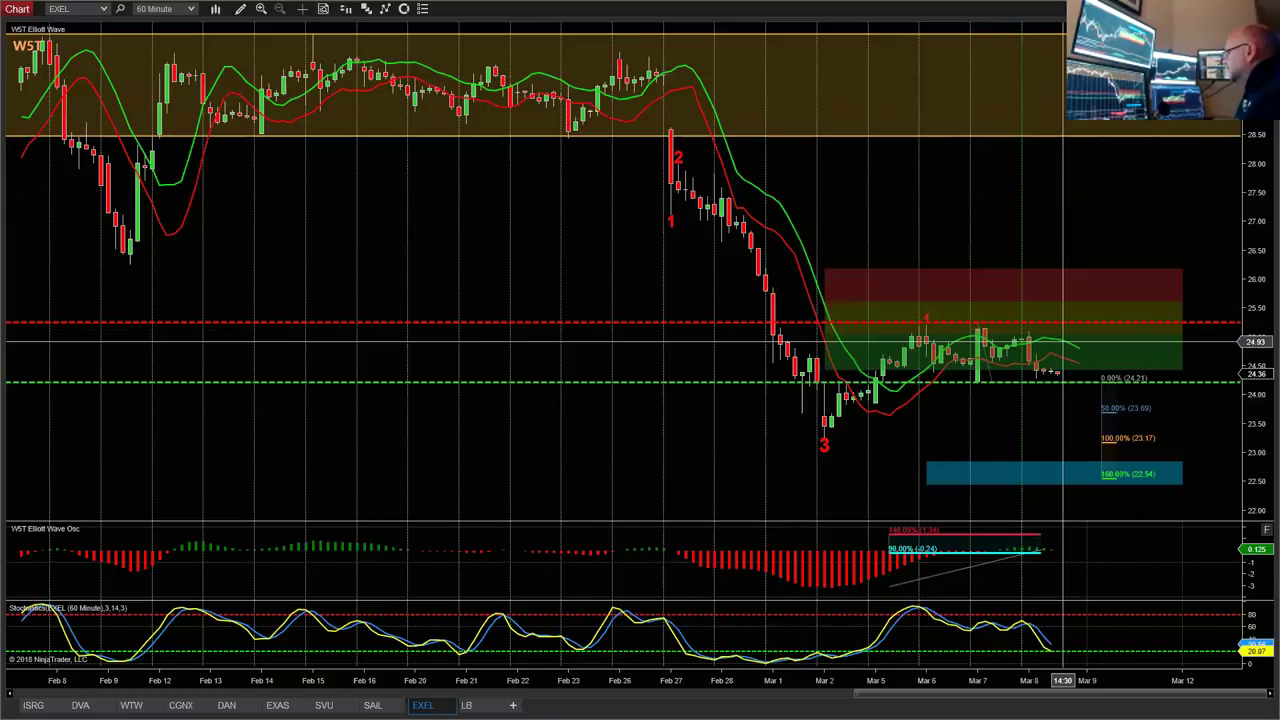
drag(1257, 443, 1258, 340)
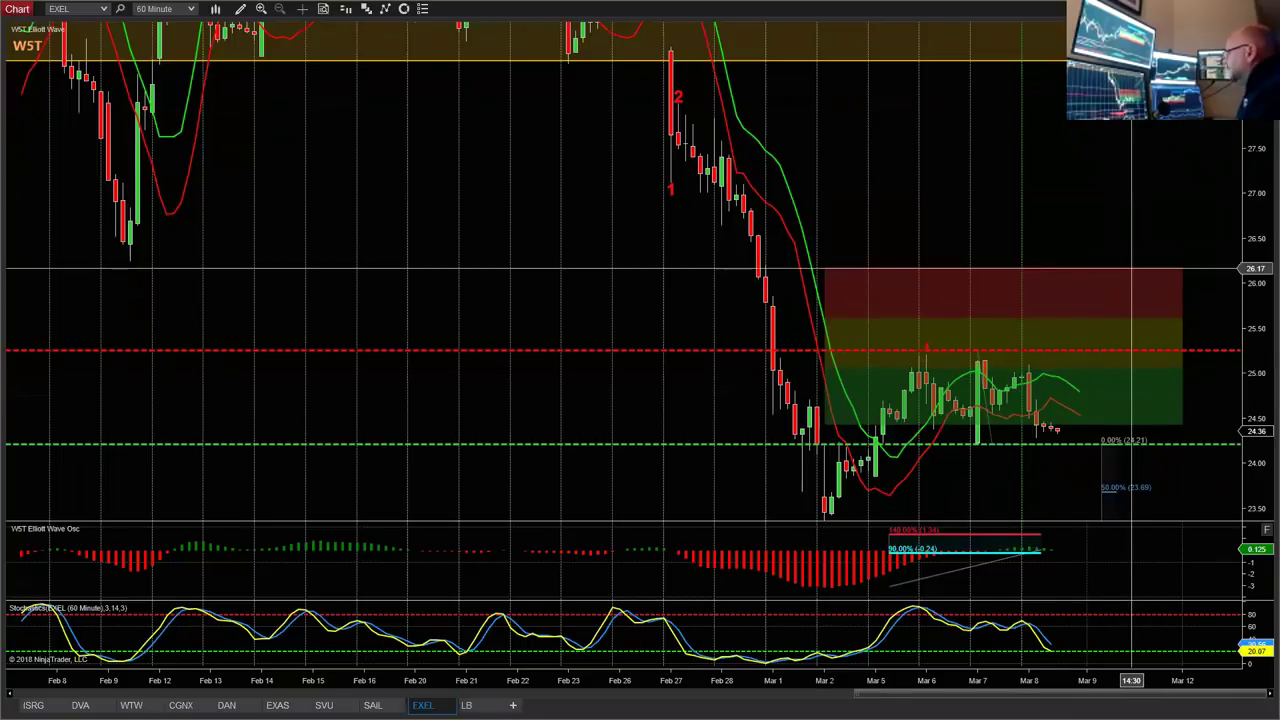
drag(1131, 268, 969, 108)
drag(1257, 457, 1262, 395)
drag(980, 680, 751, 680)
drag(693, 396, 715, 396)
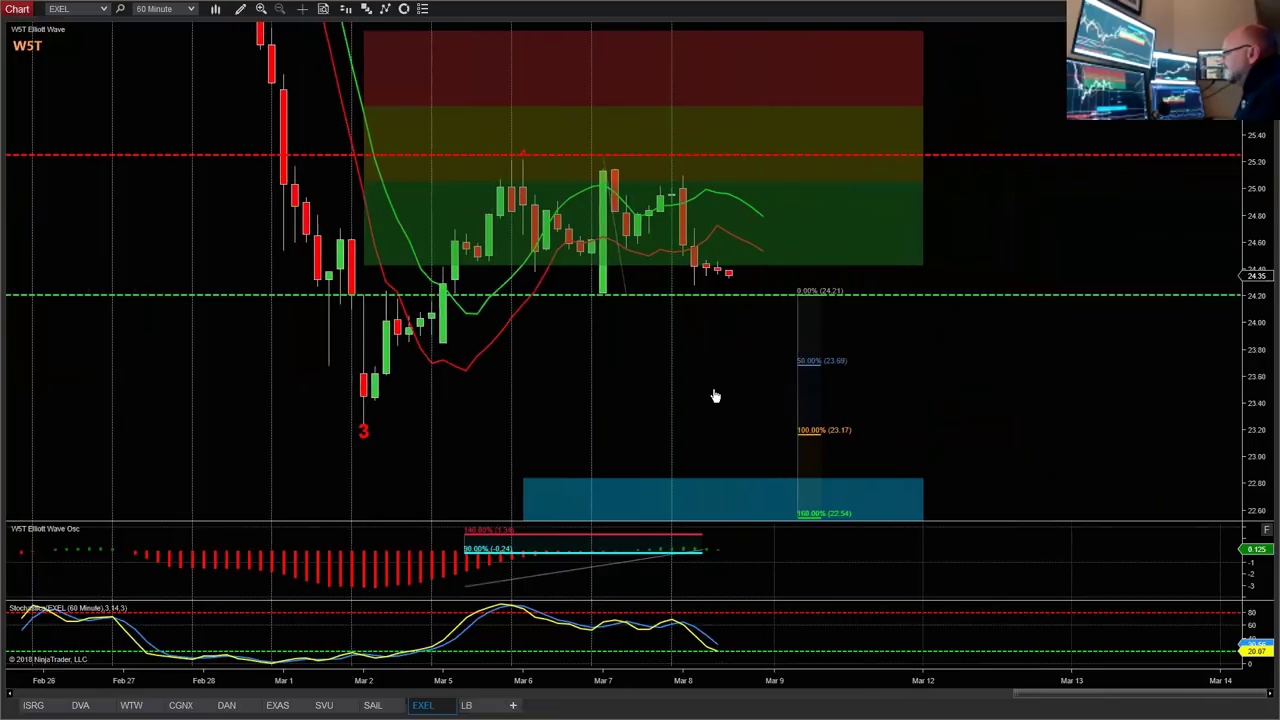
drag(696, 258, 718, 258)
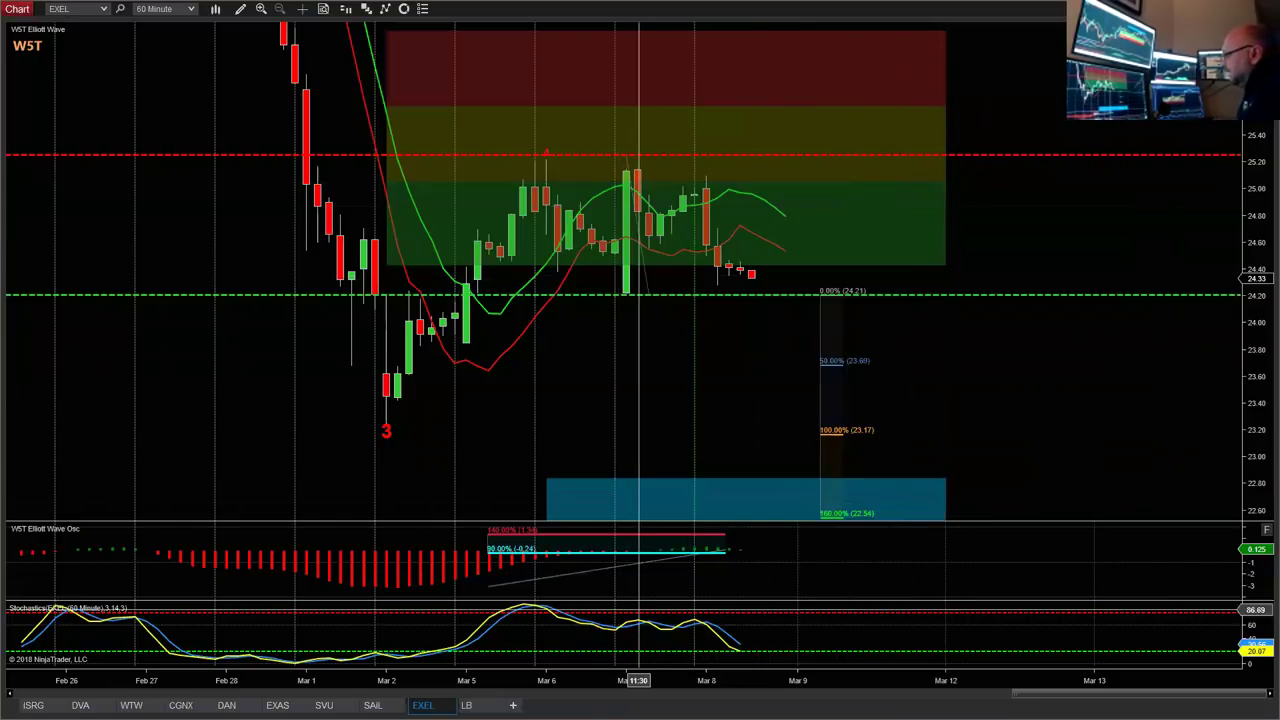
Review EXEL's price history back to late January, including the pullback zones, the entry and stop lines and the blue target box.
drag(629, 680, 1200, 680)
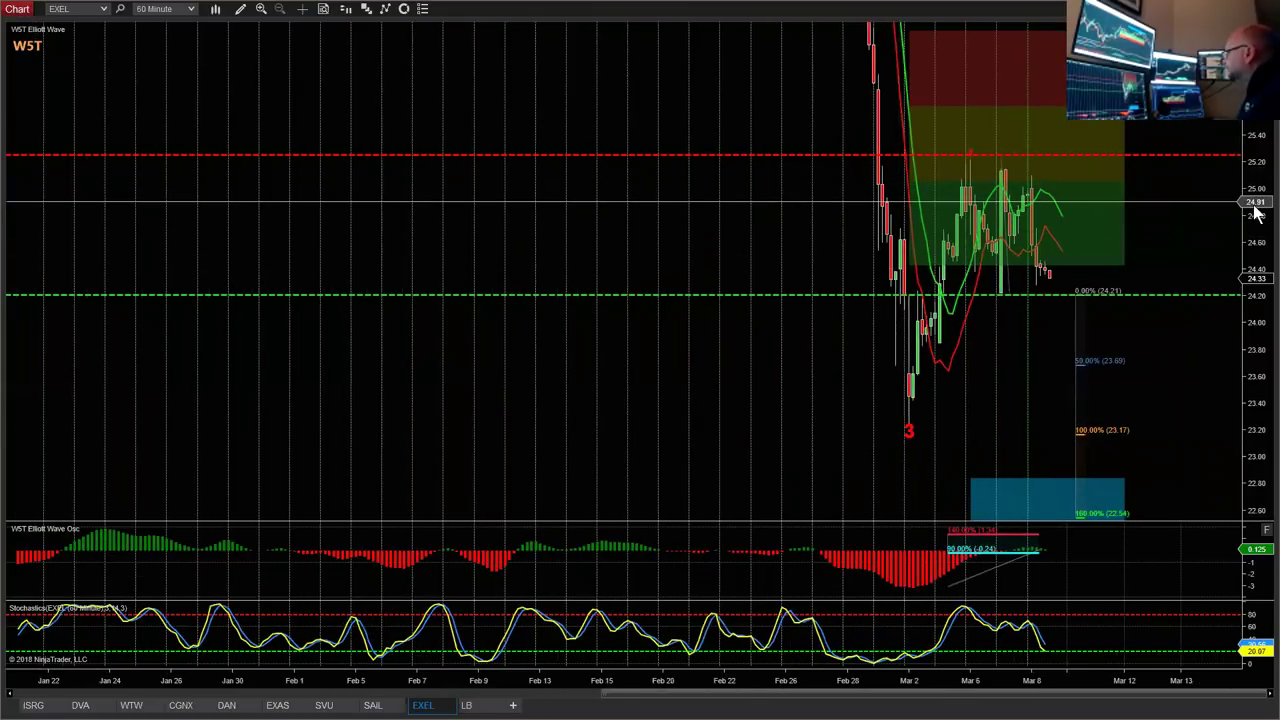
drag(1260, 392, 1261, 433)
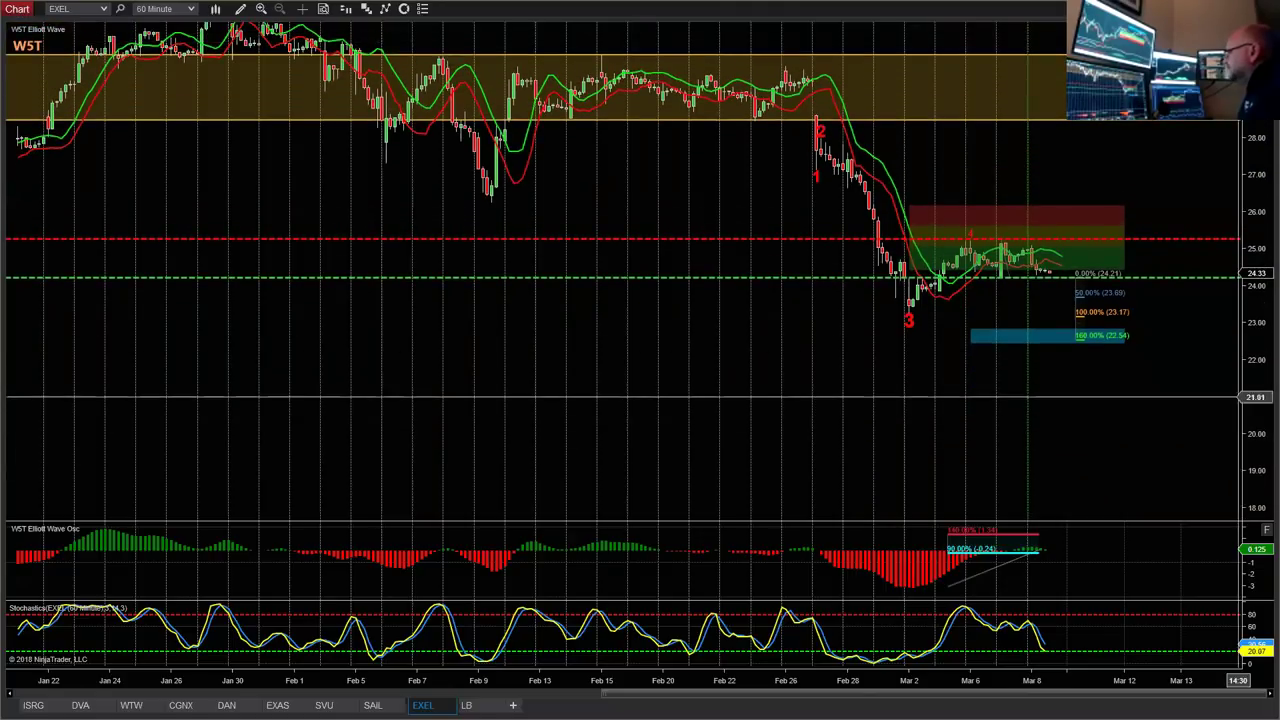
scroll(774, 423, down, 3)
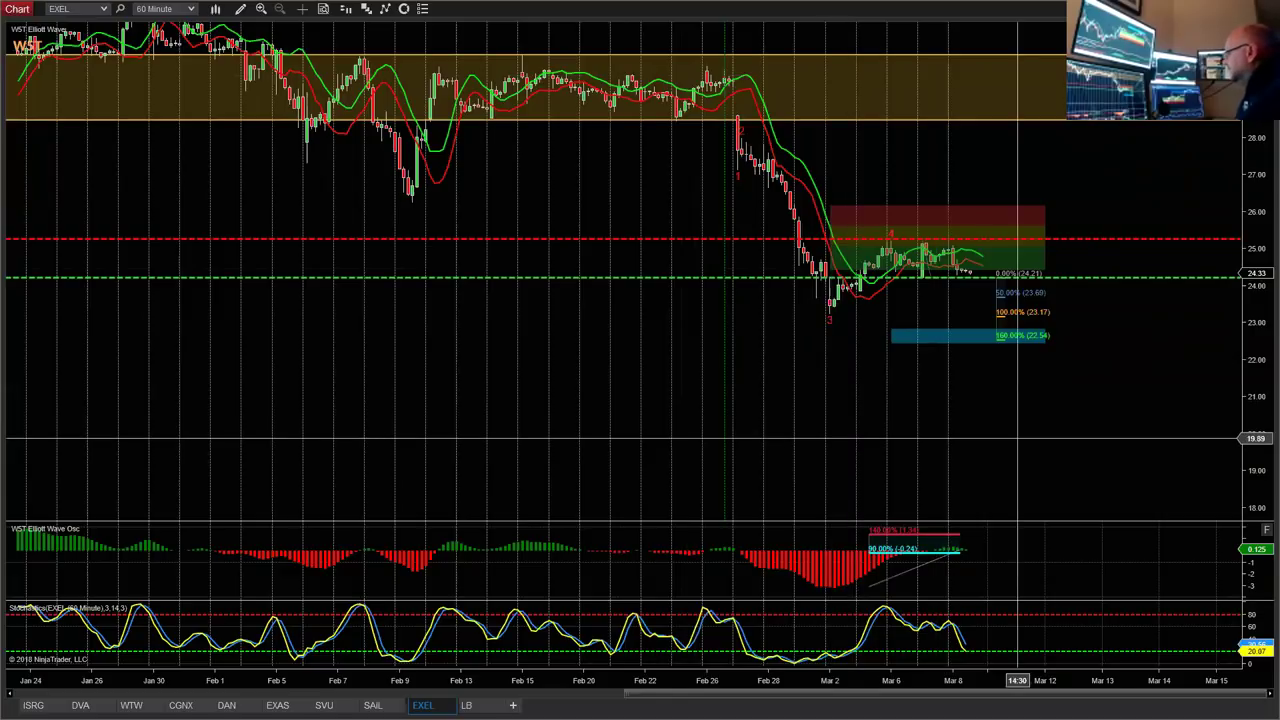
drag(1259, 475, 1248, 372)
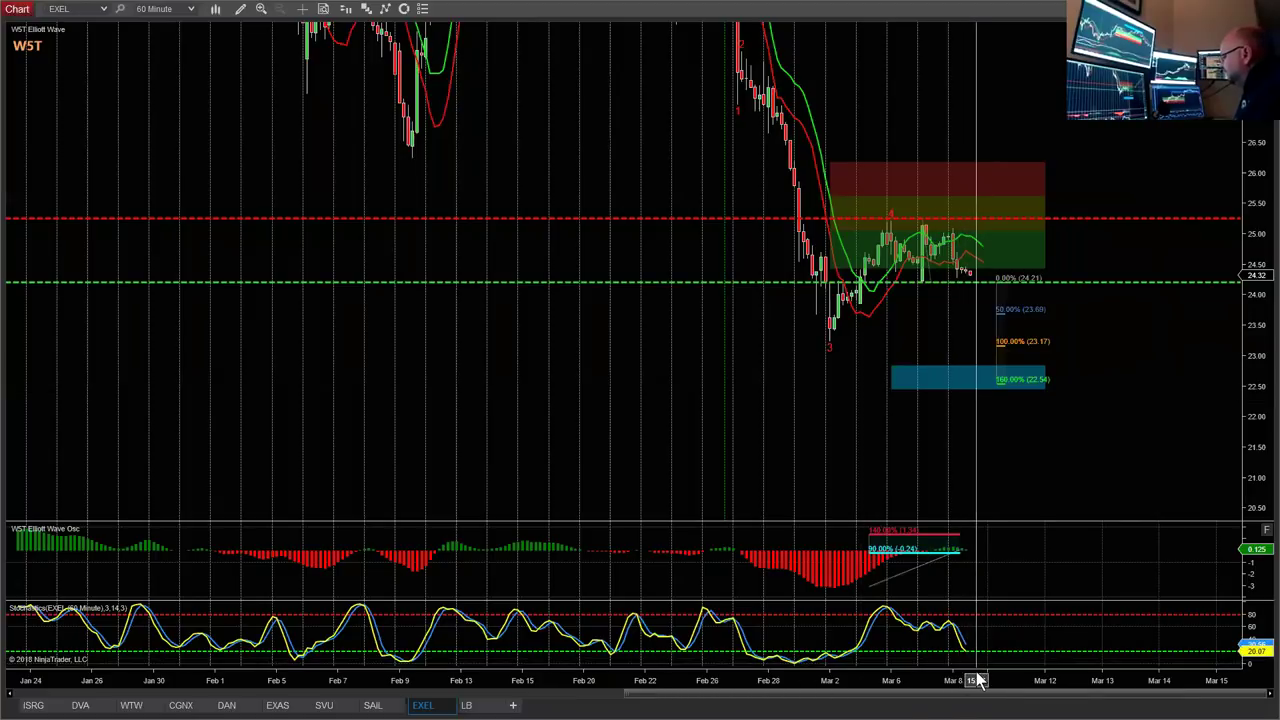
drag(875, 680, 800, 680)
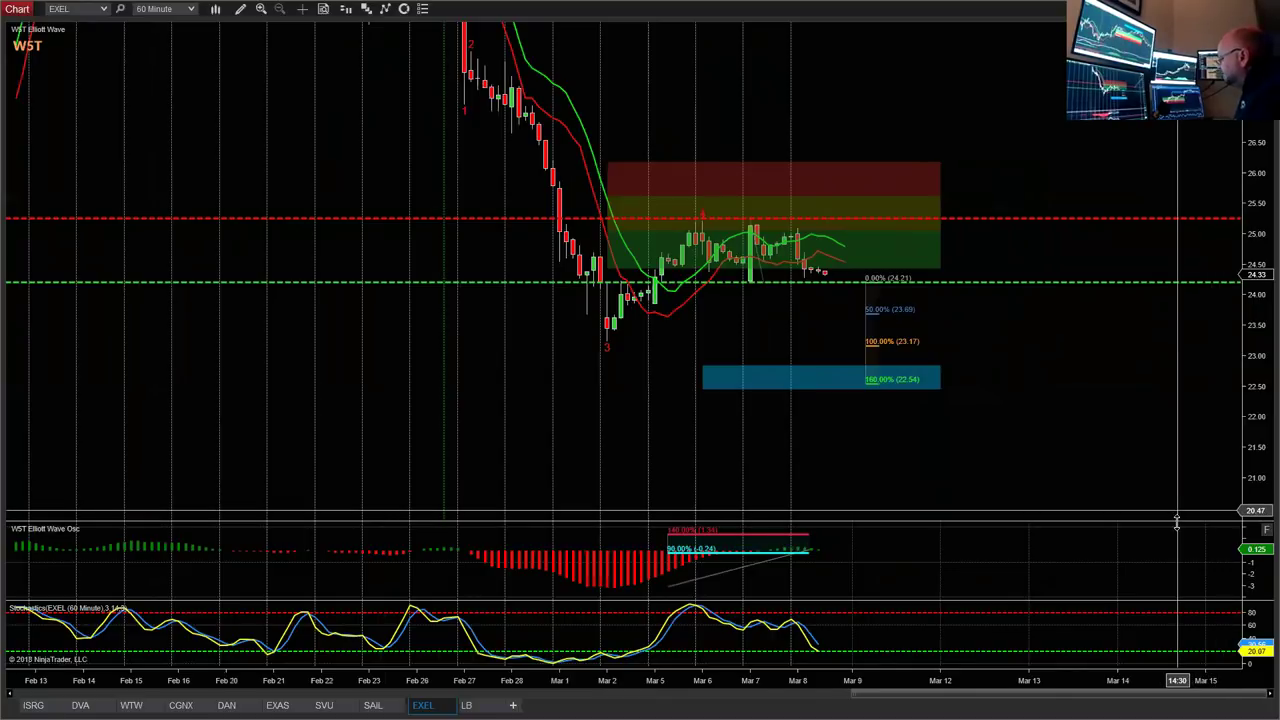
Inspect EXEL's Elliott Wave oscillator pullback in an enlarged pane, restore the pane, and look closely at the latest price bars.
drag(1182, 513, 1192, 316)
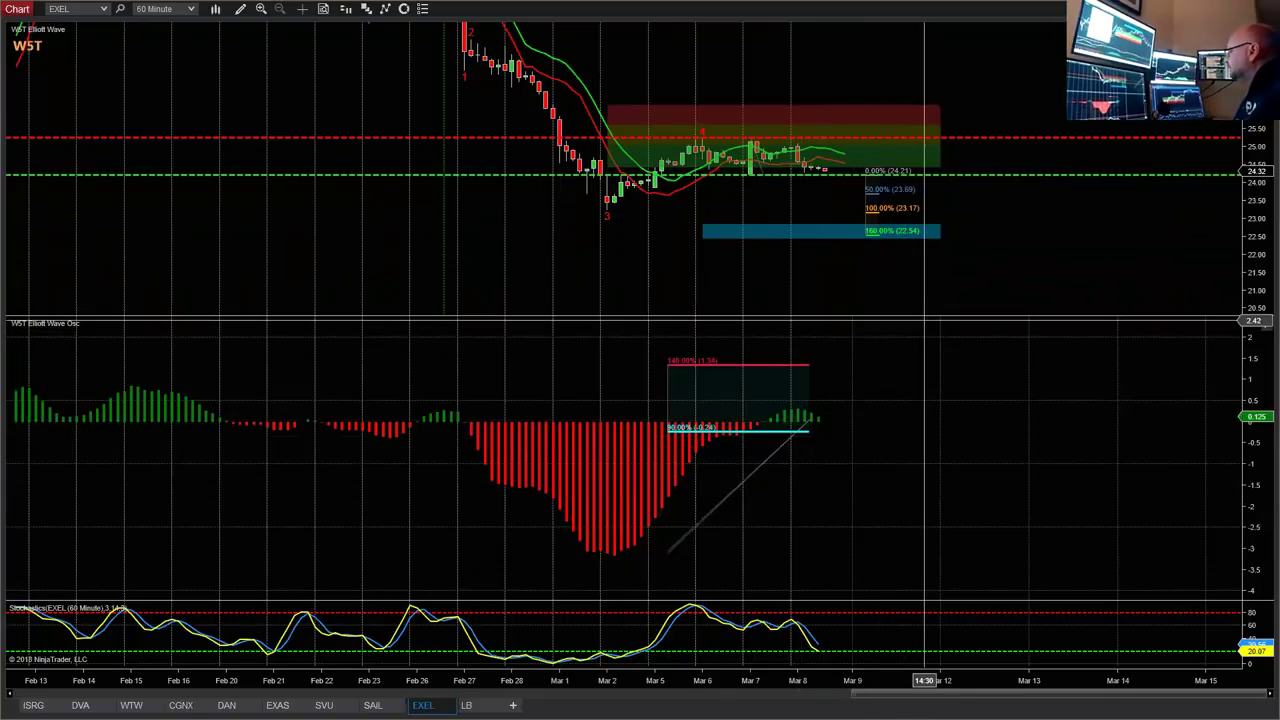
drag(931, 316, 923, 504)
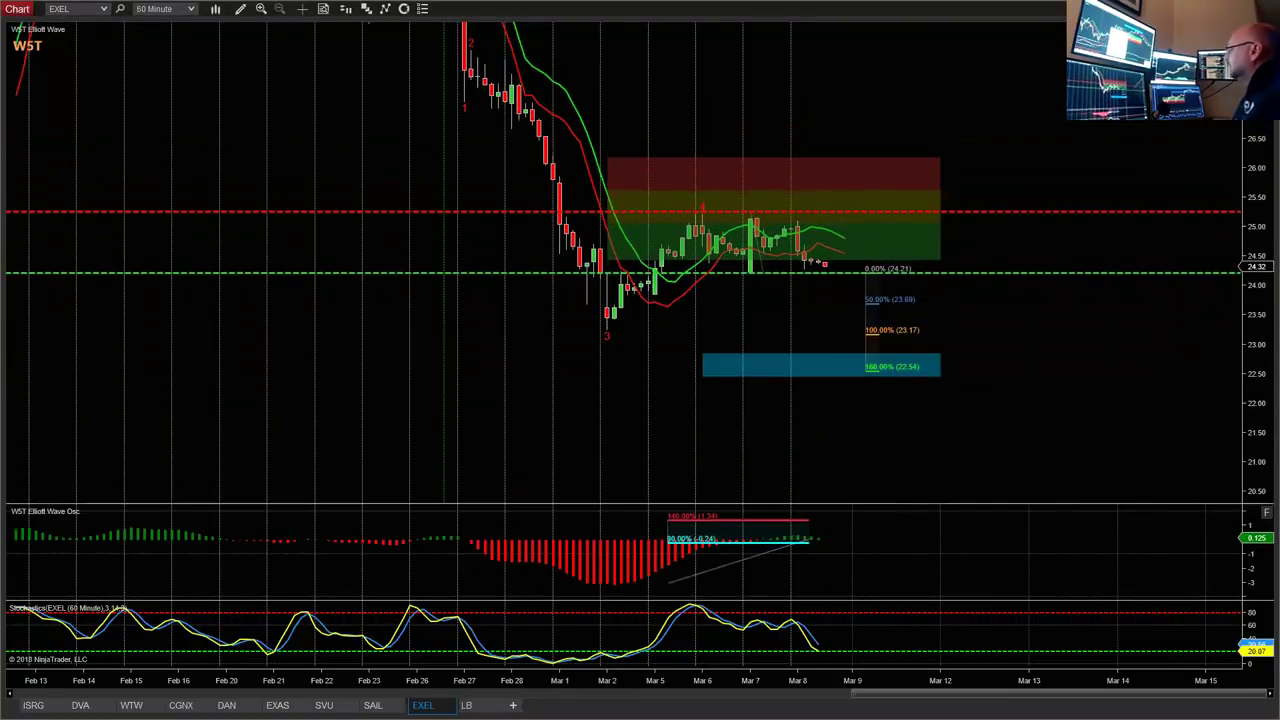
scroll(1251, 429, down, 1)
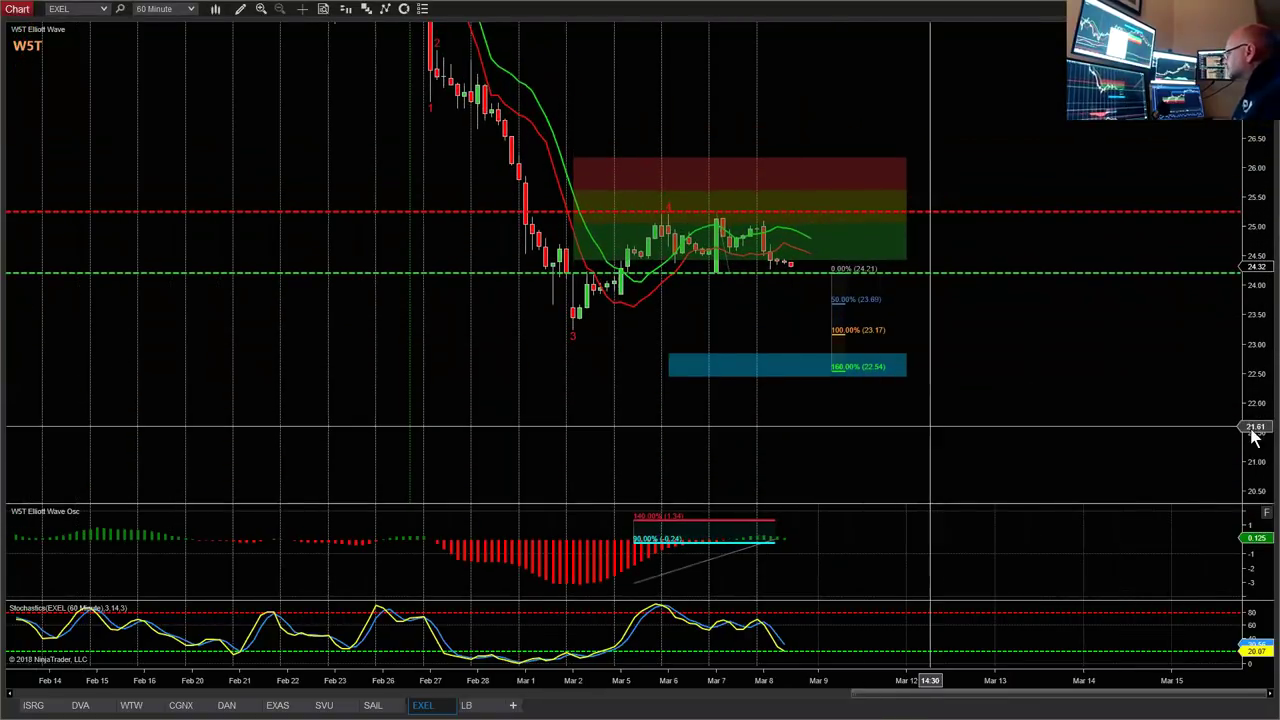
drag(1251, 437, 1254, 285)
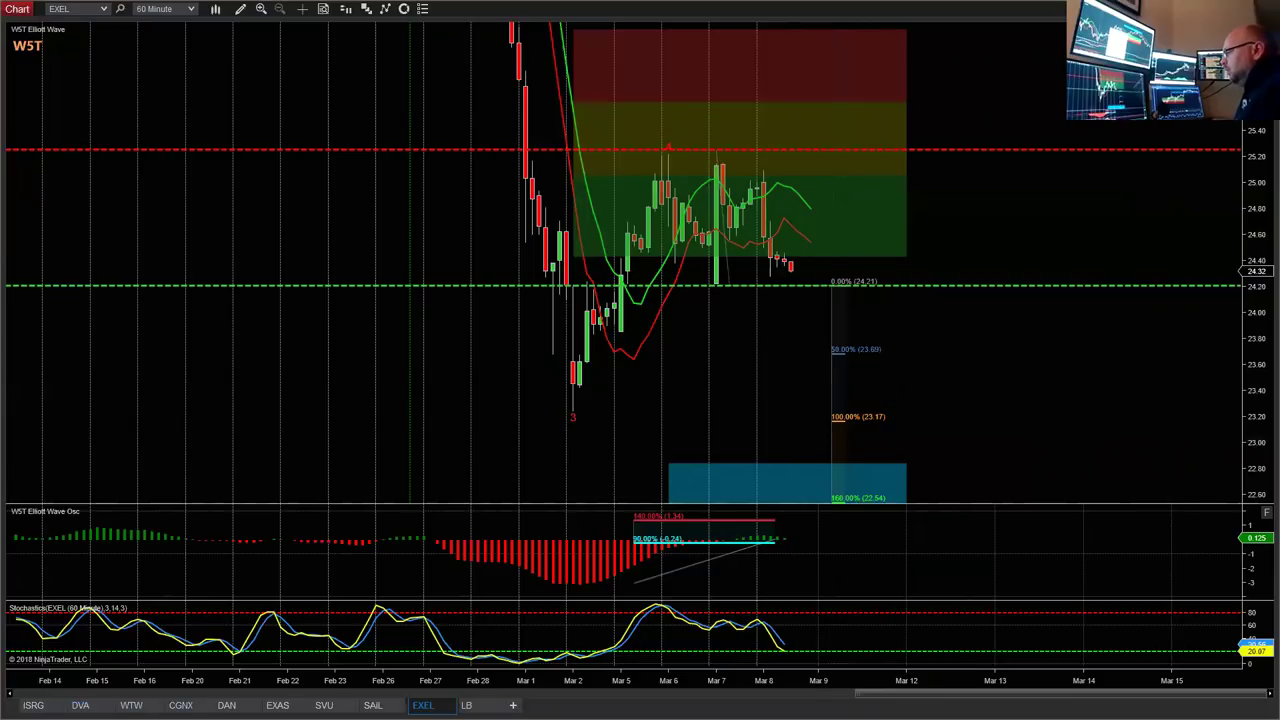
Show the weekly EXAS chart with its latest bars, long entry and stop loss labels in view.
click(277, 705)
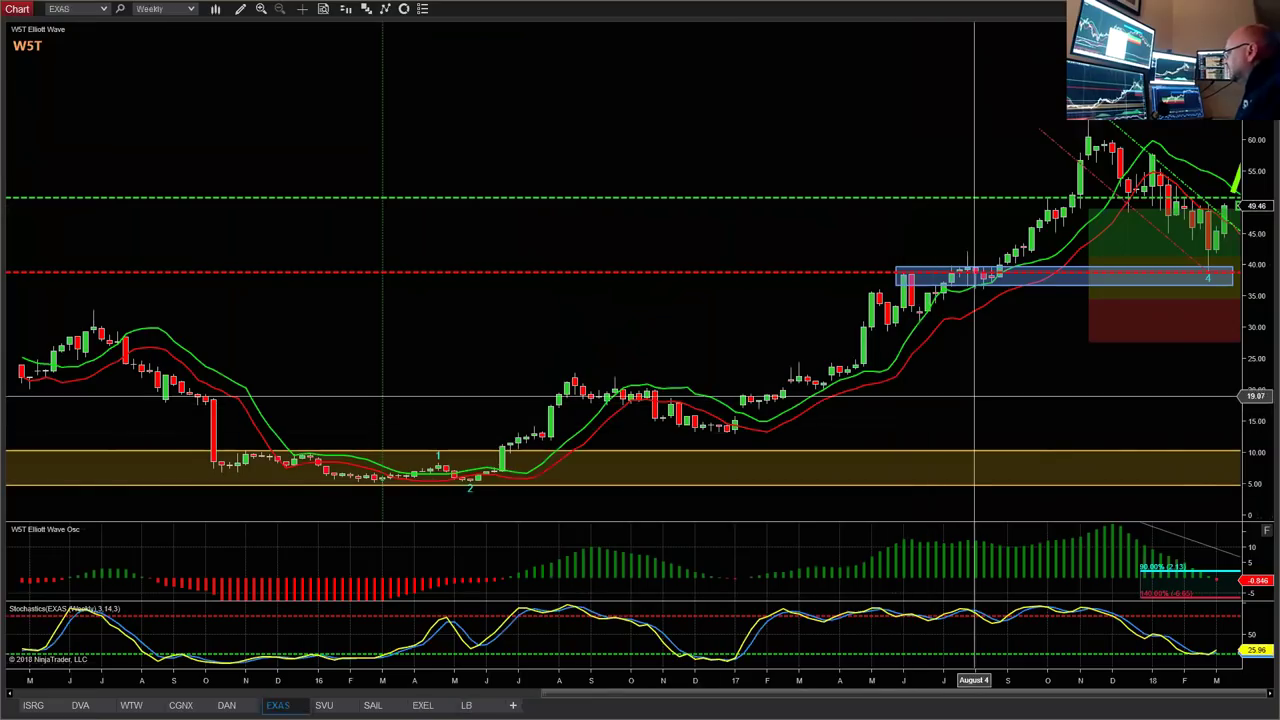
drag(1045, 393, 881, 392)
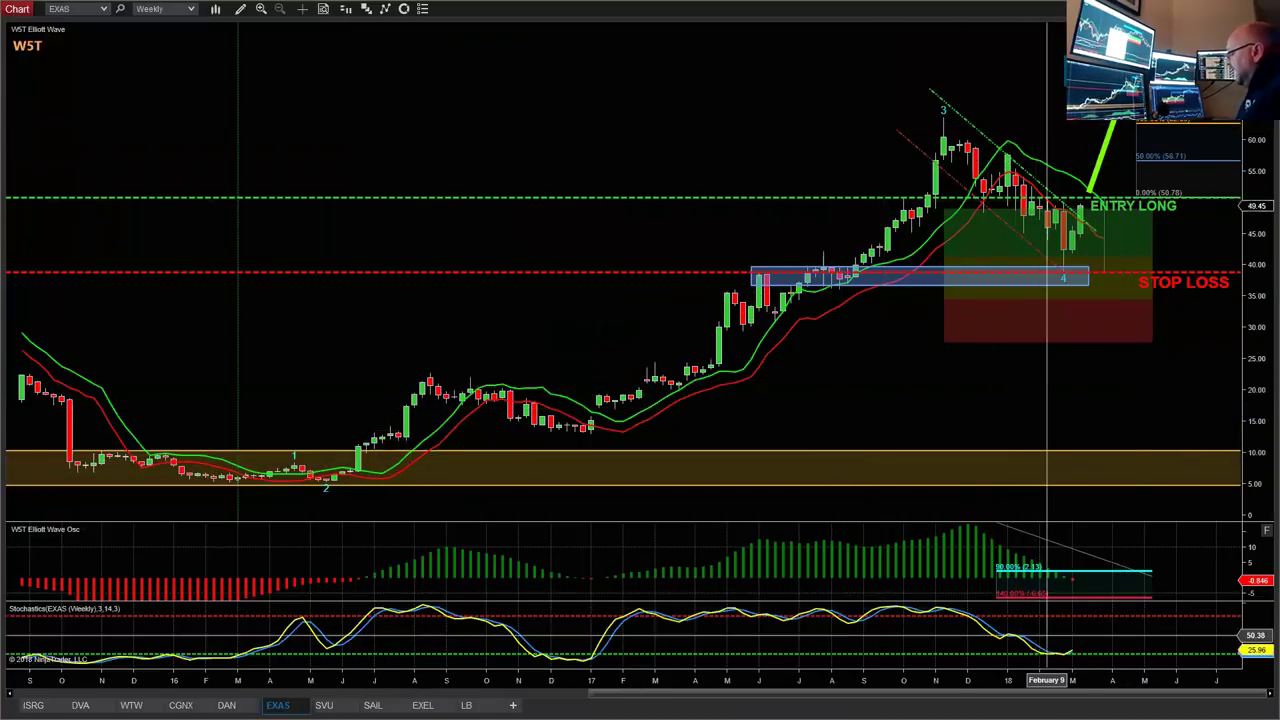
Review the weekly EXAS setup with the entry, stop loss, extension levels and blue target box all in view.
drag(1057, 680, 881, 680)
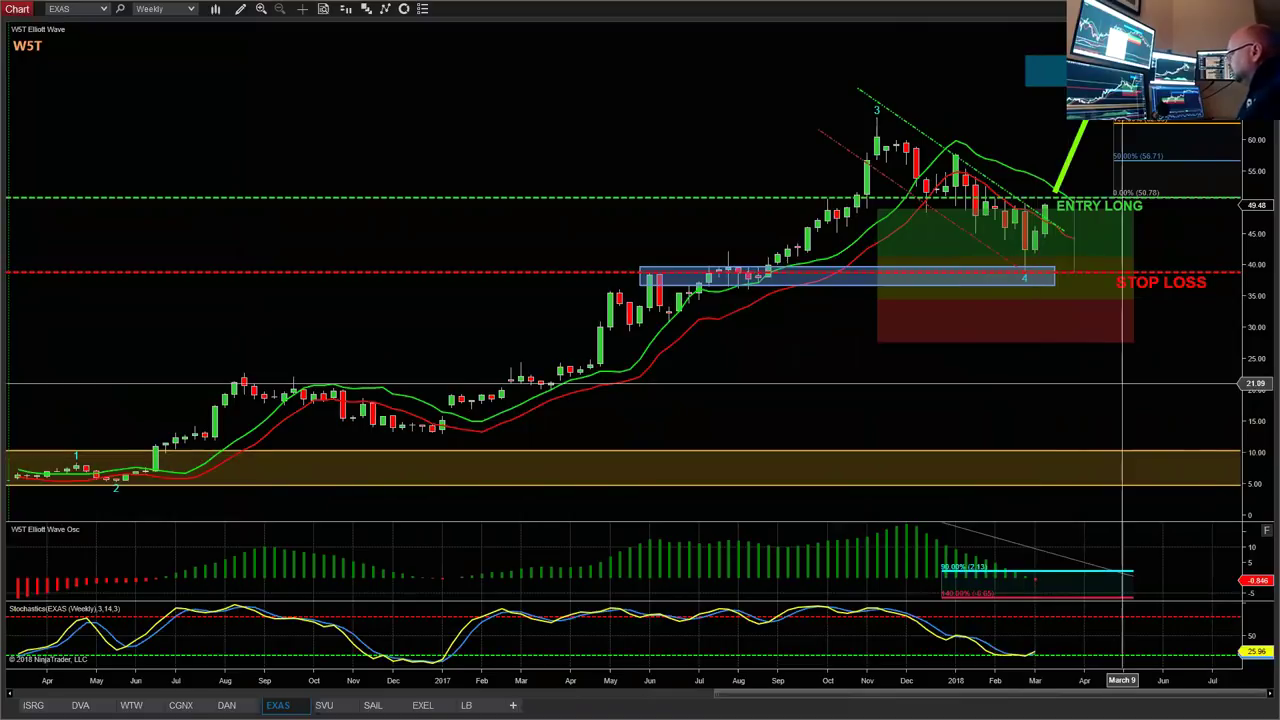
scroll(994, 423, down, 5)
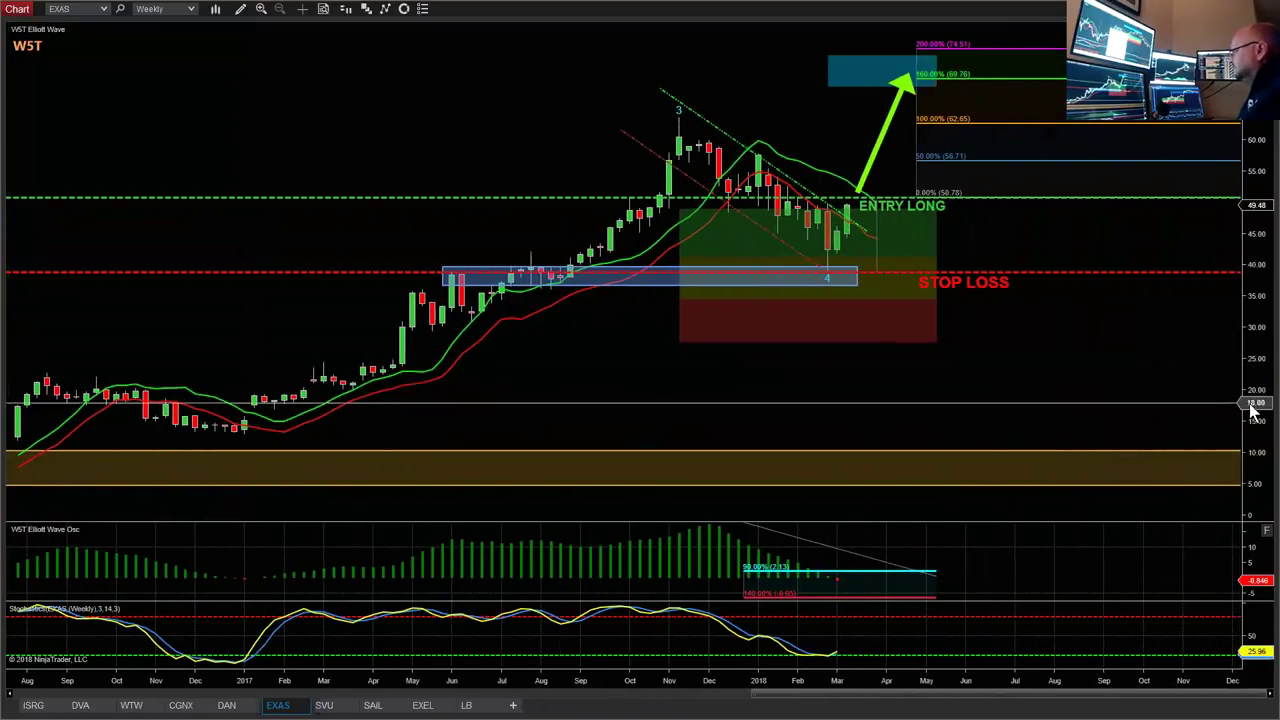
drag(1257, 408, 1257, 380)
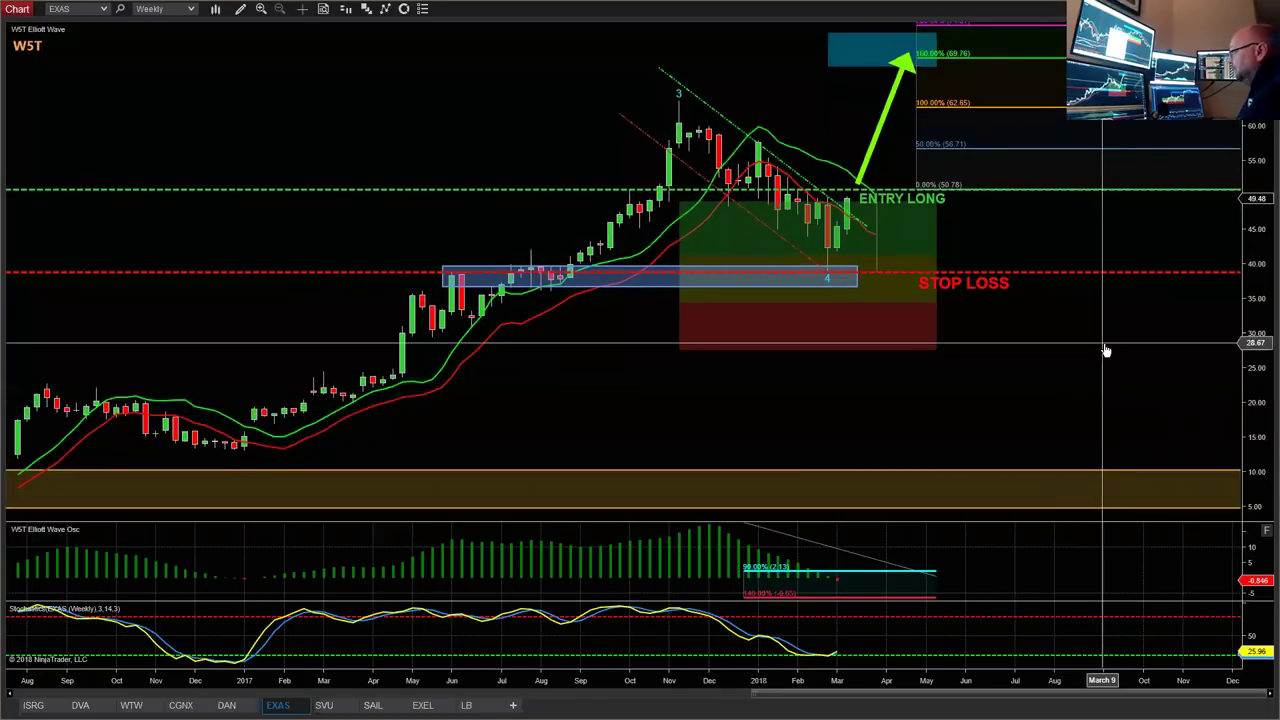
drag(1106, 350, 1065, 414)
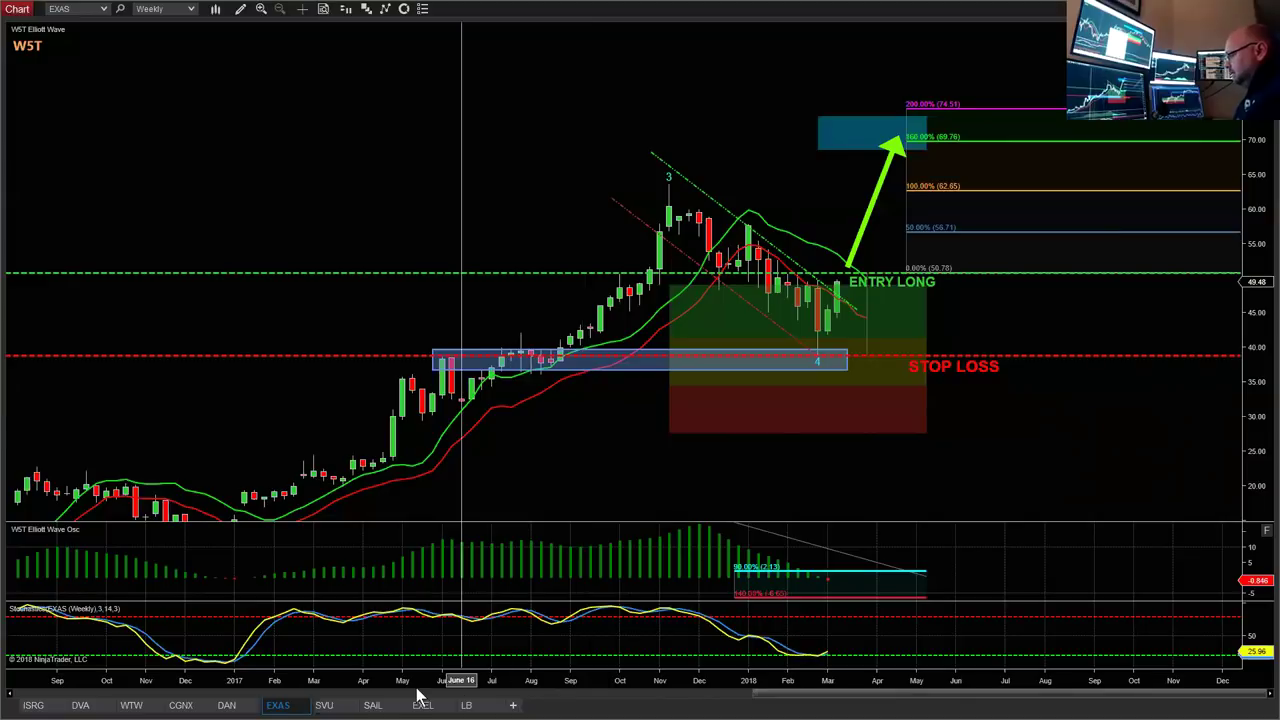
Duplicate the EXAS chart in a new tab and change the copy's instrument to BAC.
right_click(289, 705)
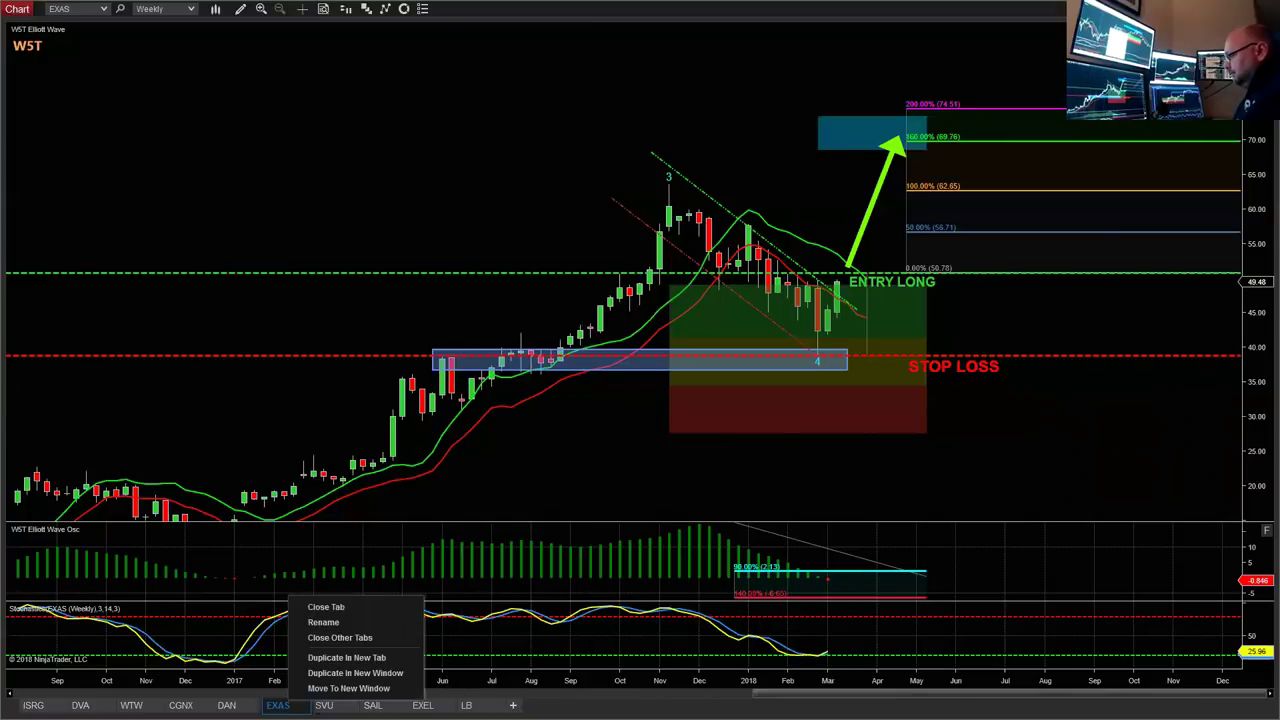
click(349, 659)
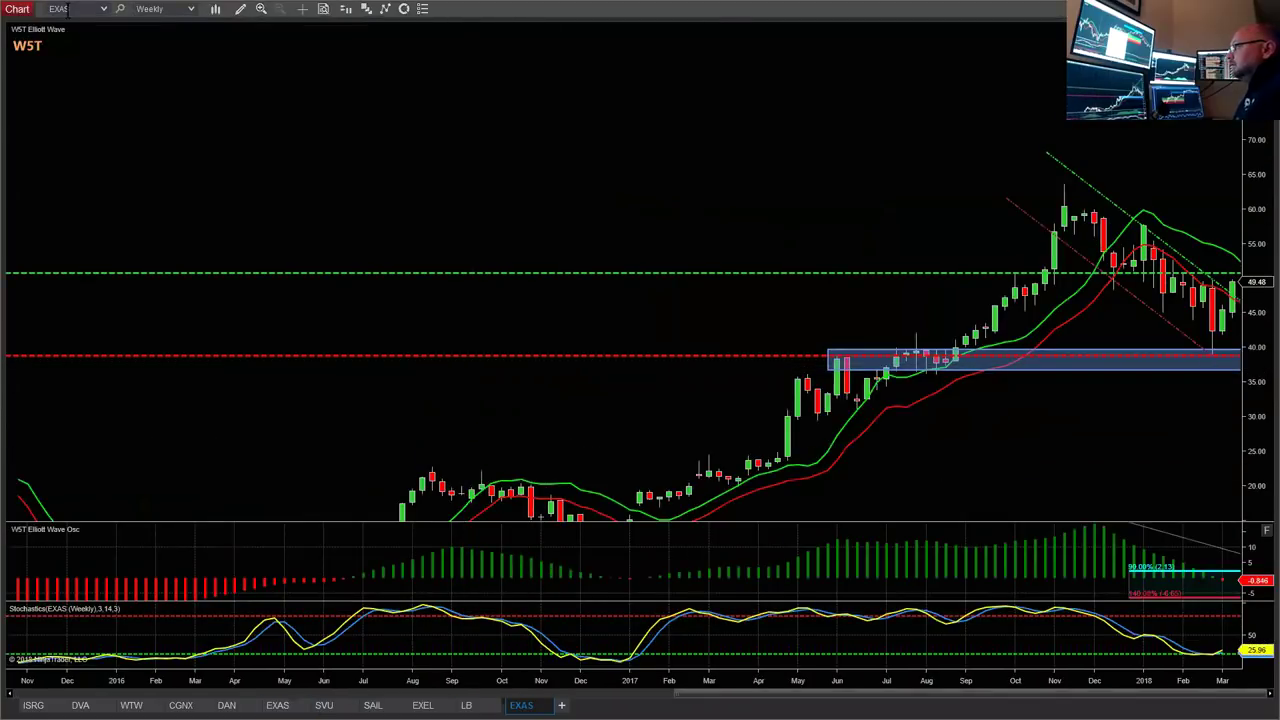
click(62, 10)
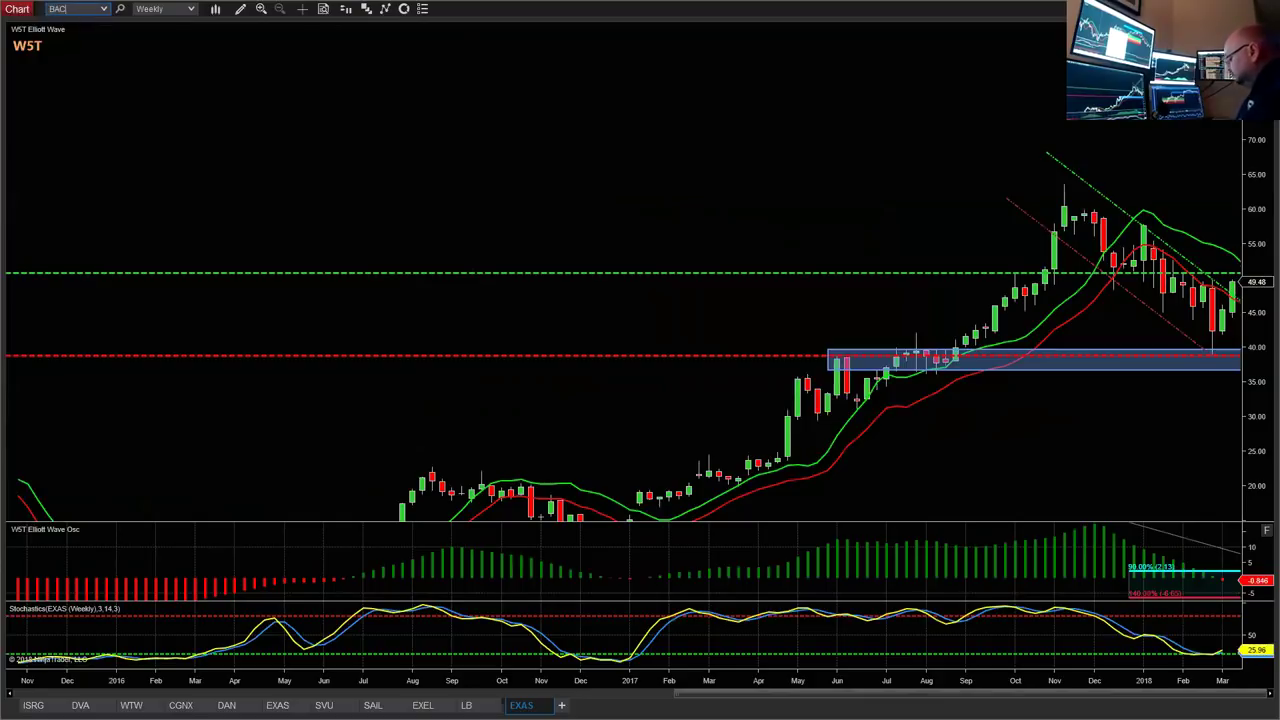
text(BAC)
key(Return)
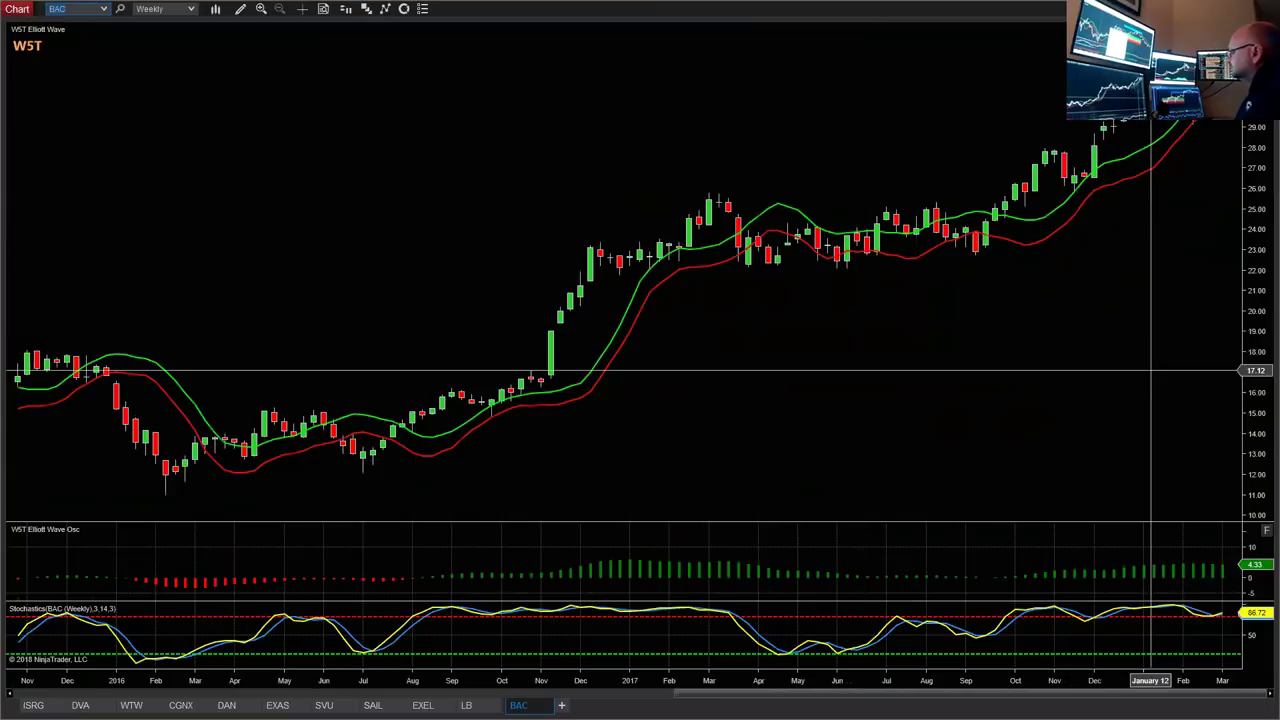
Examine BAC's weekly wave count from 1 to 5, including the wave 4 pullback zones and the blue target box.
drag(786, 686, 871, 366)
drag(1200, 179, 1209, 303)
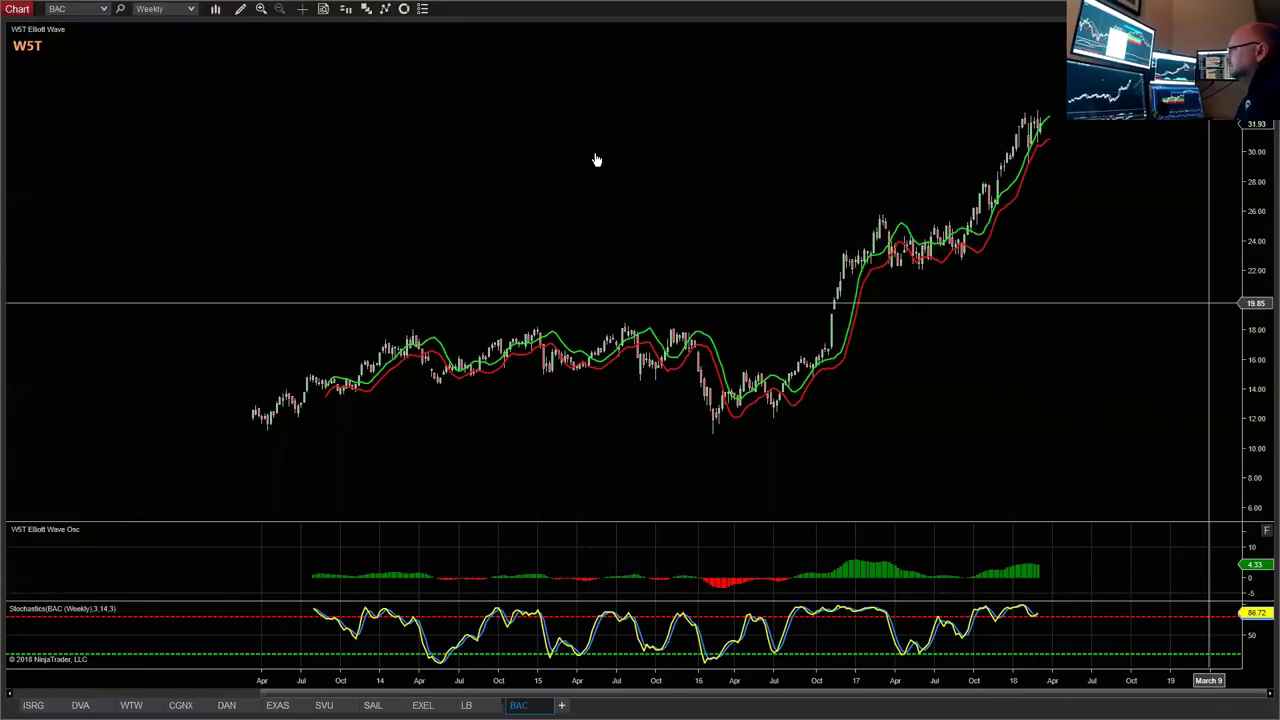
scroll(595, 160, down, 3)
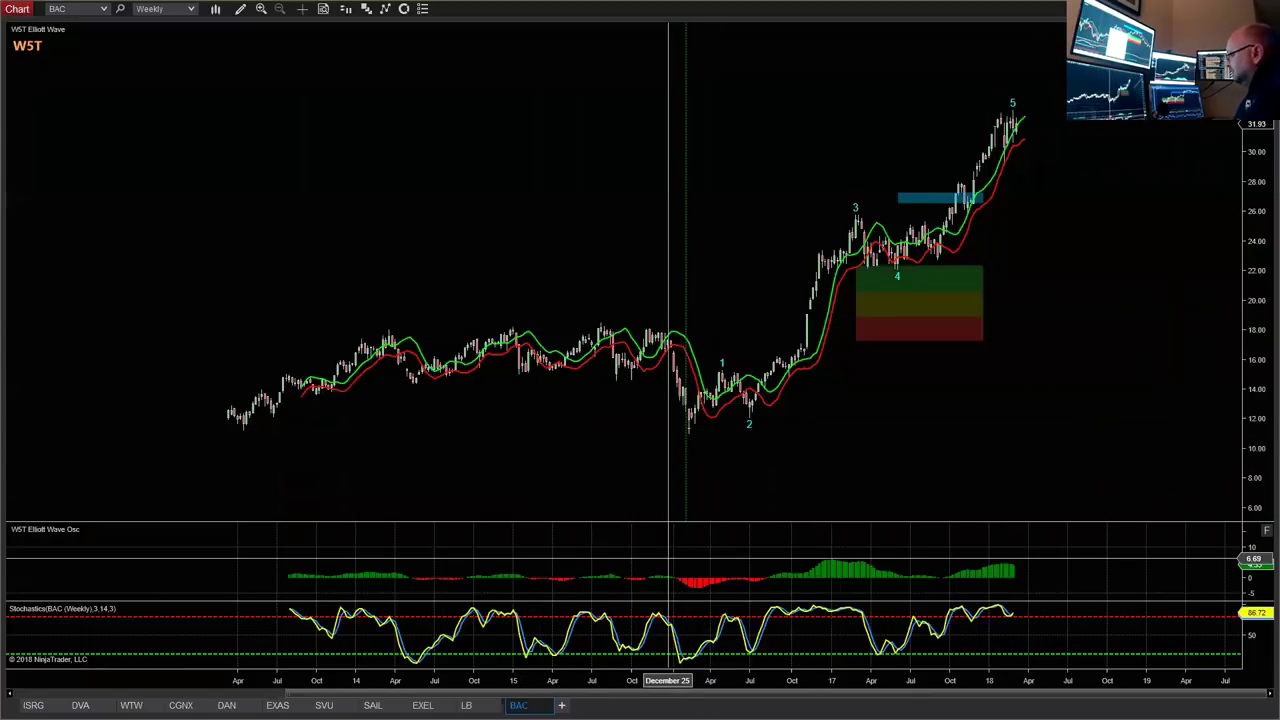
drag(894, 678, 725, 678)
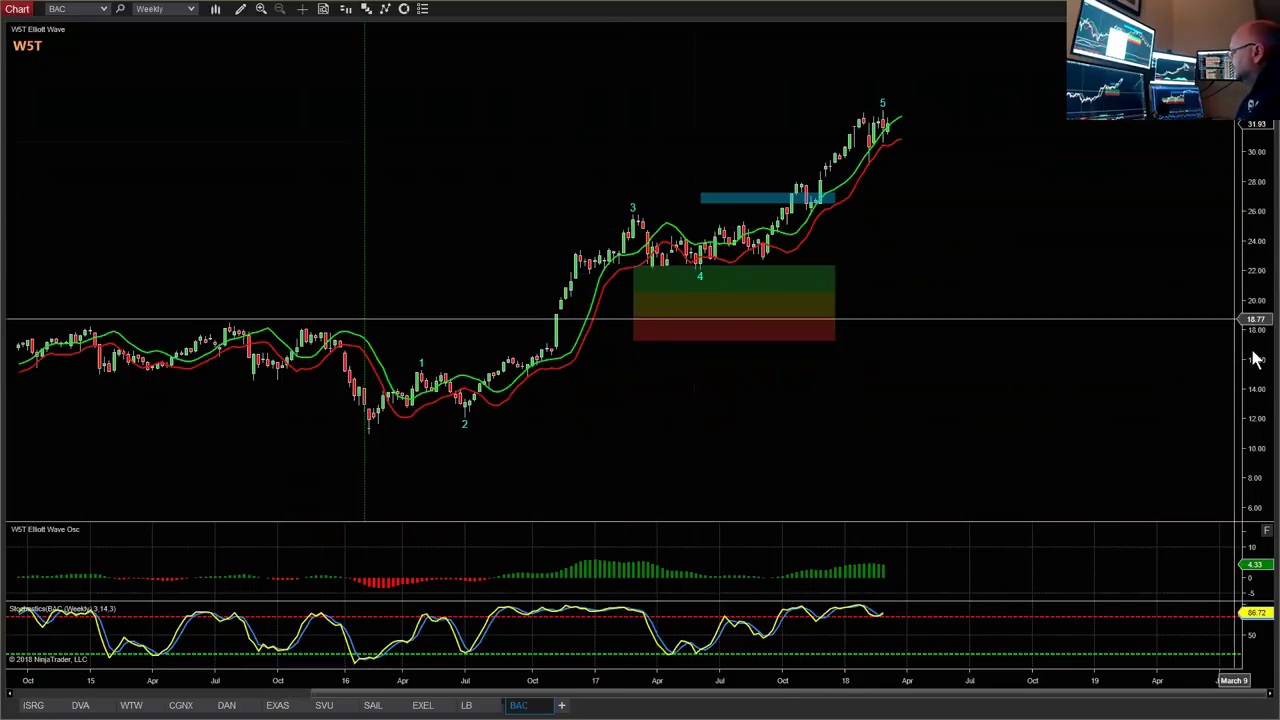
drag(1257, 380, 1257, 331)
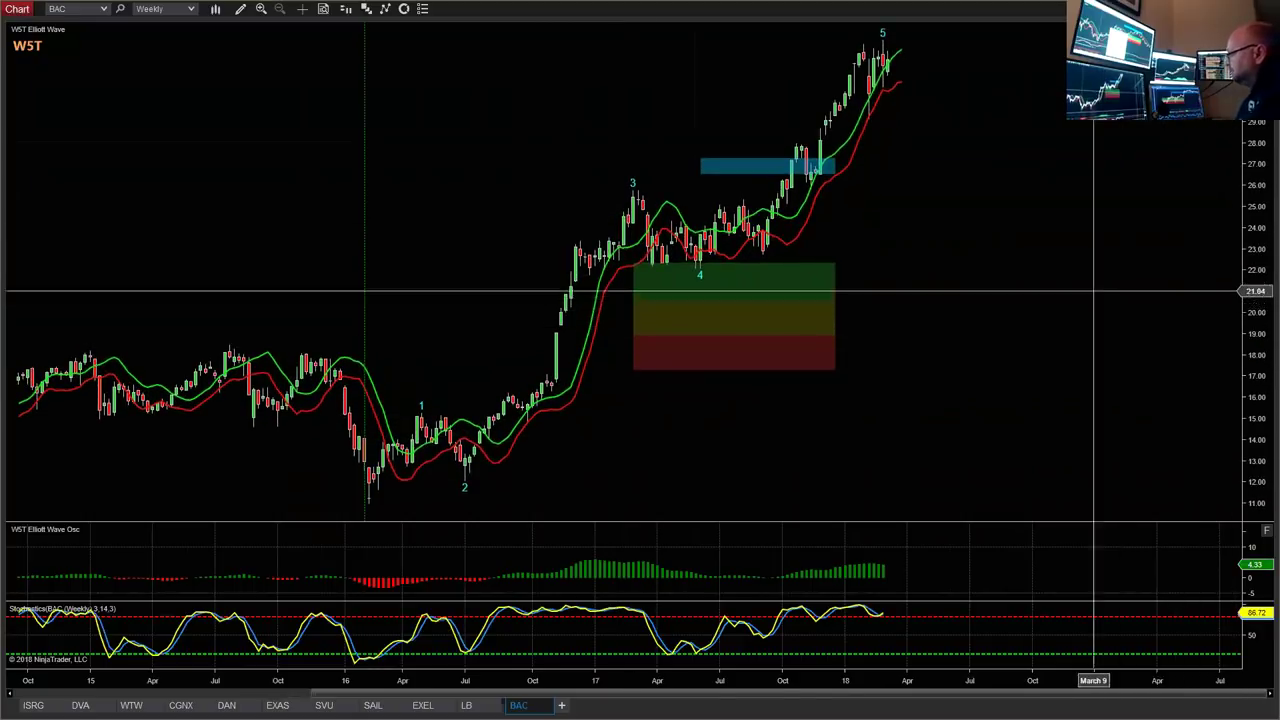
drag(1054, 306, 1041, 346)
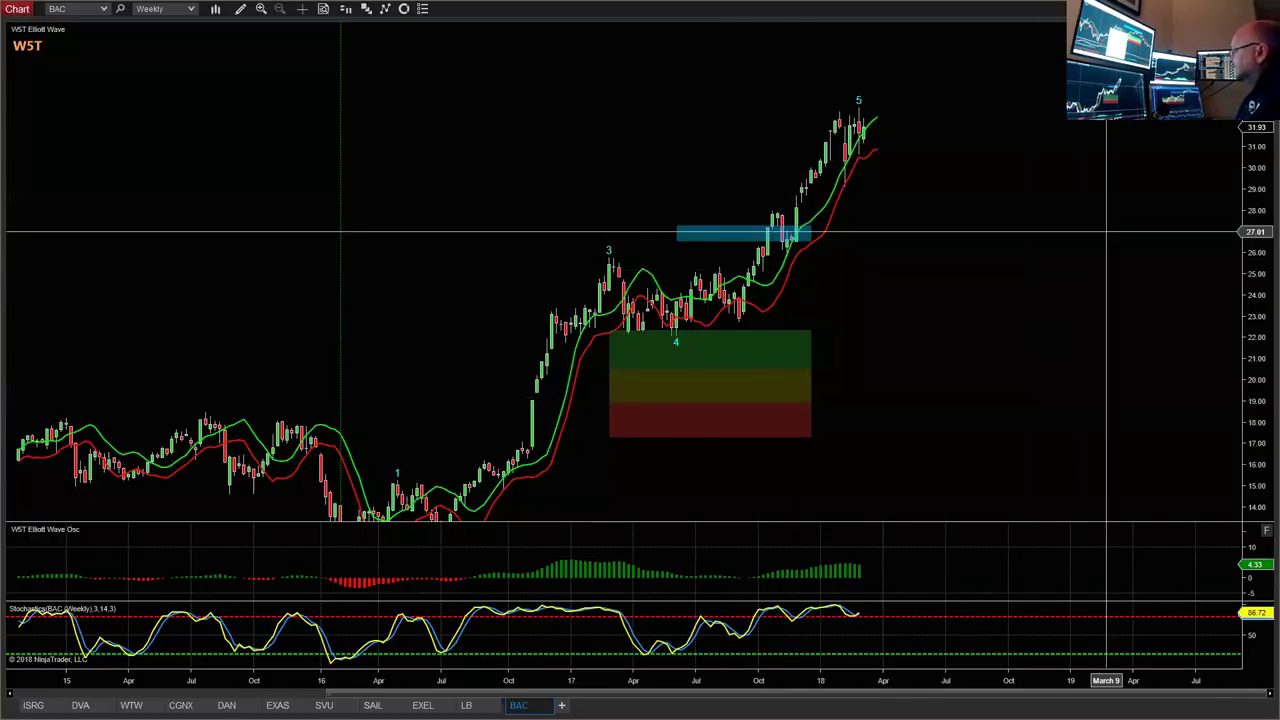
drag(1257, 200, 1262, 268)
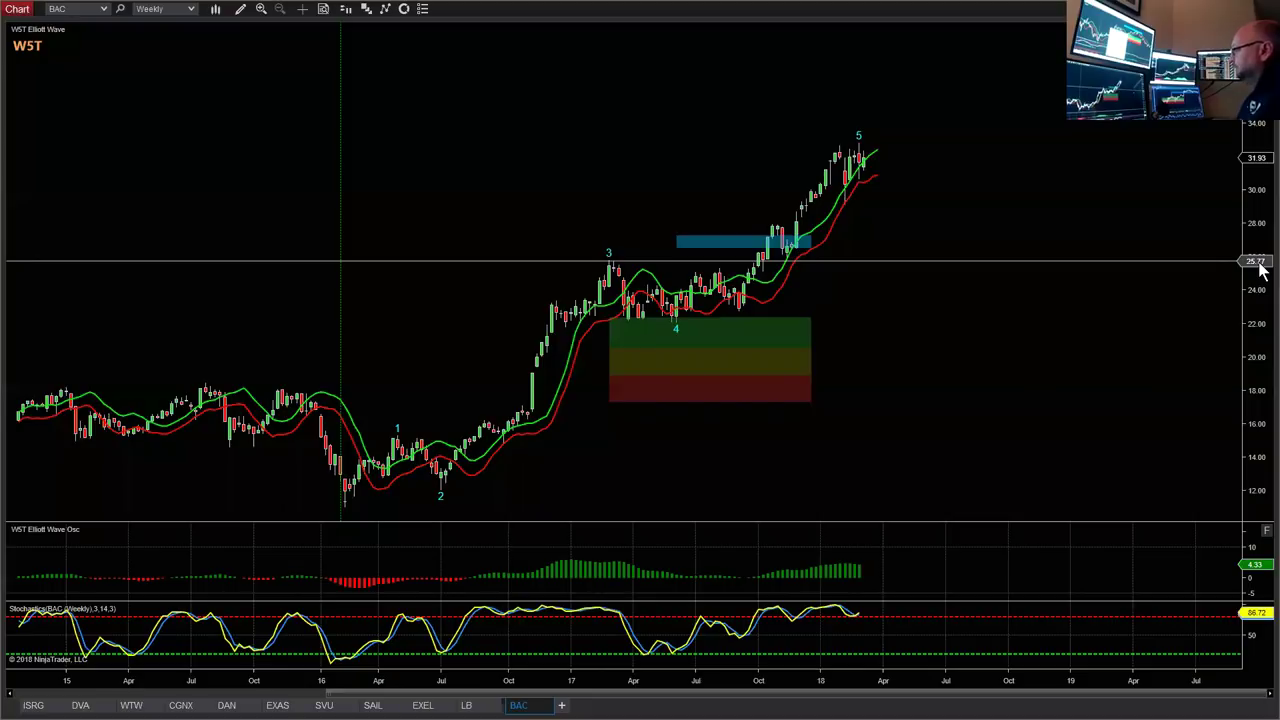
Switch the BAC chart to the 1-day interval, show its latest waves 3 and 4, and autoscale the Elliott Wave oscillator.
click(190, 9)
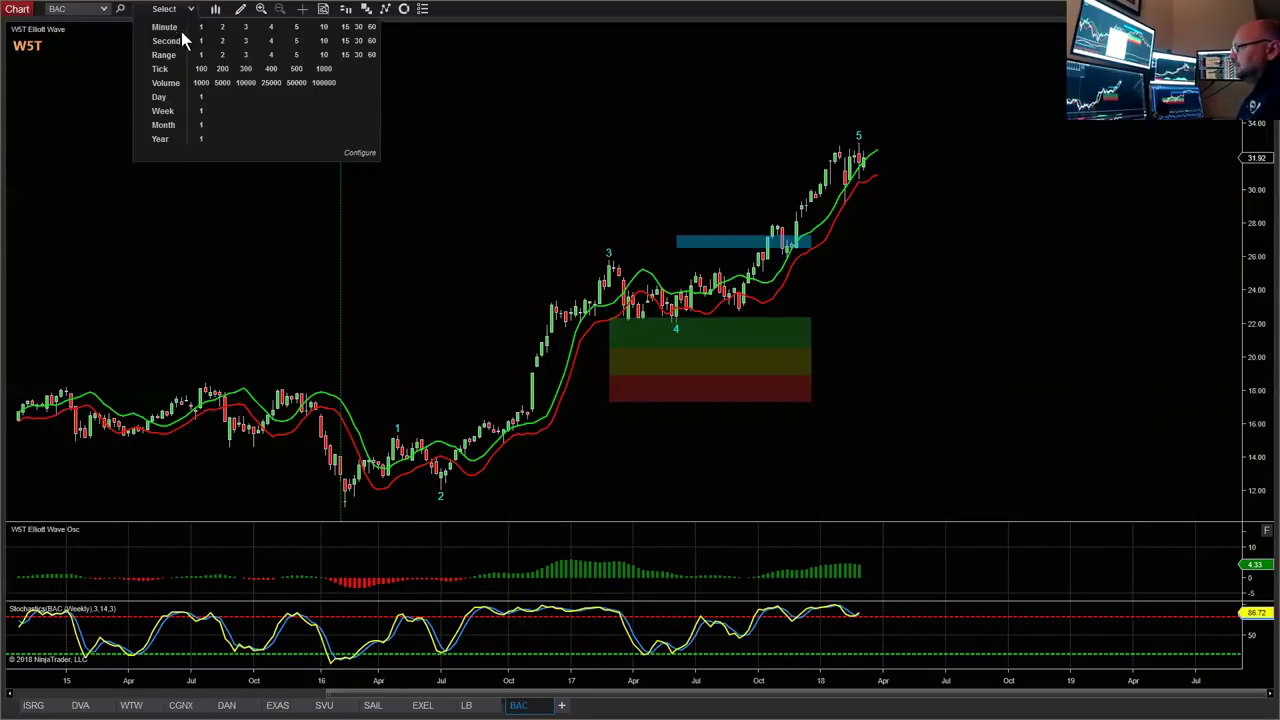
click(201, 99)
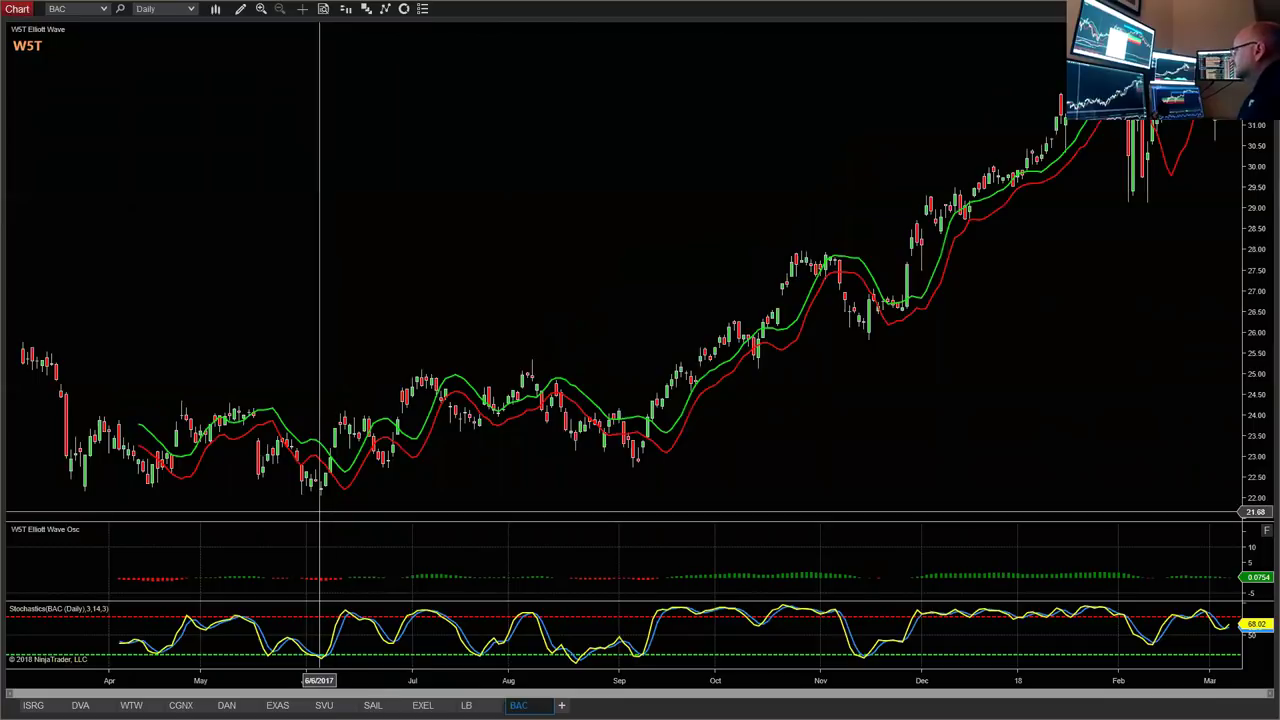
drag(954, 448, 848, 452)
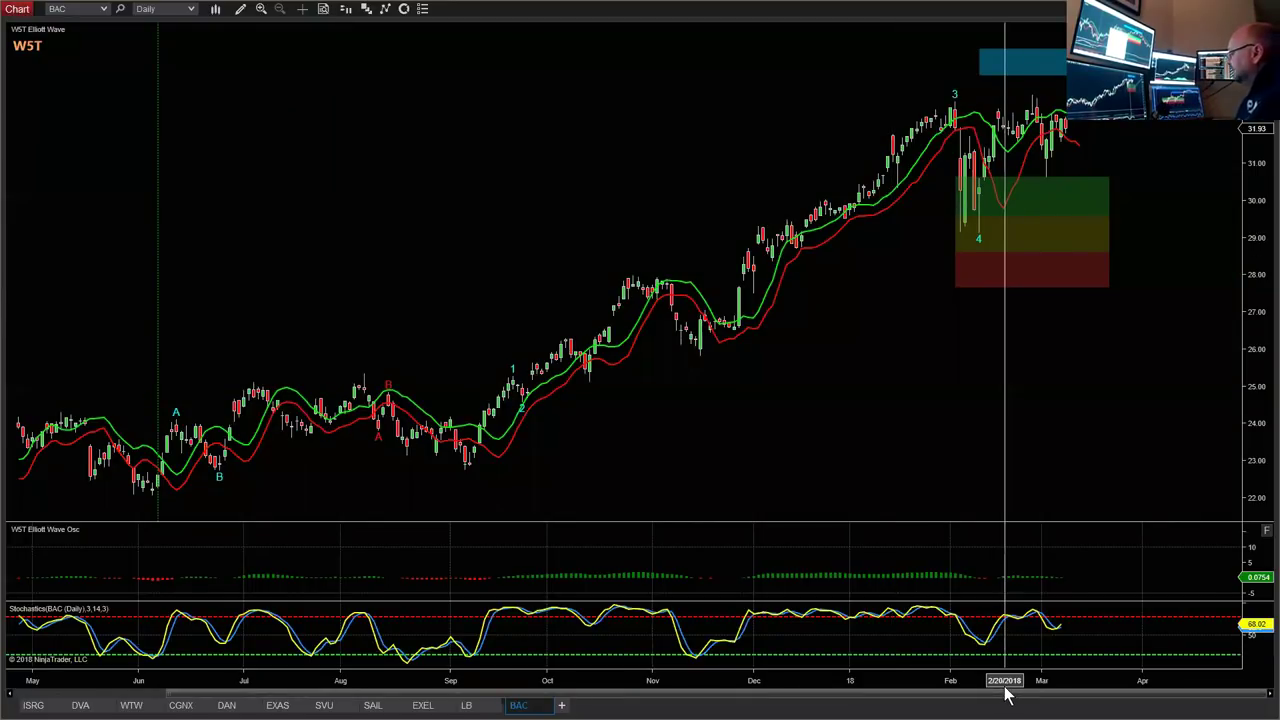
drag(1006, 689, 1200, 684)
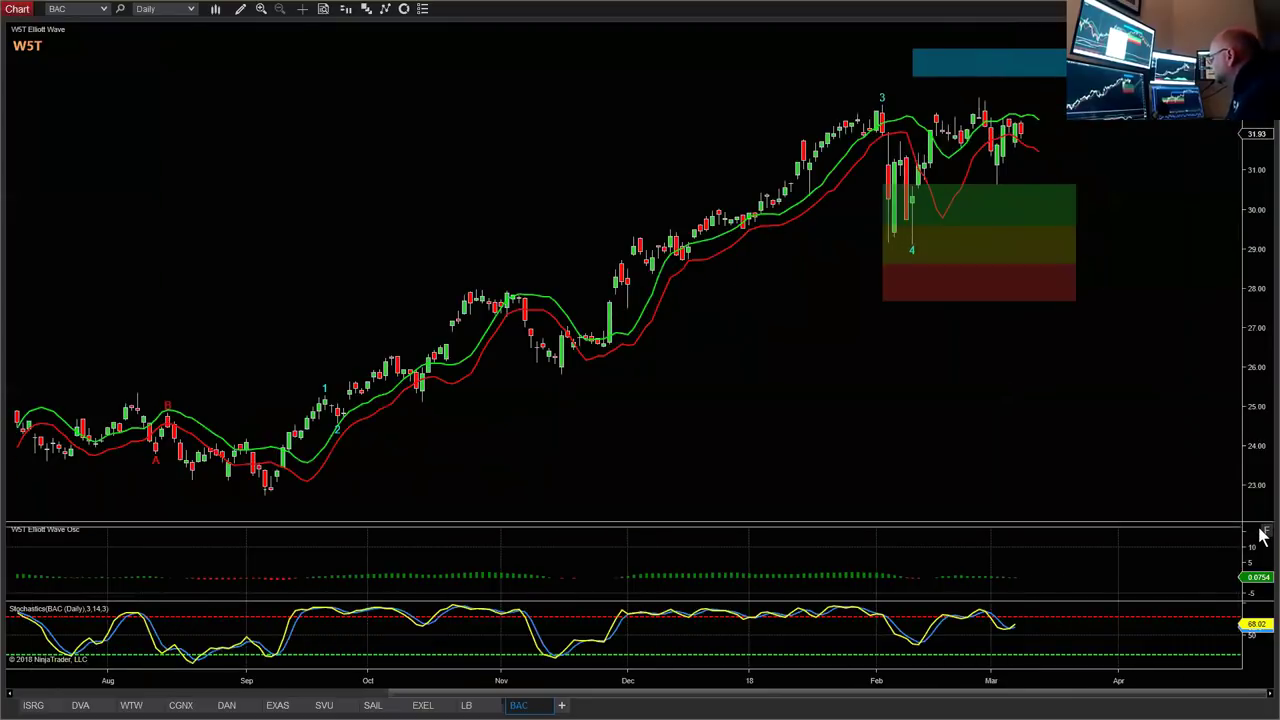
drag(1257, 525, 1258, 535)
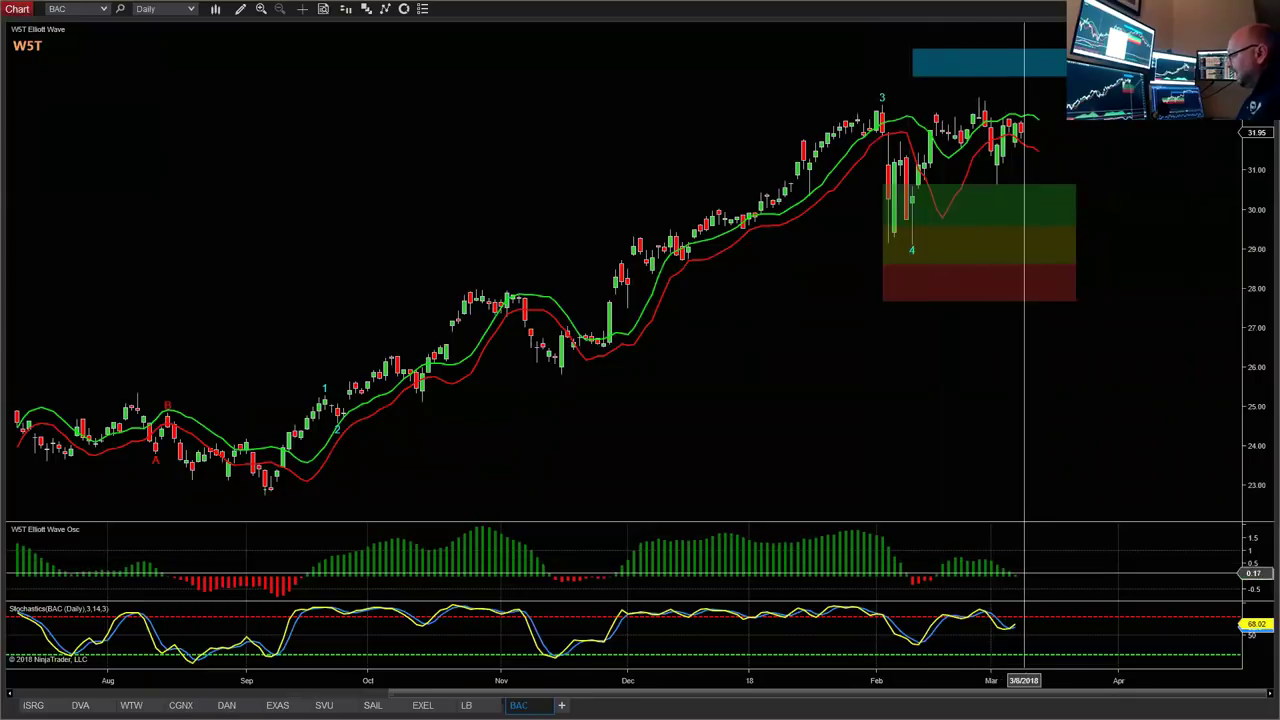
Draw an arrow line from BAC's latest daily bars down to about 28.50, at the upper edge of the red zone.
drag(1094, 505, 961, 507)
click(241, 12)
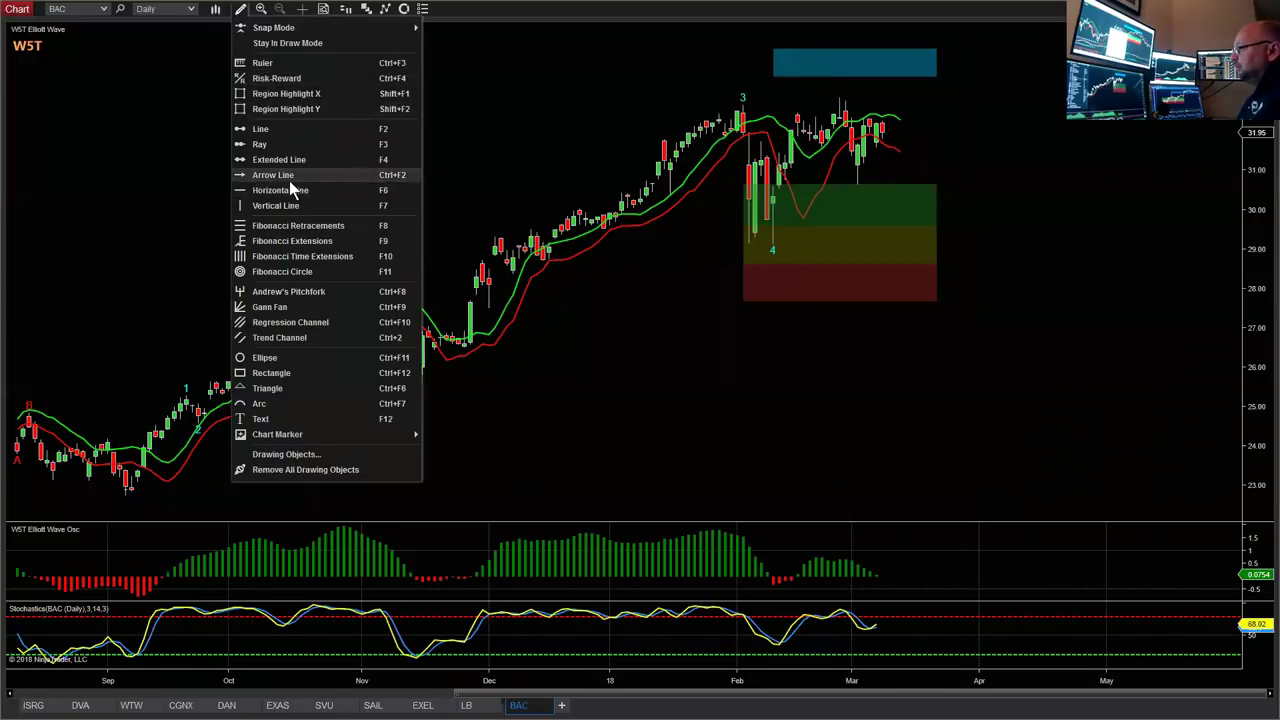
click(272, 175)
click(888, 128)
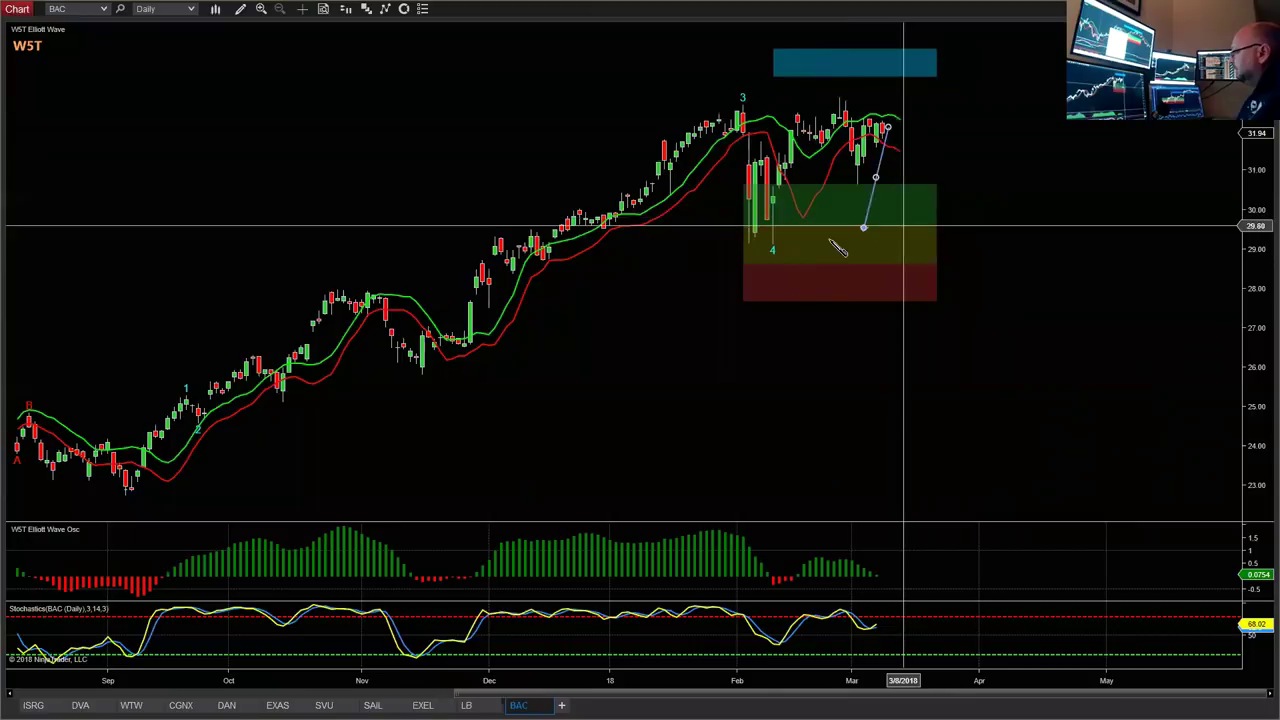
click(773, 245)
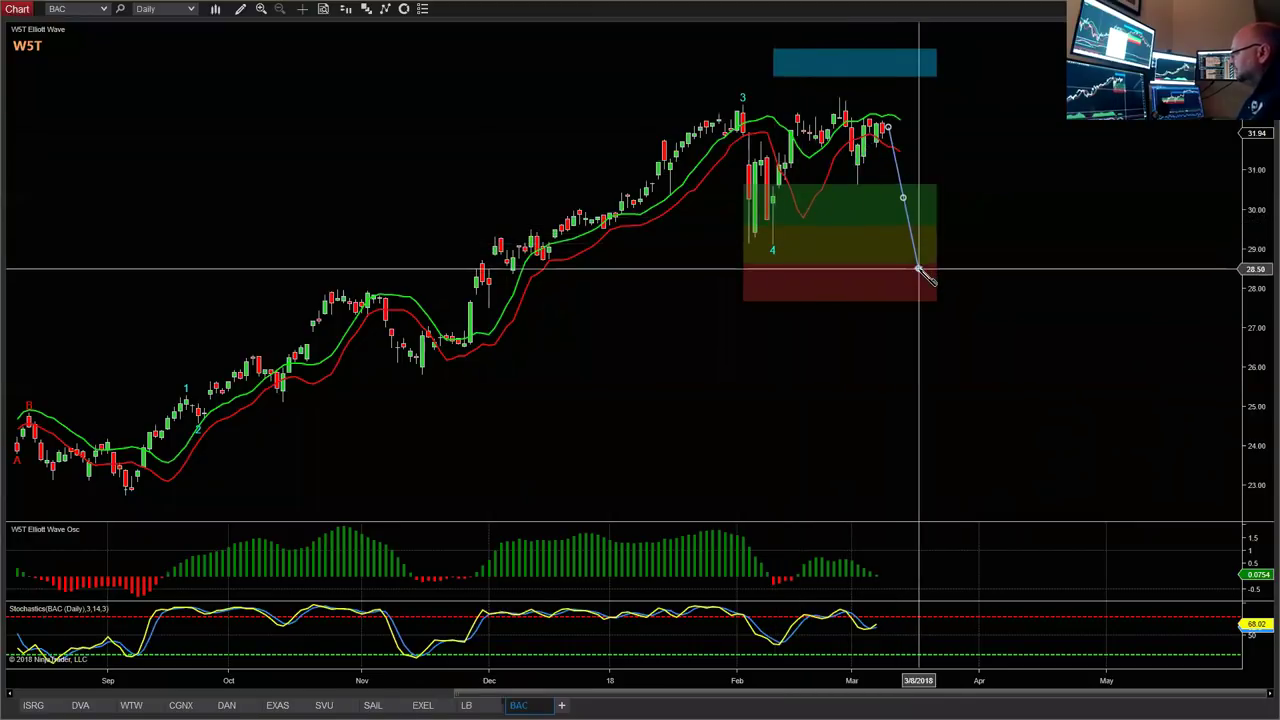
click(918, 270)
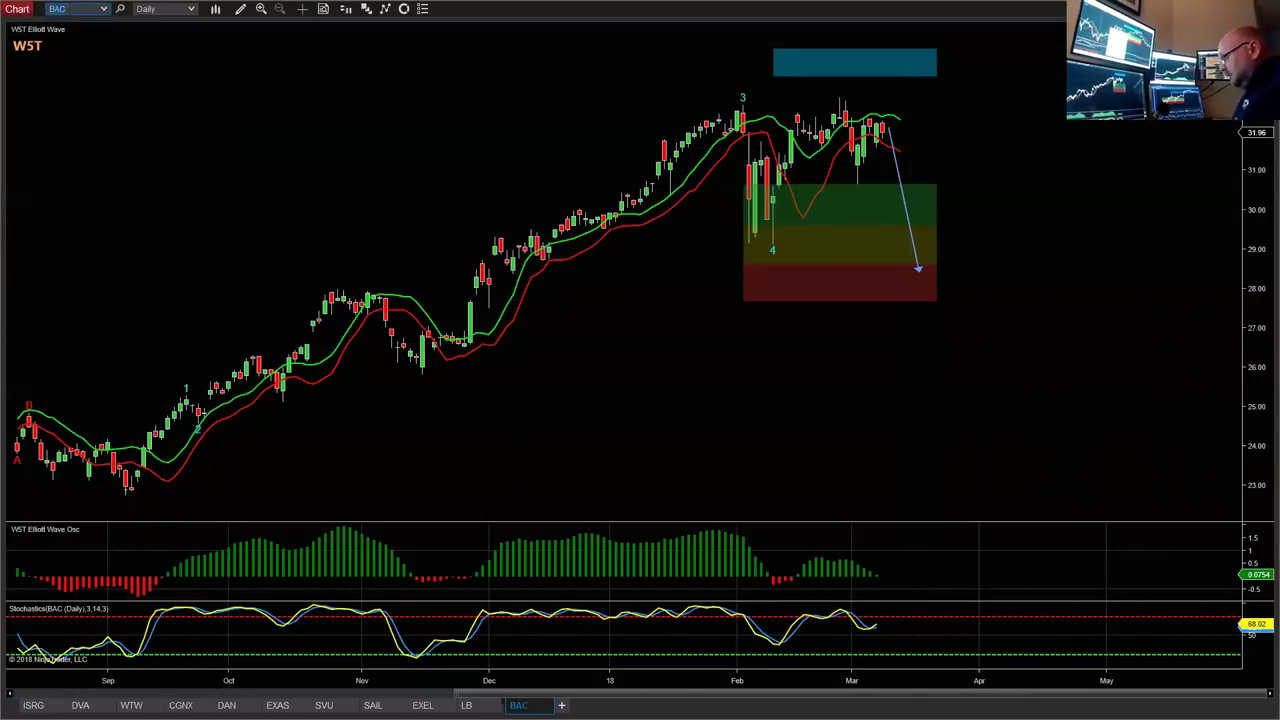
Load MA in the daily chart and review its price trend and oscillator back to April 2017.
text(MA)
key(Return)
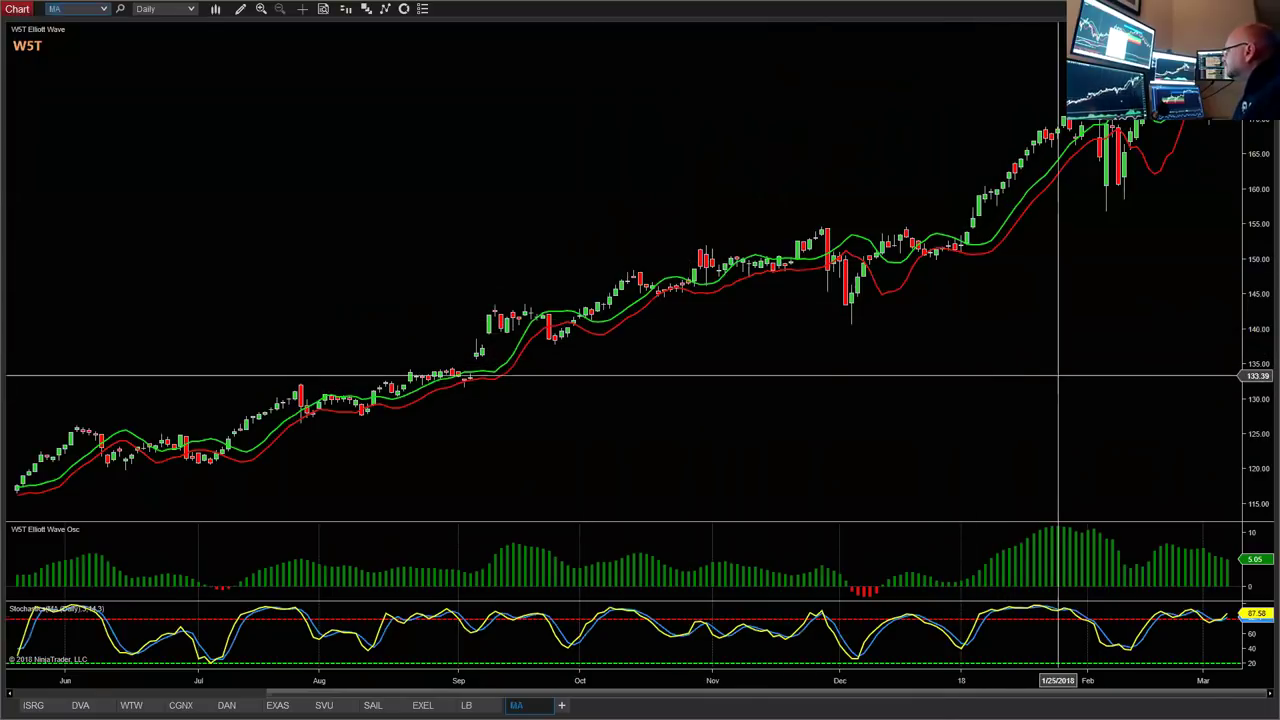
scroll(1057, 376, right, 5)
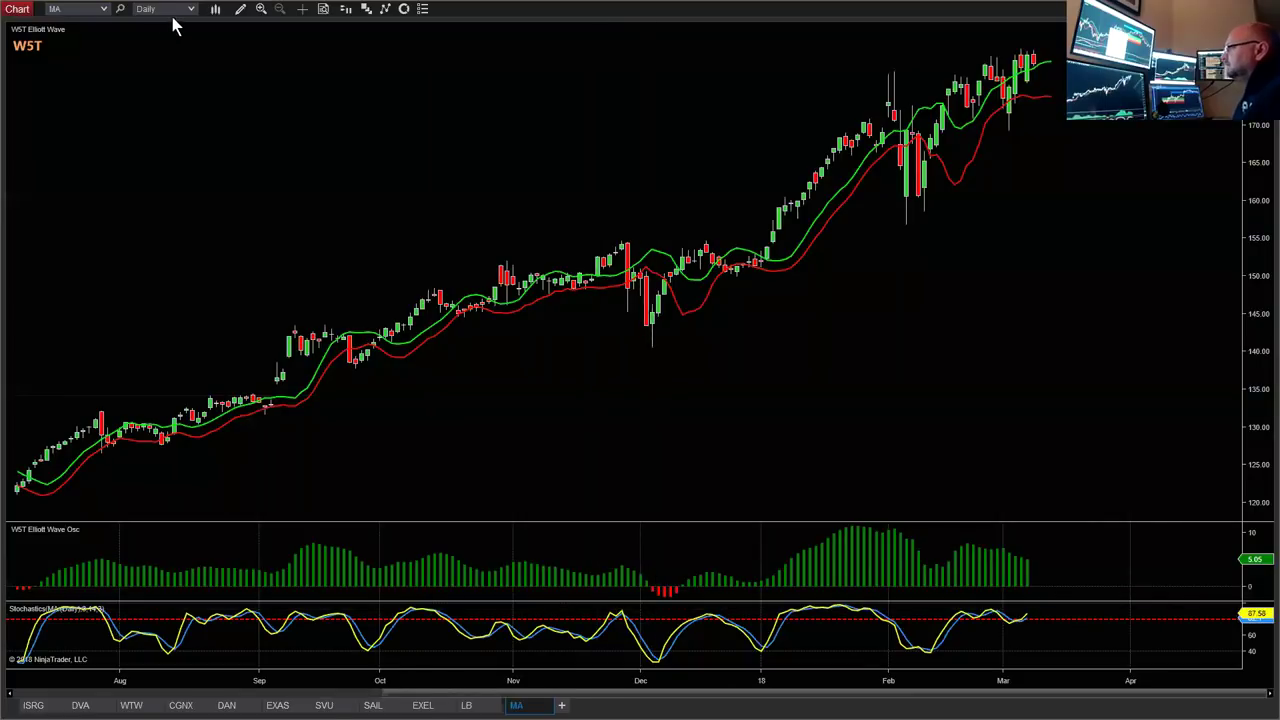
scroll(603, 684, down, 3)
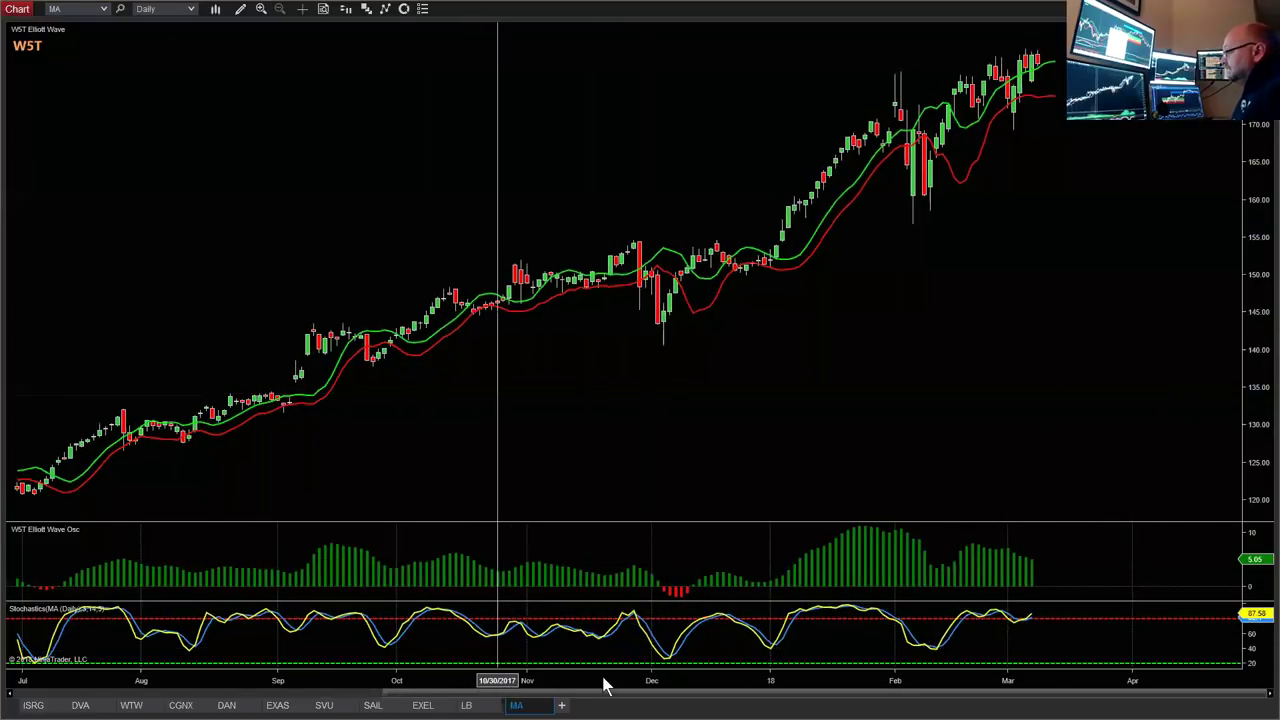
scroll(603, 684, down, 2)
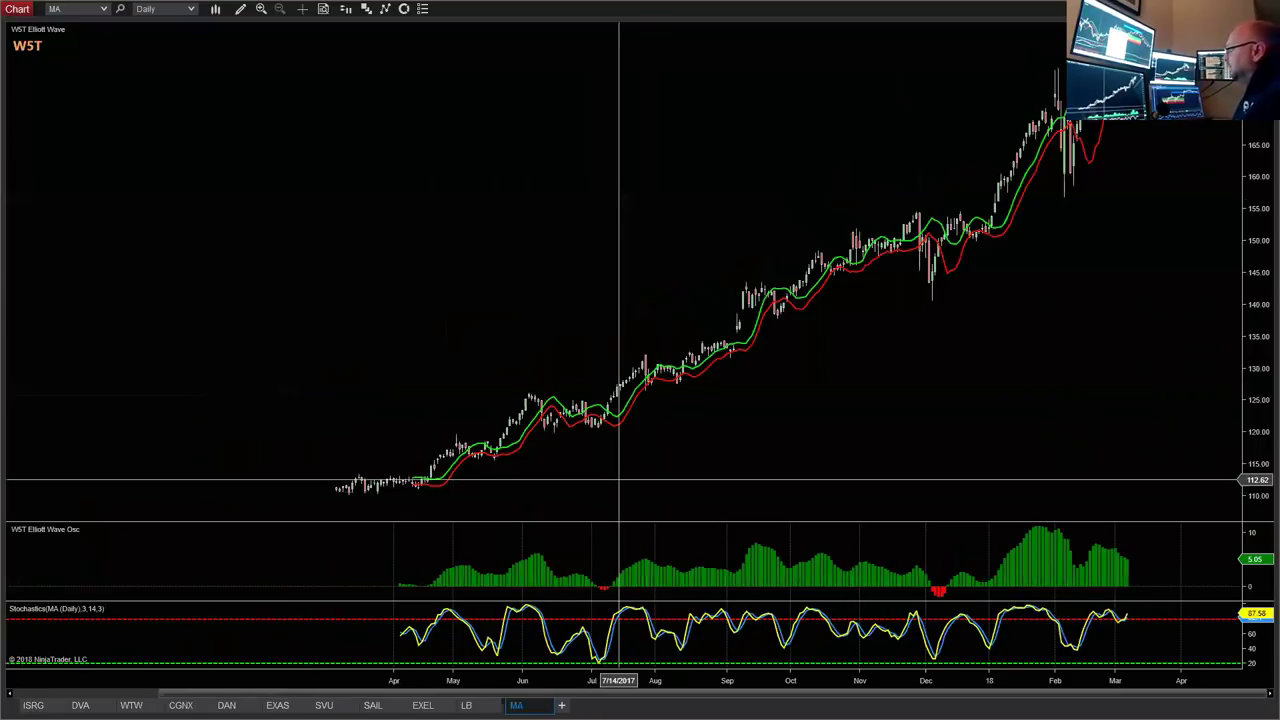
scroll(711, 494, down, 3)
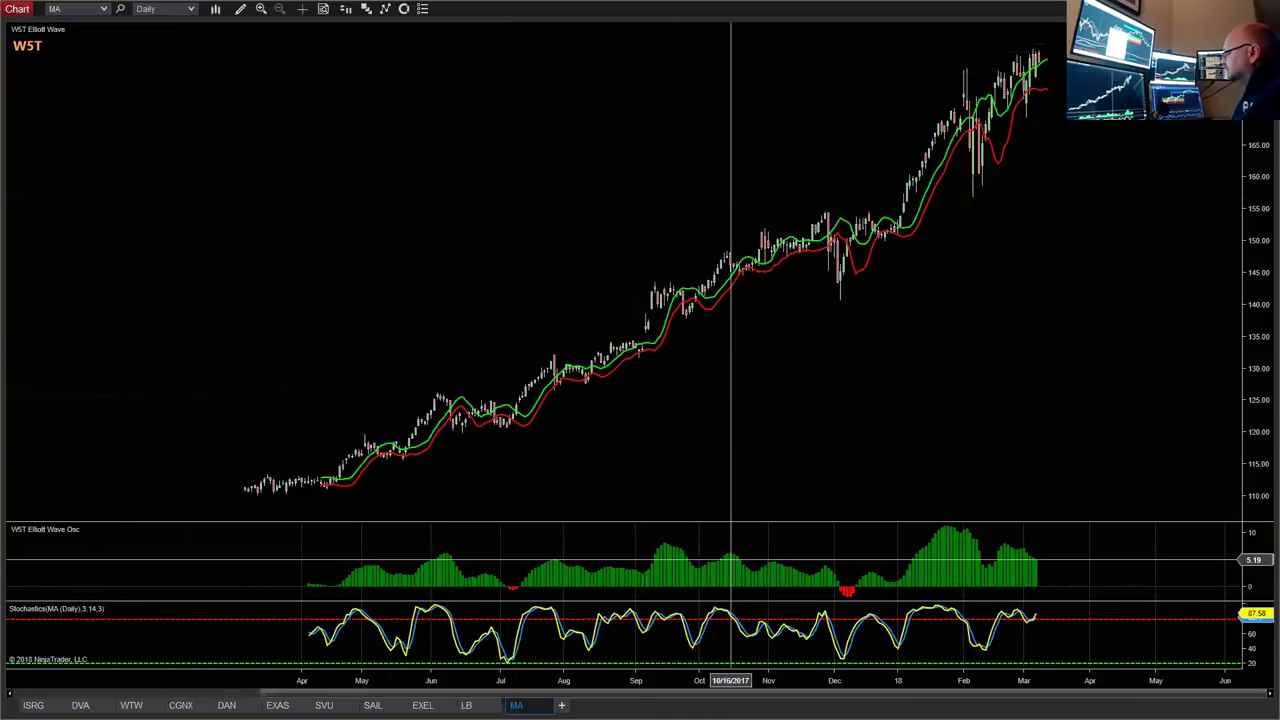
drag(978, 680, 686, 680)
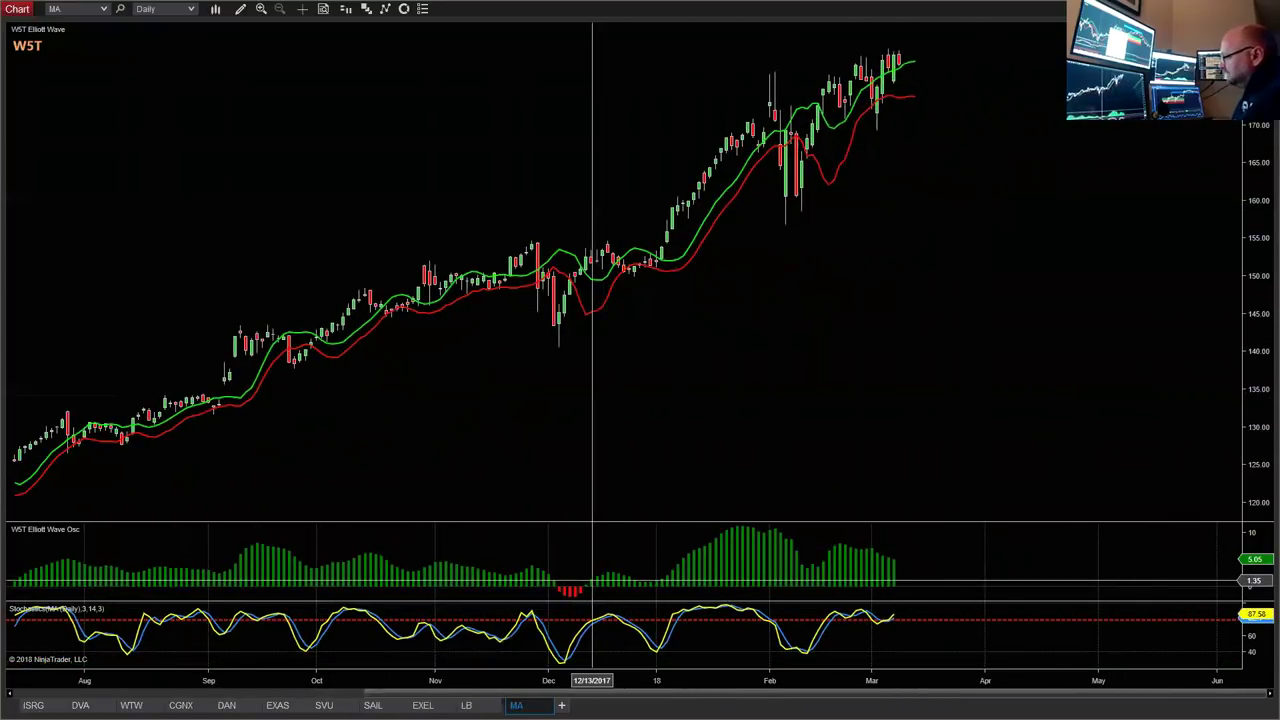
drag(591, 680, 620, 683)
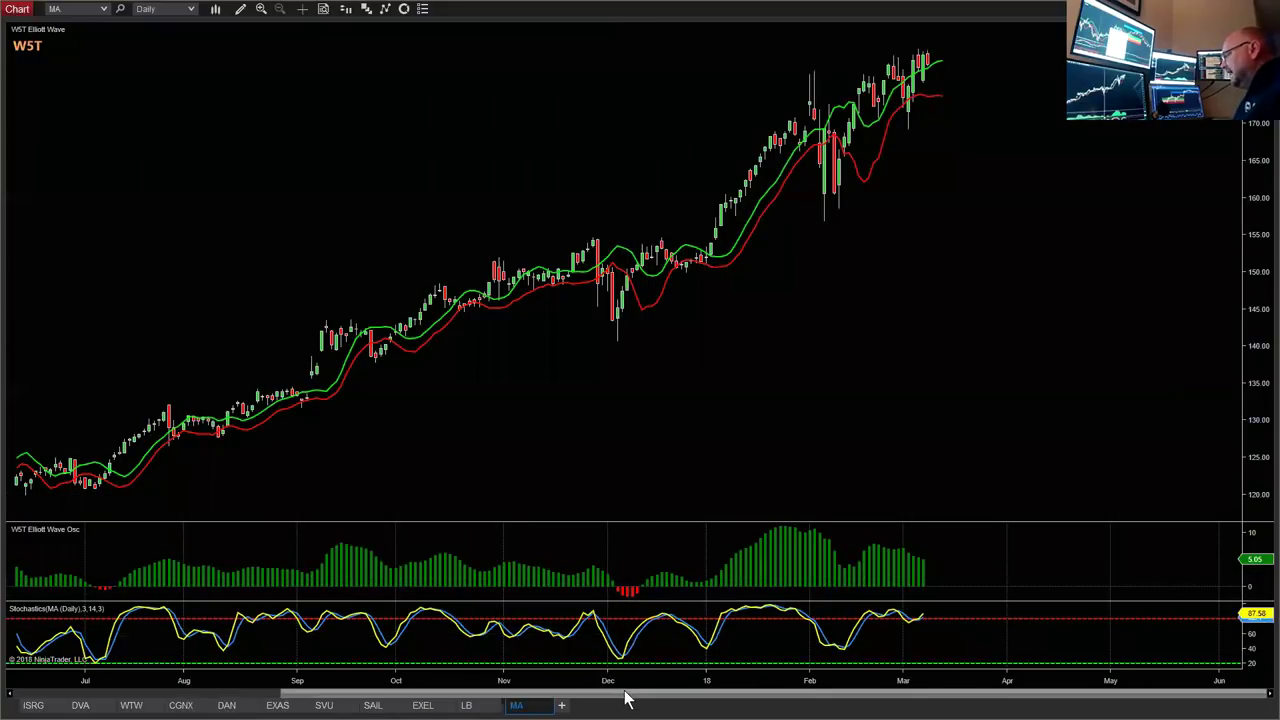
drag(623, 686, 677, 681)
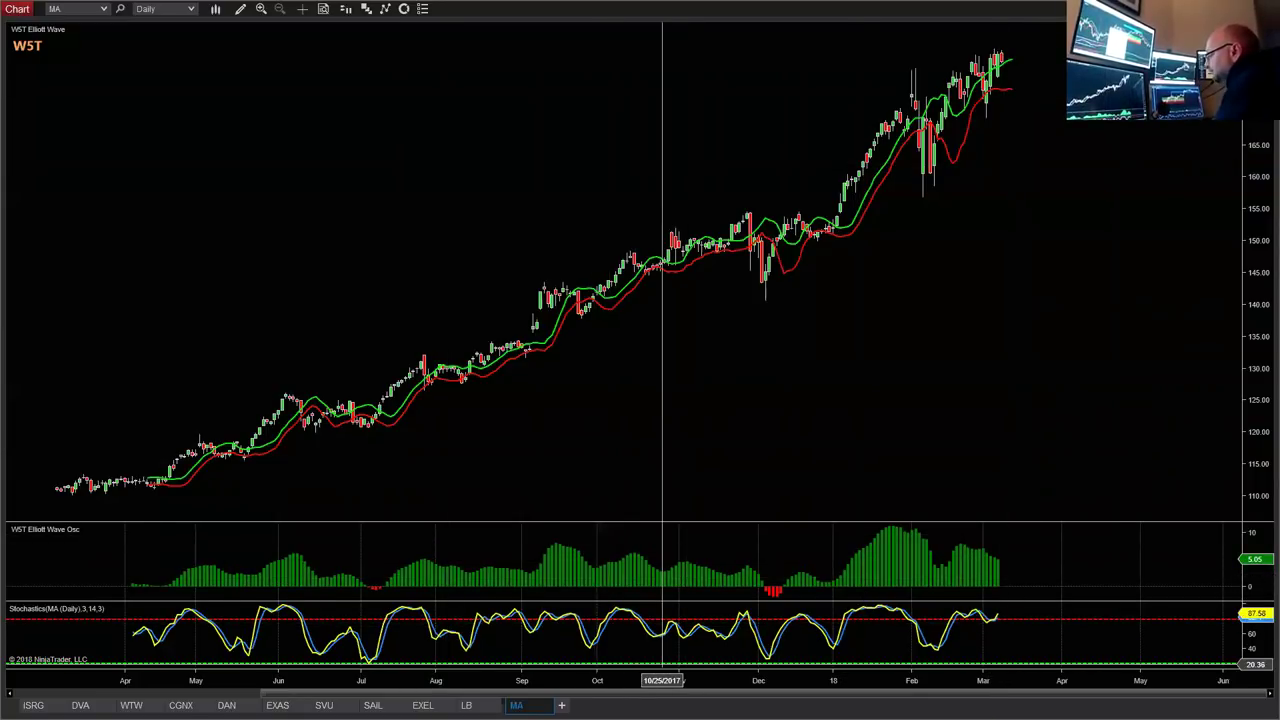
Set the MA daily data series to load 1000 days of history.
drag(662, 640, 834, 640)
right_click(830, 356)
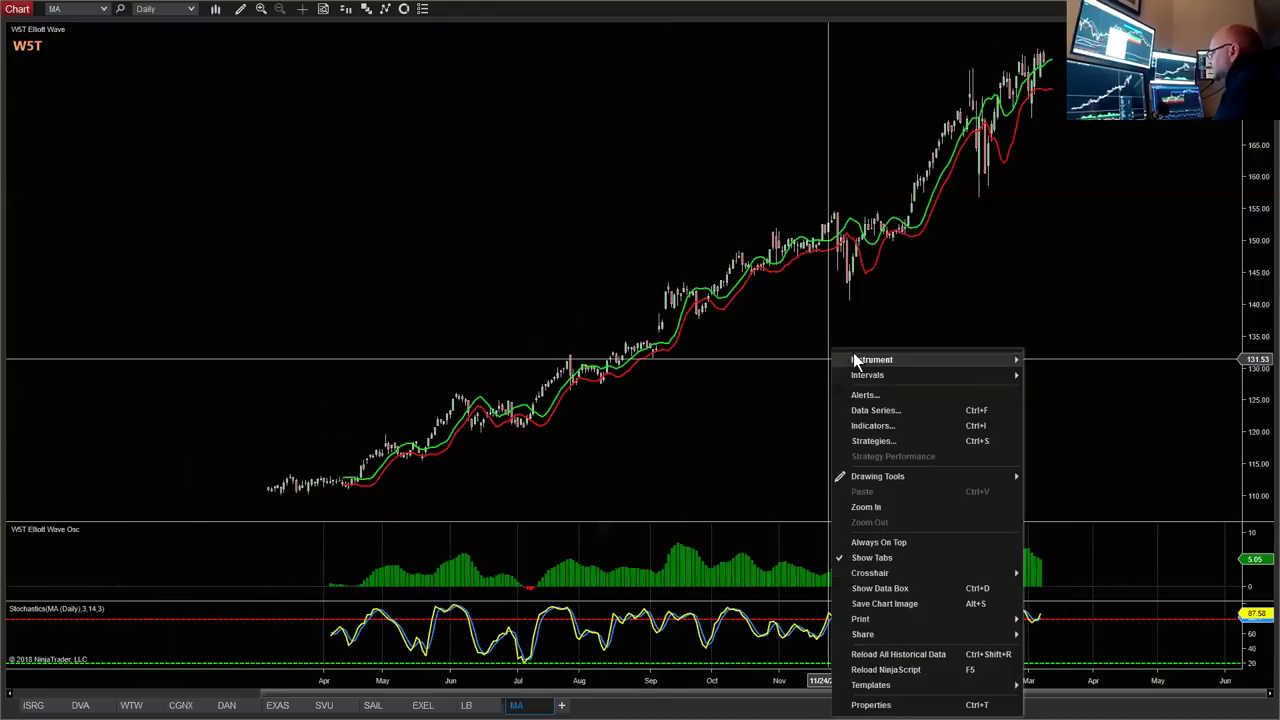
click(884, 412)
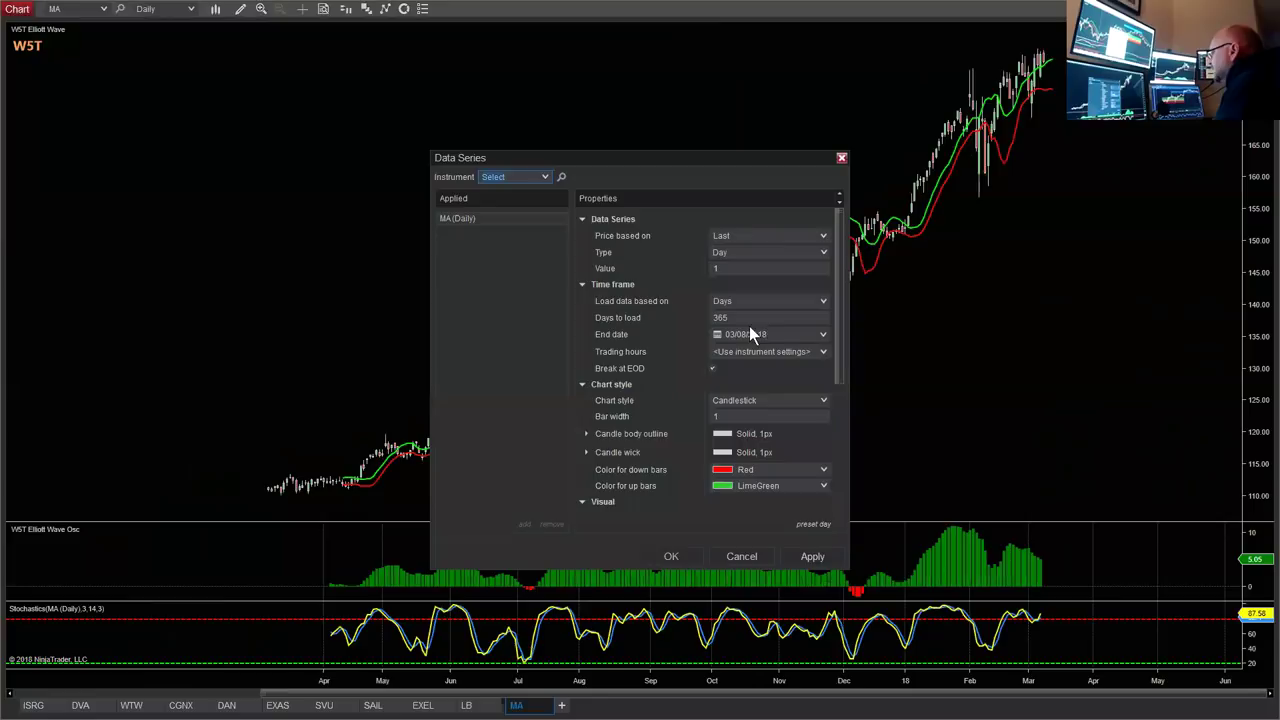
click(720, 318)
text(1000)
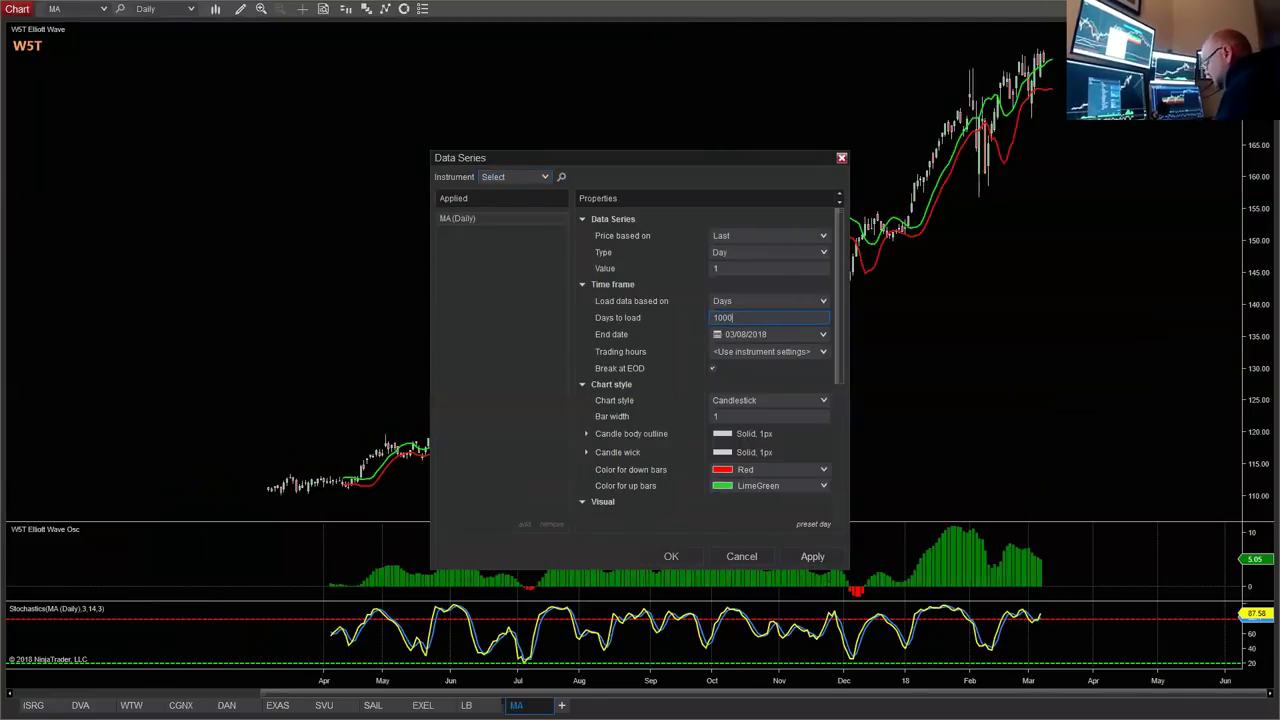
key(Return)
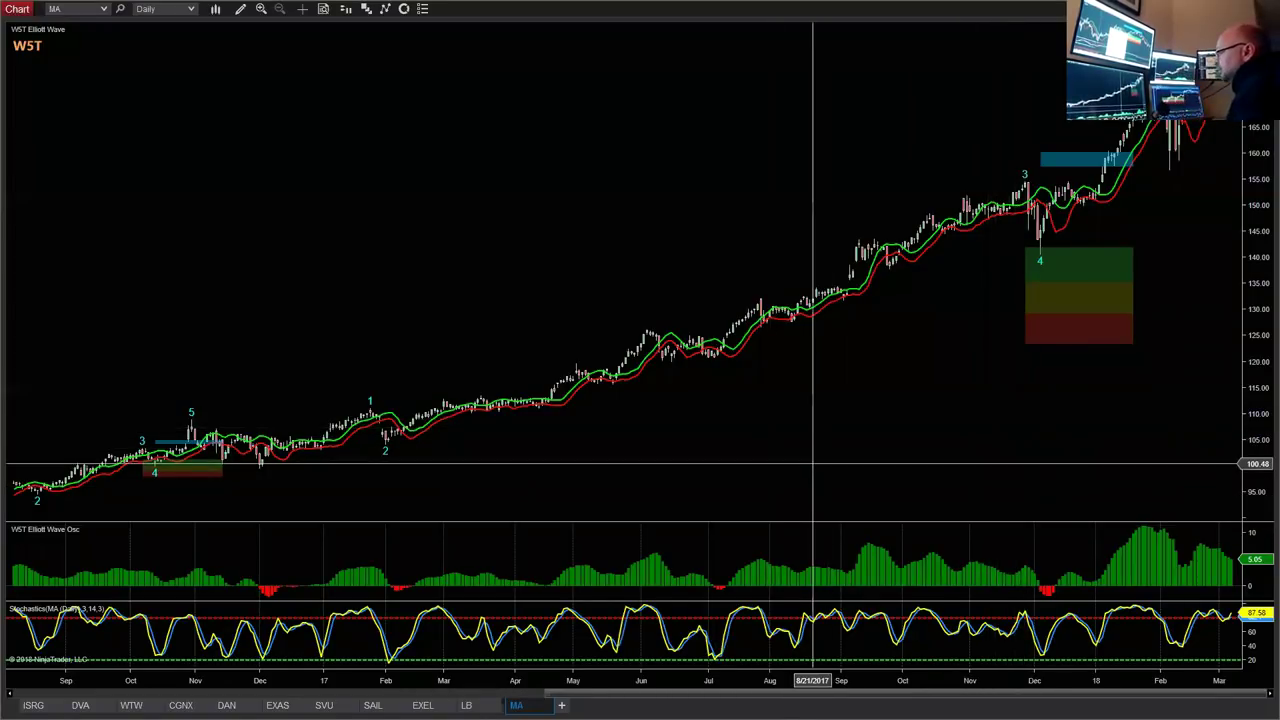
Review MA's daily wave counts back to early 2016, and enlarge the chart around the December 2017 wave 4 low.
drag(695, 488, 1116, 475)
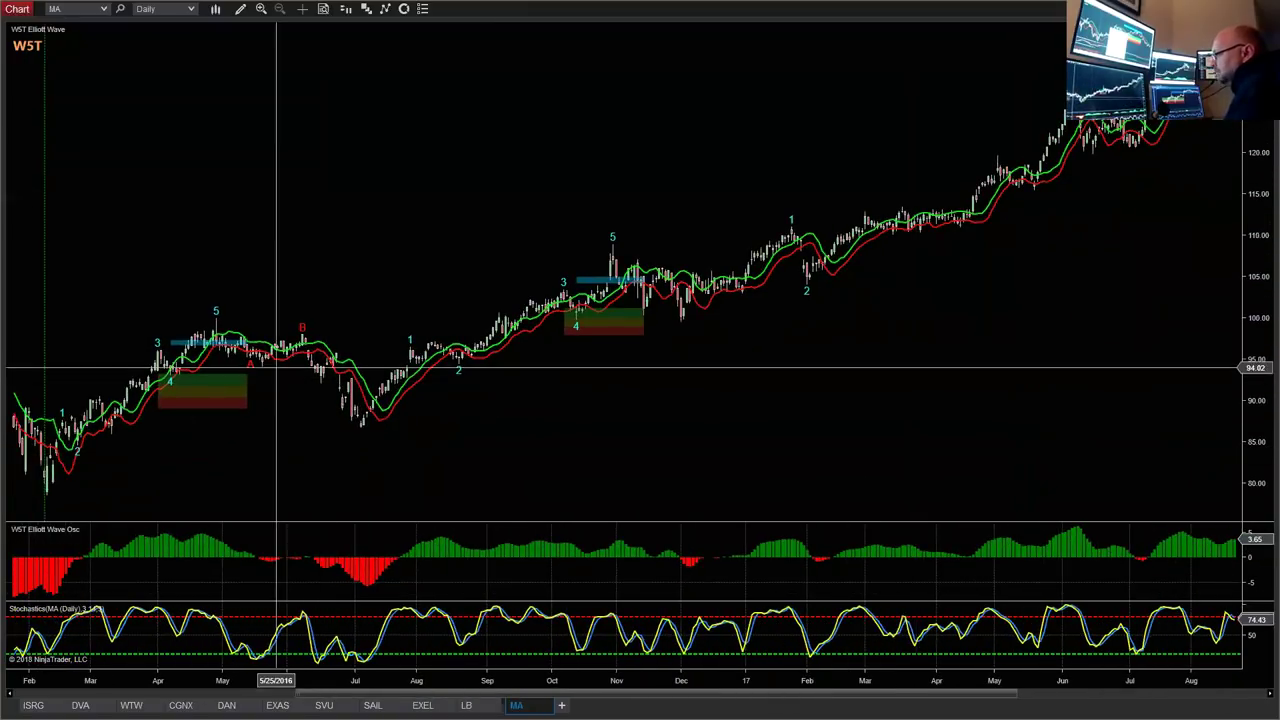
drag(845, 454, 400, 450)
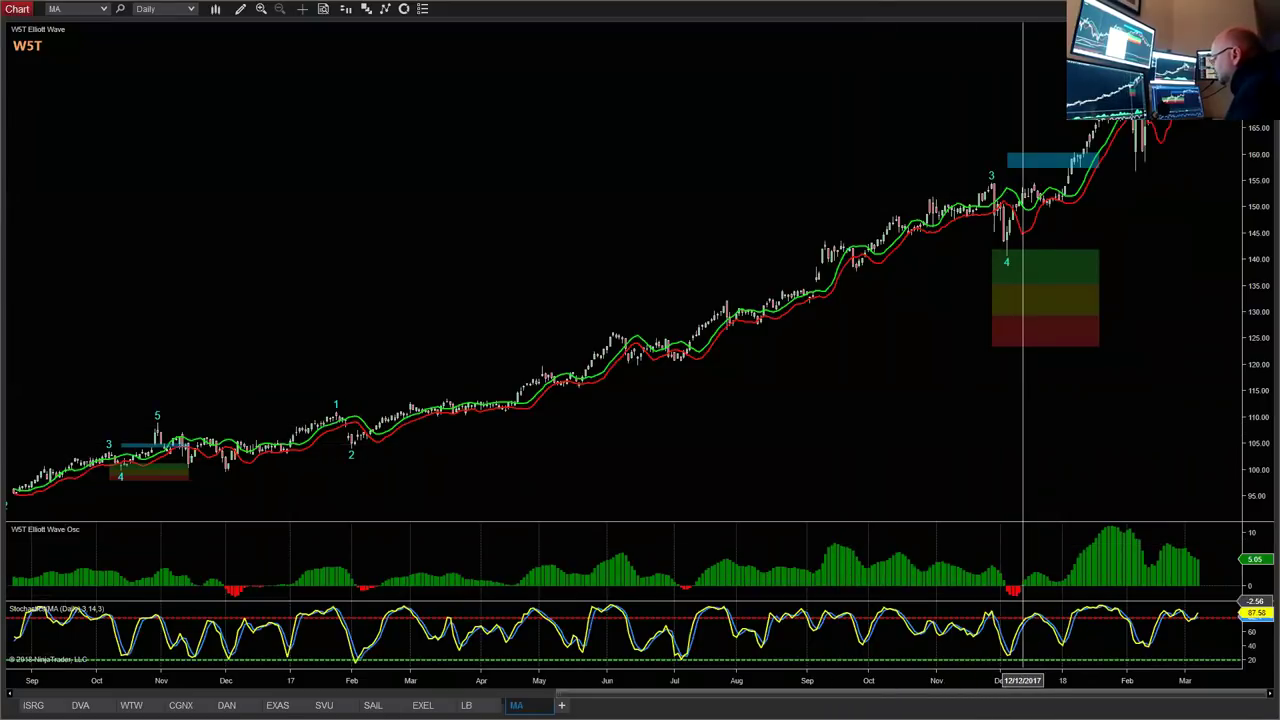
drag(1108, 677, 565, 352)
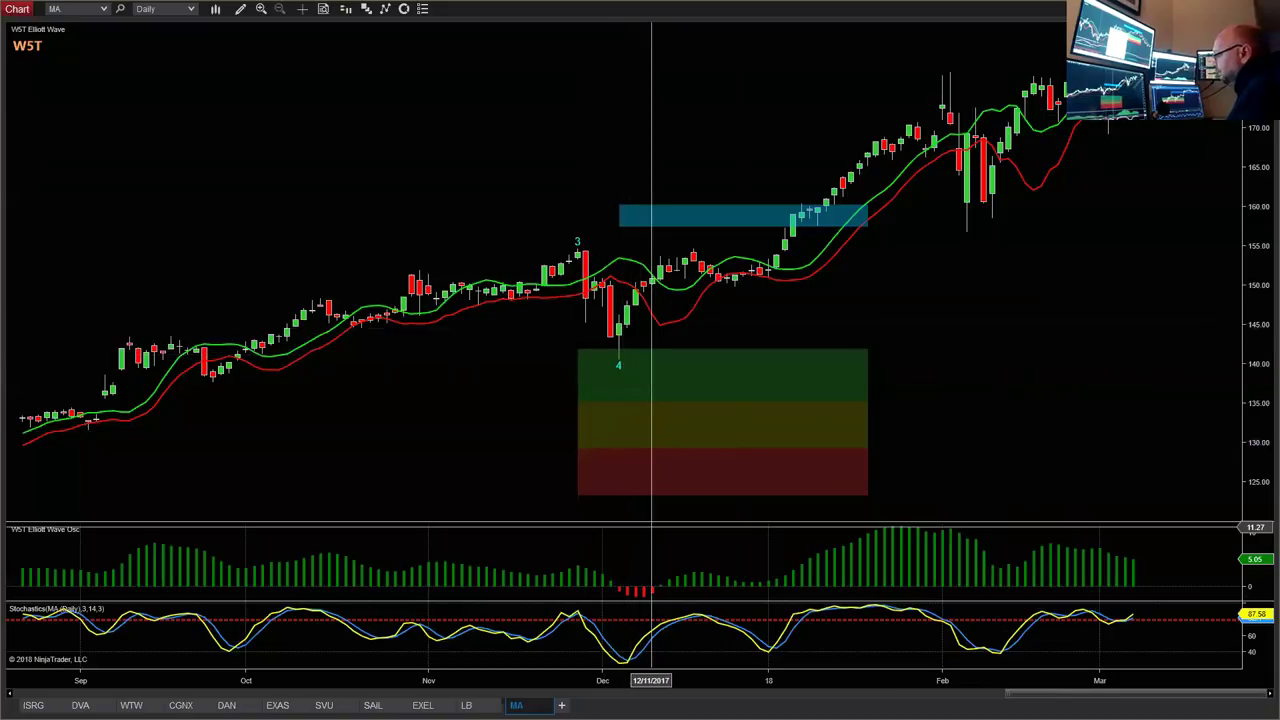
Examine MA's daily bars from wave 4 to March 2018 against the blue target zone, oscillator and stochastics.
drag(843, 680, 560, 680)
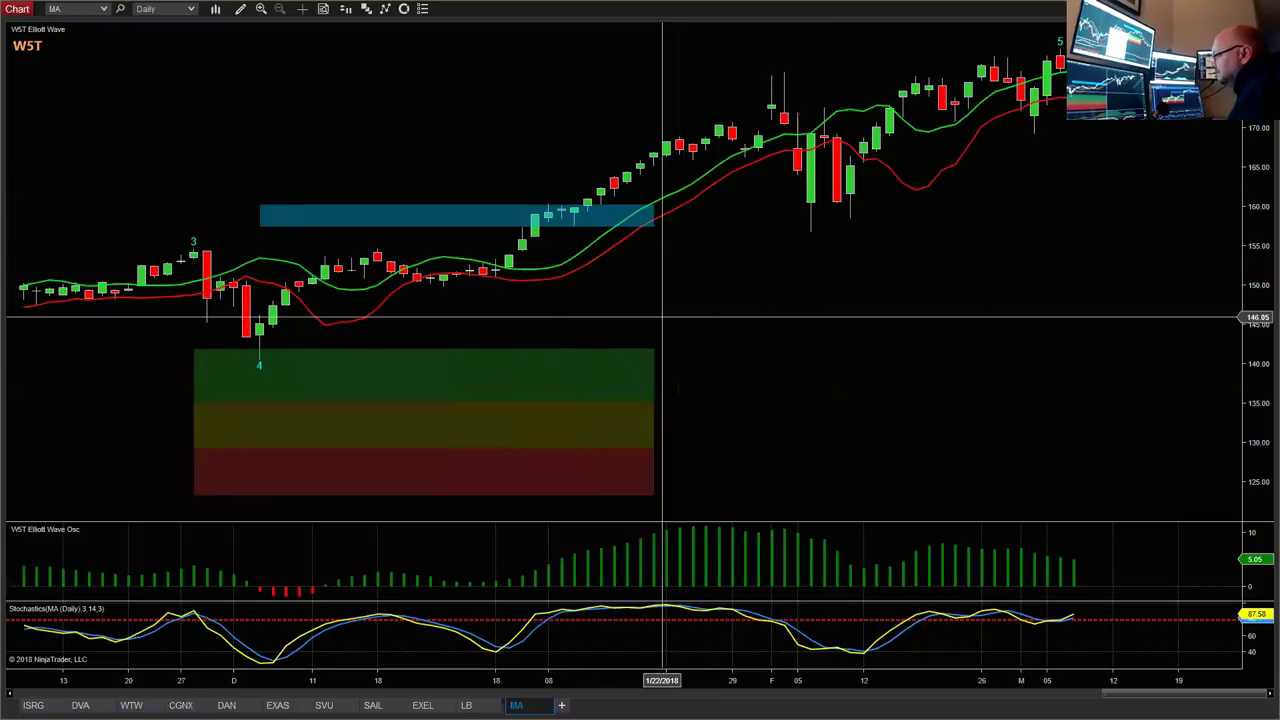
scroll(662, 318, up, 6)
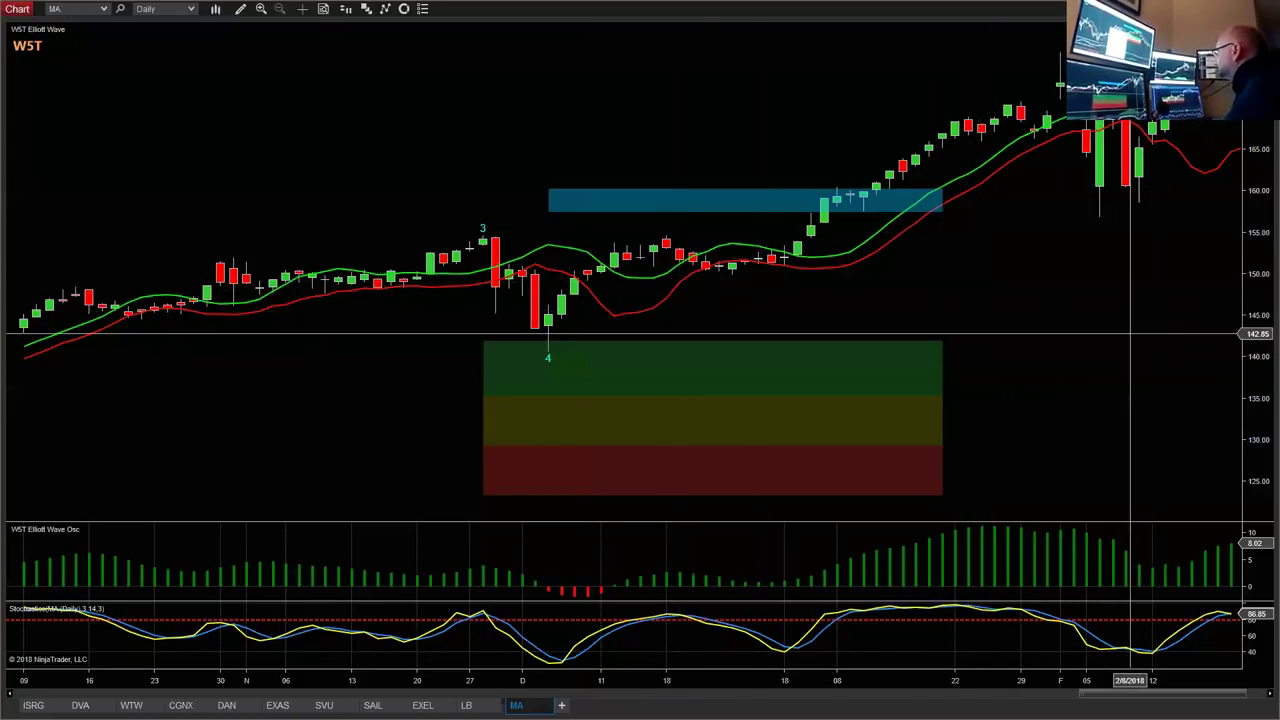
scroll(1110, 300, down, 3)
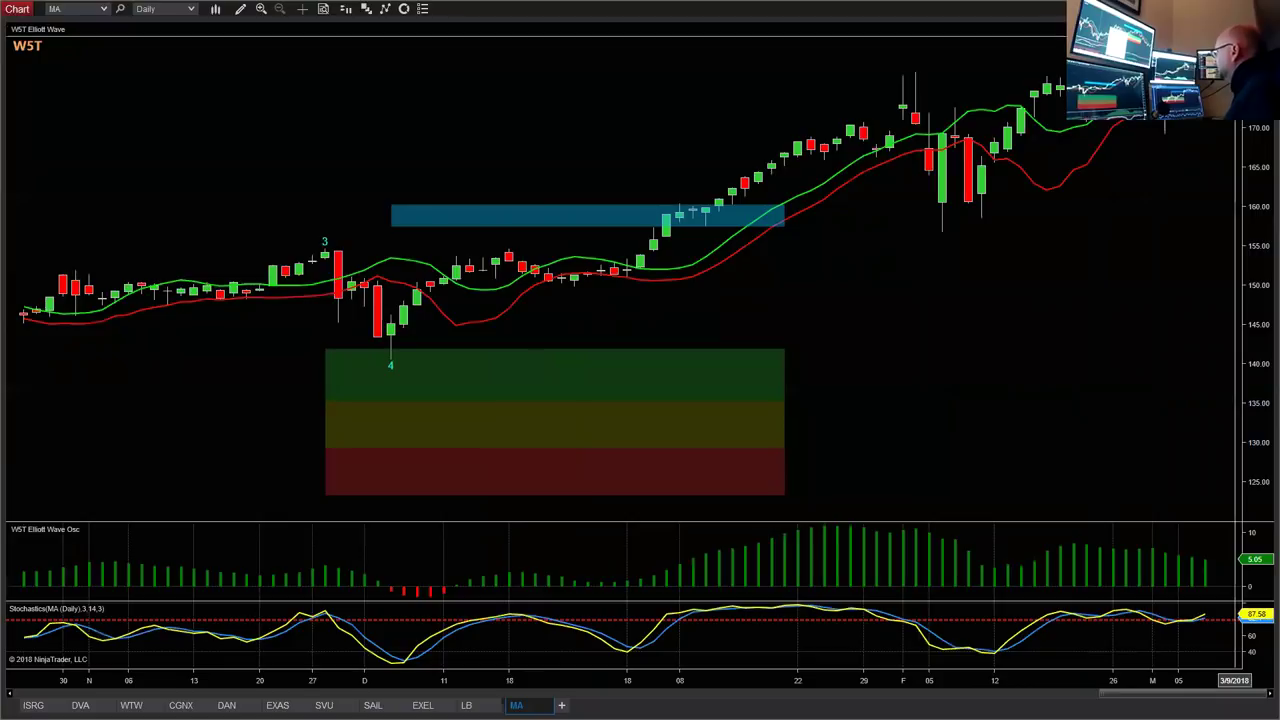
scroll(1131, 232, down, 2)
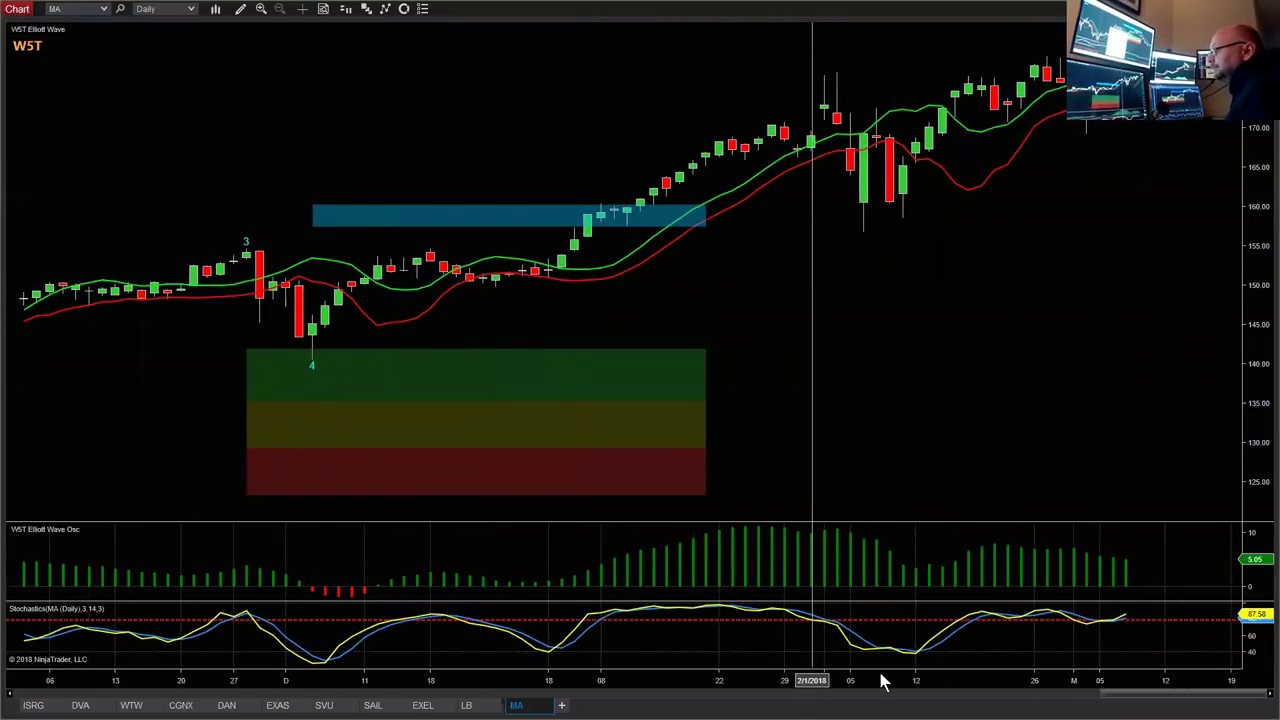
scroll(884, 678, down, 2)
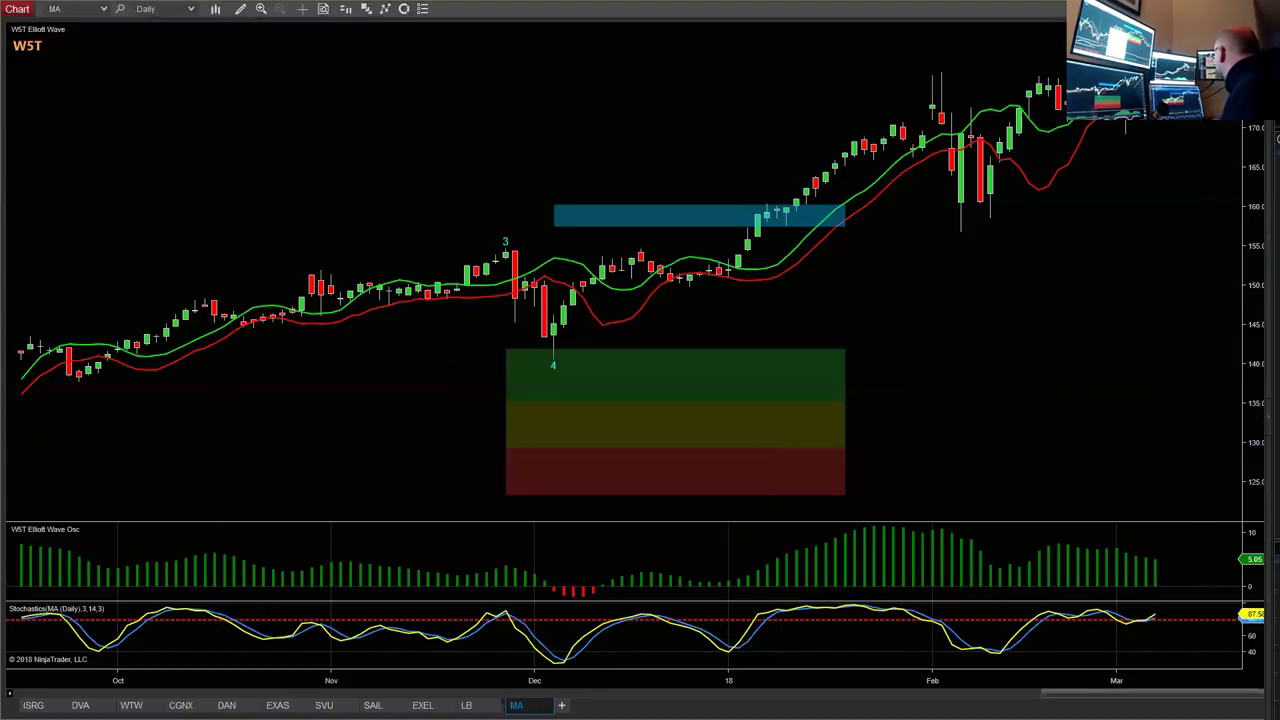
drag(1170, 90, 345, 66)
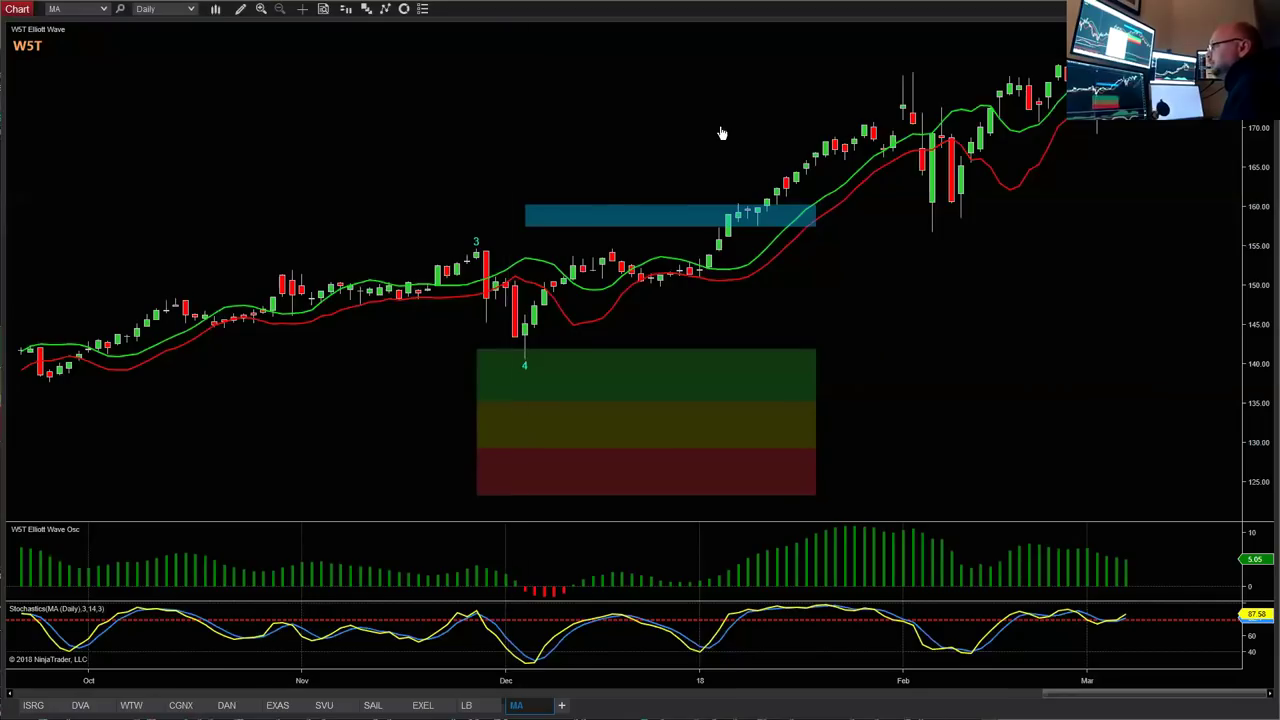
scroll(740, 127, up, 5)
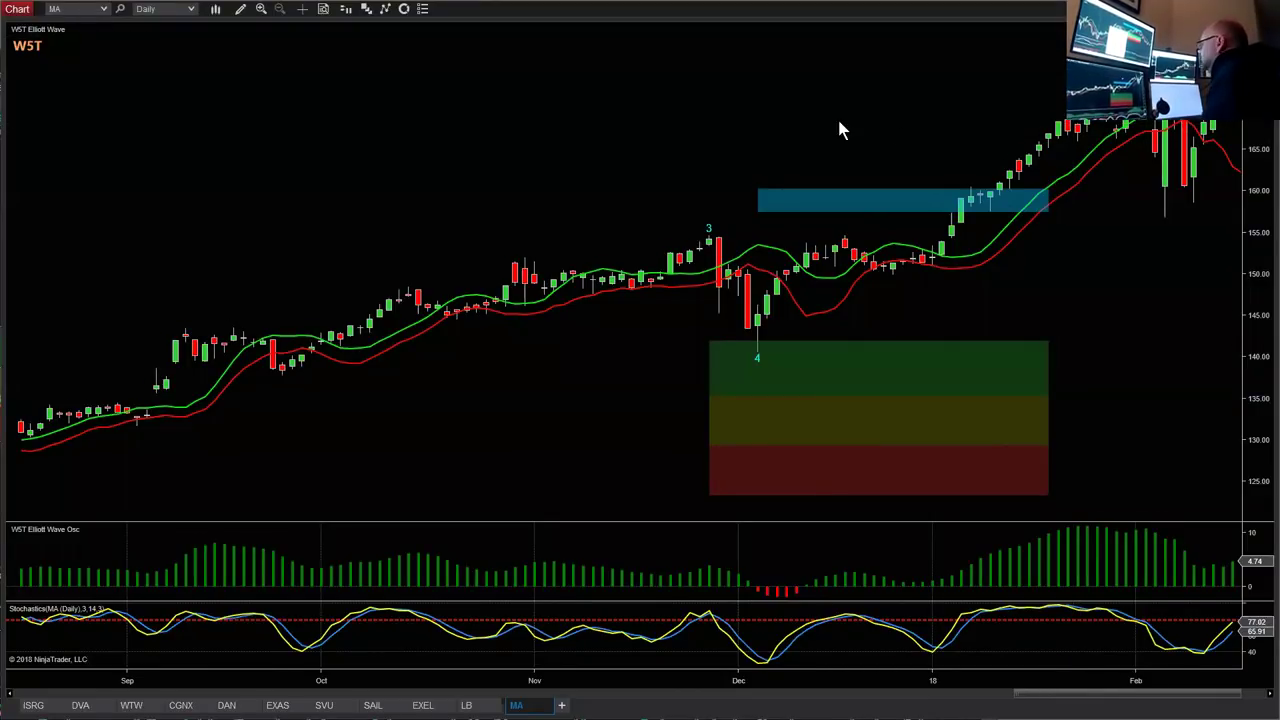
Move the MA chart window aside, switch to thinkorswim full-screen, and show the latest bars of the EUR/USD 15-minute chart.
key(super+Down)
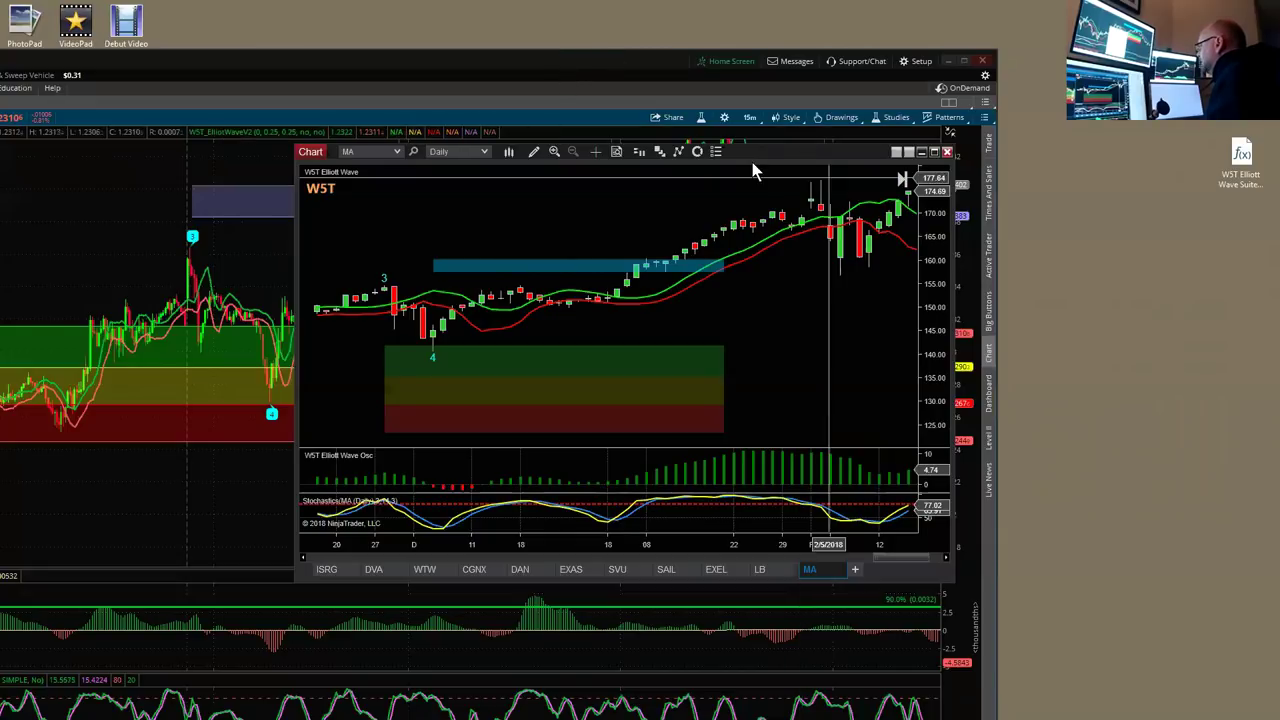
drag(749, 146, 889, 146)
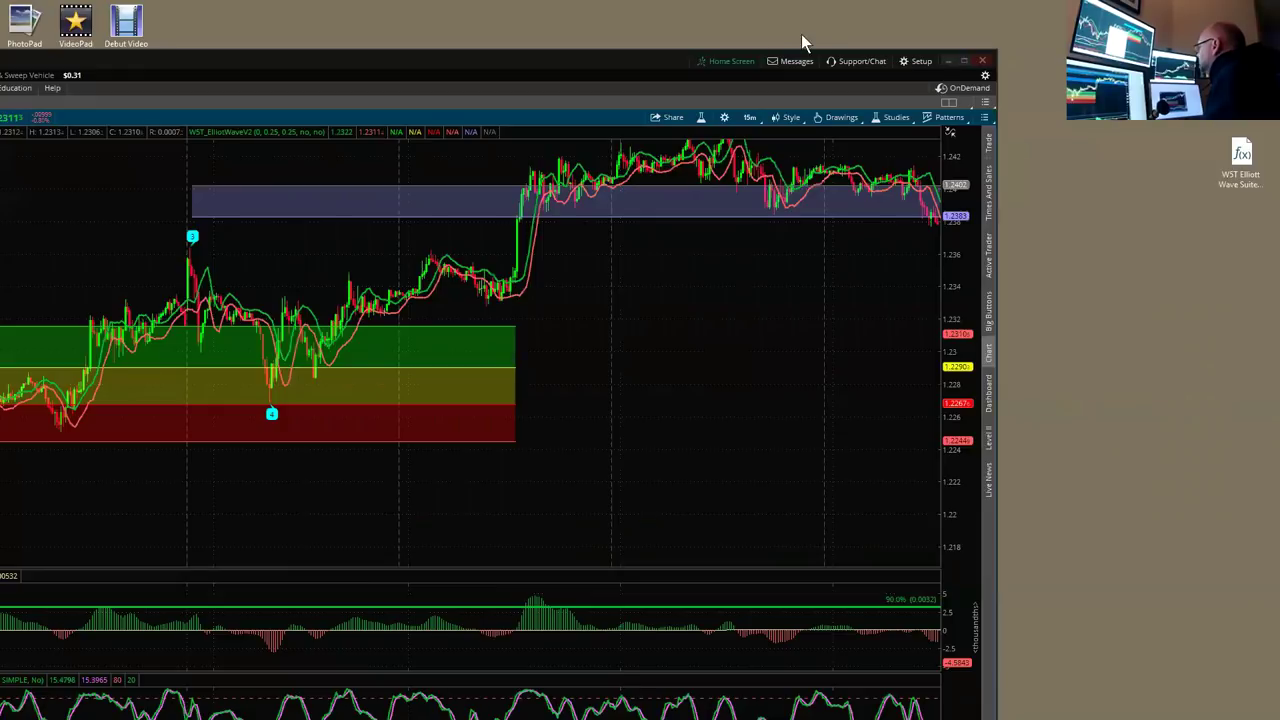
click(962, 61)
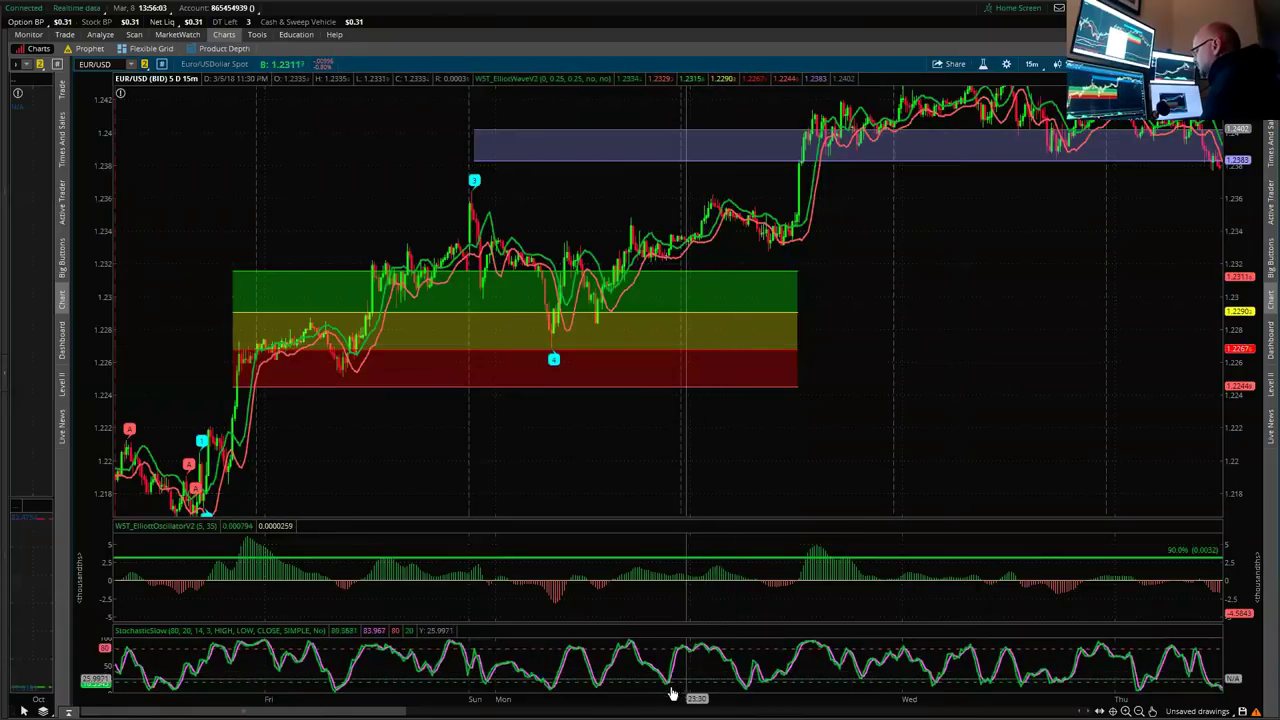
drag(642, 697, 830, 702)
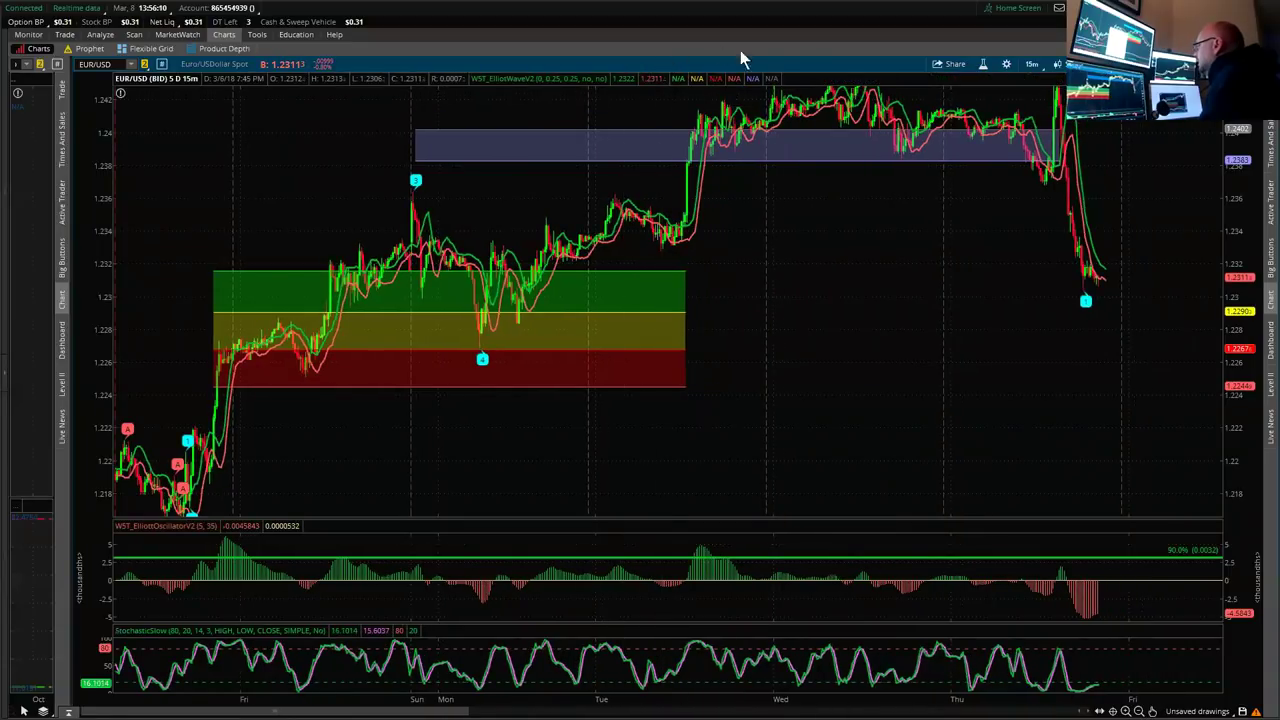
Check EUR/USD on the 30 D : 1h time frame and switch the chart to 180 D : 4h.
click(1030, 65)
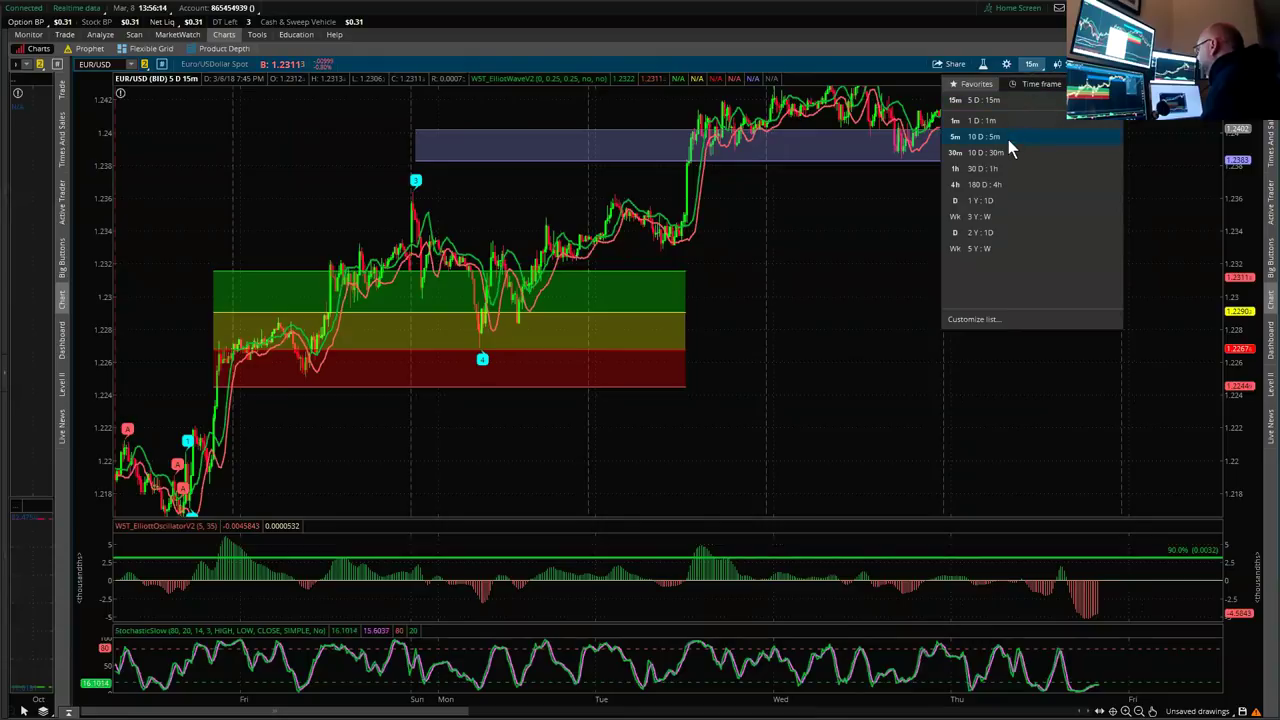
click(1000, 172)
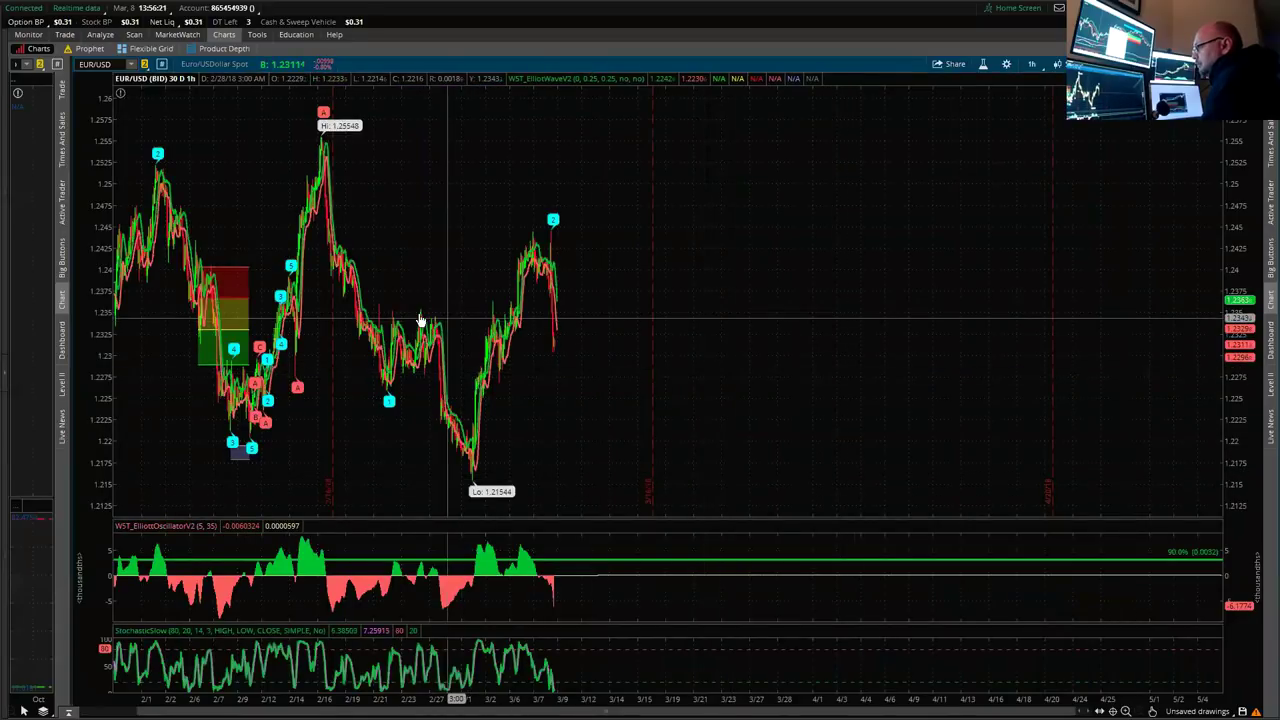
click(1040, 68)
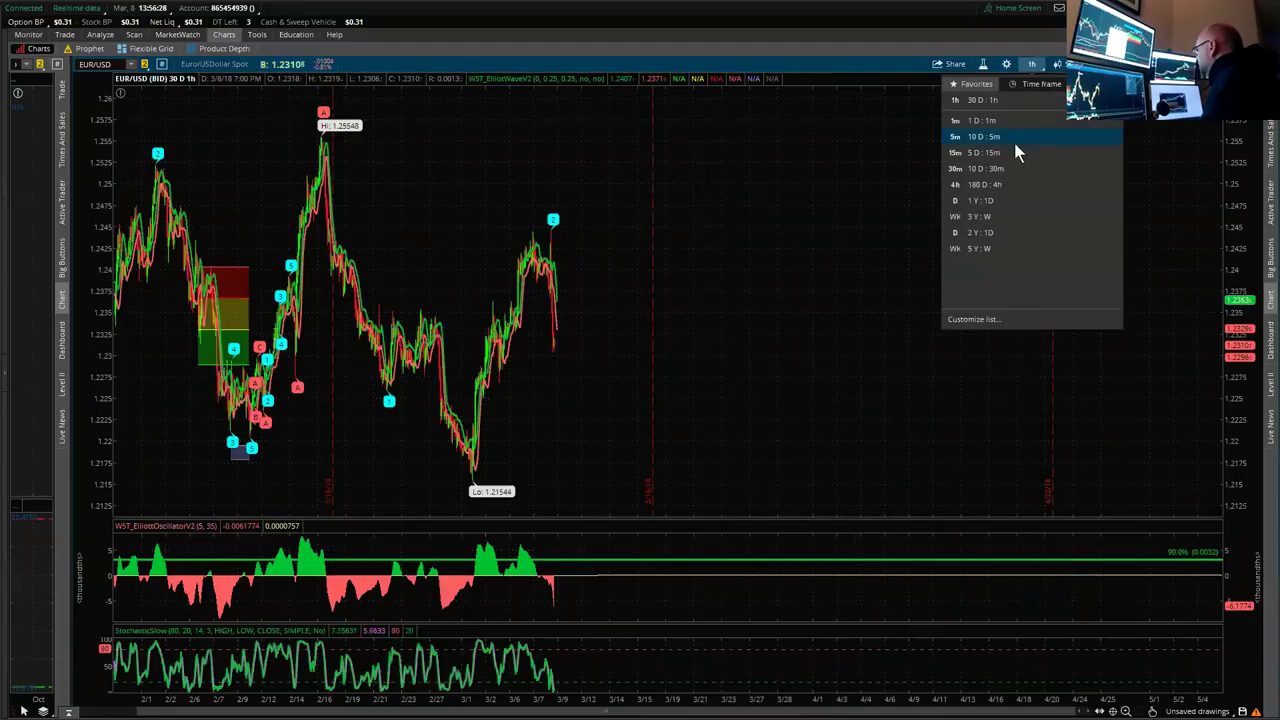
click(1002, 184)
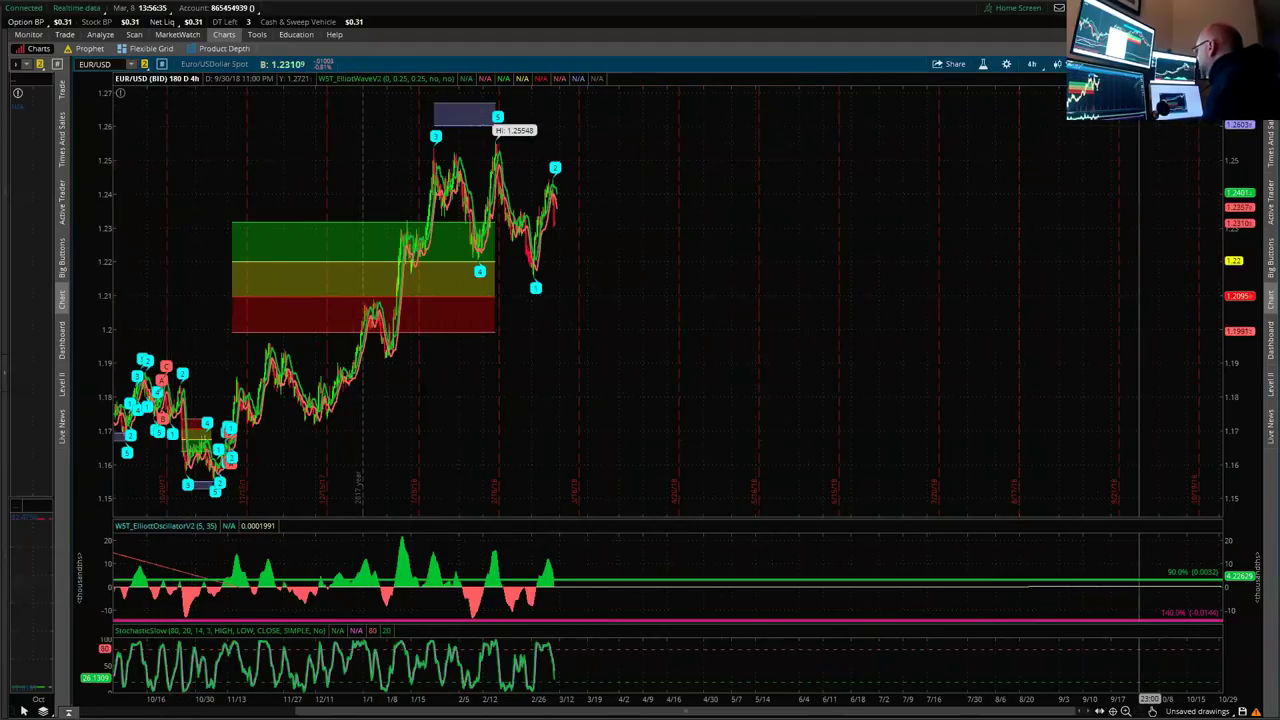
Activate the pointer drawing tool and enlarge the EUR/USD 4-hour chart around the advance from November to February.
click(1057, 64)
mouse_move(1122, 142)
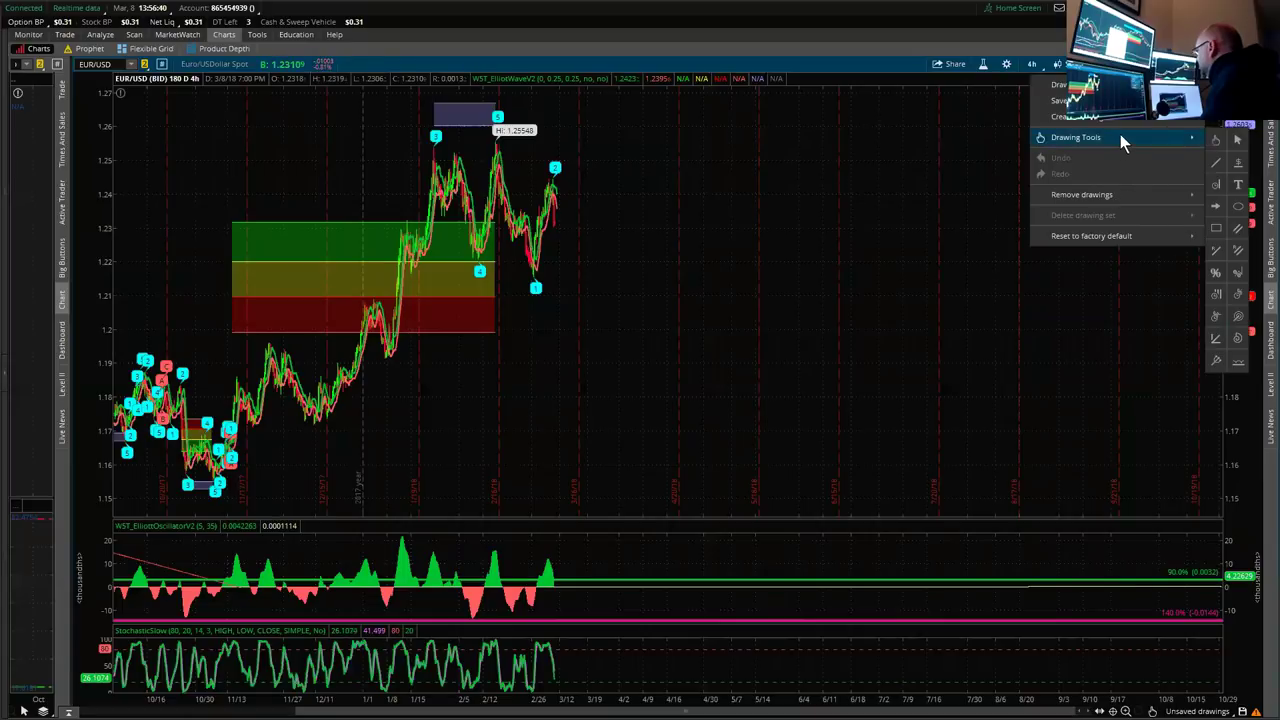
click(1224, 140)
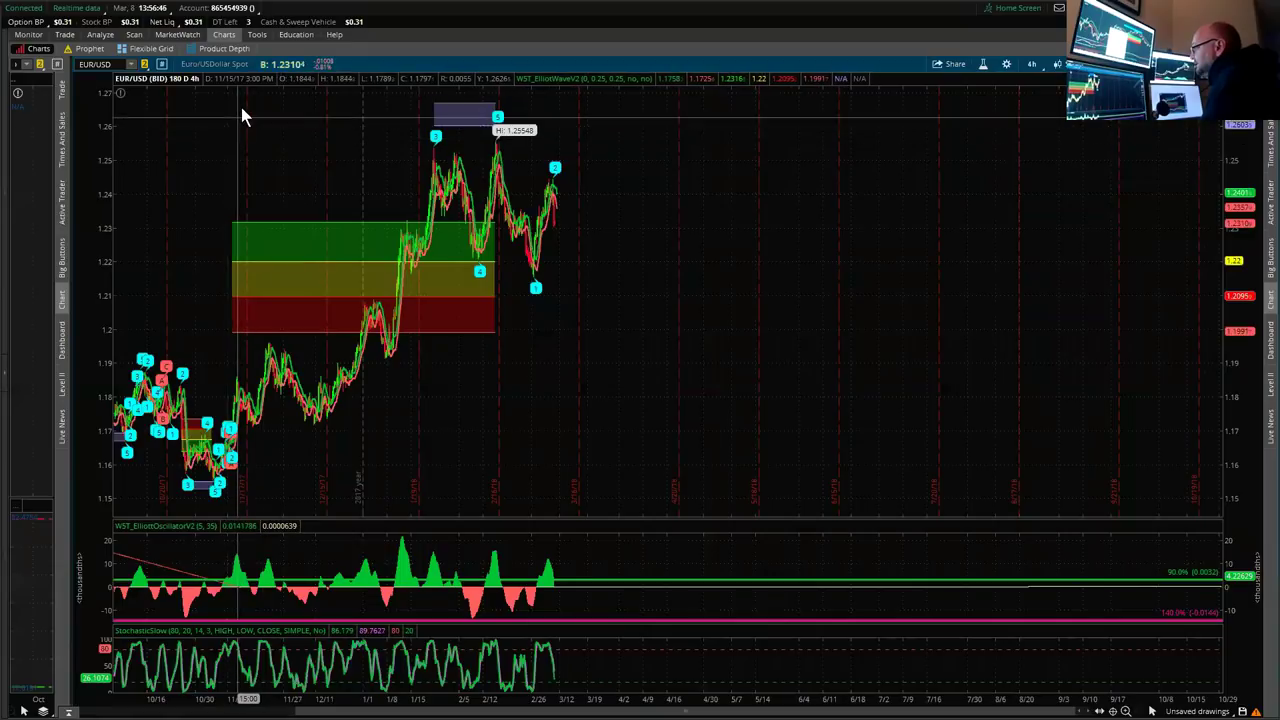
drag(241, 106, 521, 171)
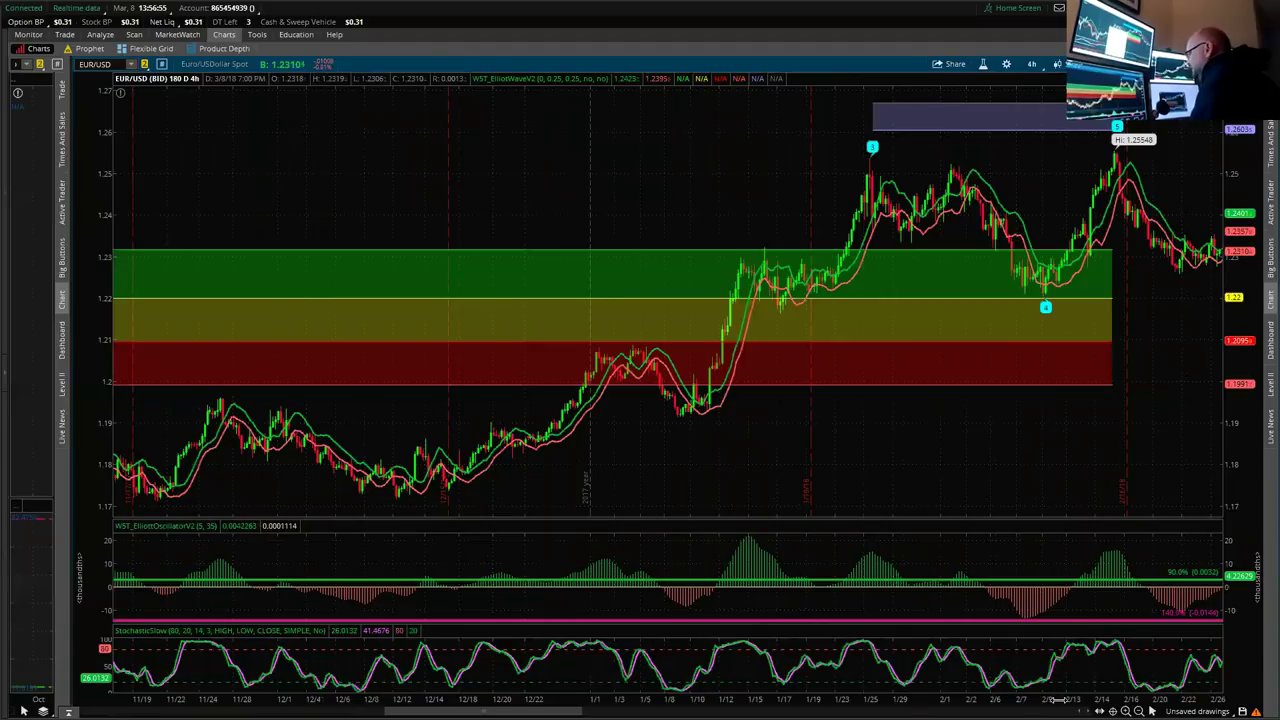
drag(1025, 698, 905, 699)
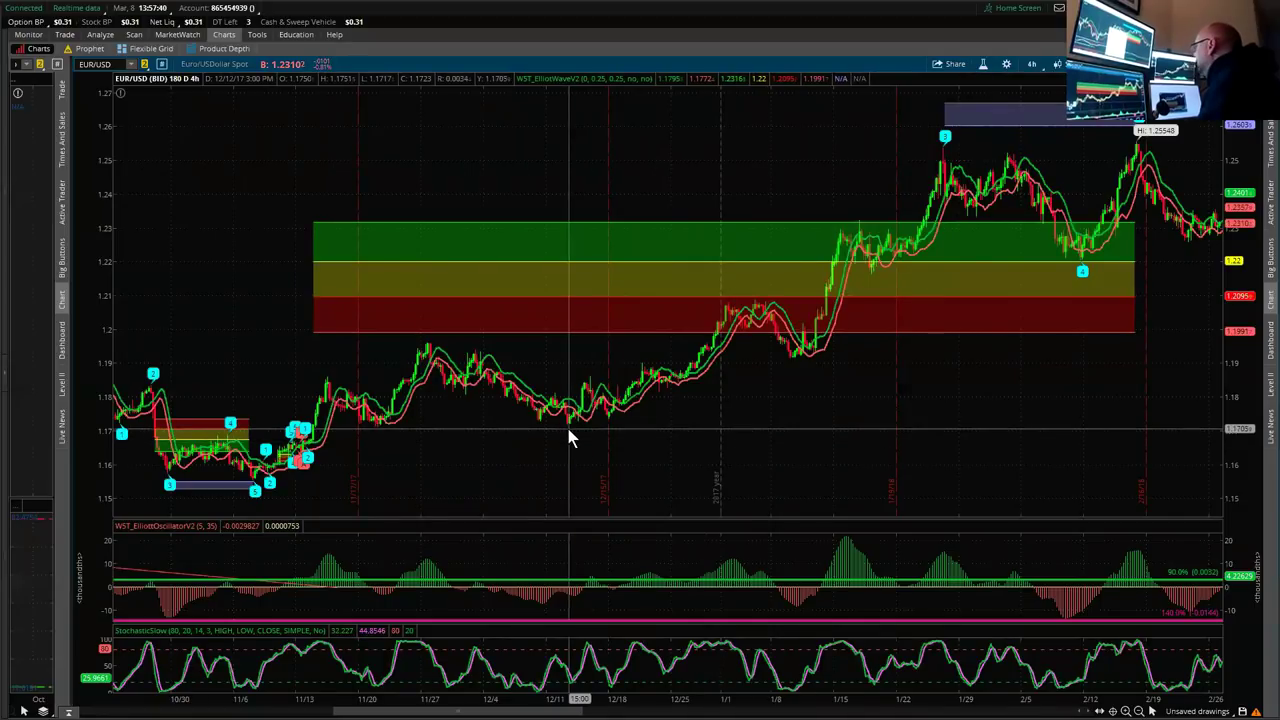
Set the start bar of the WST_ElliotWaveV2 study to 793 and apply it to the EUR/USD chart.
click(983, 64)
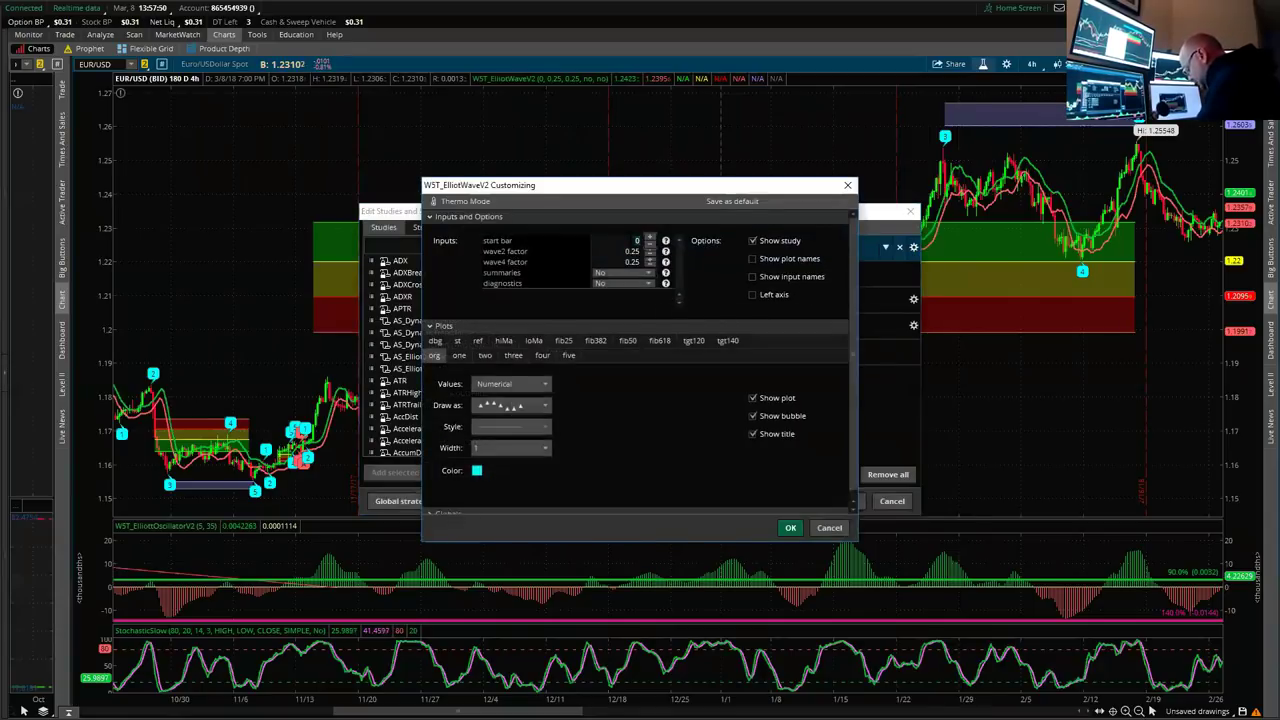
click(636, 240)
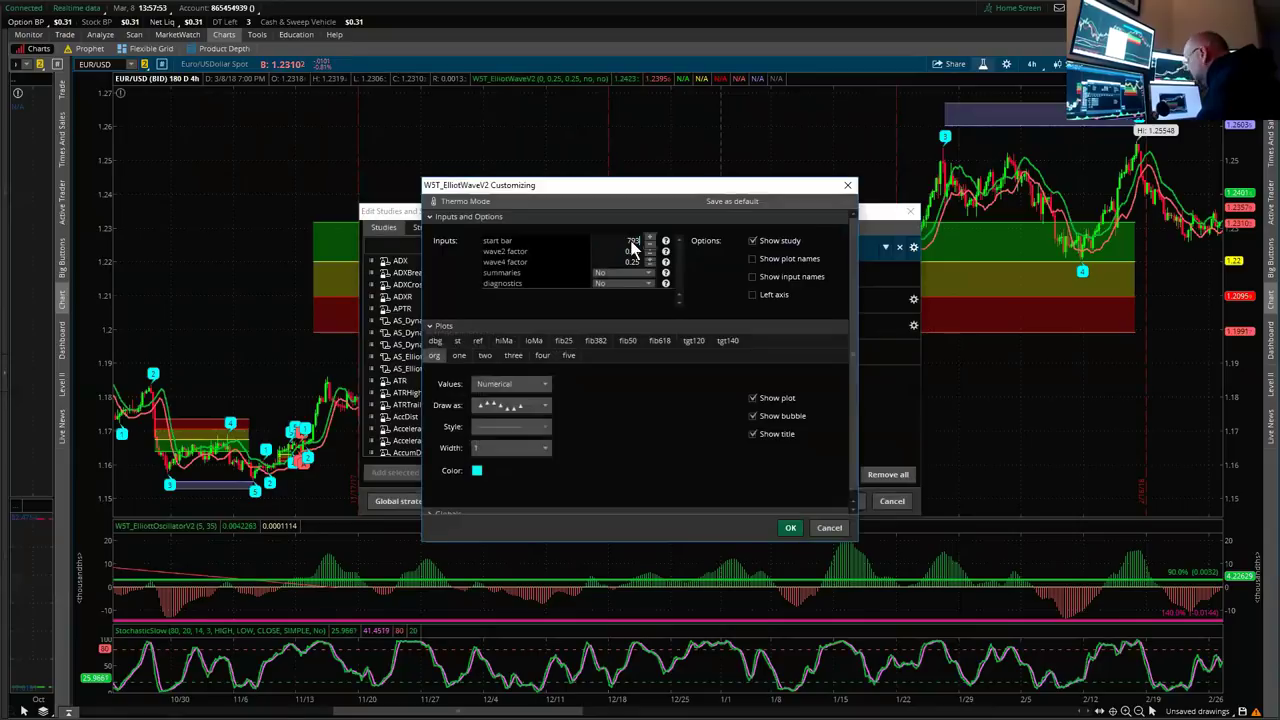
click(789, 529)
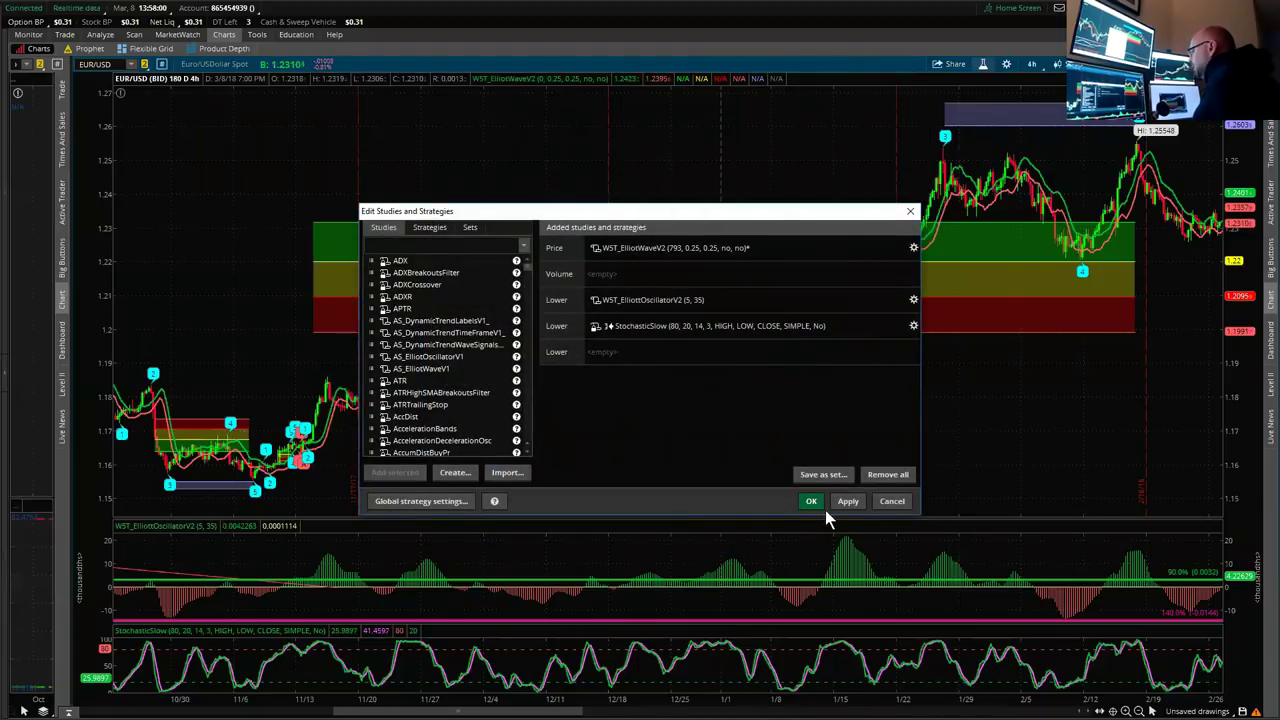
click(812, 503)
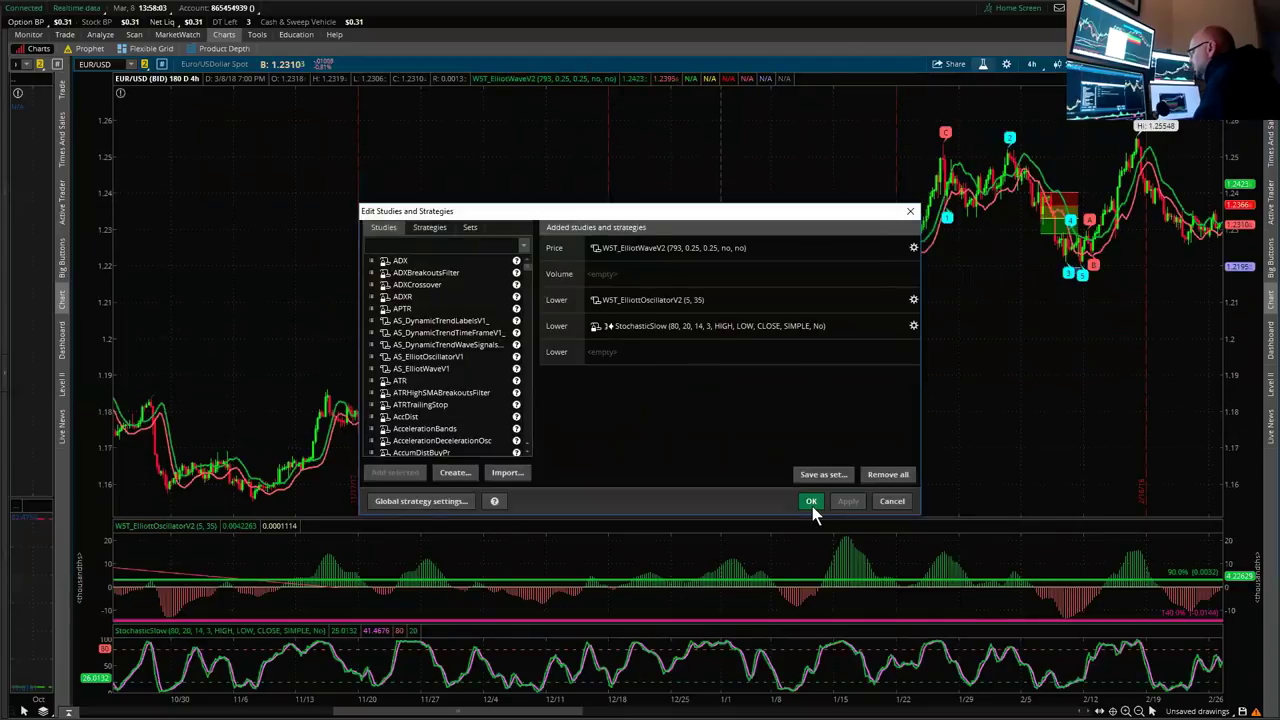
click(812, 503)
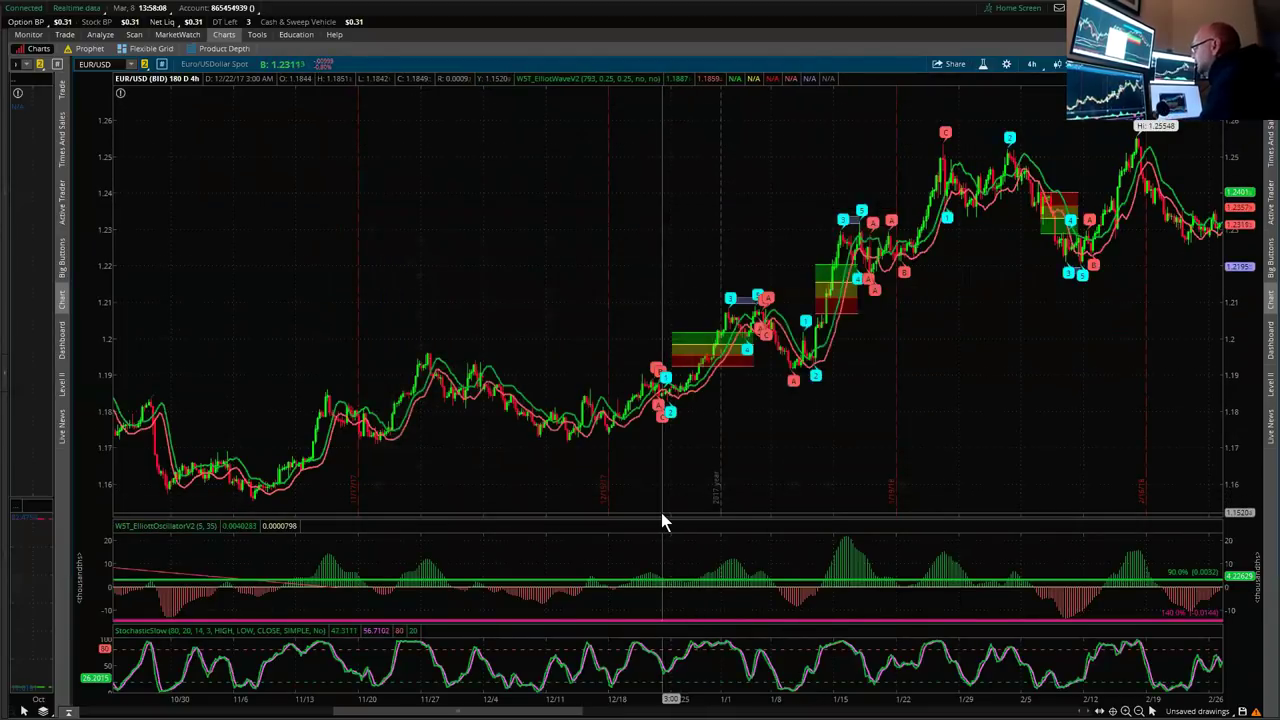
Examine the recalculated EUR/USD wave counts from late December to February, and return to the full 4-hour chart.
drag(985, 700, 805, 450)
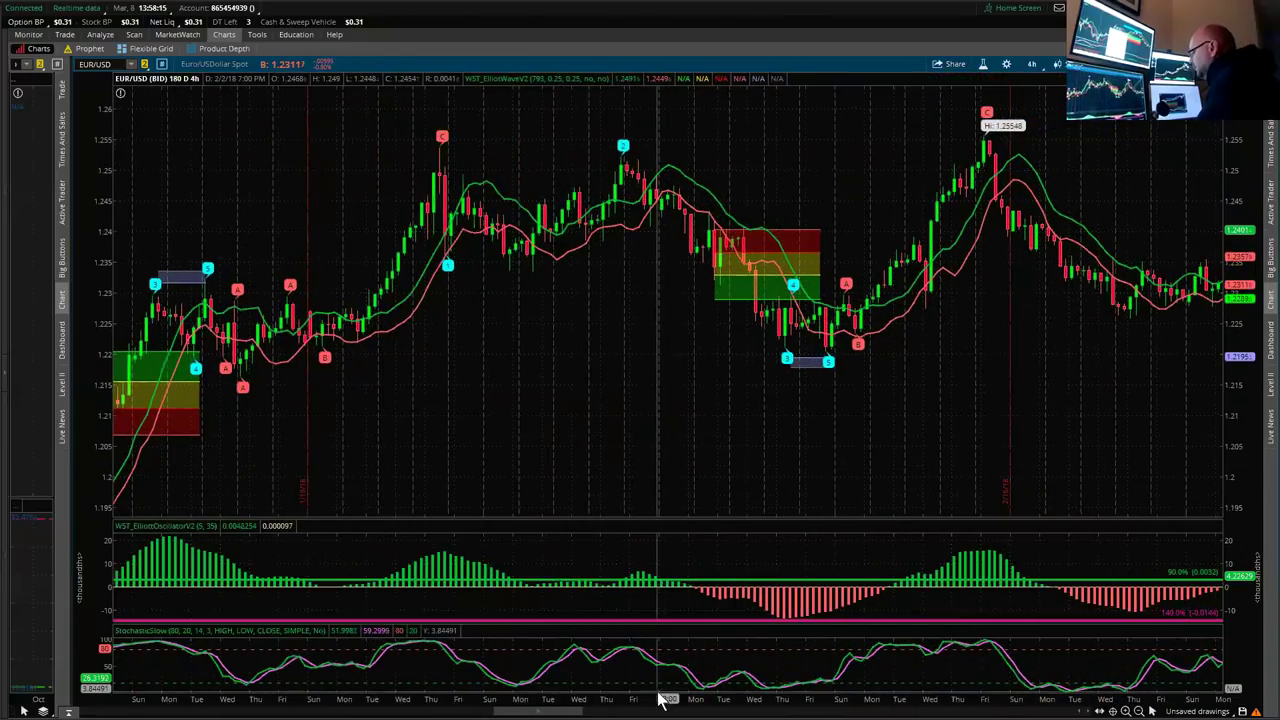
drag(651, 700, 1150, 700)
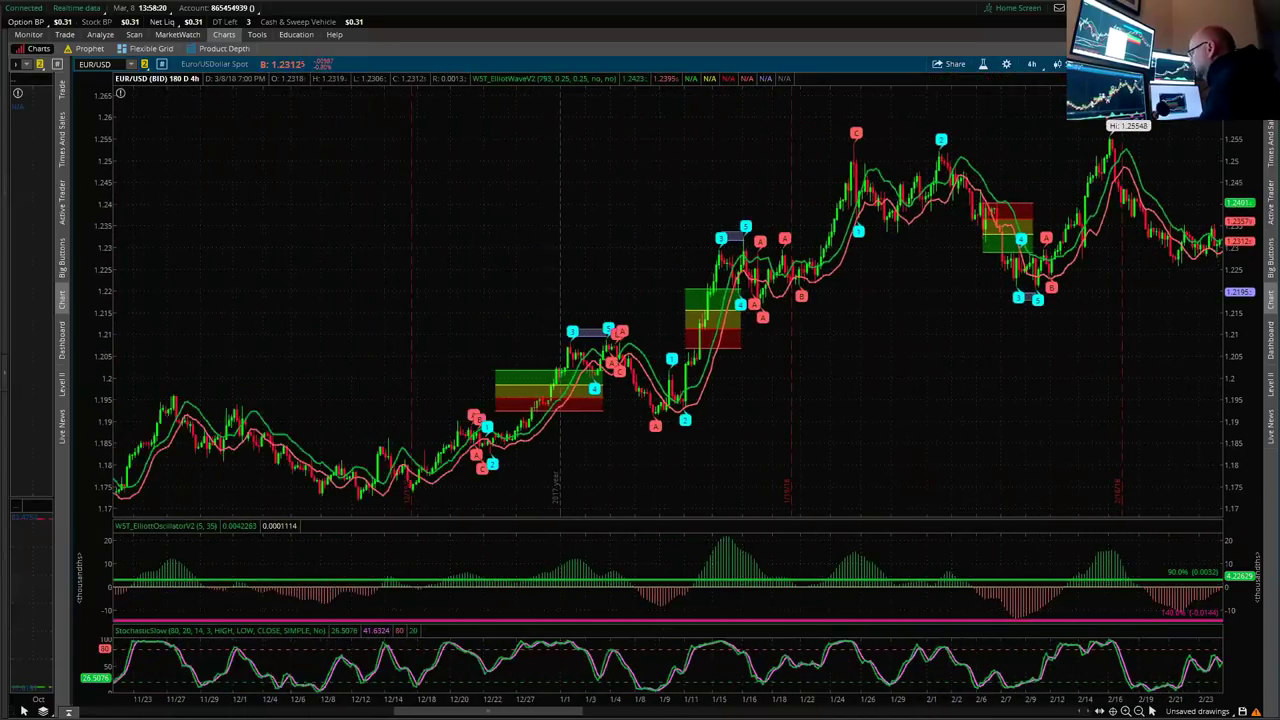
mouse_move(1062, 423)
mouse_down()
mouse_move(908, 423)
mouse_move(1064, 445)
mouse_up()
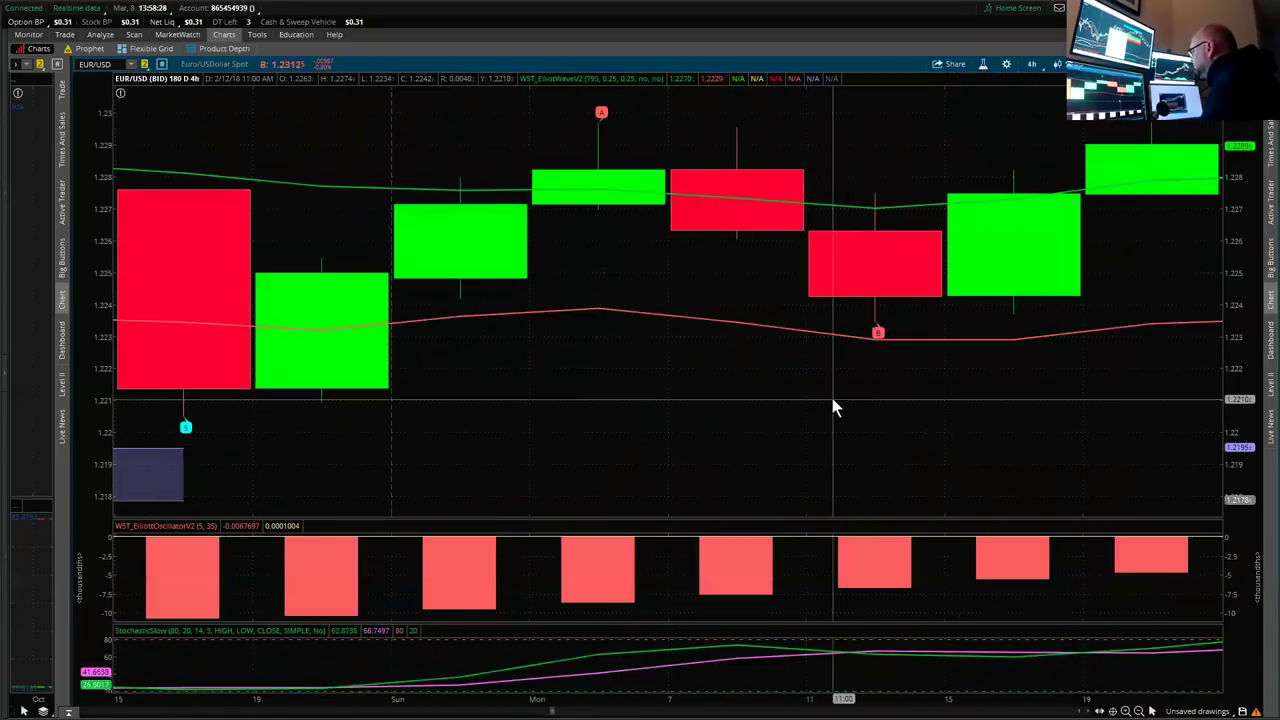
scroll(831, 406, down, 5)
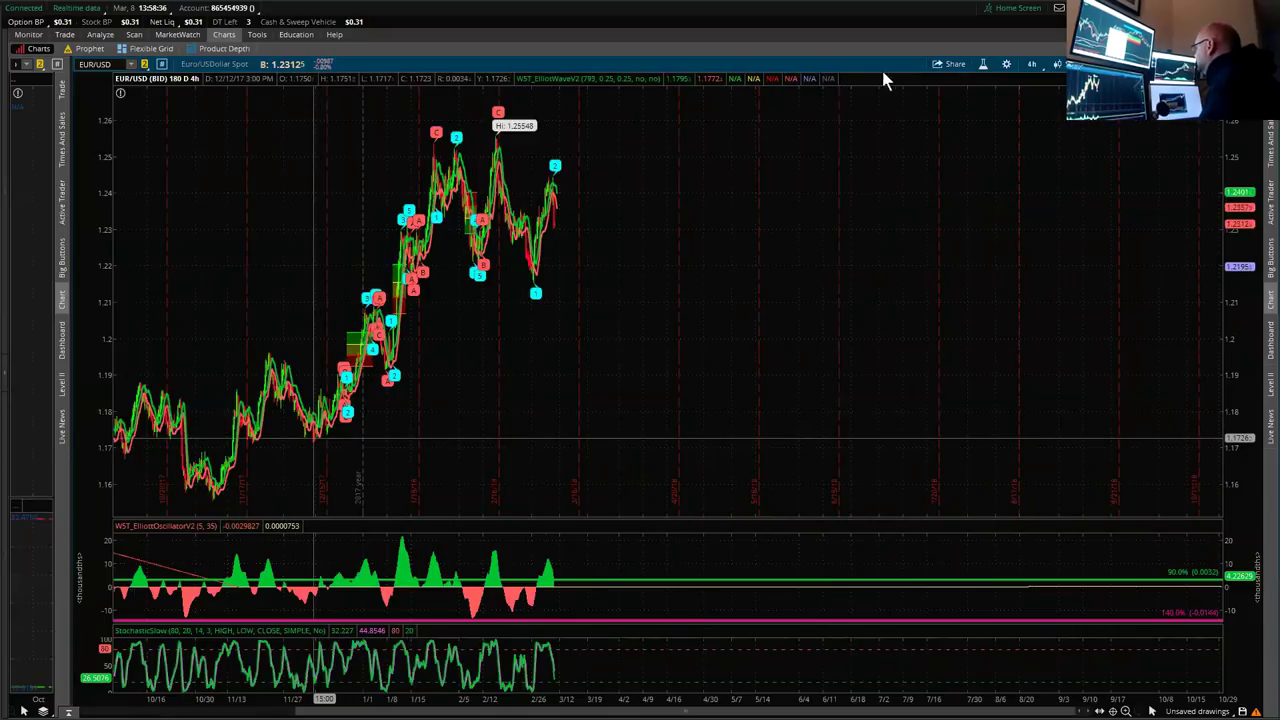
Set the start bar of the WST_ElliotWaveV2 study to 753 and apply it to the EUR/USD 4-hour chart.
click(981, 66)
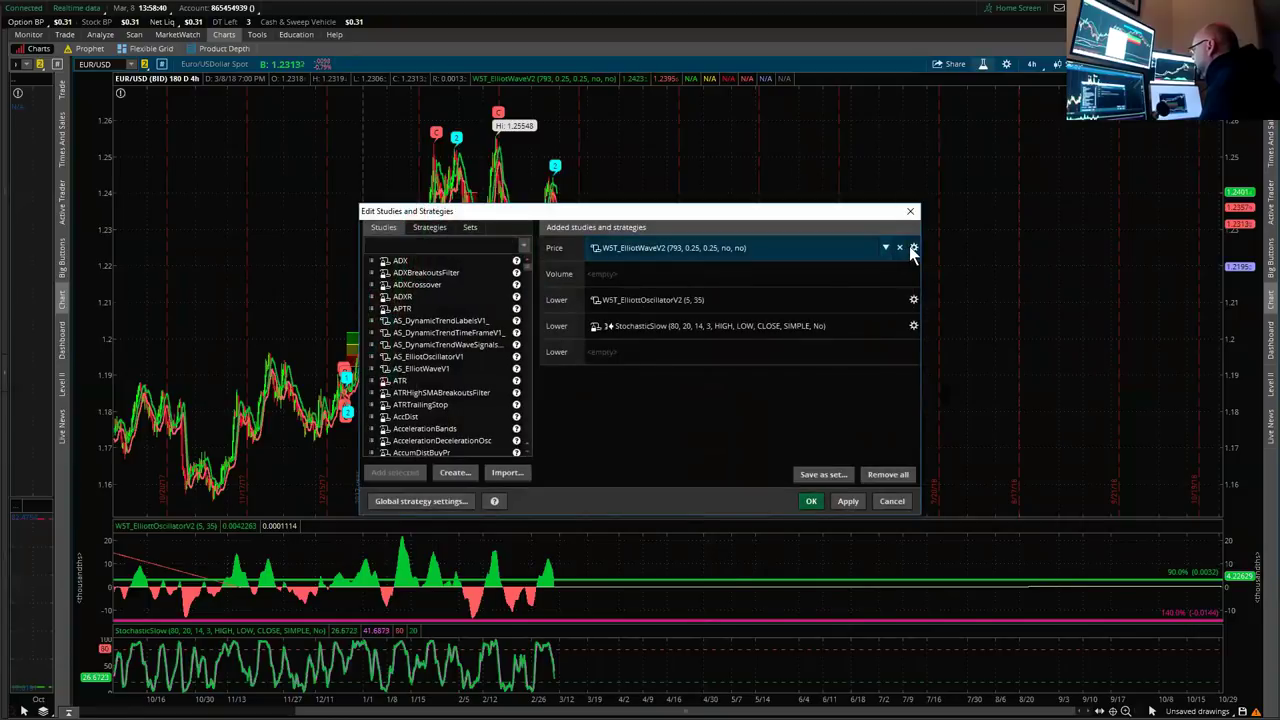
click(912, 248)
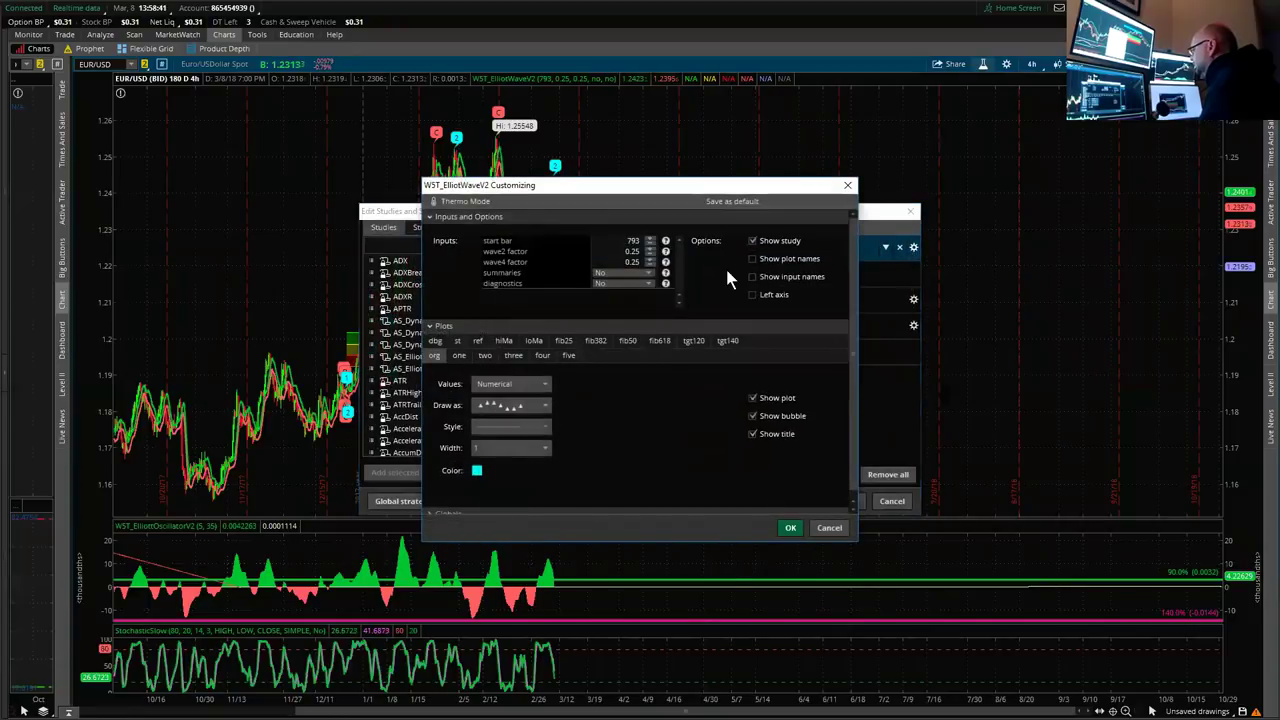
click(632, 241)
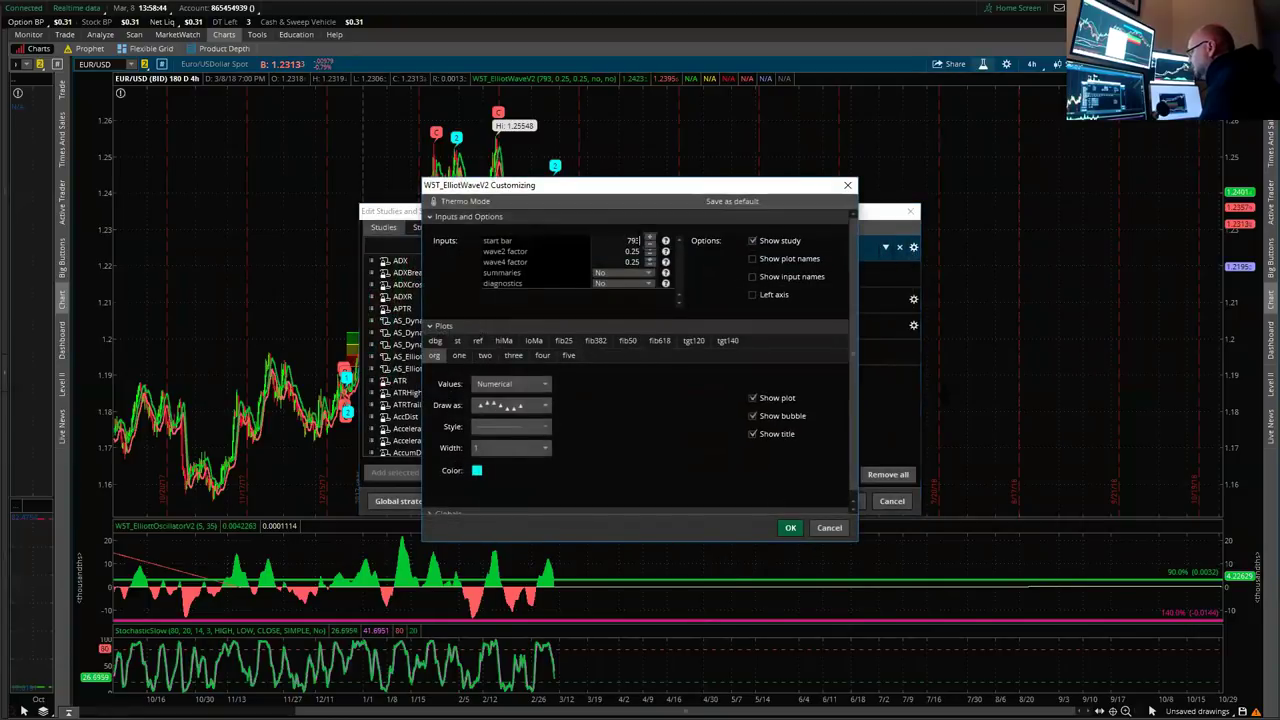
key(BackSpace)
key(BackSpace)
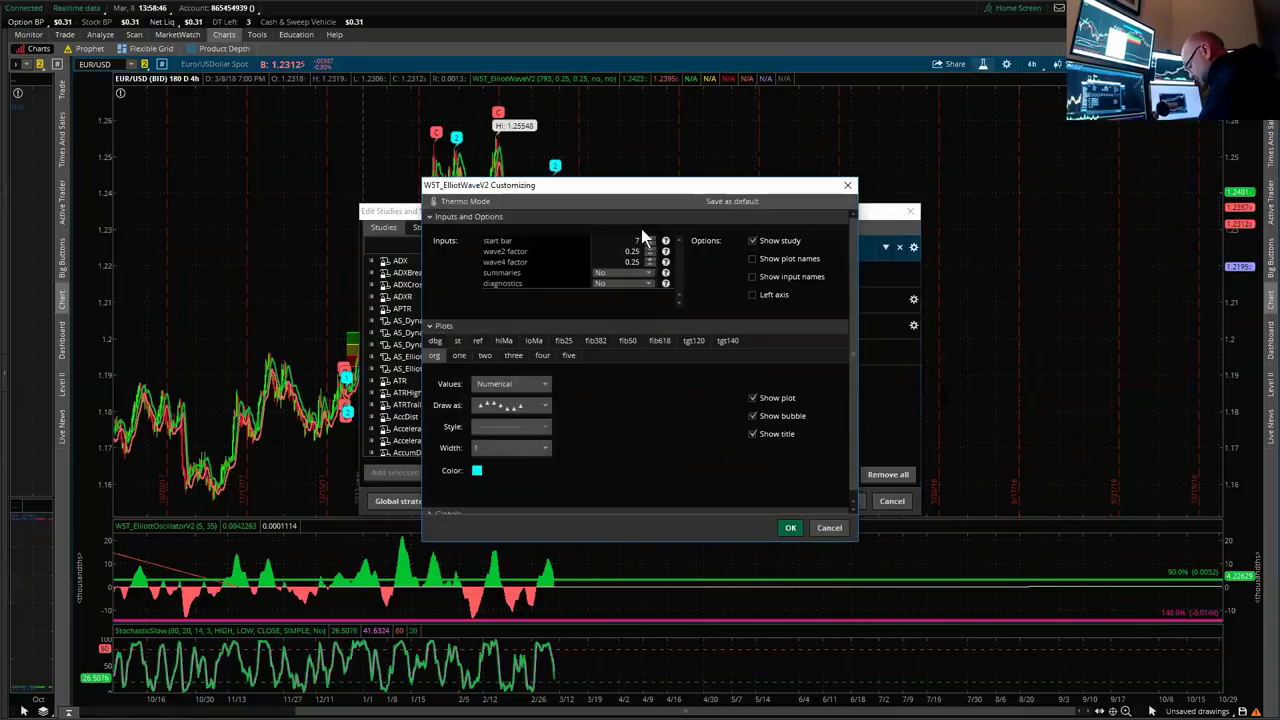
text(53)
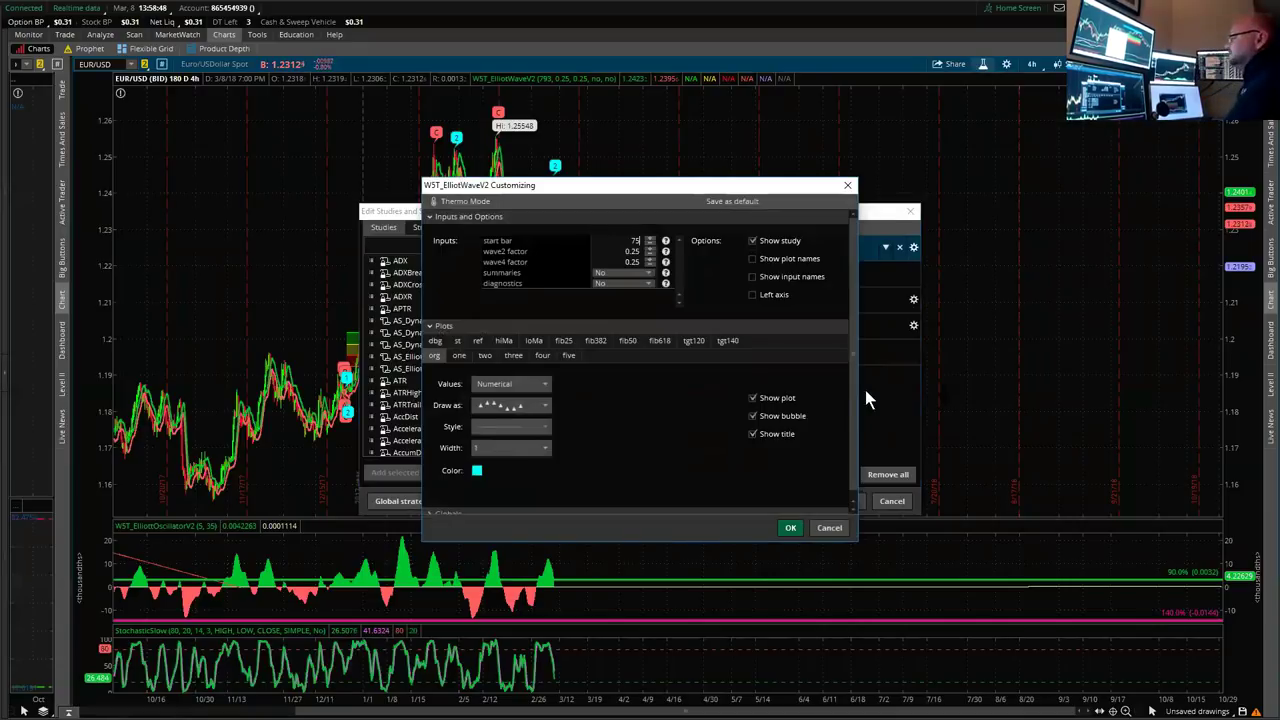
click(790, 528)
click(849, 502)
click(812, 503)
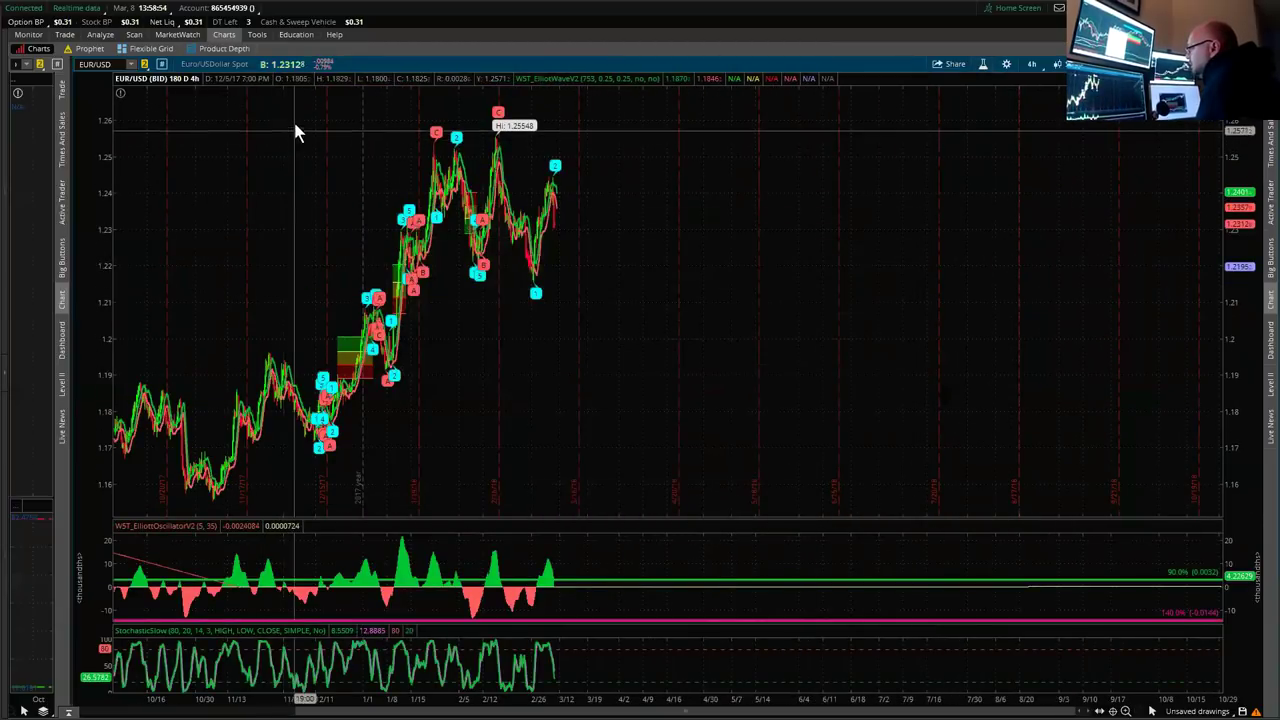
Examine the recalculated 4-hour wave counts of the advance since December, and switch the EUR/USD chart to 30 D : 1h.
drag(425, 138, 581, 176)
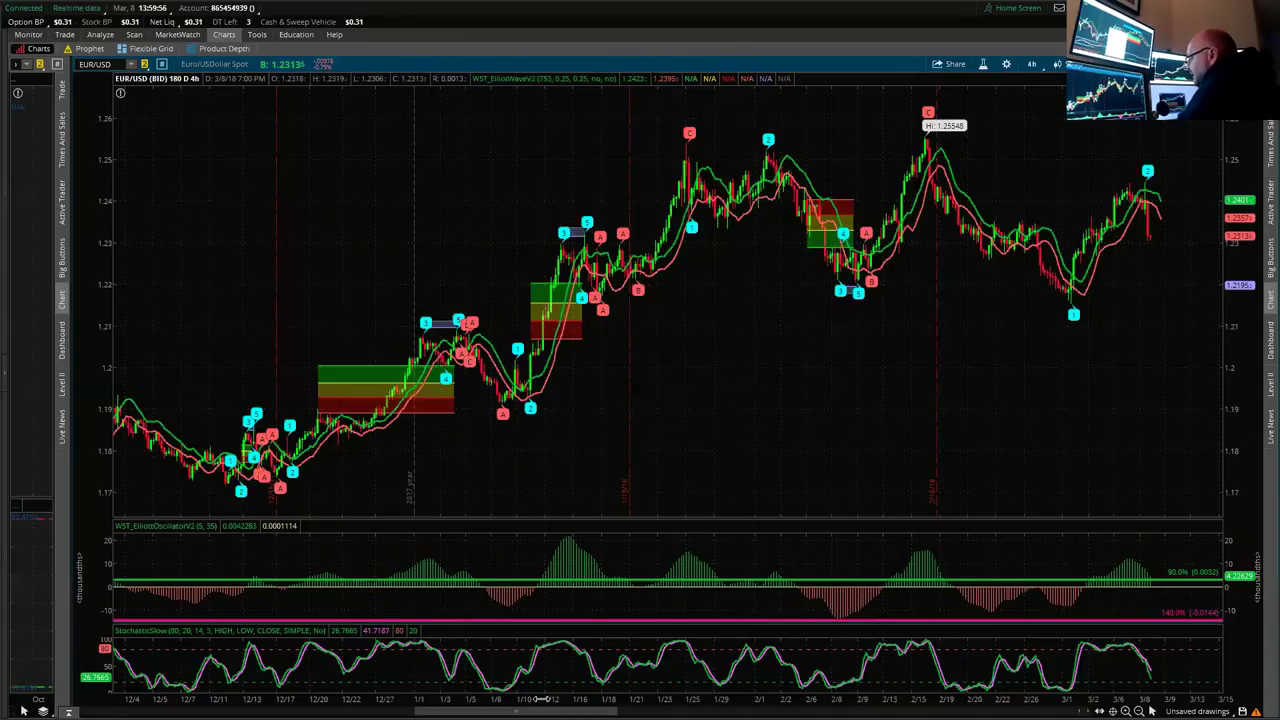
drag(543, 700, 505, 700)
scroll(963, 343, down, 5)
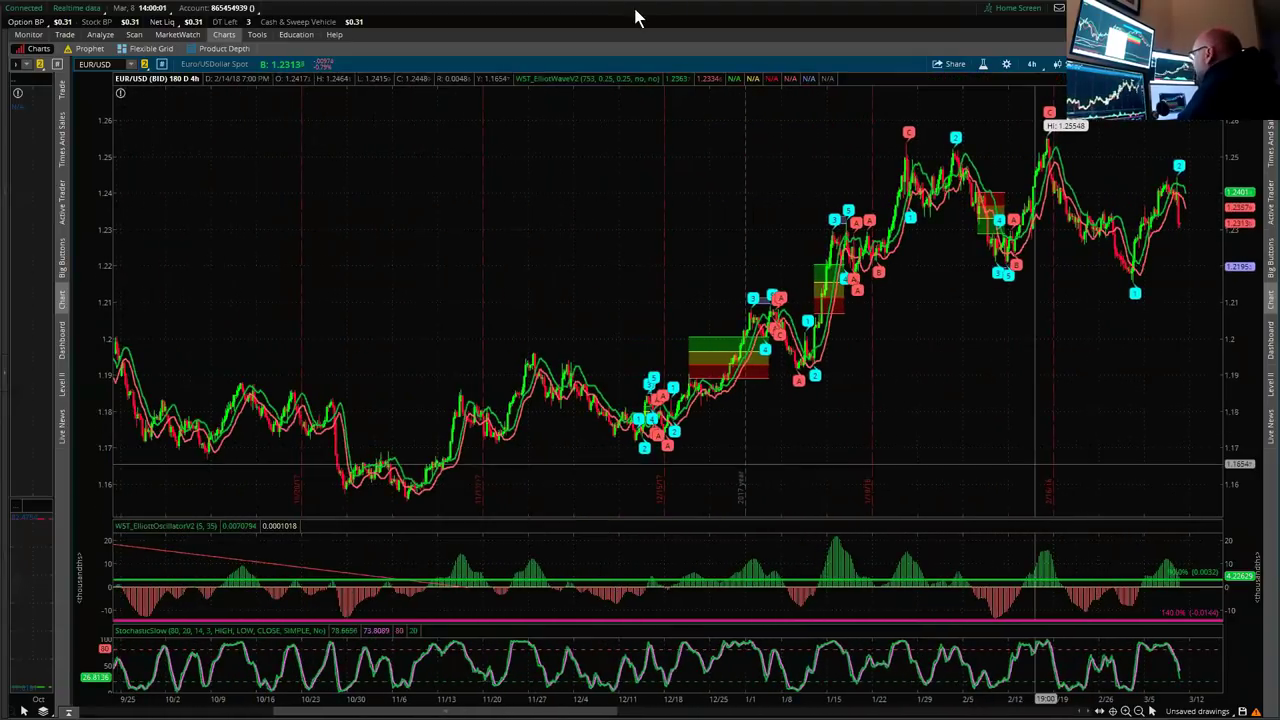
click(1040, 66)
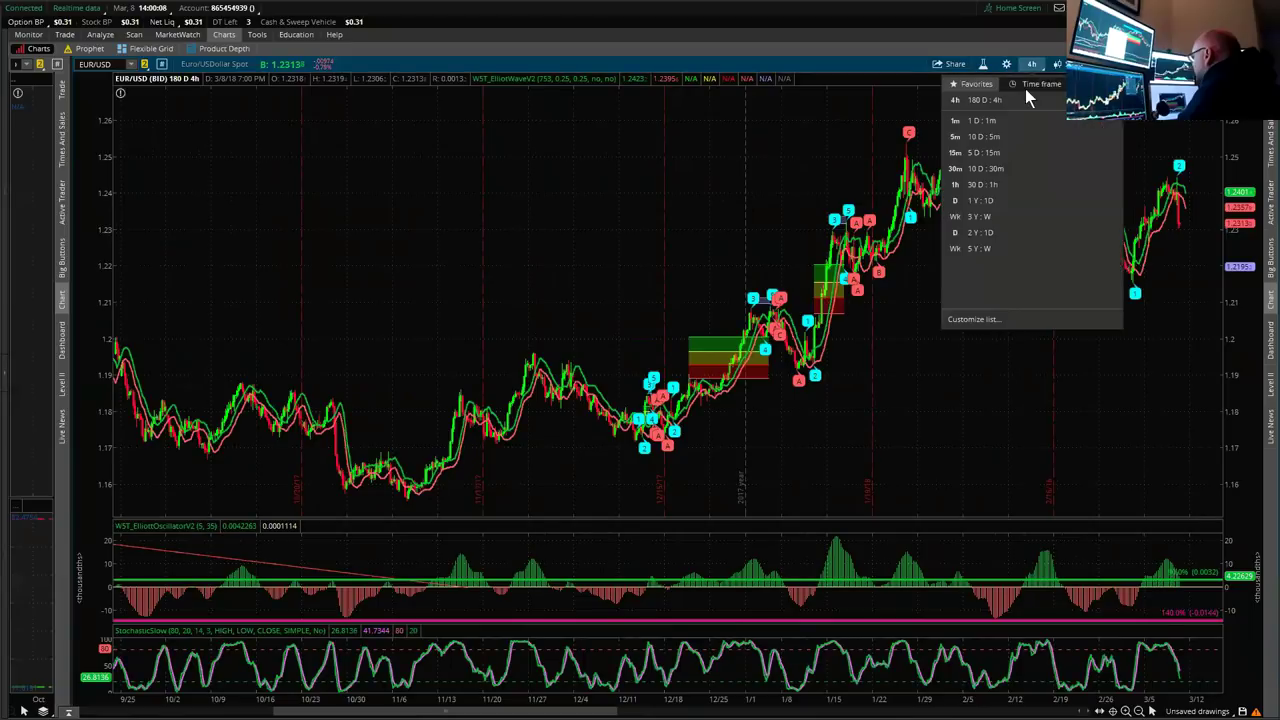
click(994, 188)
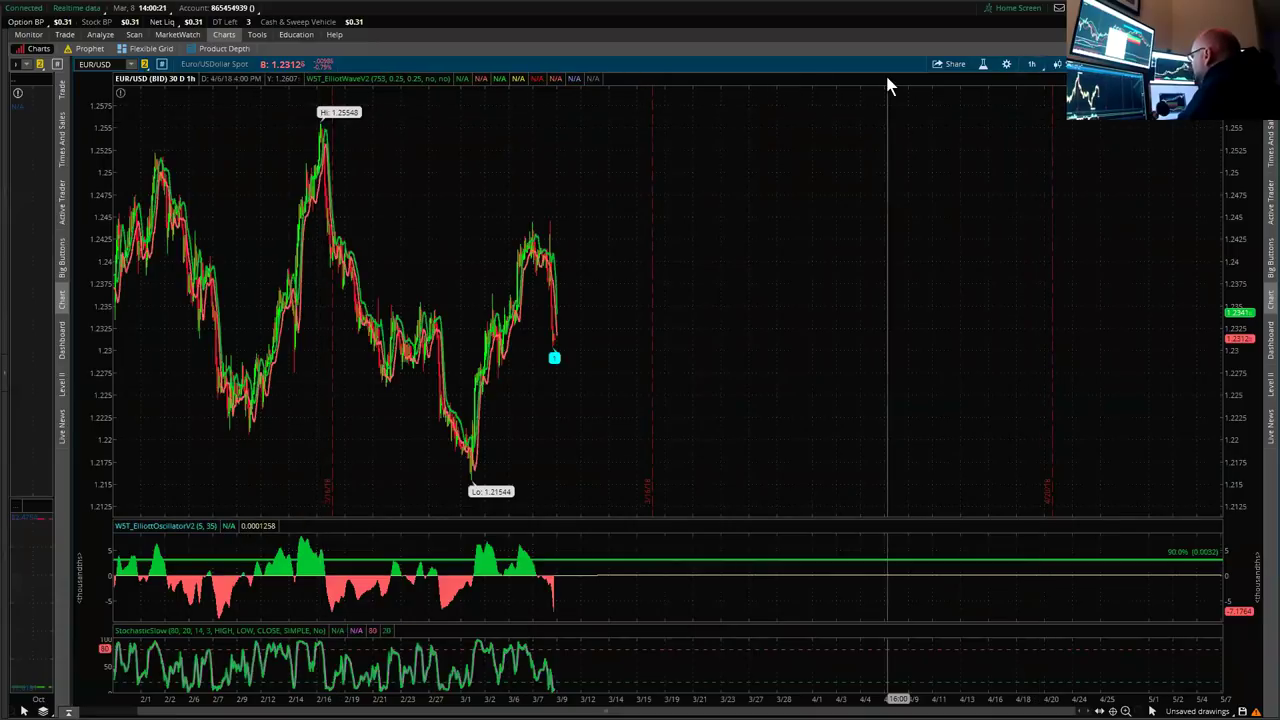
Set the WST_ElliotWaveV2 start bar to 407 and apply it to the EUR/USD hourly chart.
click(980, 63)
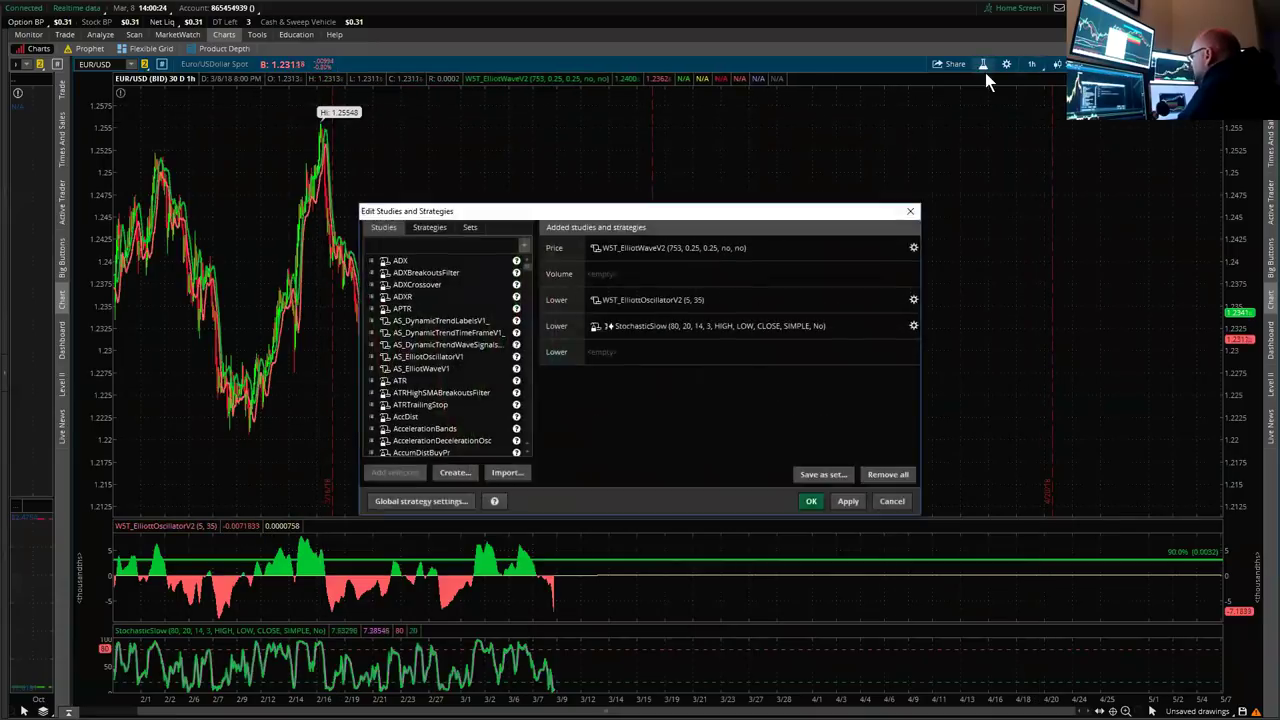
click(913, 248)
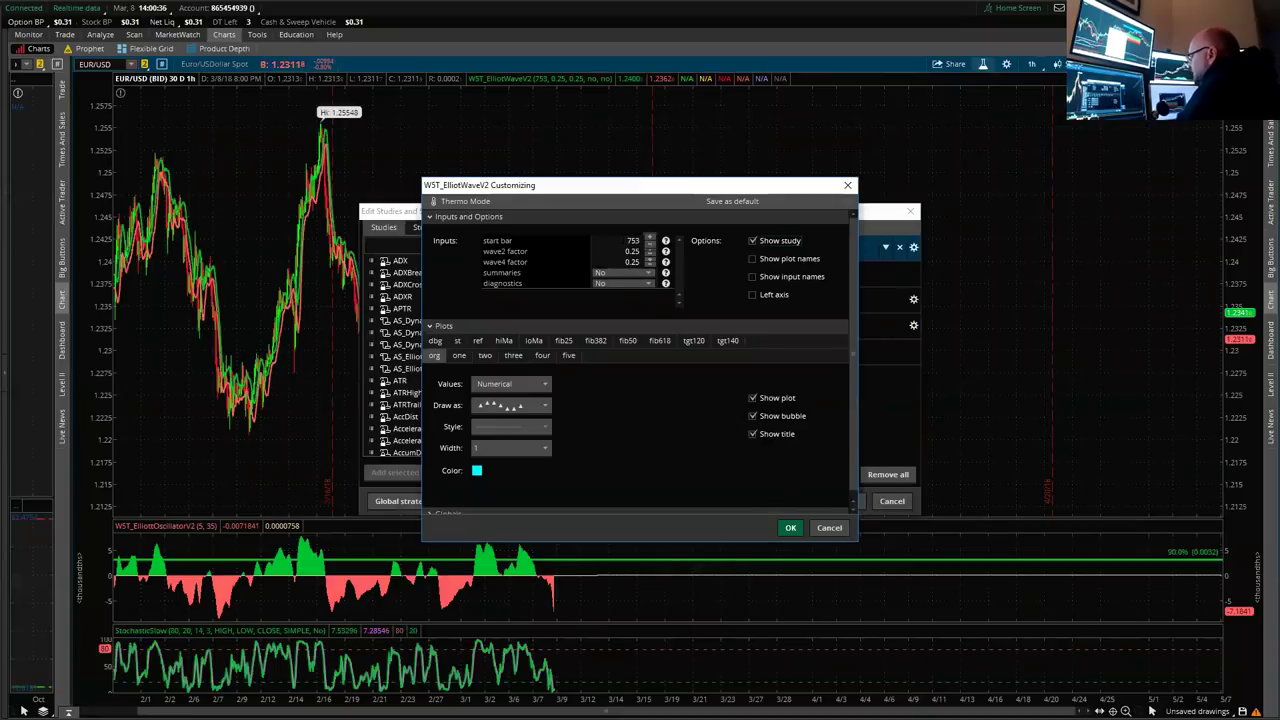
key(BackSpace)
key(BackSpace)
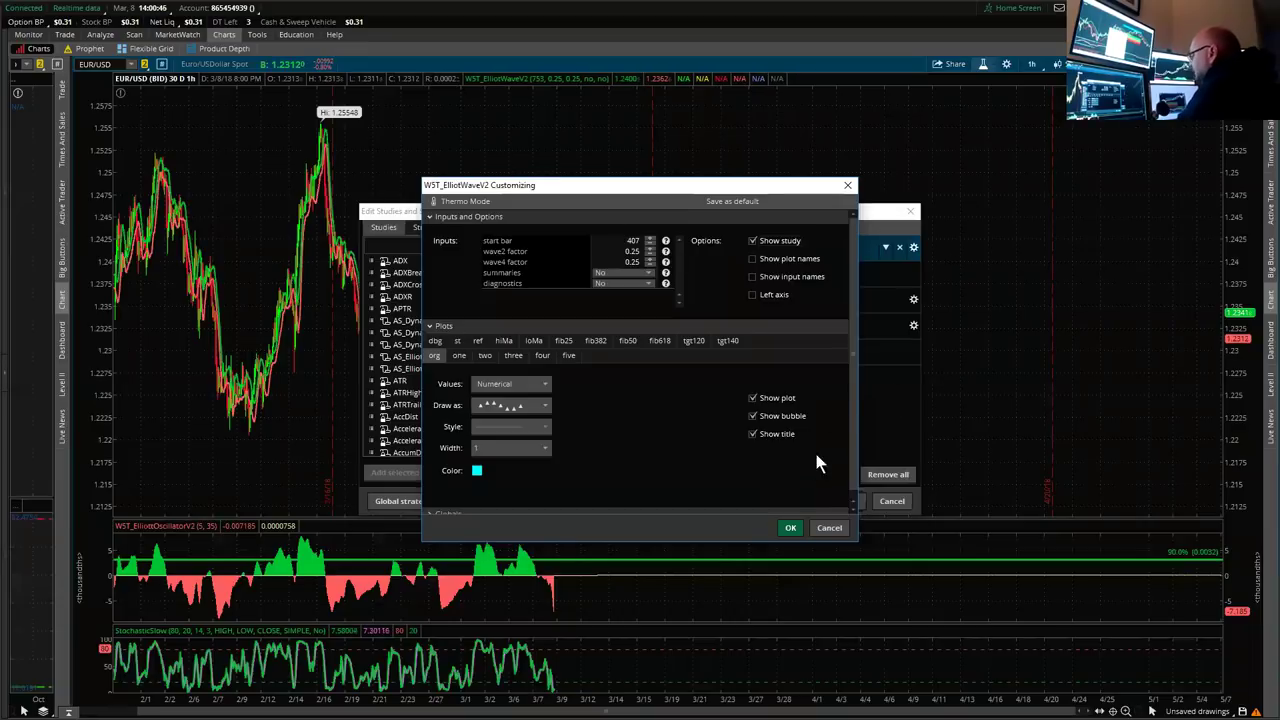
click(799, 528)
click(848, 501)
click(811, 501)
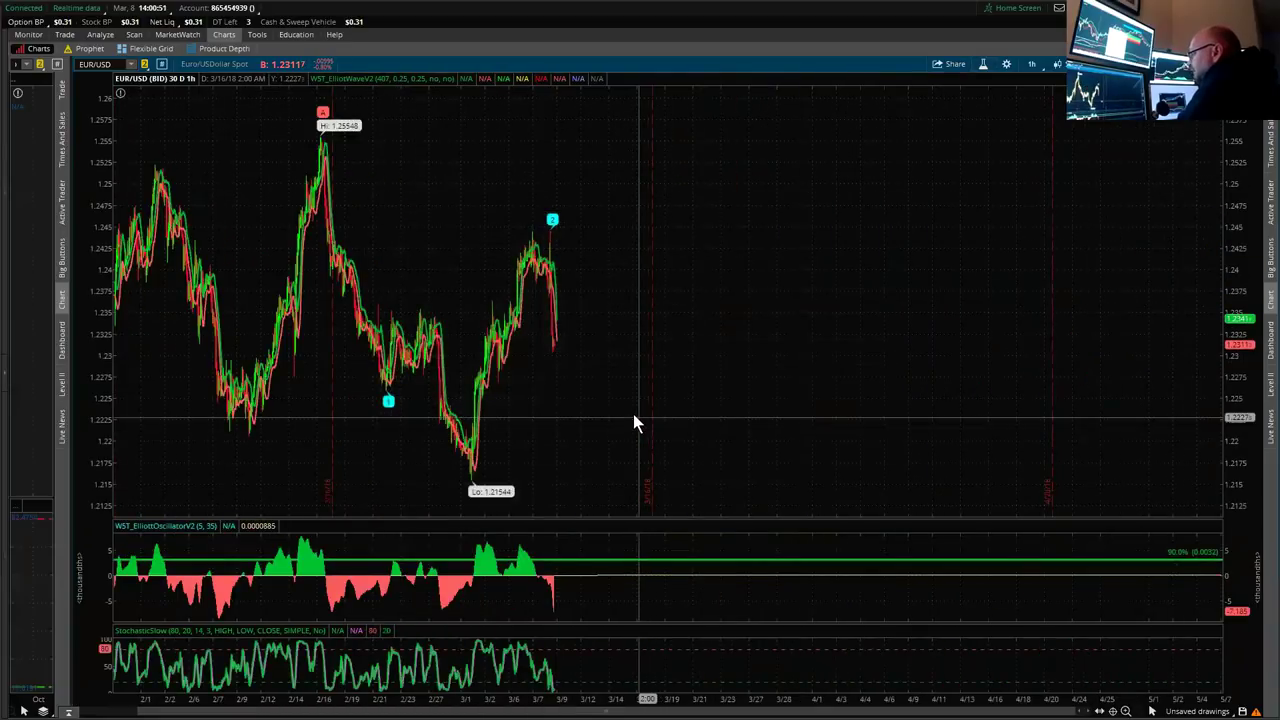
Enlarge the EUR/USD hourly chart from the mid-February high to the latest bars and examine its wave labels.
drag(557, 423, 303, 366)
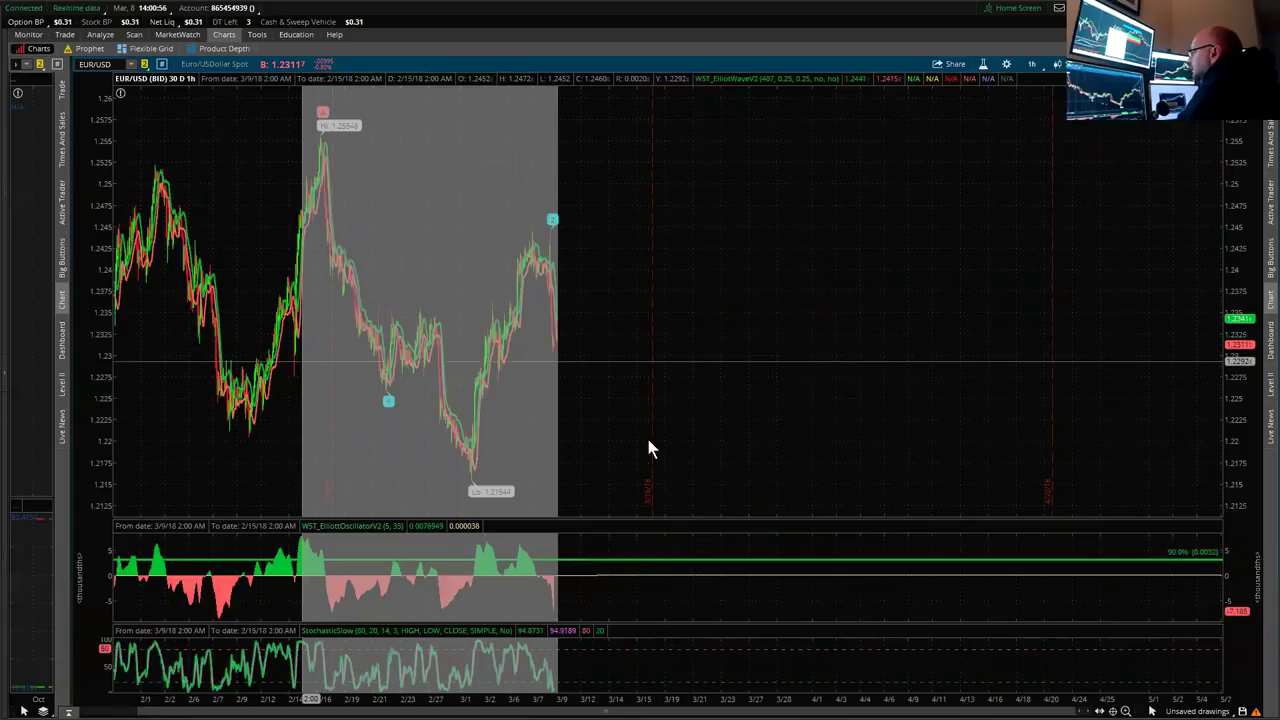
click(516, 398)
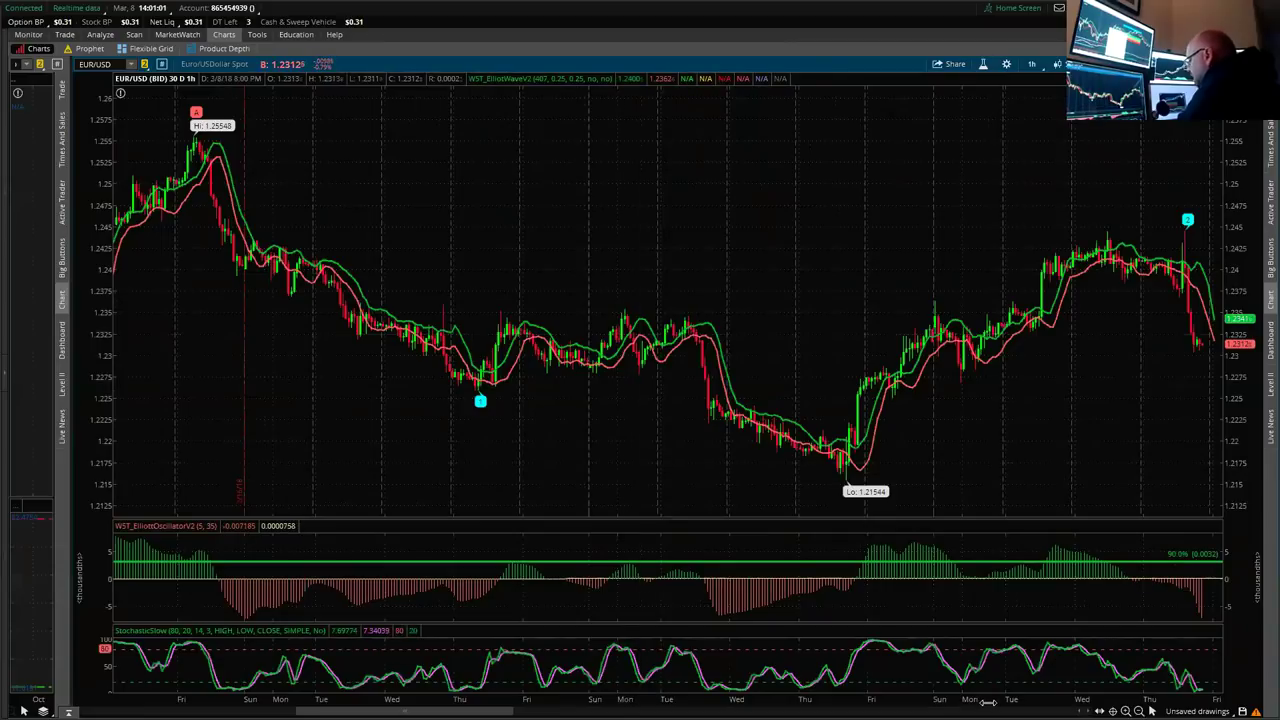
drag(903, 700, 1040, 703)
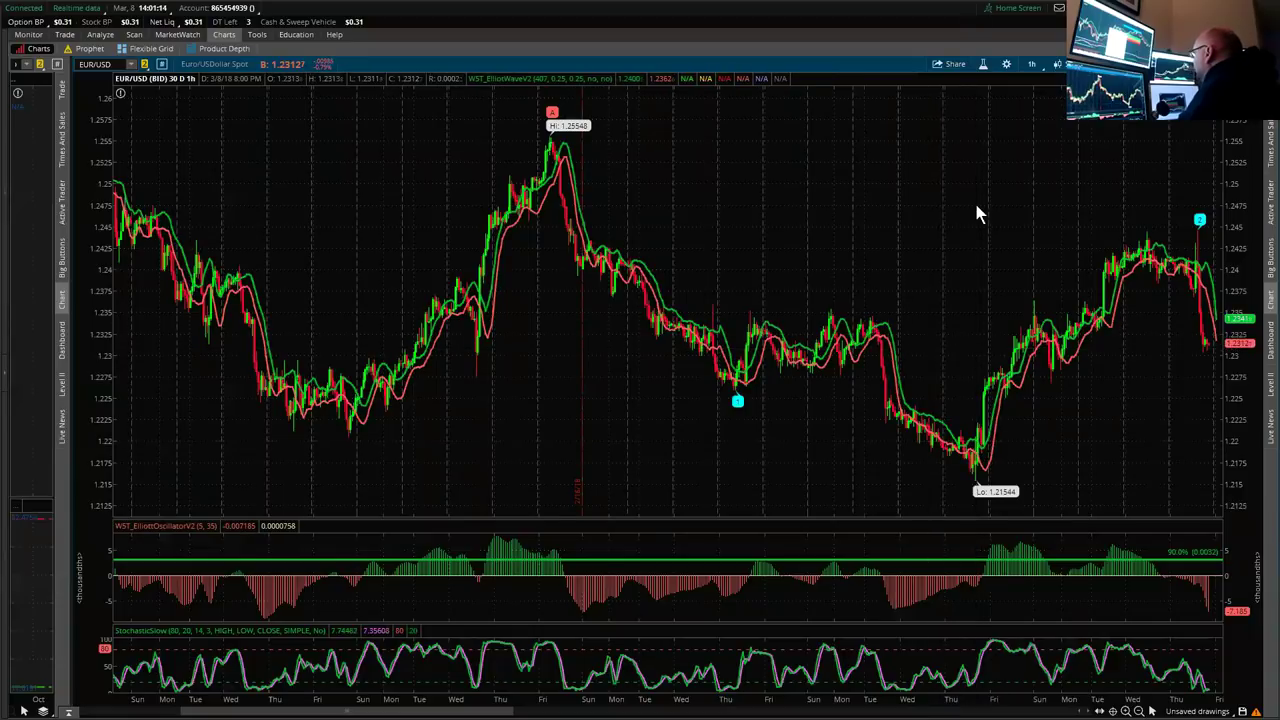
click(984, 64)
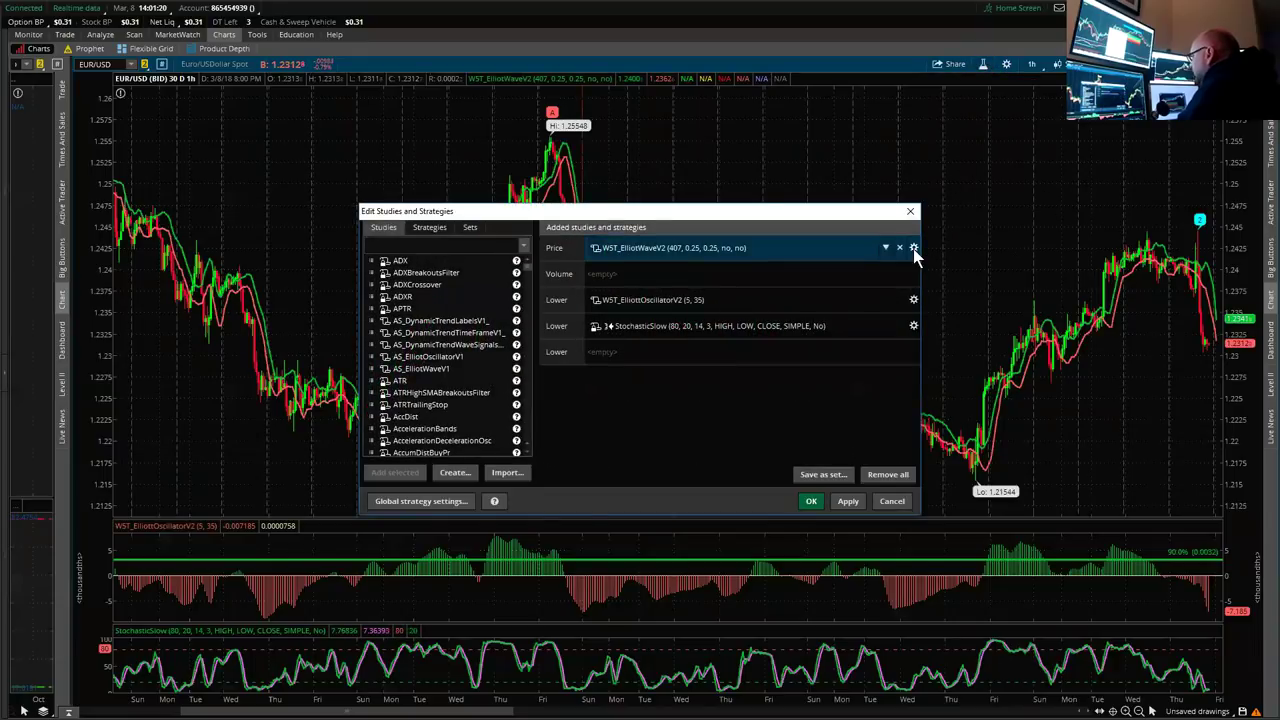
click(913, 248)
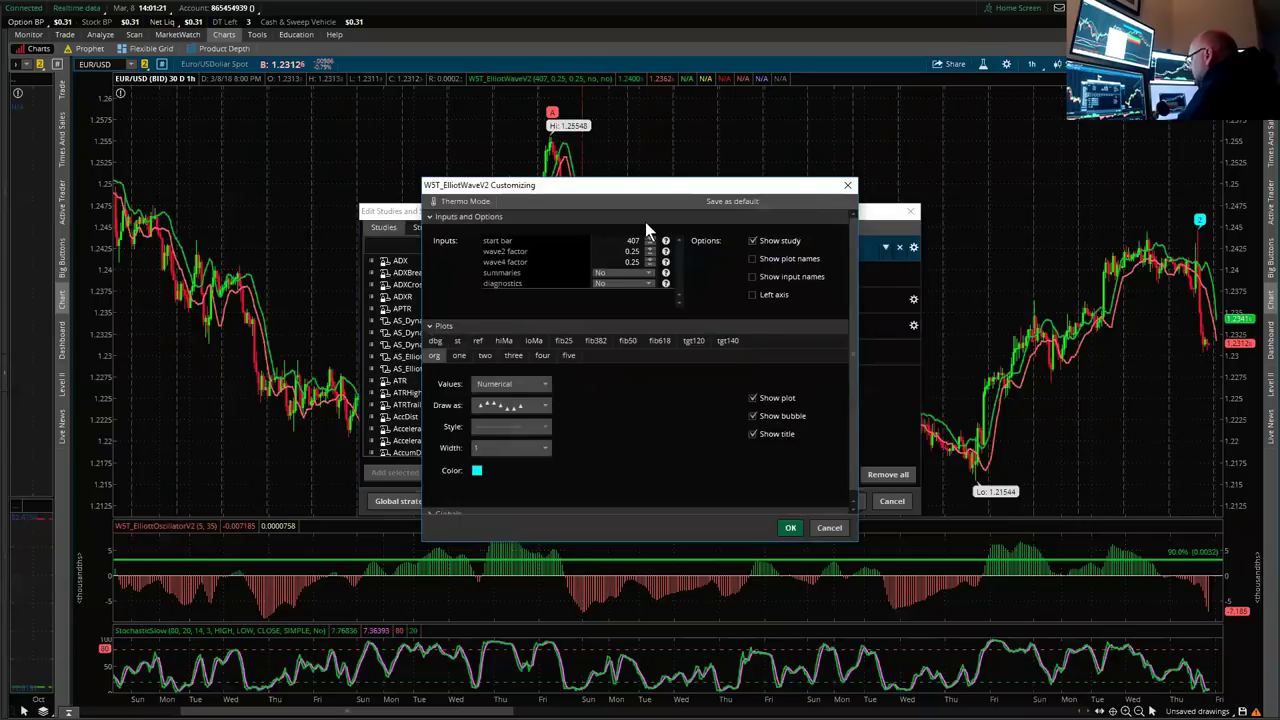
click(829, 527)
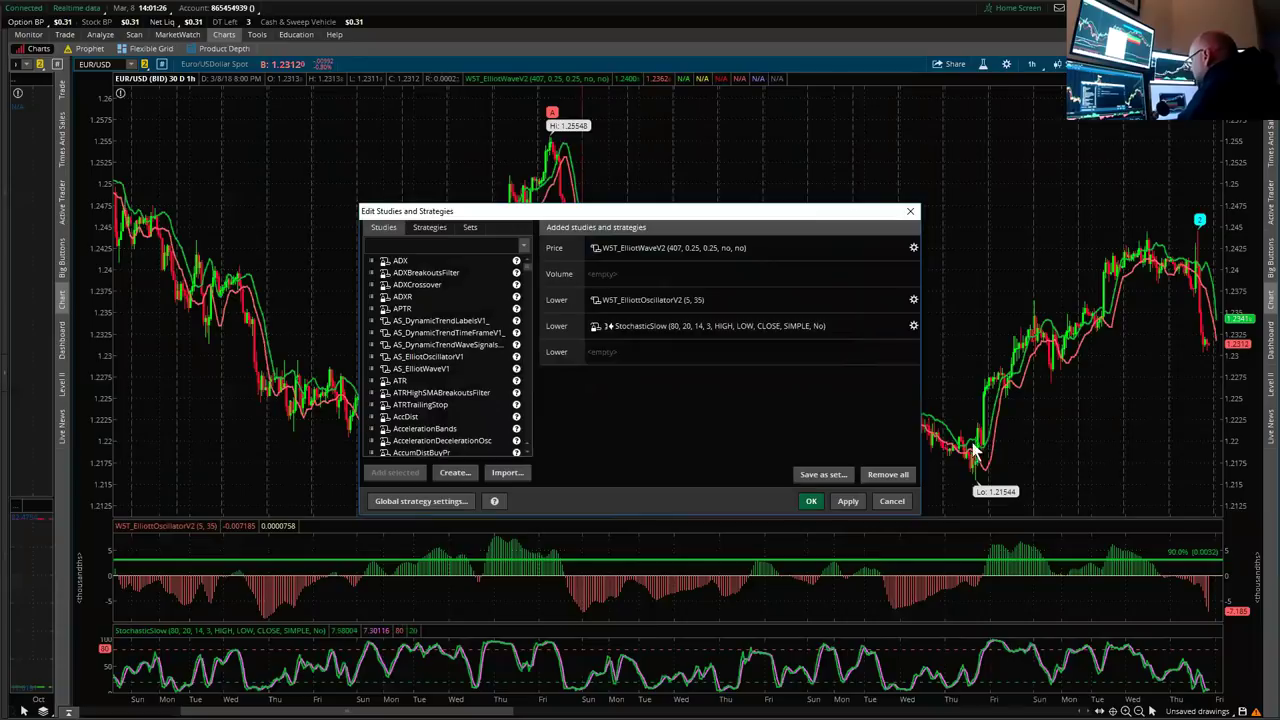
key(Return)
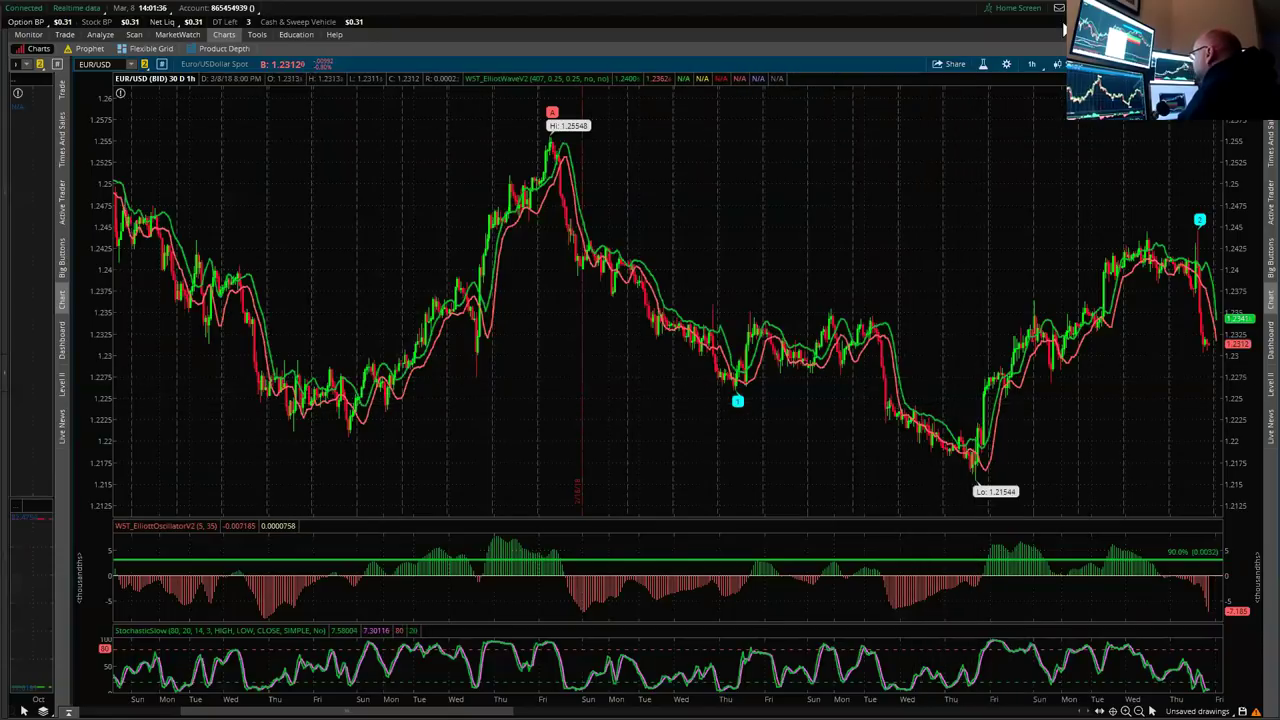
Change the start bar of the WST_ElliotWaveV2 study to 634 and apply it to the EUR/USD hourly chart.
click(984, 65)
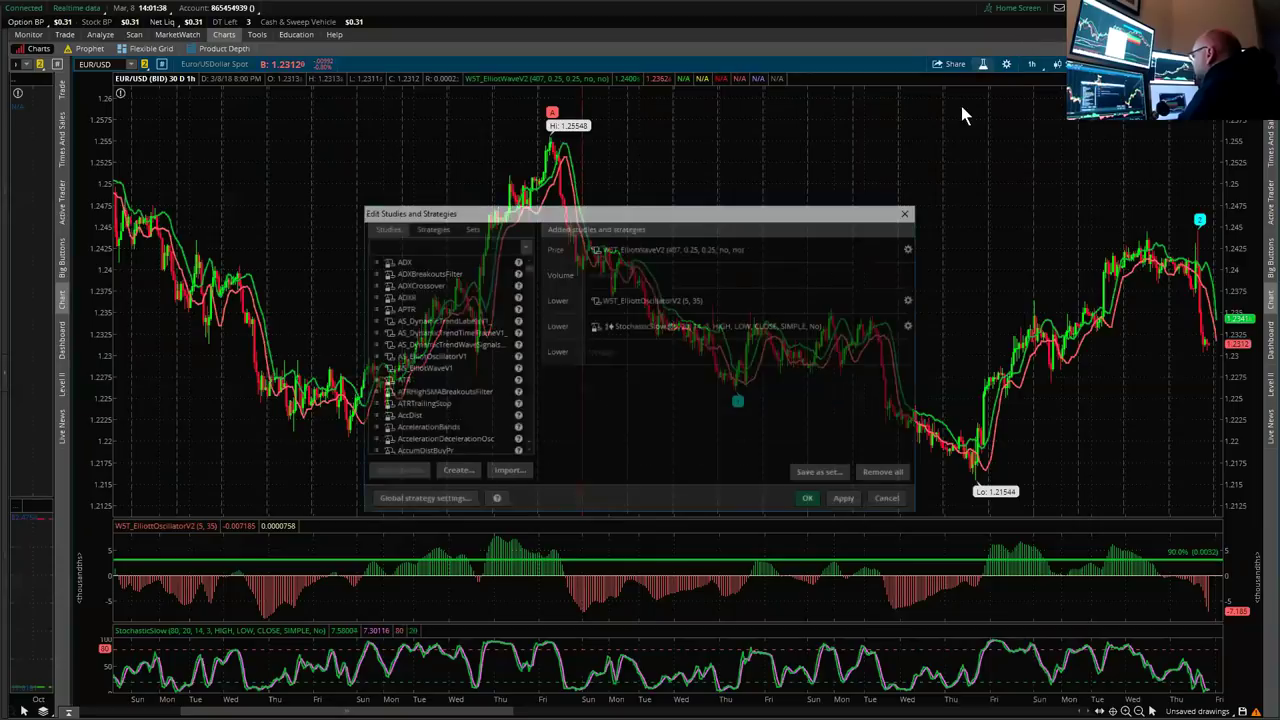
click(912, 249)
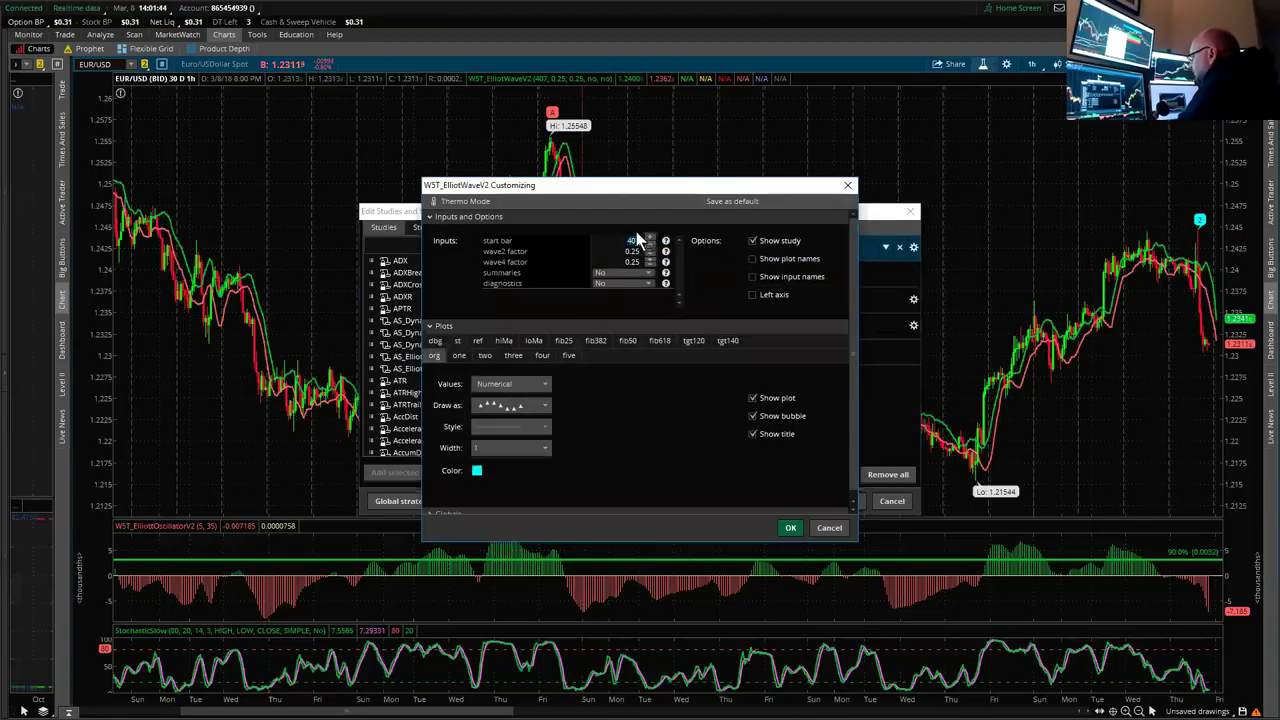
text(6)
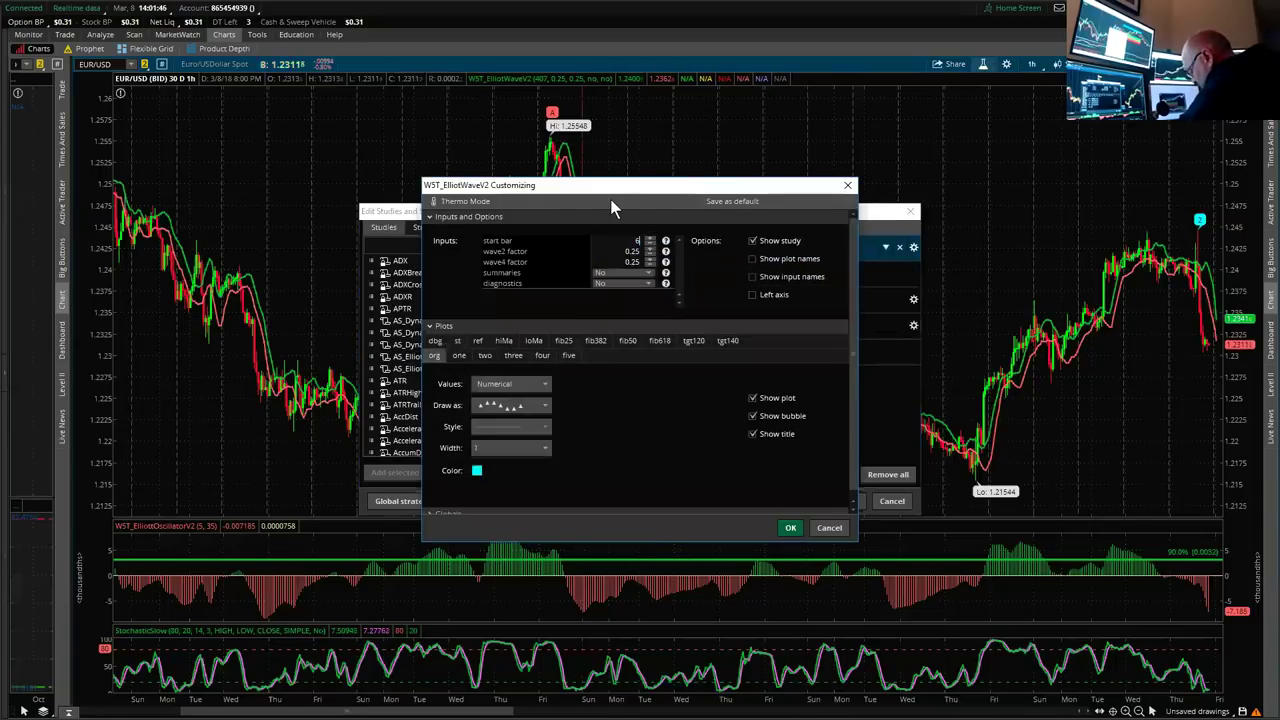
text(34)
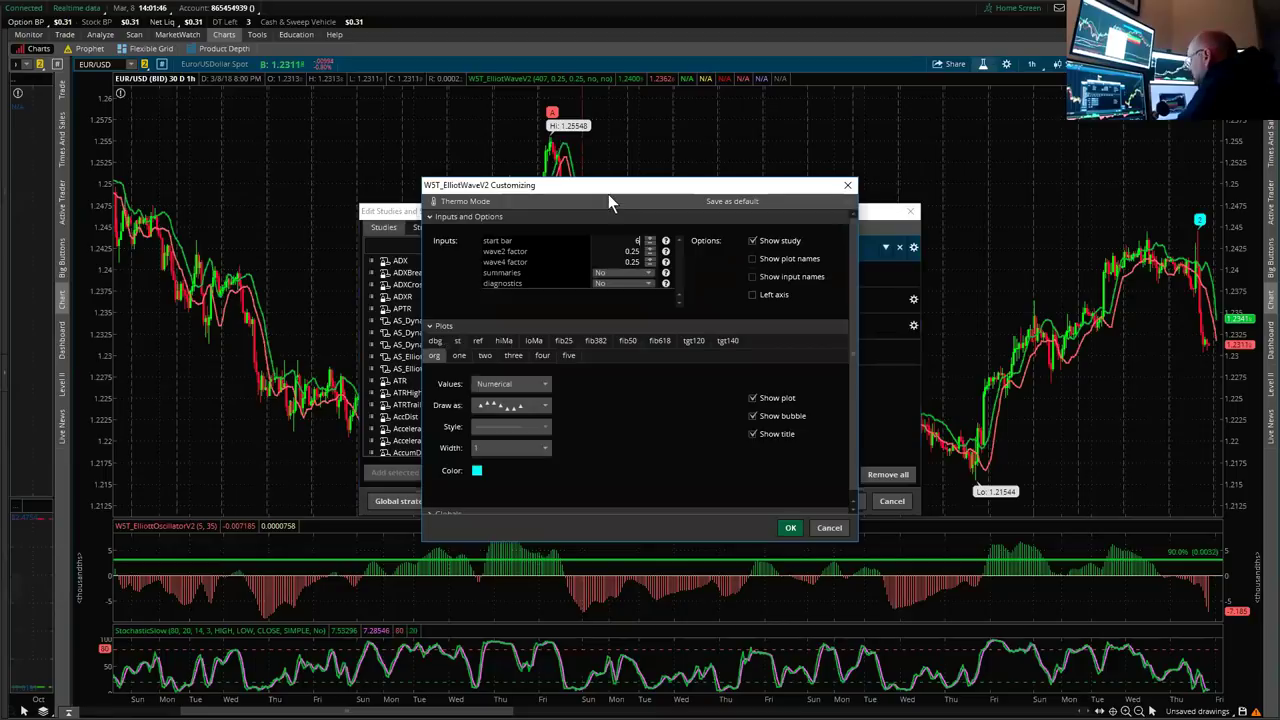
click(801, 528)
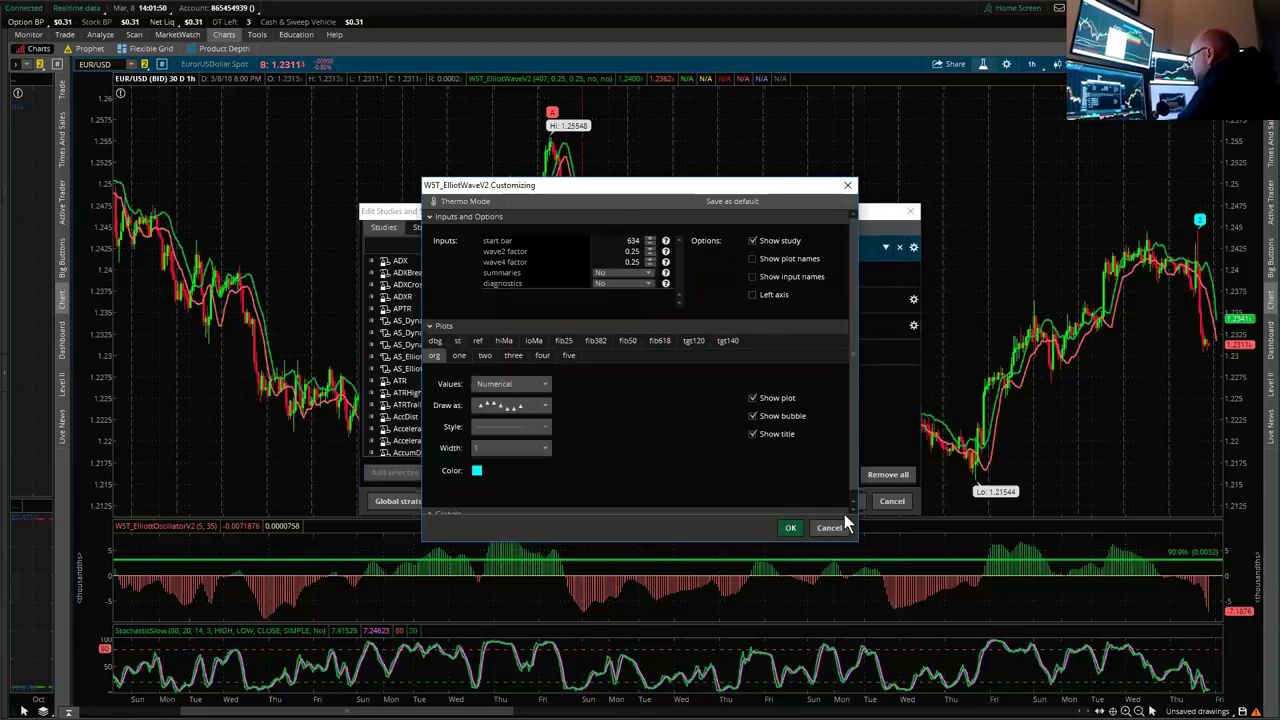
click(848, 501)
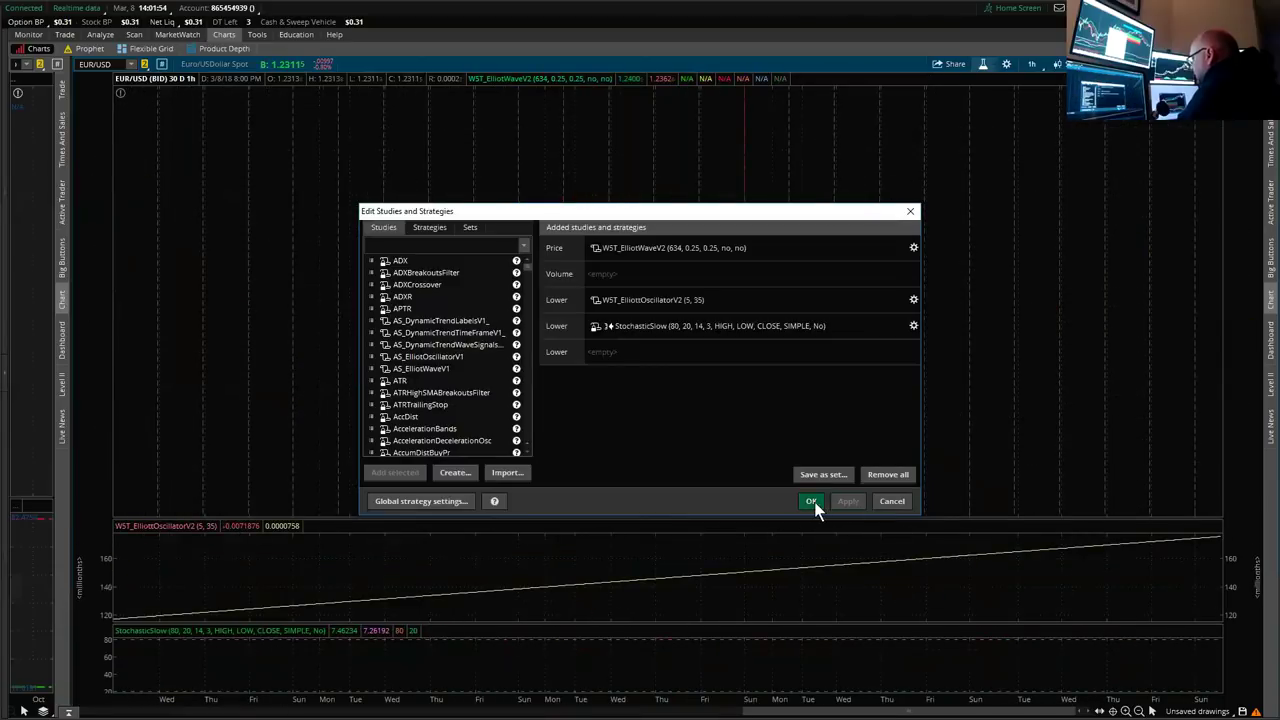
click(815, 504)
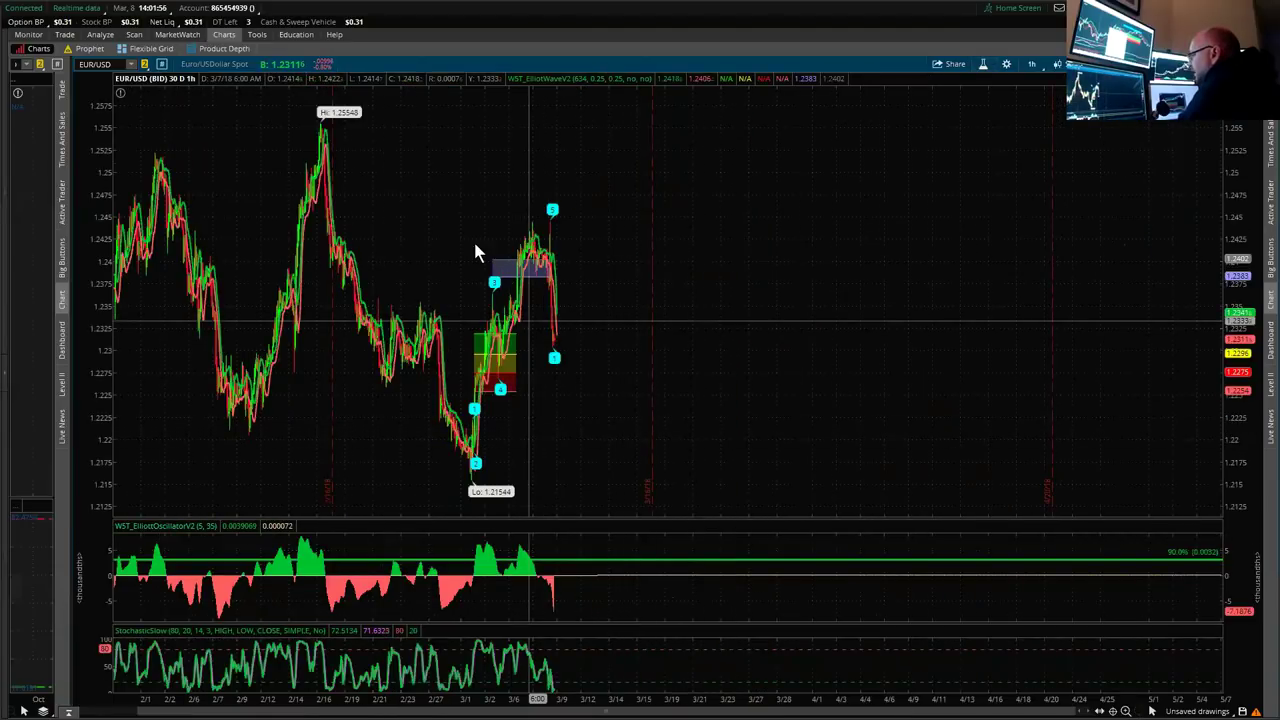
Enlarge the early-March wave count and the Elliott oscillator pane, and clear all unsaved drawings from the EUR/USD chart.
drag(445, 250, 566, 254)
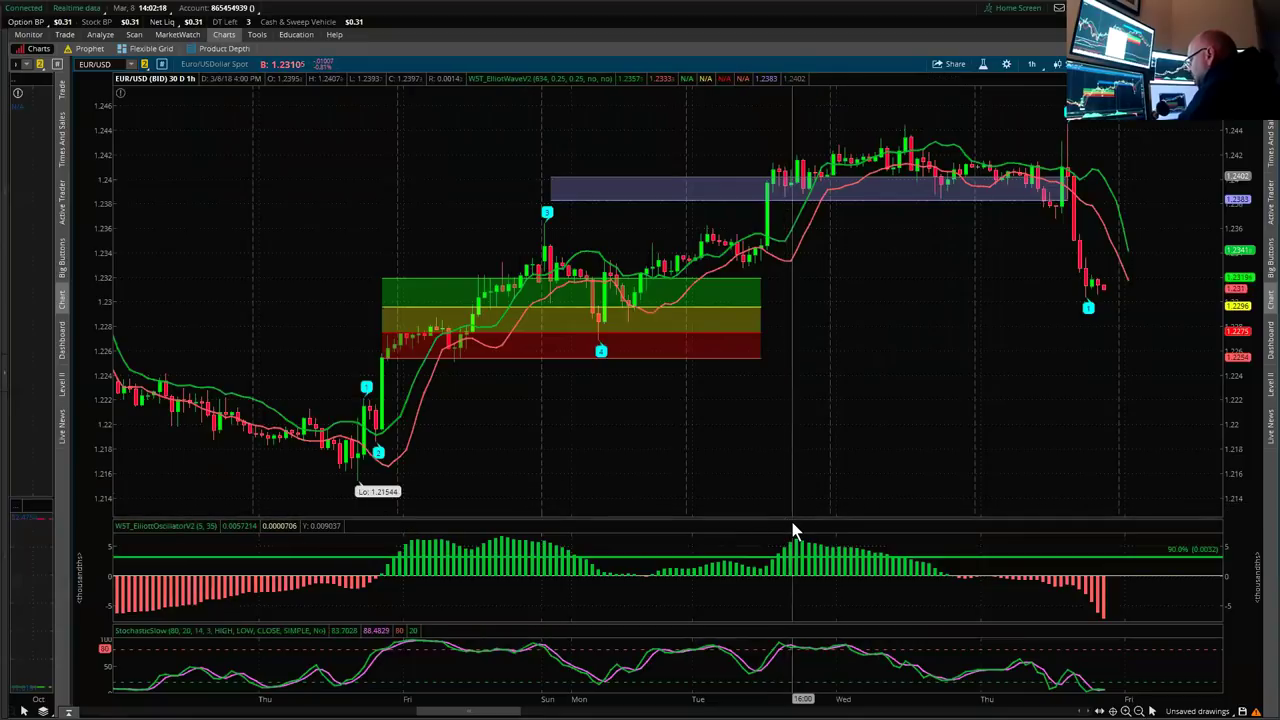
drag(801, 469, 803, 414)
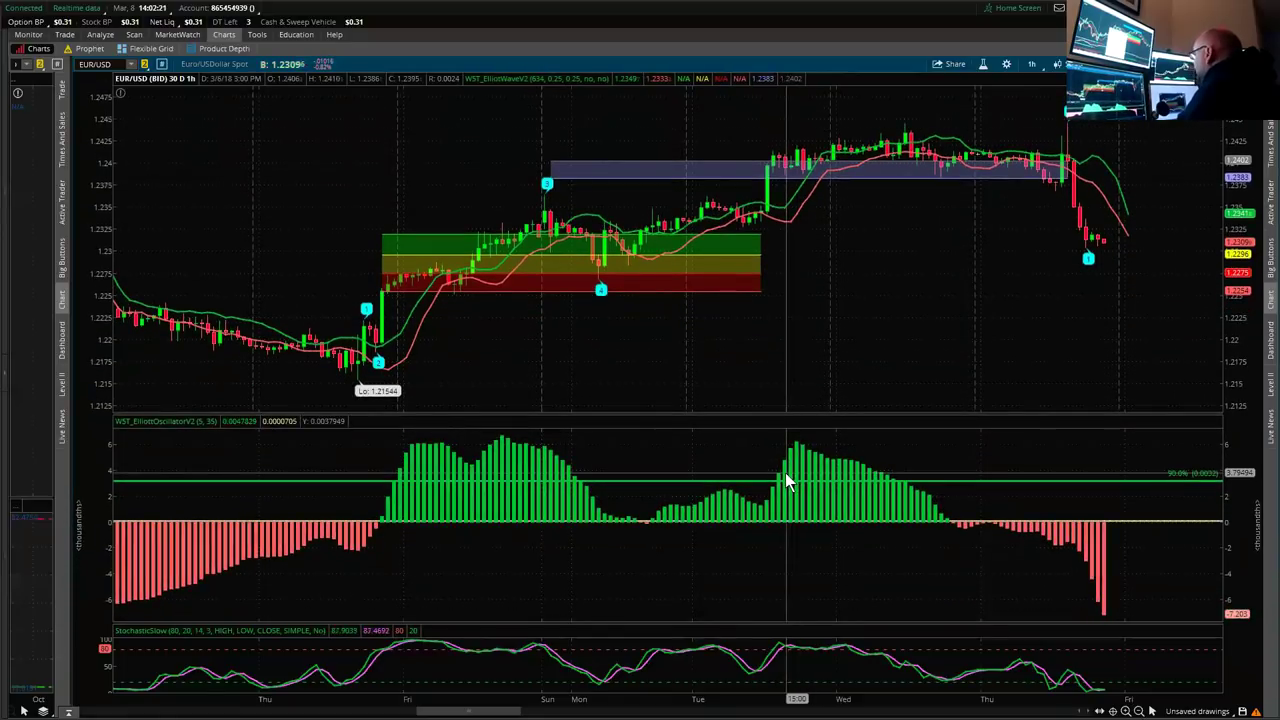
right_click(1030, 481)
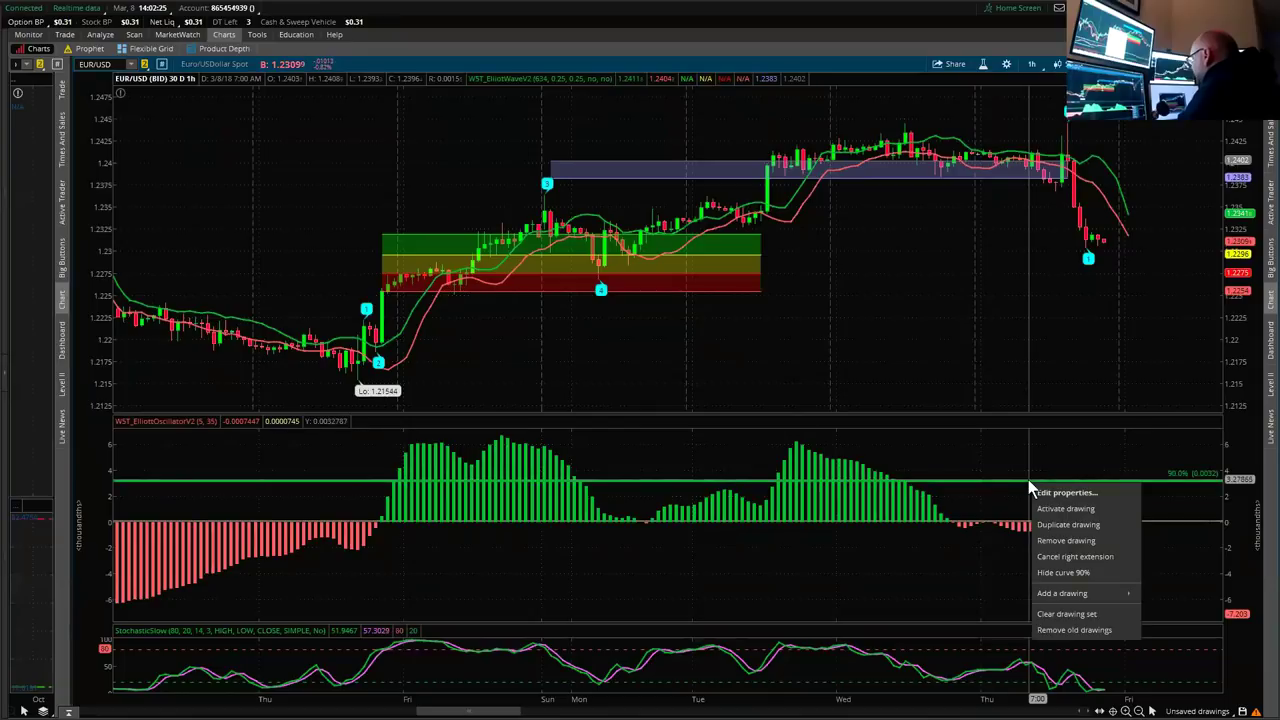
click(1077, 614)
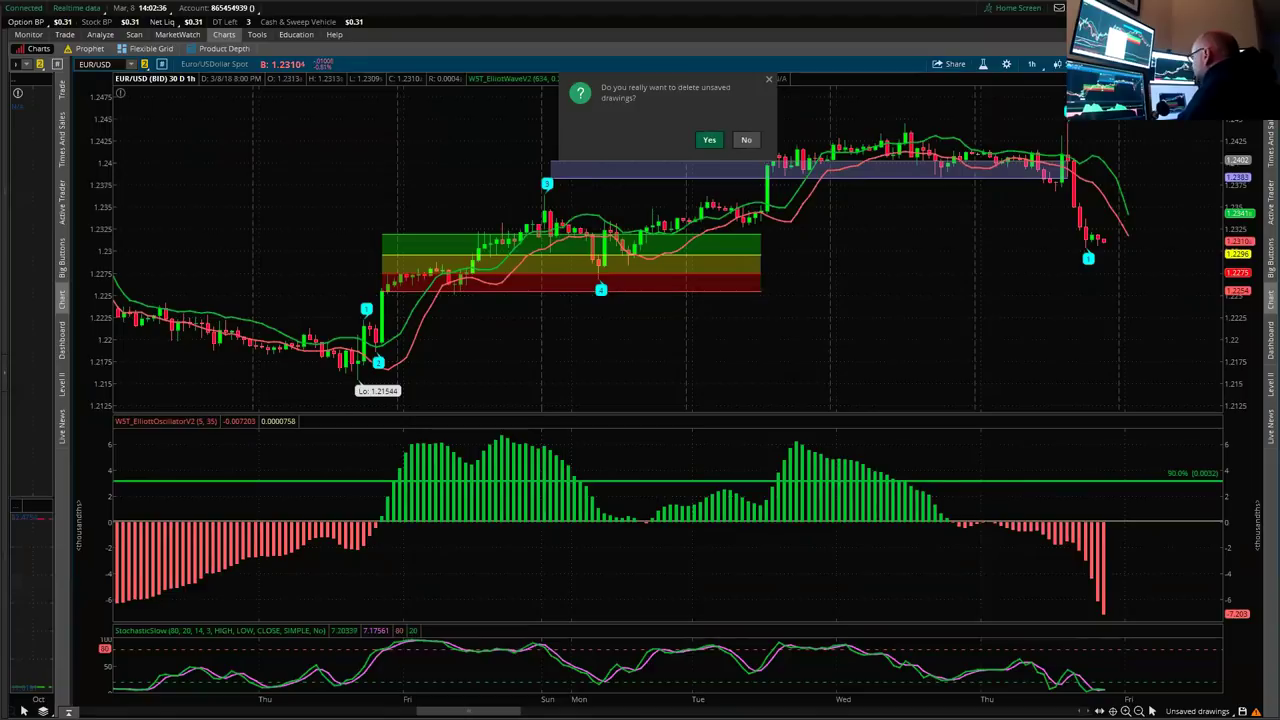
click(709, 141)
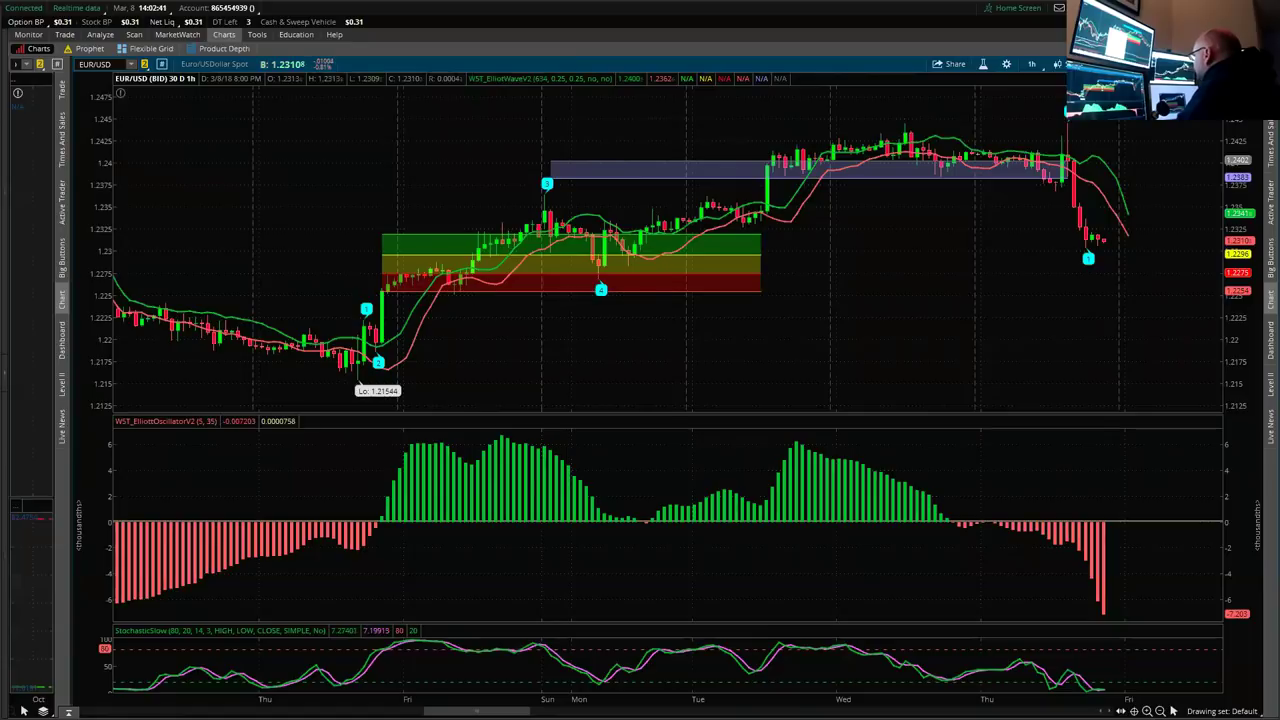
Draw Fibonacci Extensions on the Elliott oscillator from its wave 3 peak down to the zero line, and return to the panning pointer.
click(1057, 64)
mouse_move(1149, 155)
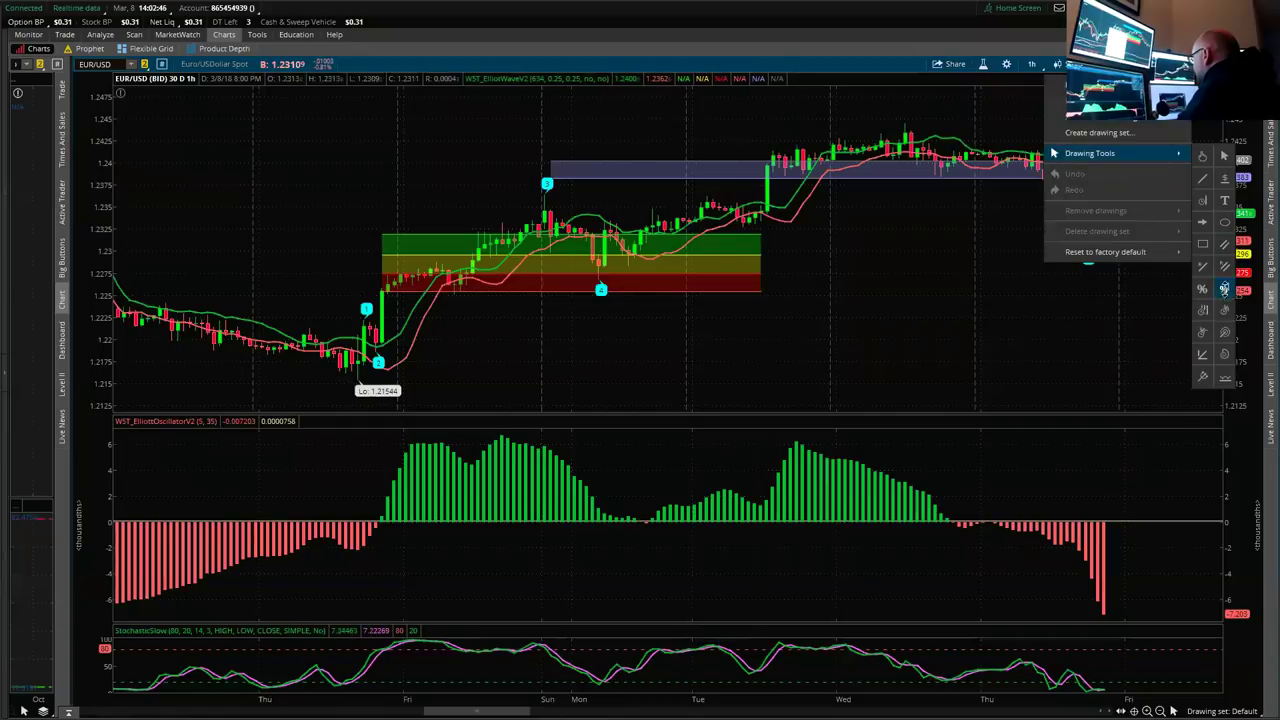
click(1226, 292)
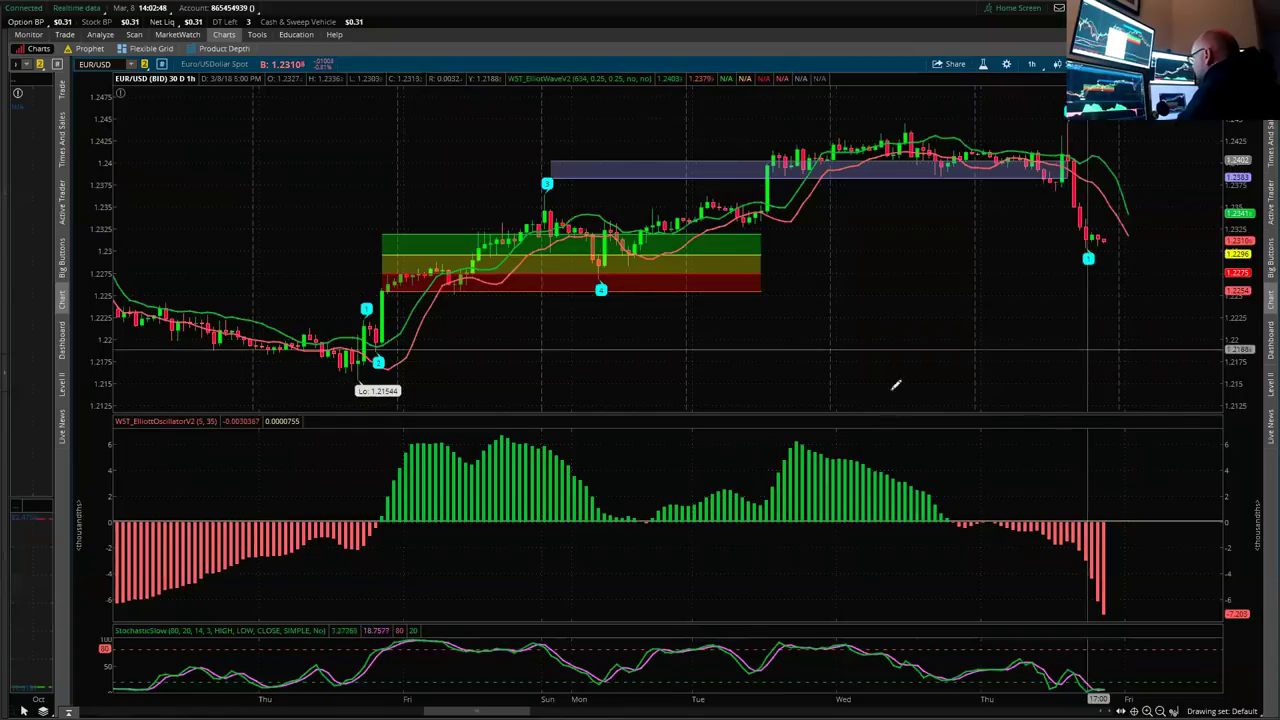
click(503, 436)
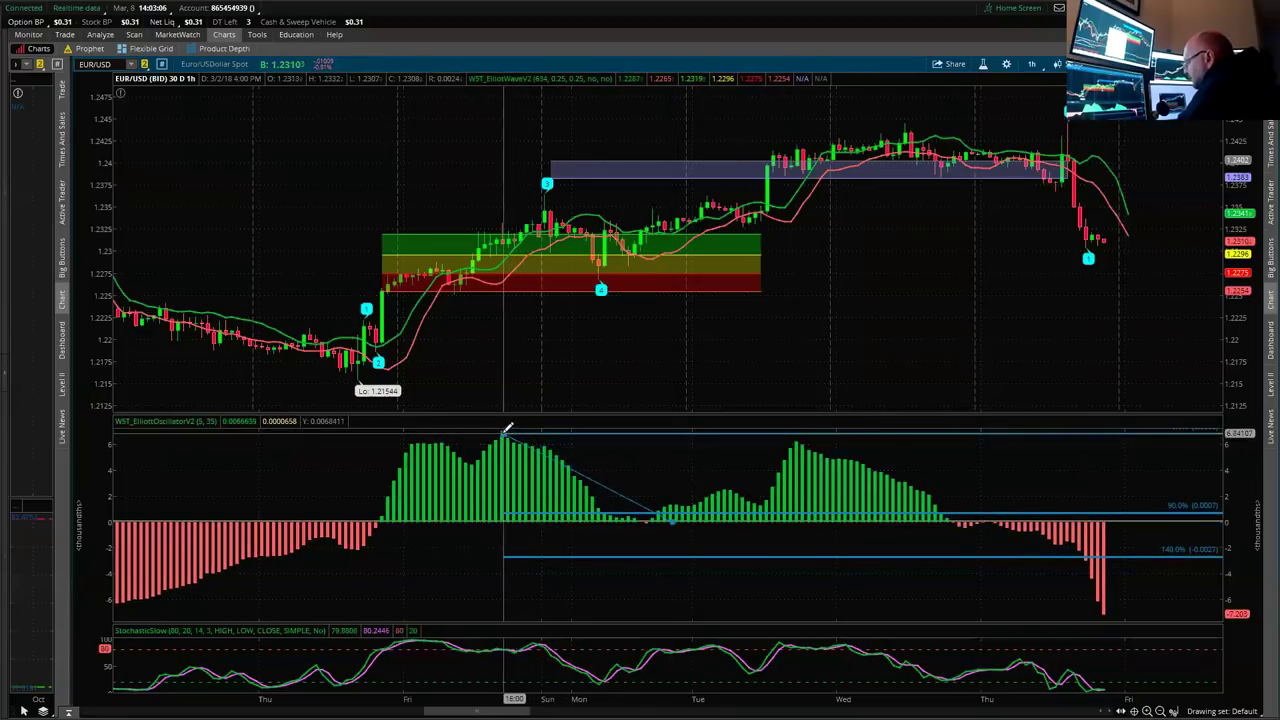
click(507, 428)
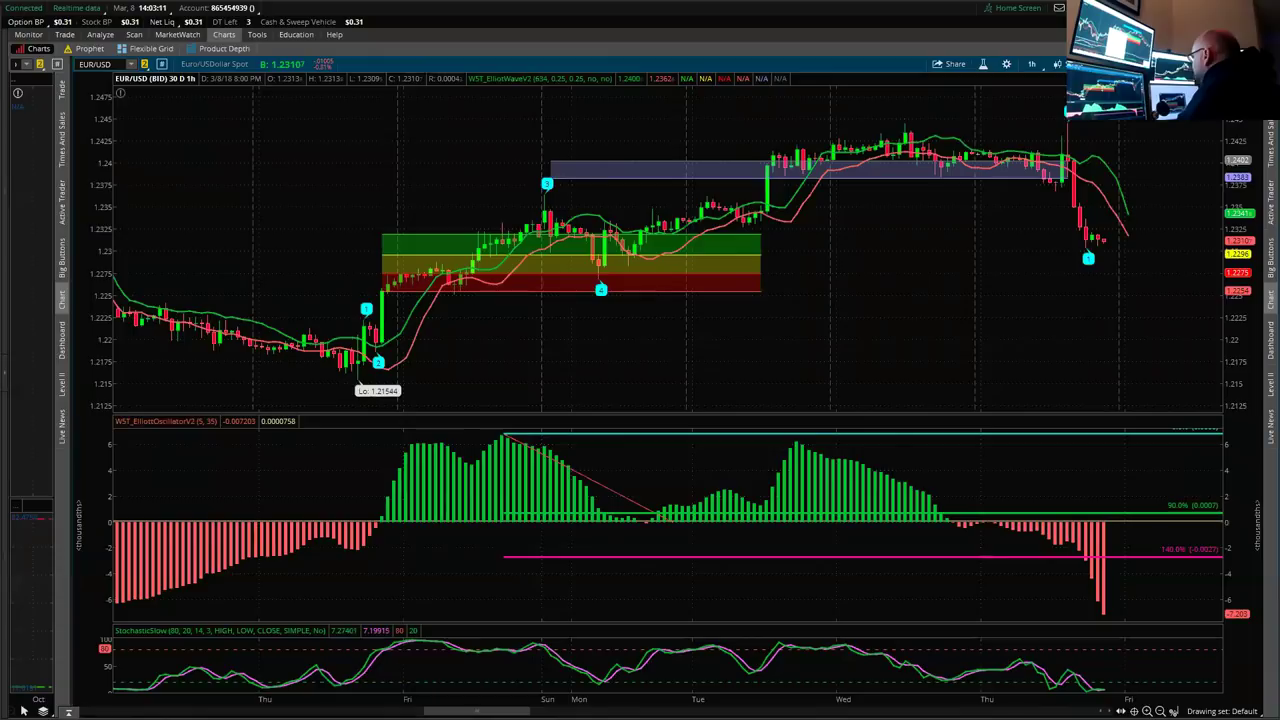
click(1064, 64)
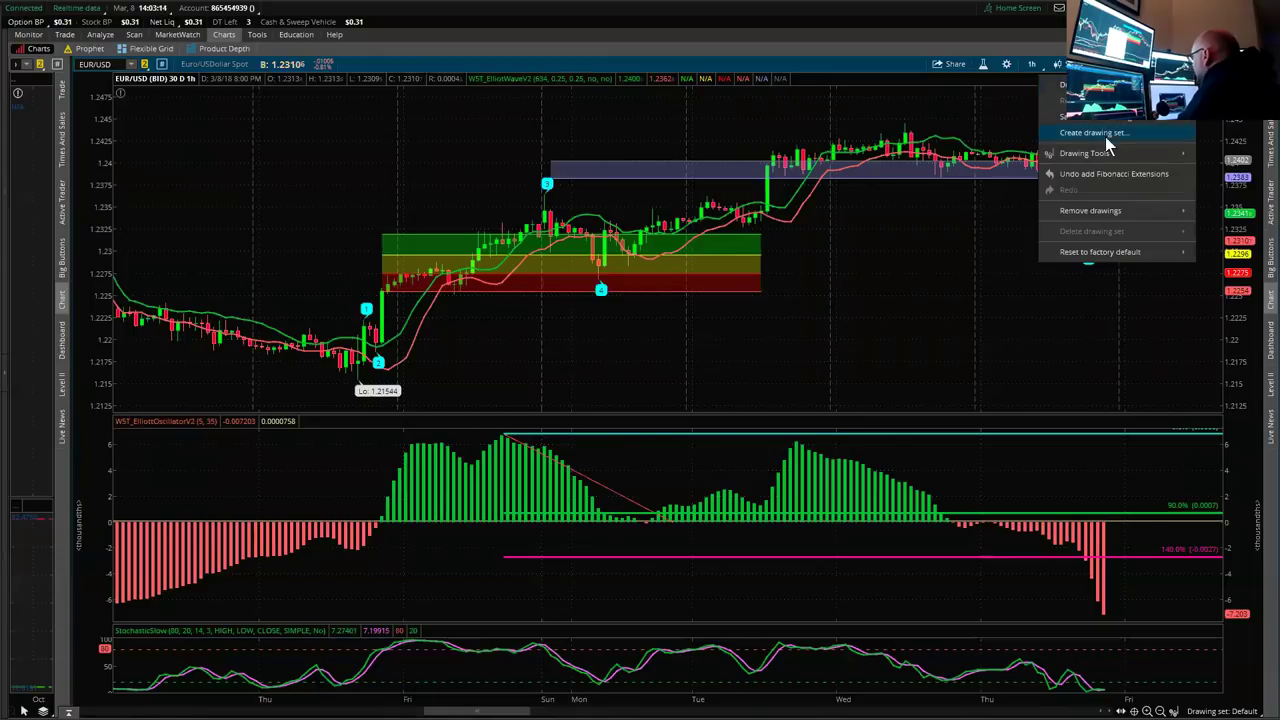
mouse_move(1155, 160)
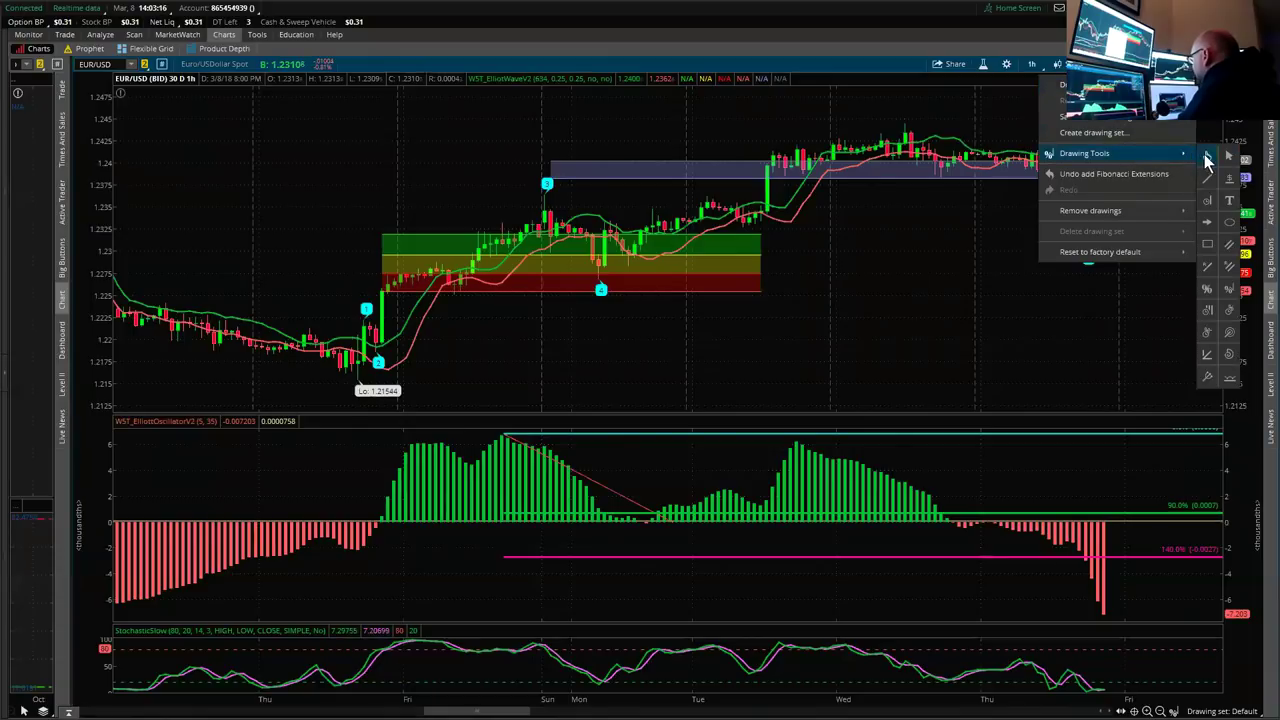
click(1207, 158)
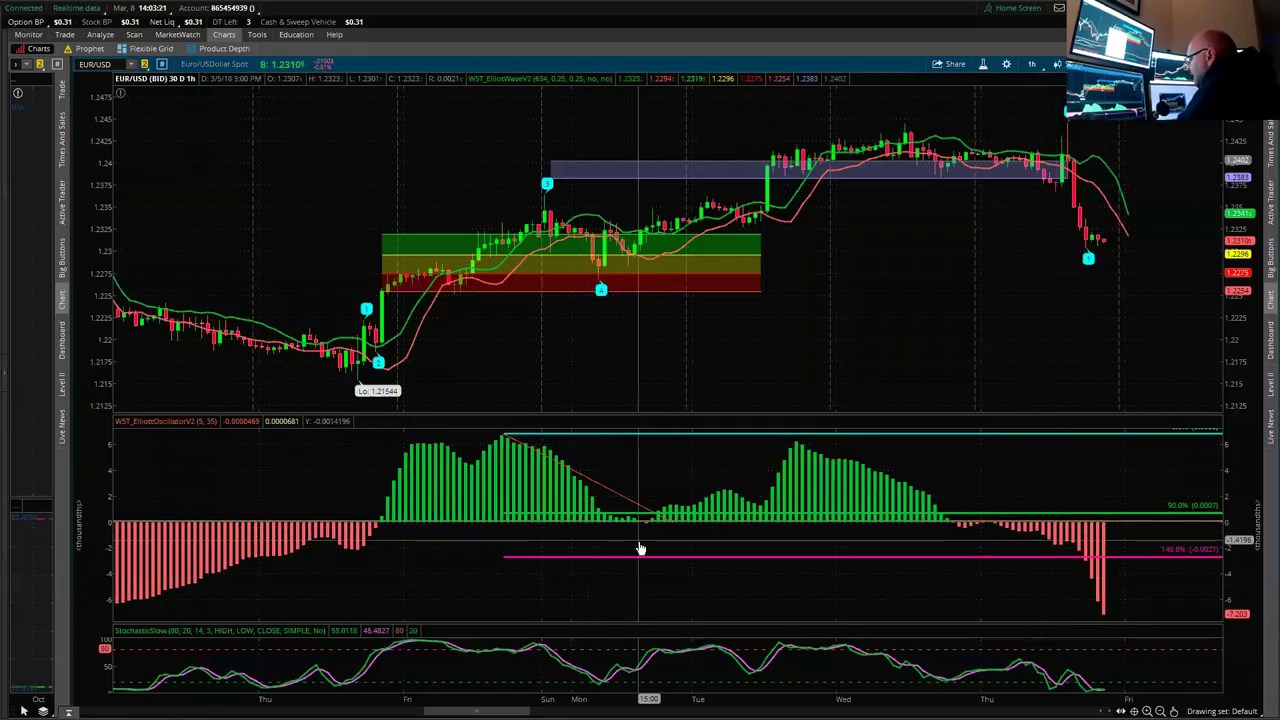
mouse_move(658, 557)
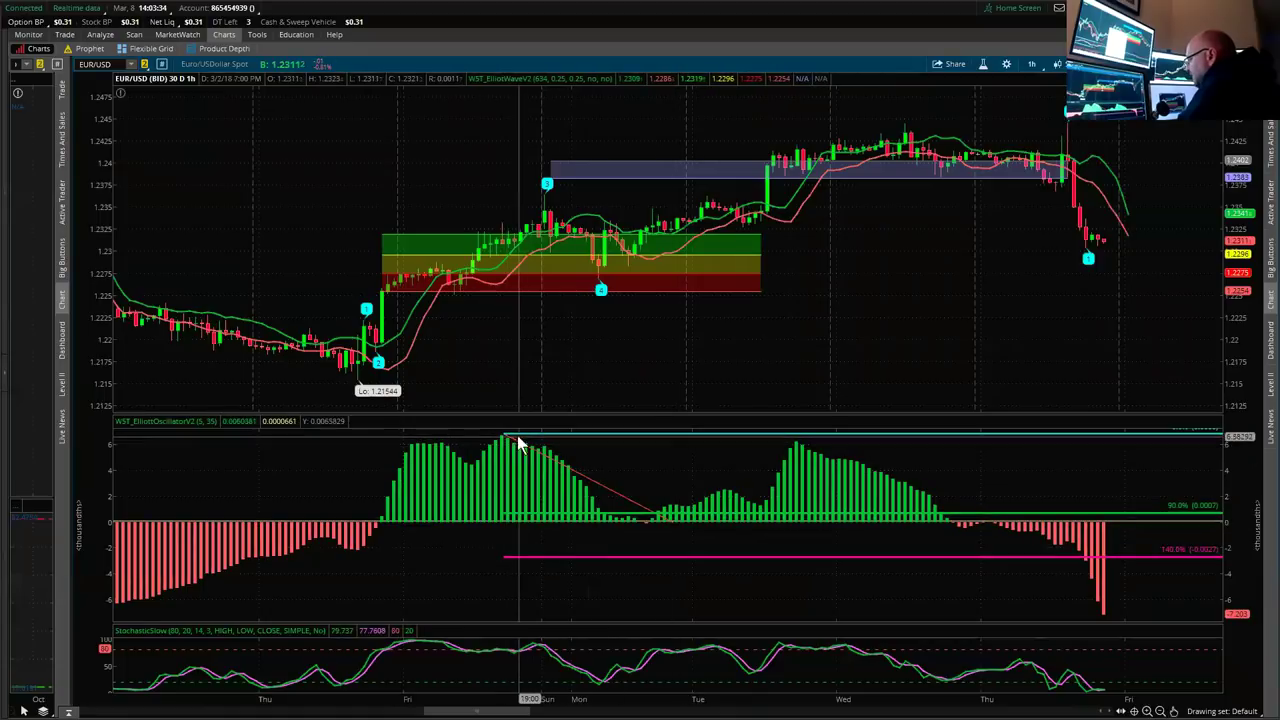
mouse_move(506, 438)
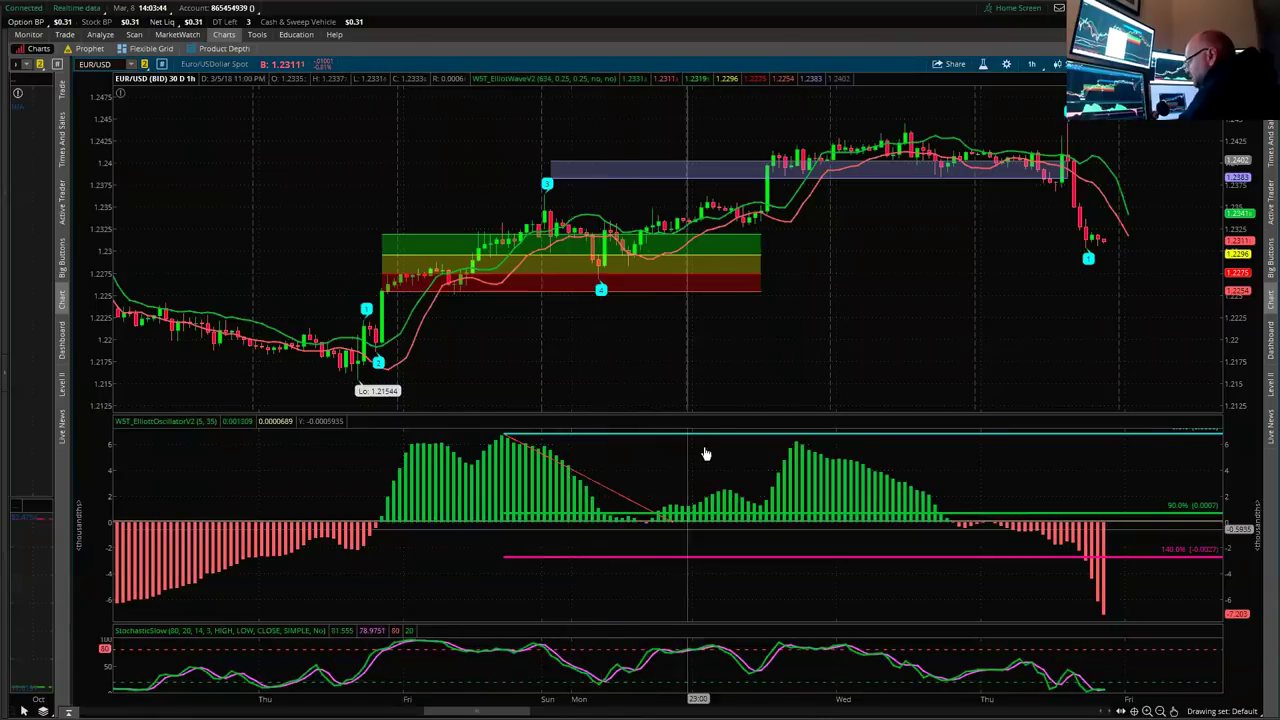
Enlarge the price pane and place arrows at the wave 4 low and at the candles just above the green pullback zone.
drag(743, 410, 733, 582)
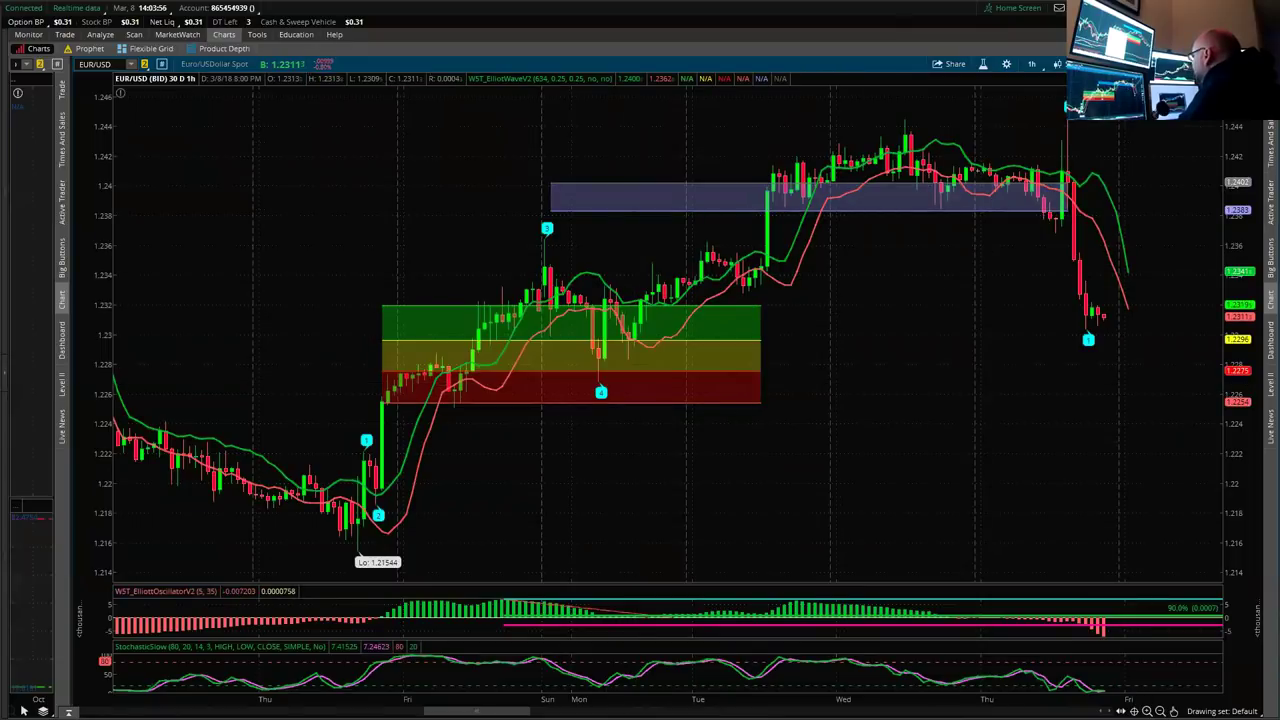
click(1057, 64)
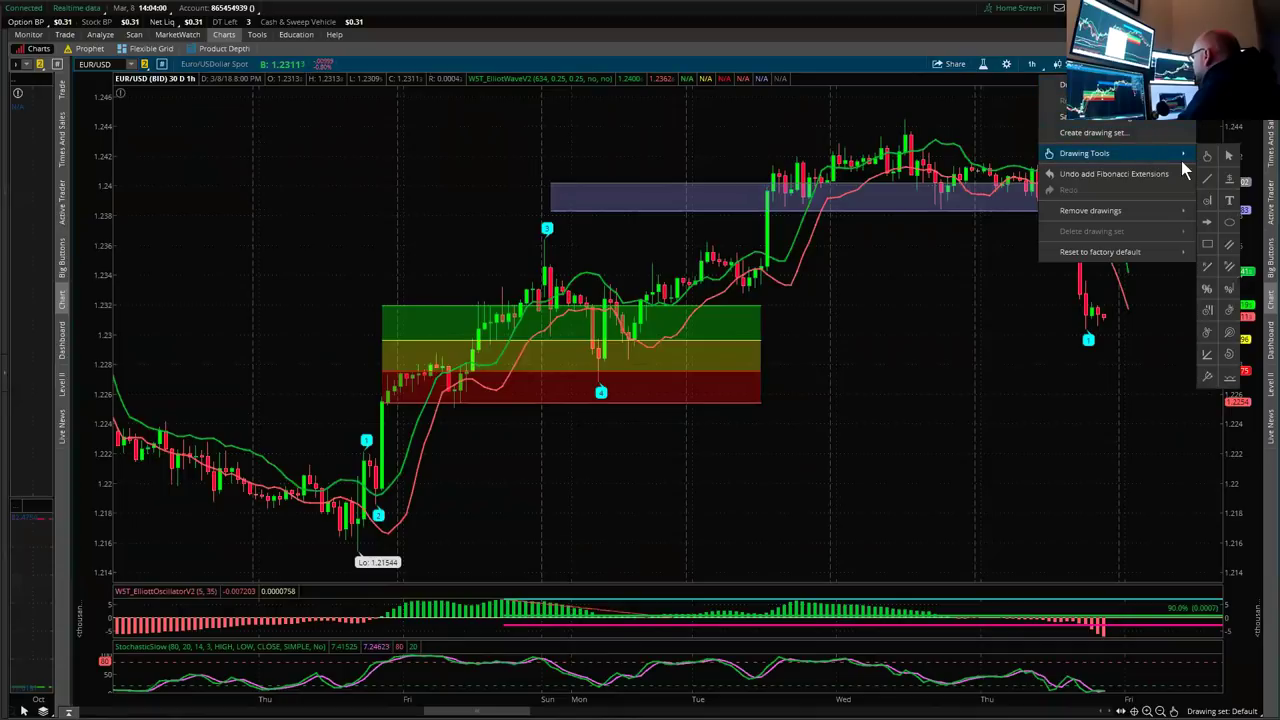
mouse_move(1180, 157)
click(1209, 224)
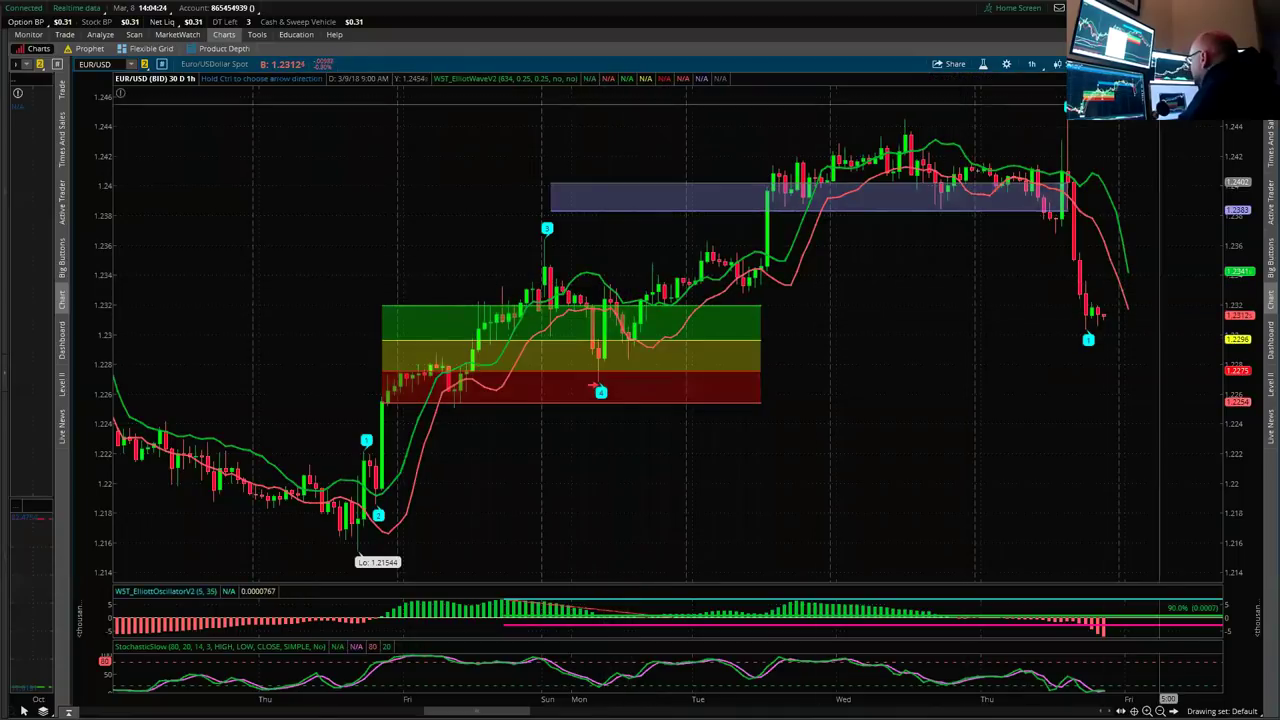
click(639, 295)
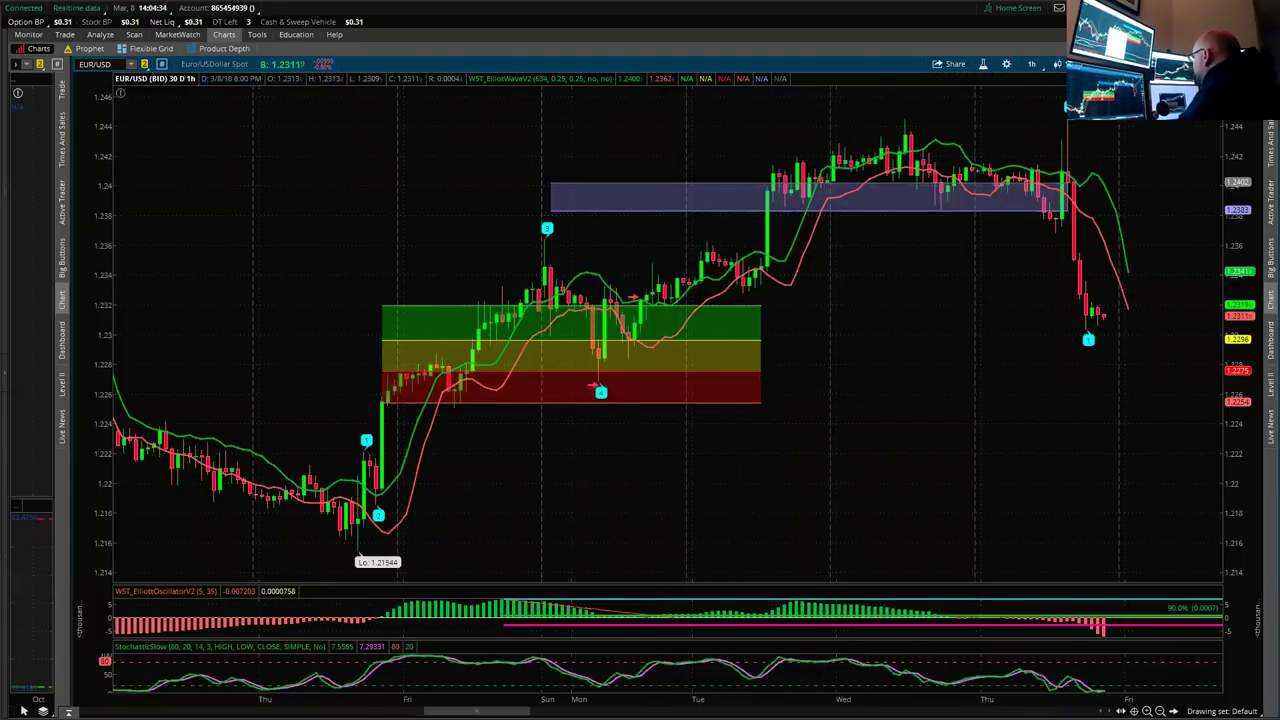
Draw five short horizontal trendlines marking the swing highs and lows after wave 4, and return to the panning pointer.
click(1057, 64)
mouse_move(1150, 152)
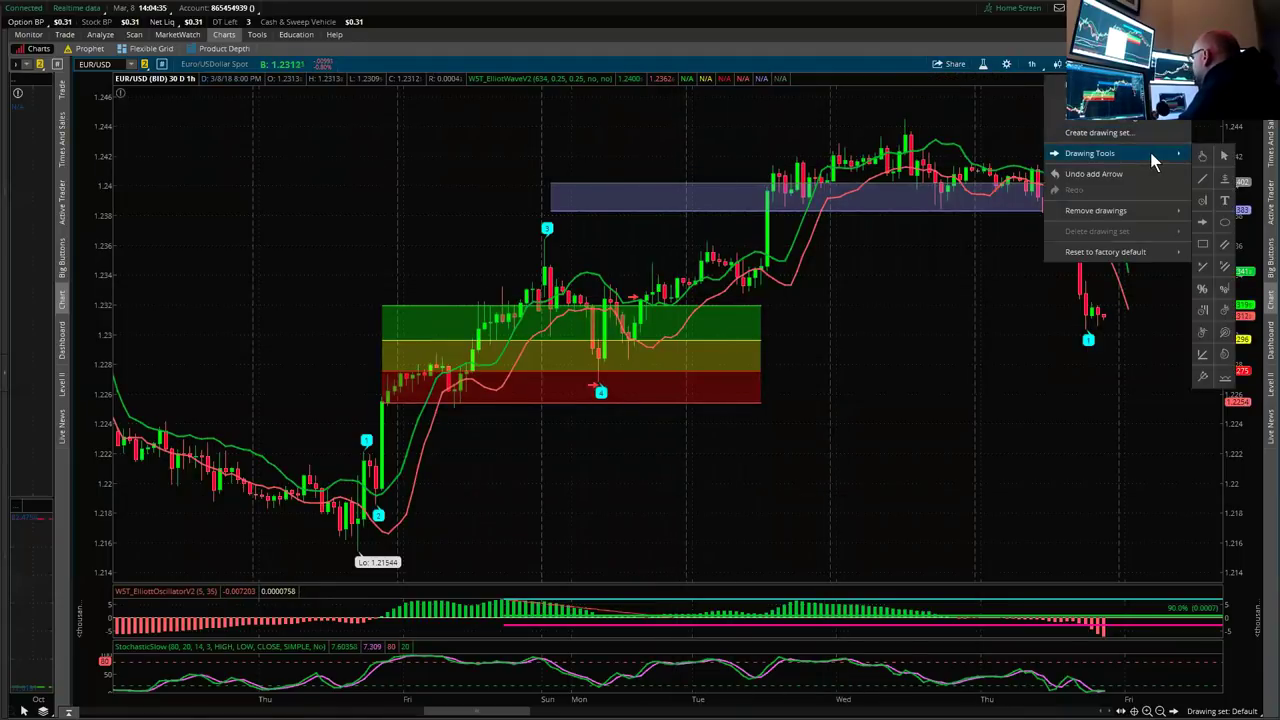
click(1204, 183)
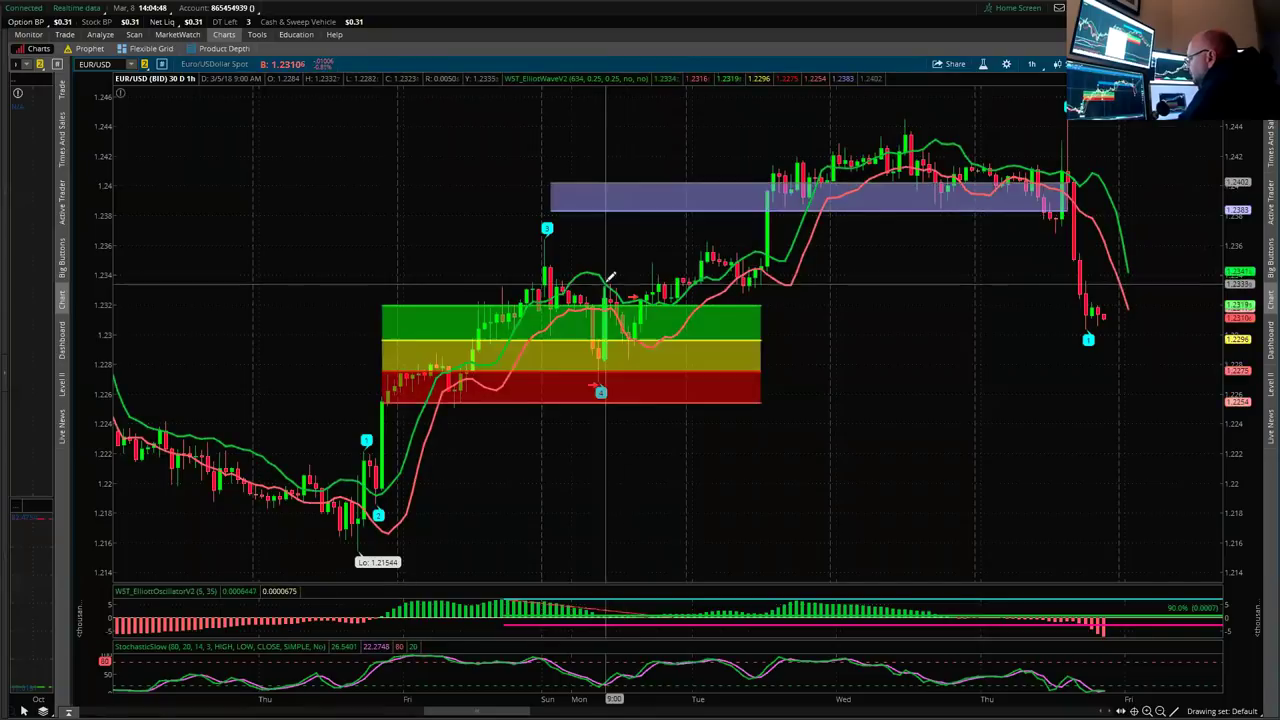
drag(609, 277, 667, 277)
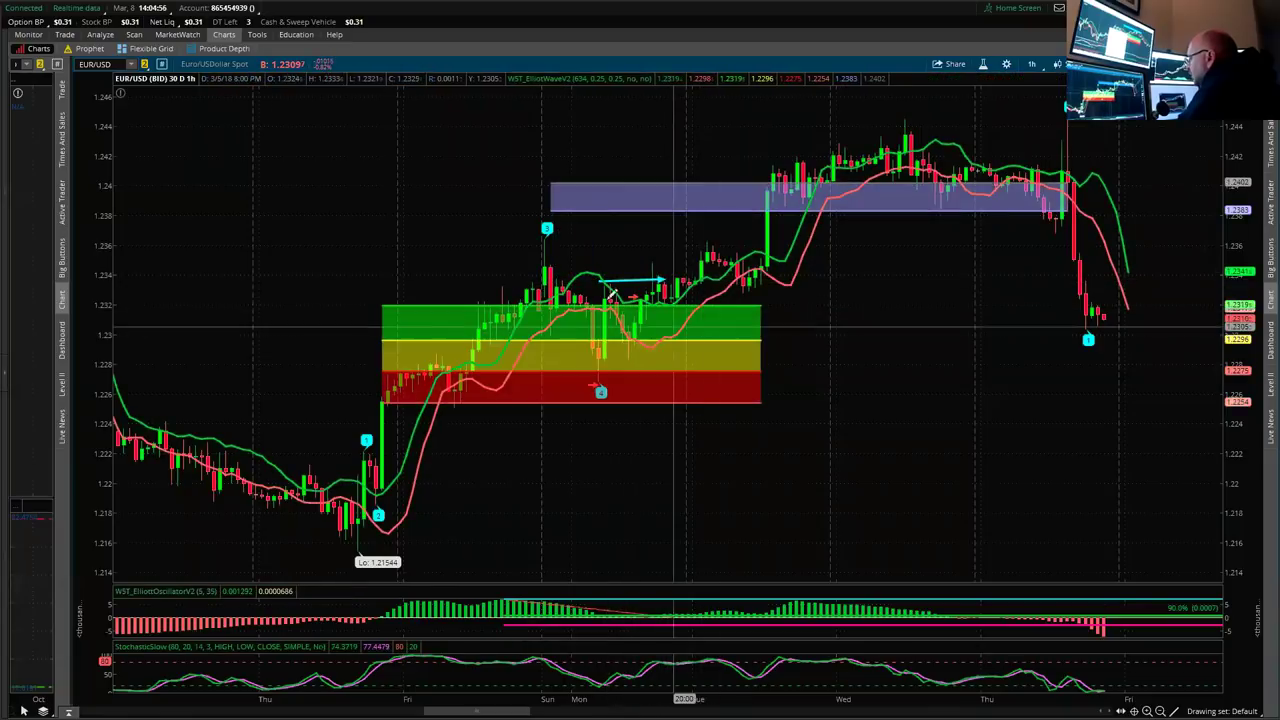
drag(628, 292, 674, 290)
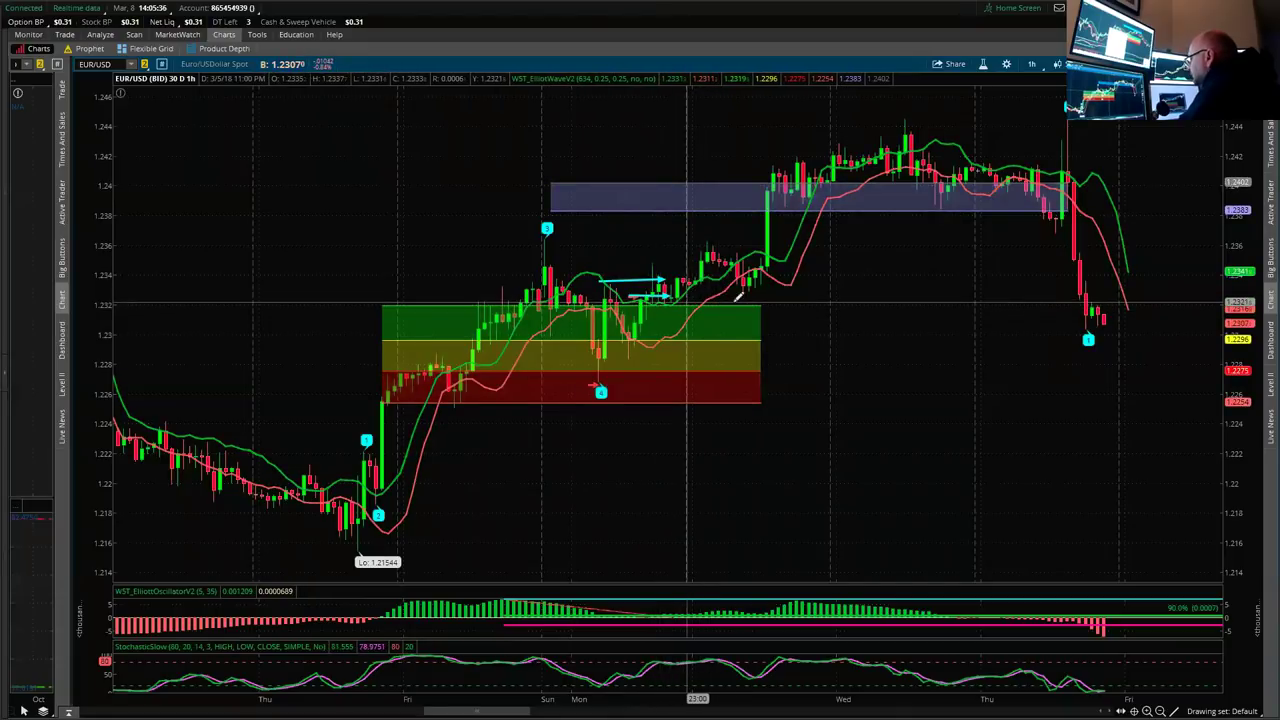
drag(686, 301, 731, 301)
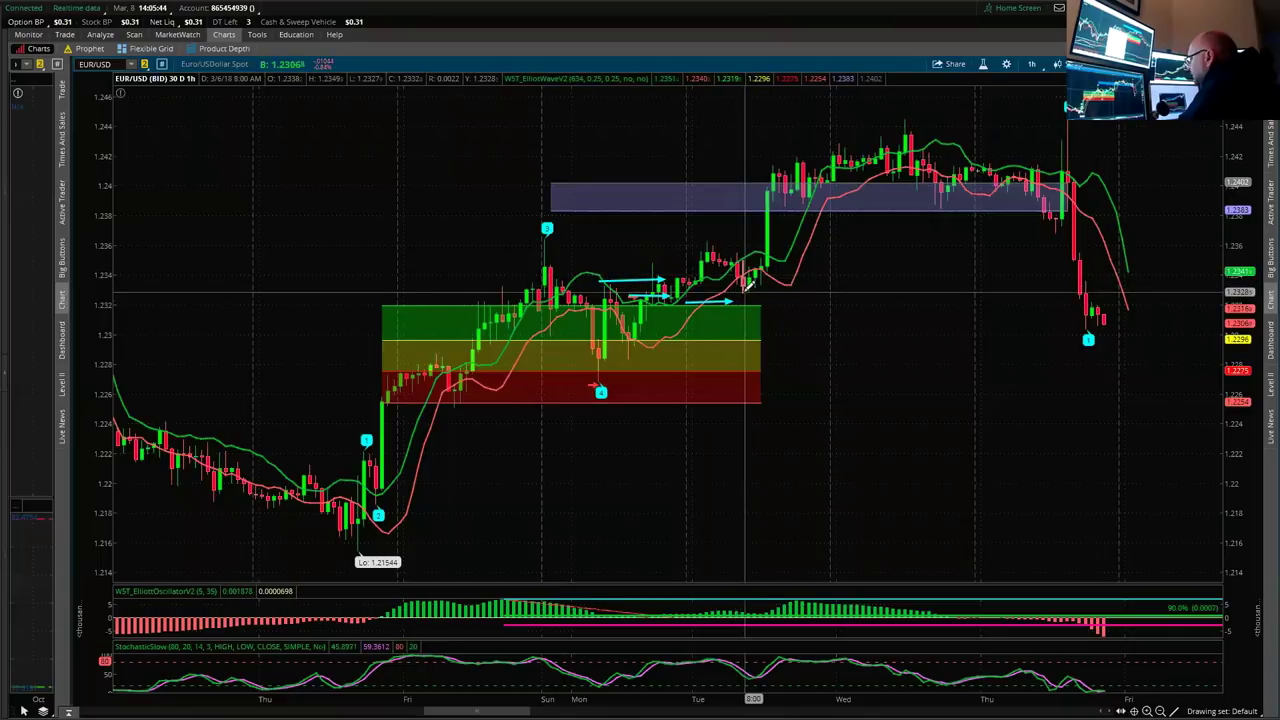
drag(706, 241, 722, 241)
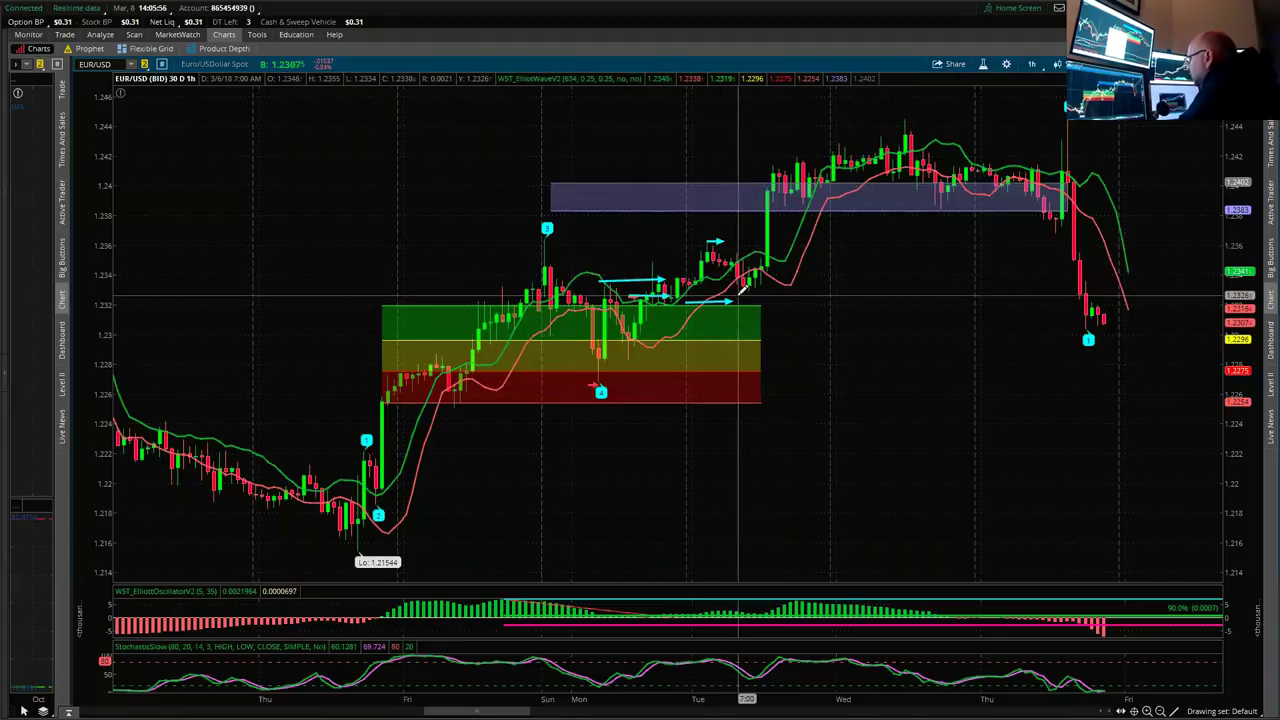
drag(742, 293, 772, 291)
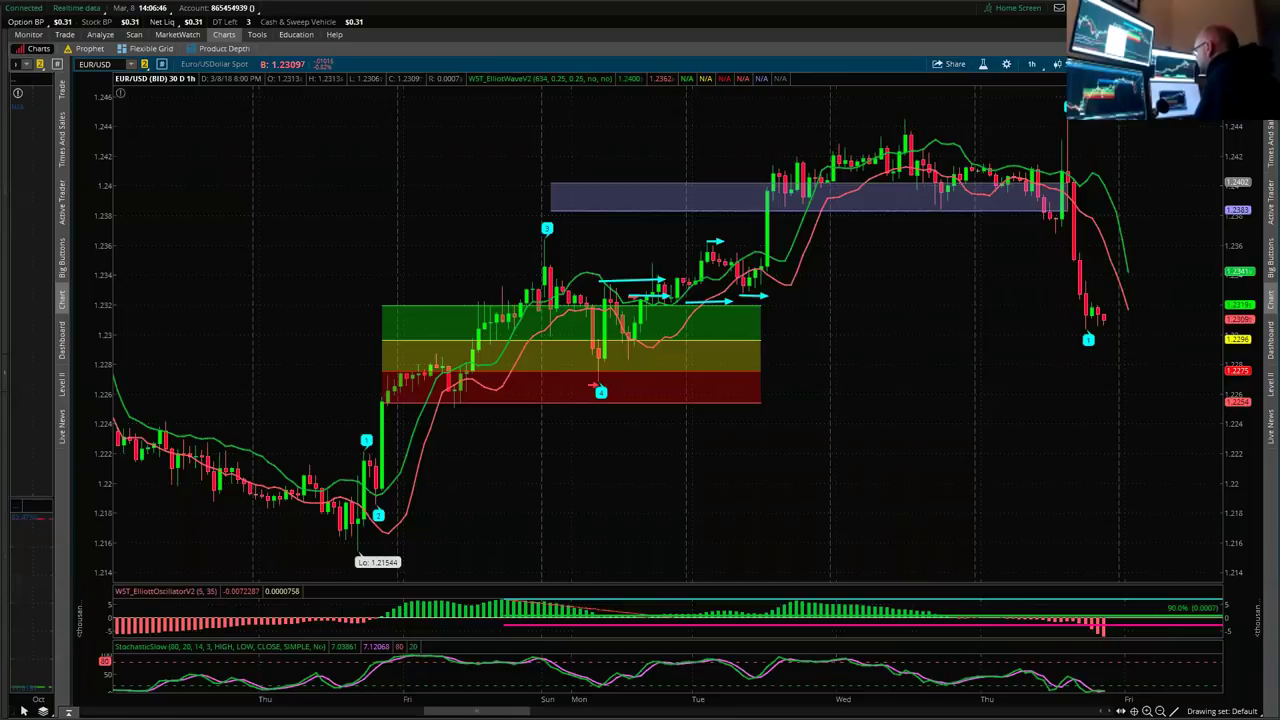
right_click(1045, 124)
mouse_move(1145, 152)
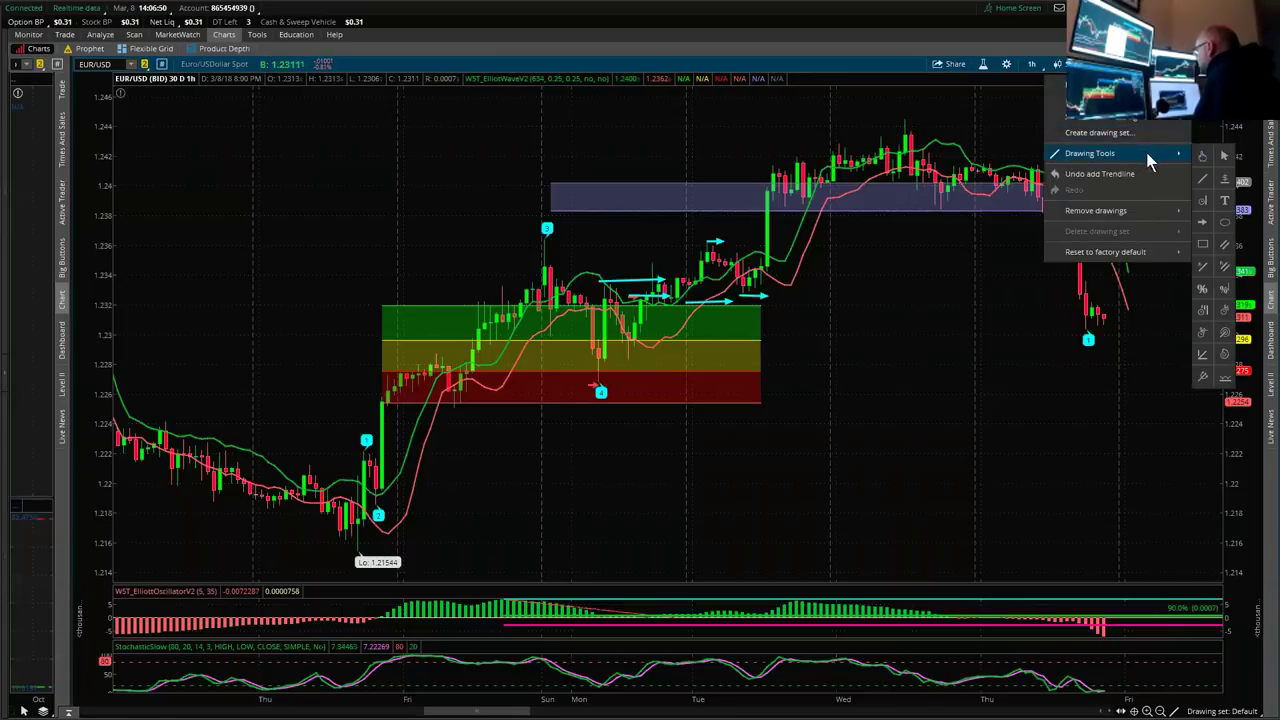
click(1203, 157)
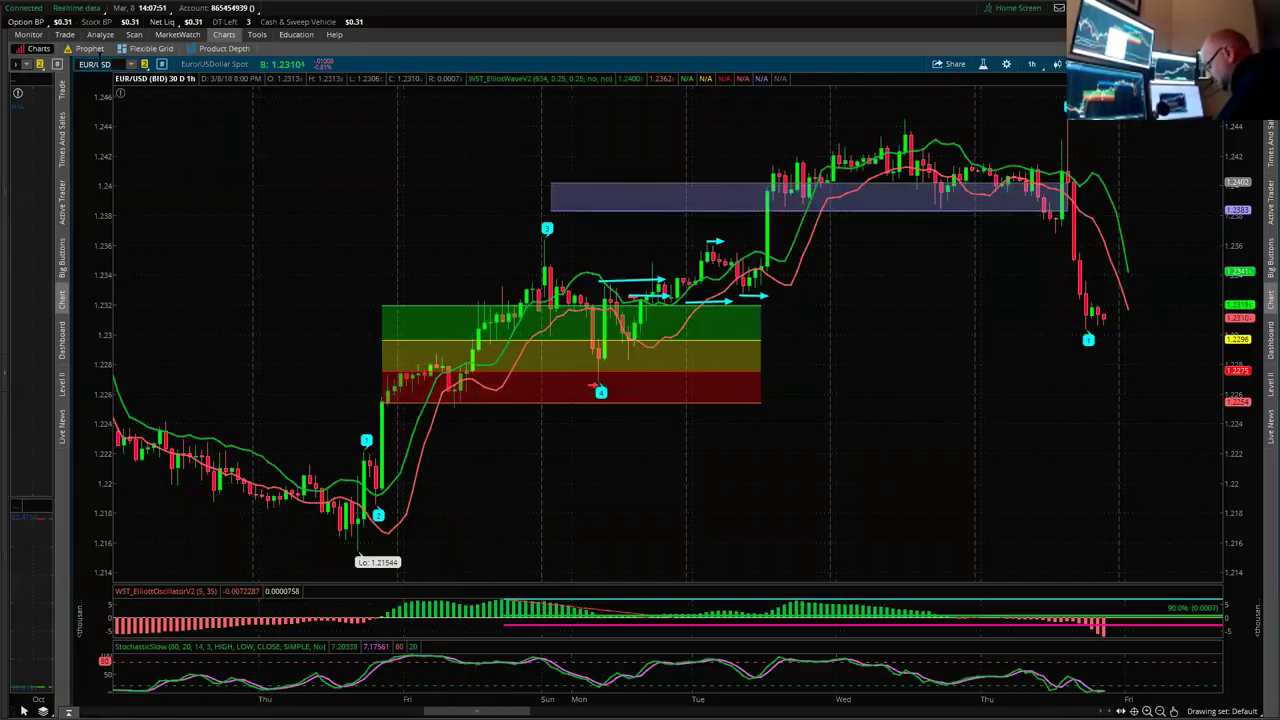
Load the USD/JPY spot pair into the hourly chart.
click(88, 64)
text(USDJPY)
key(Return)
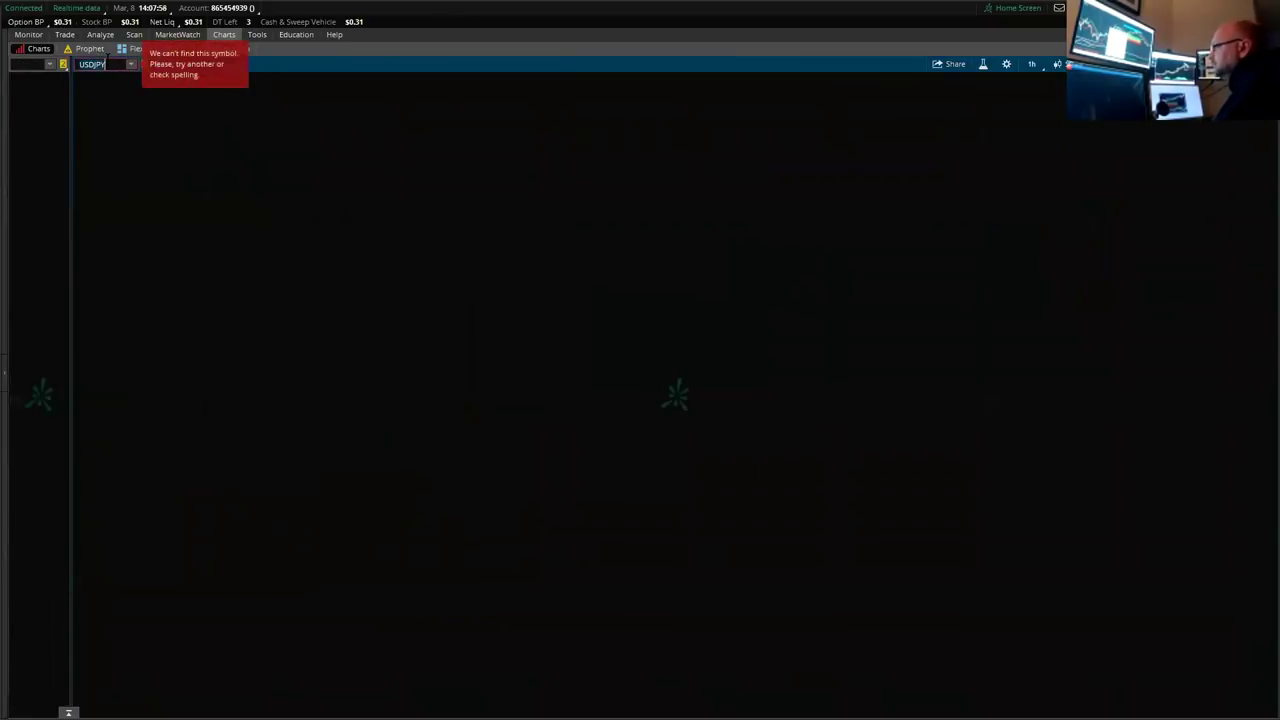
click(108, 62)
key(BackSpace)
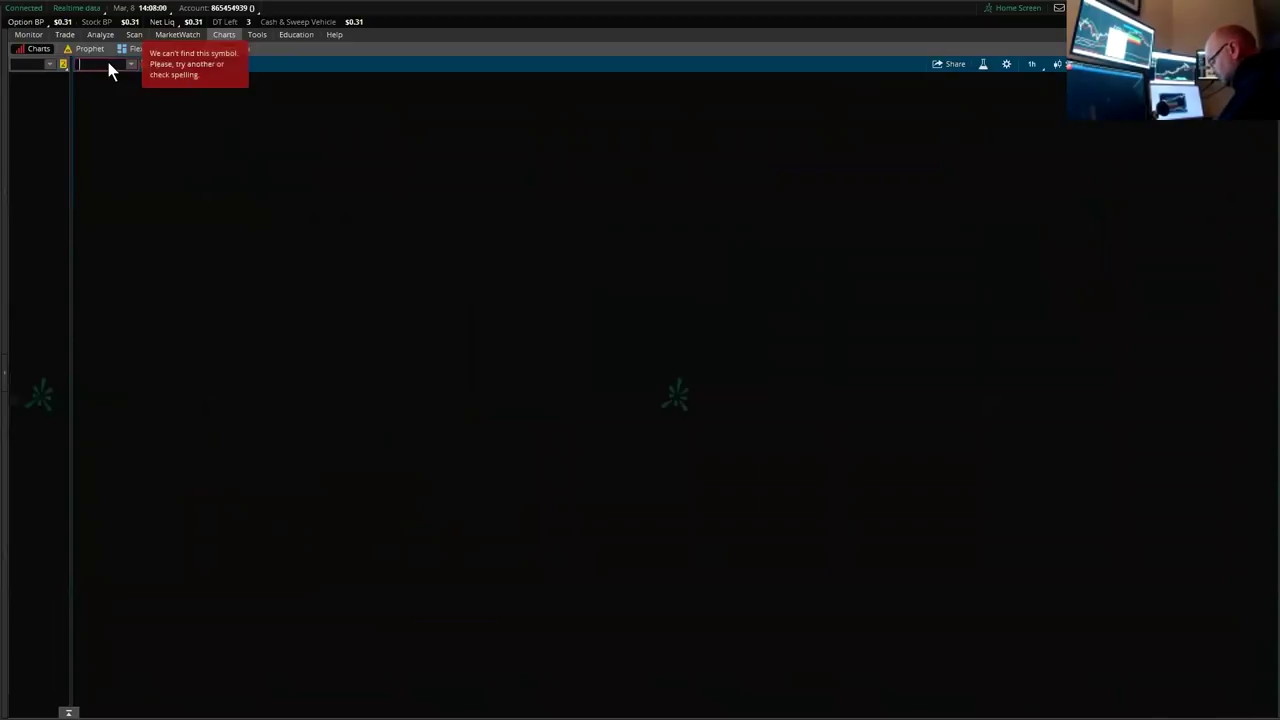
text(USD)
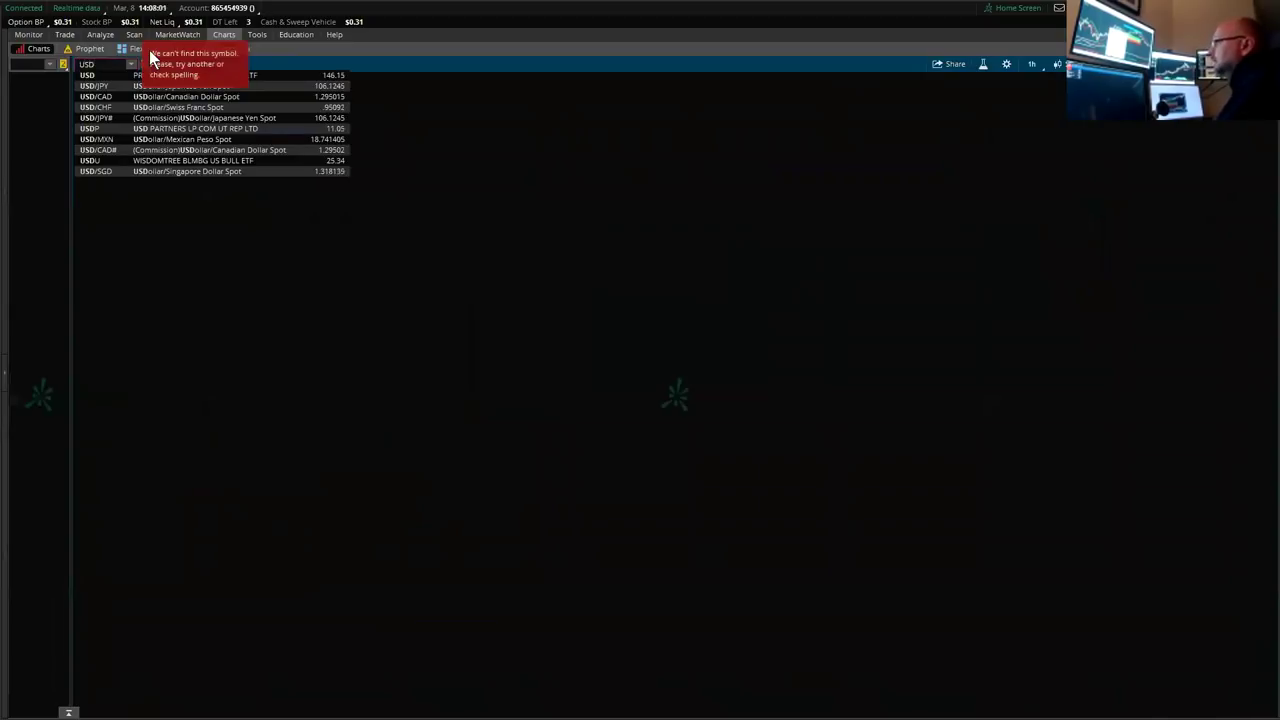
click(110, 86)
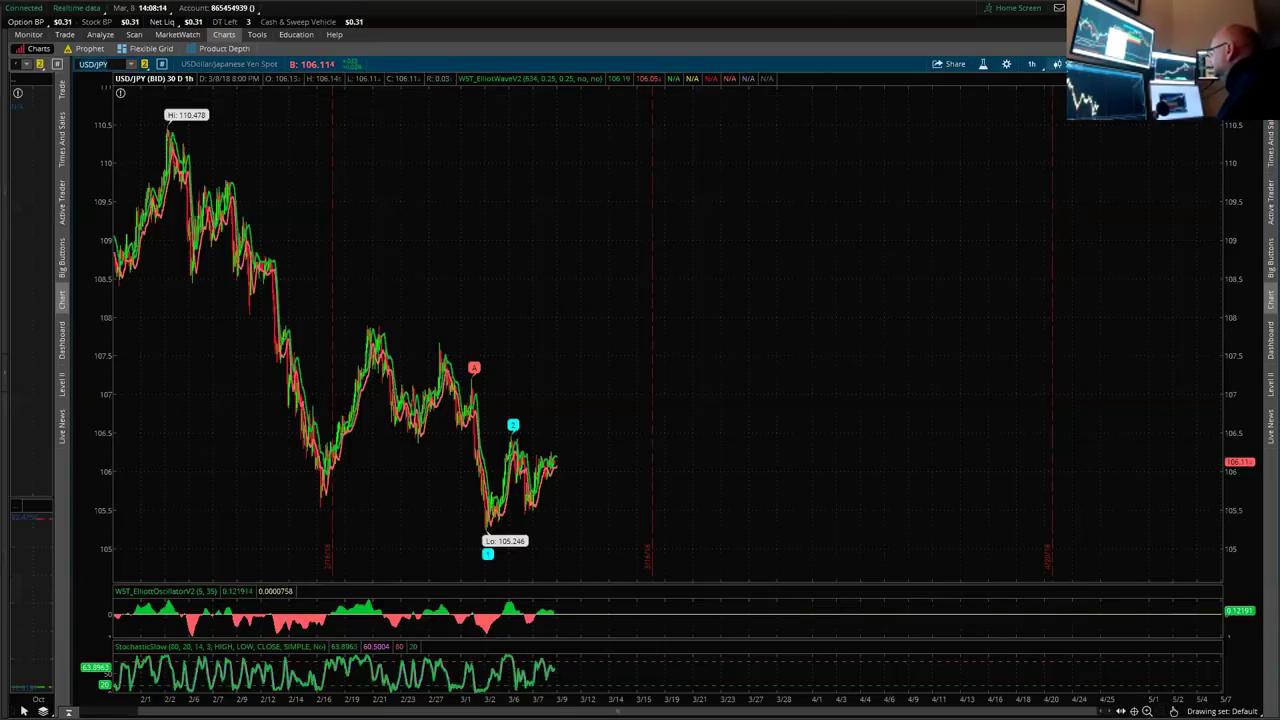
Set the WST_ElliotWaveV2 start bar to 177 and apply it to the USD/JPY hourly chart.
click(984, 64)
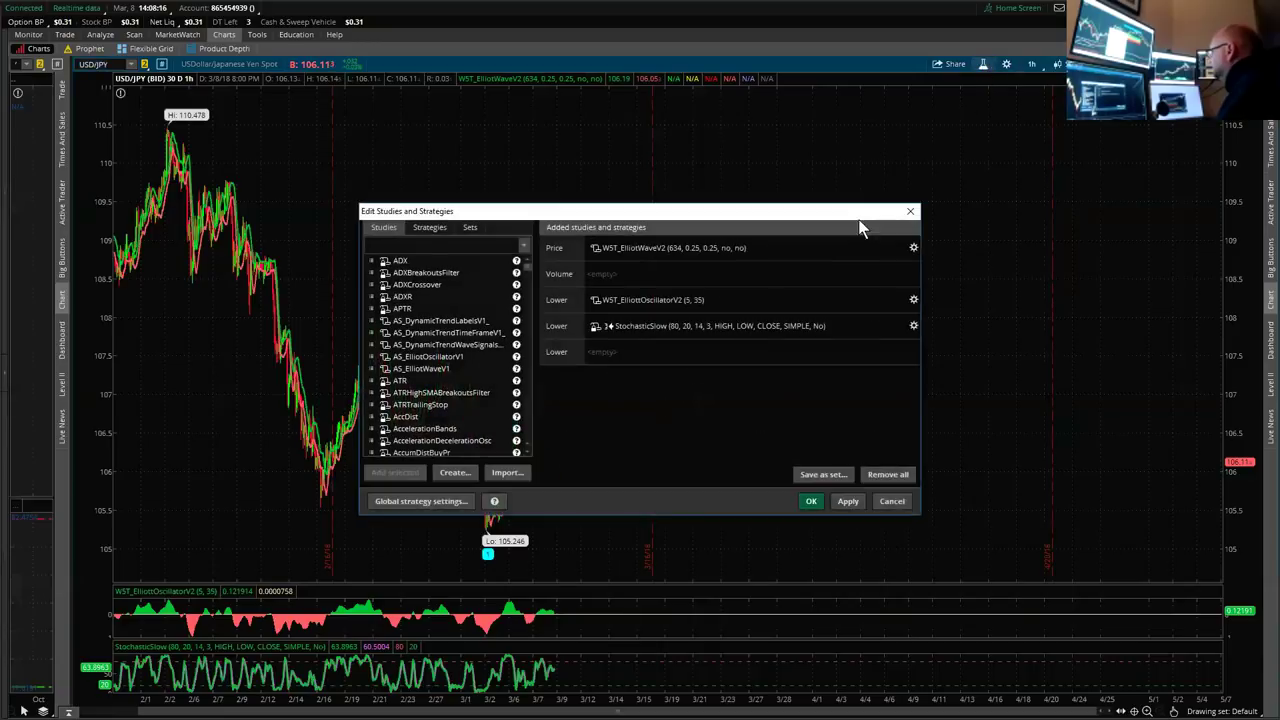
click(913, 247)
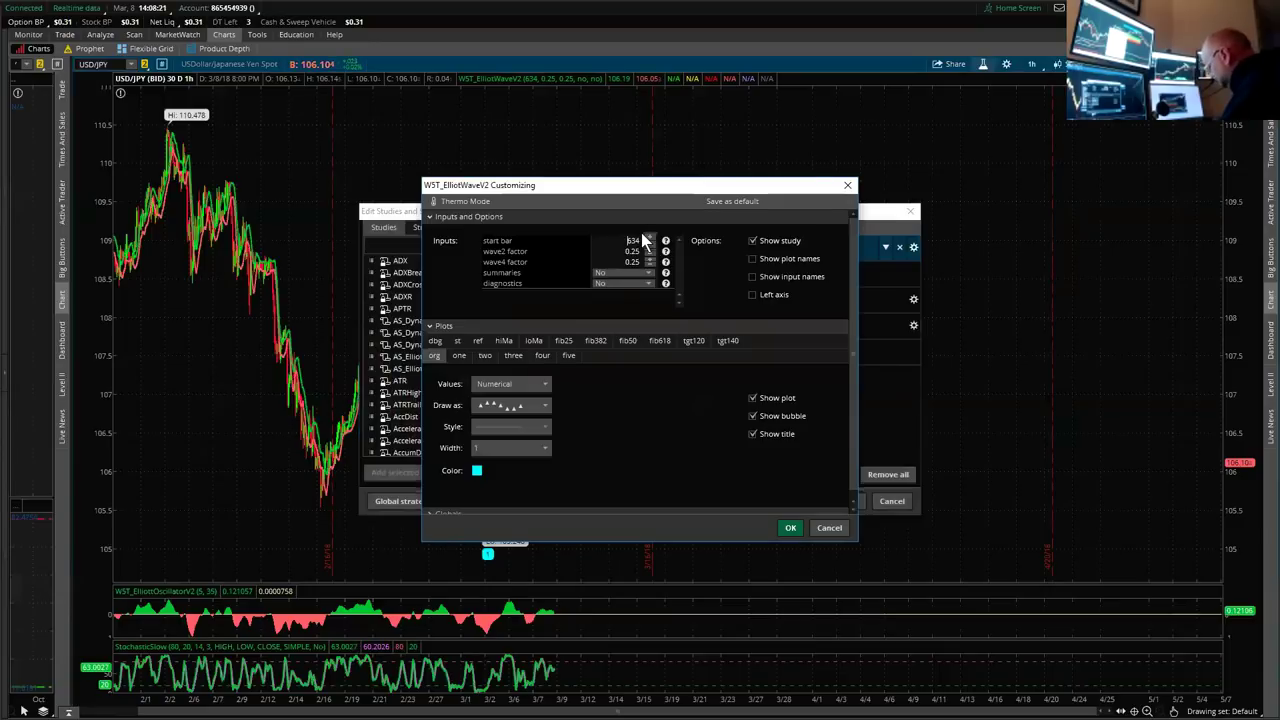
text(6)
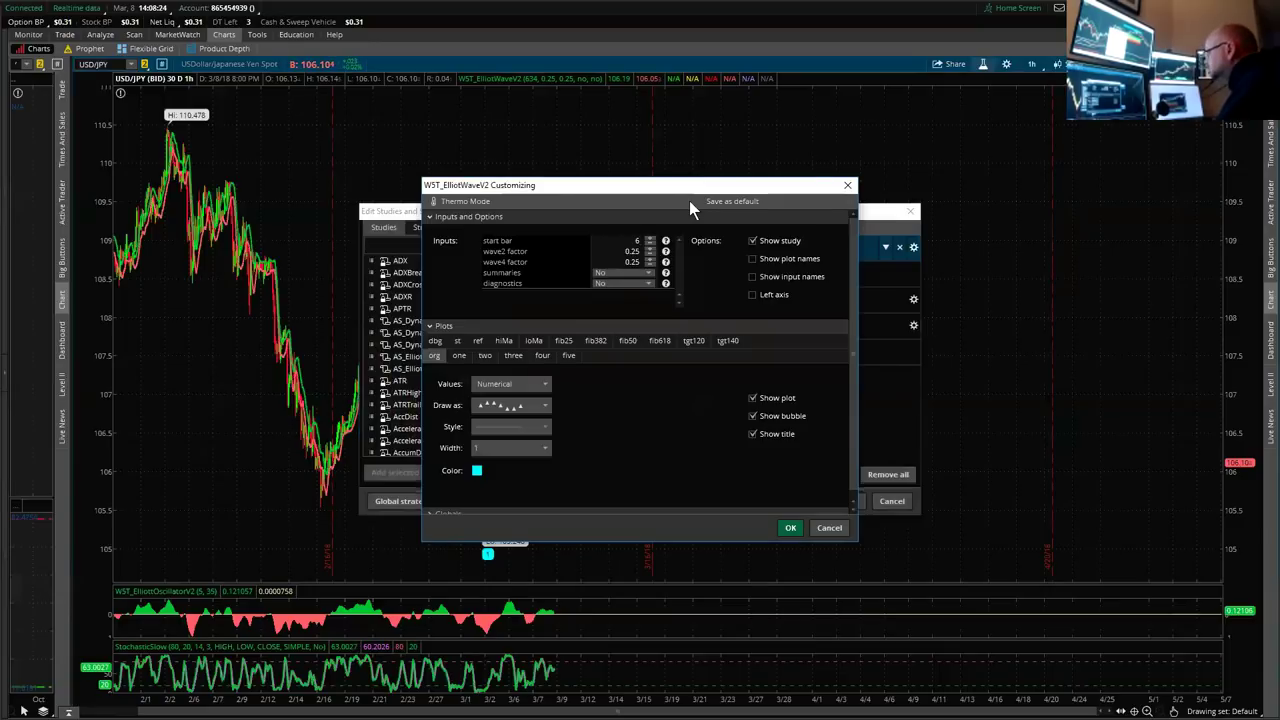
key(BackSpace)
text(177)
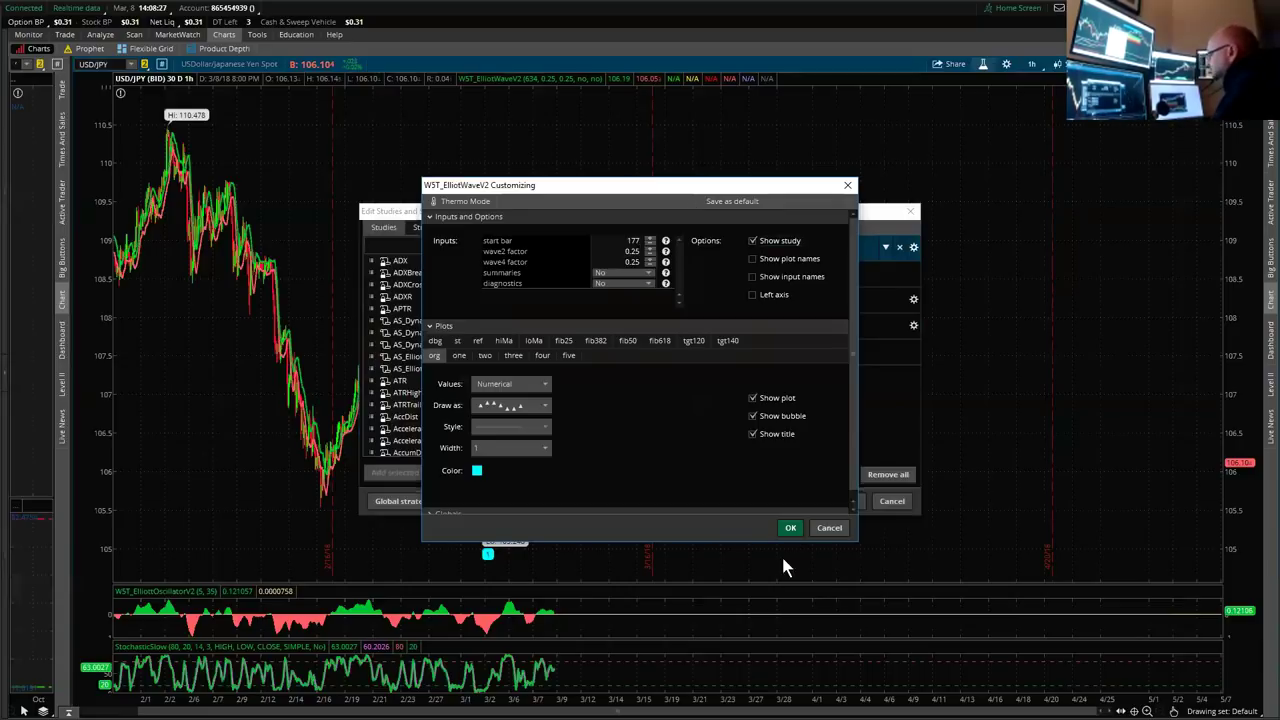
click(790, 528)
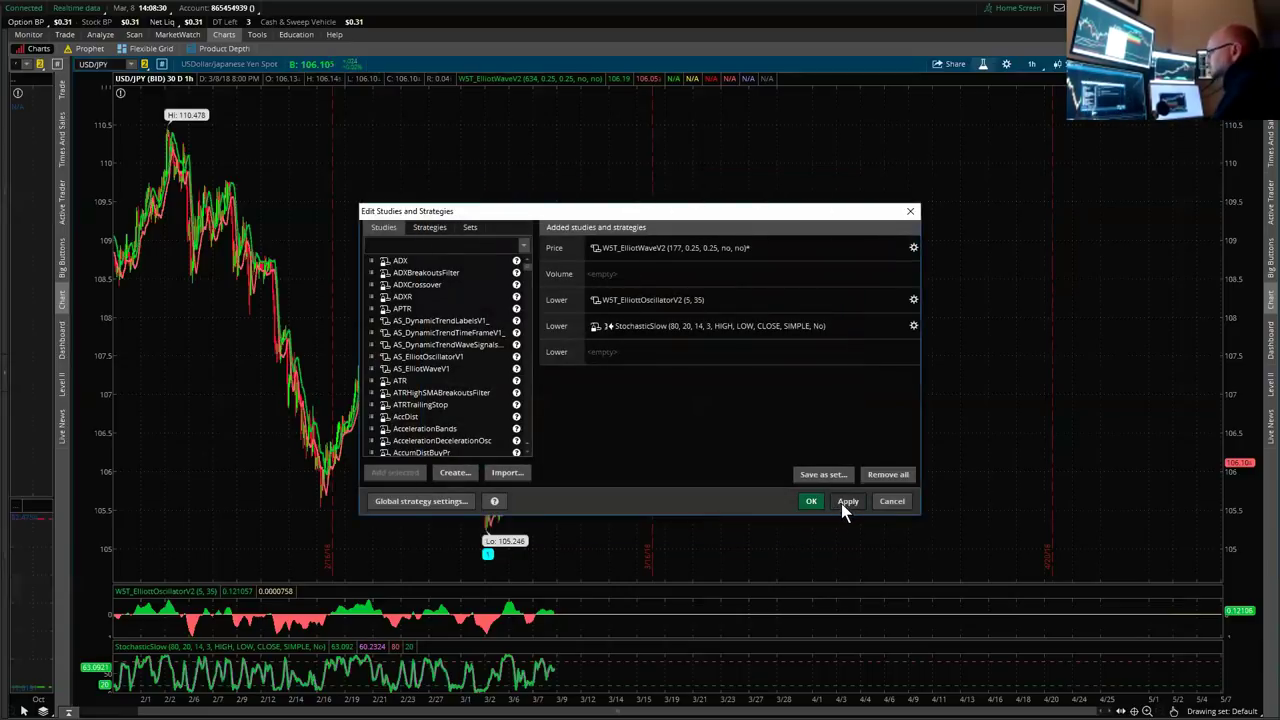
click(846, 502)
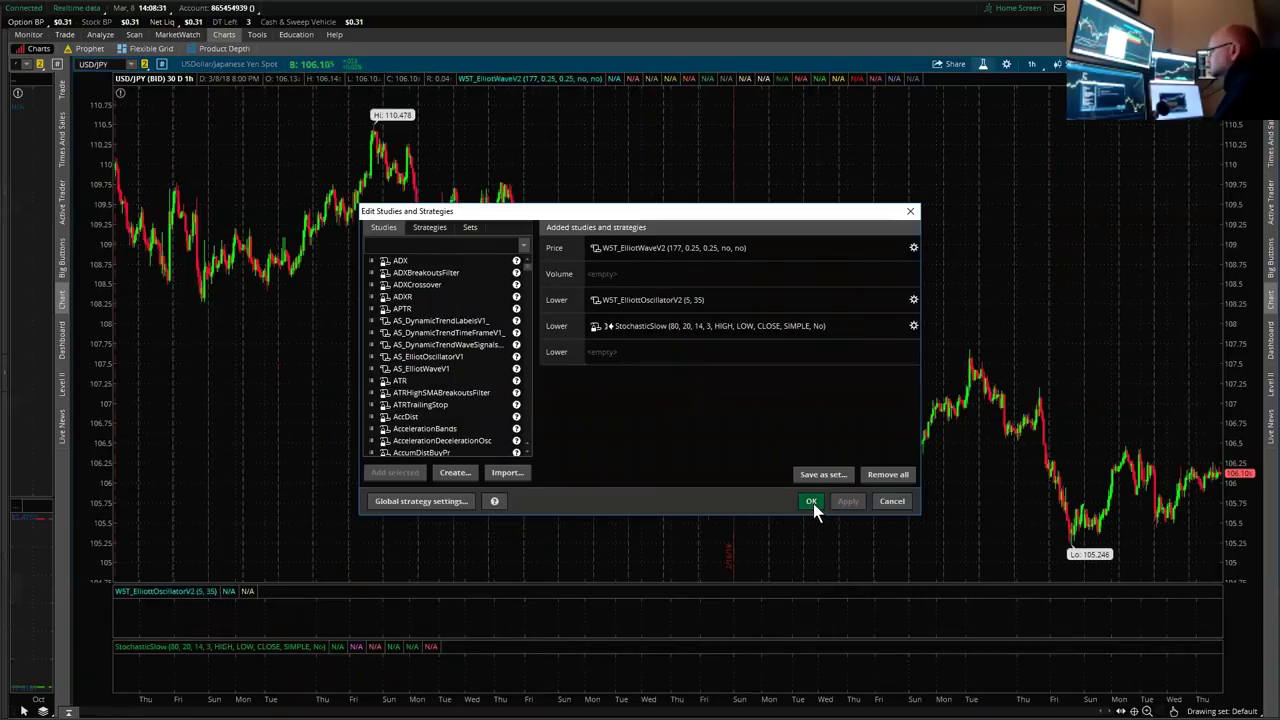
click(811, 502)
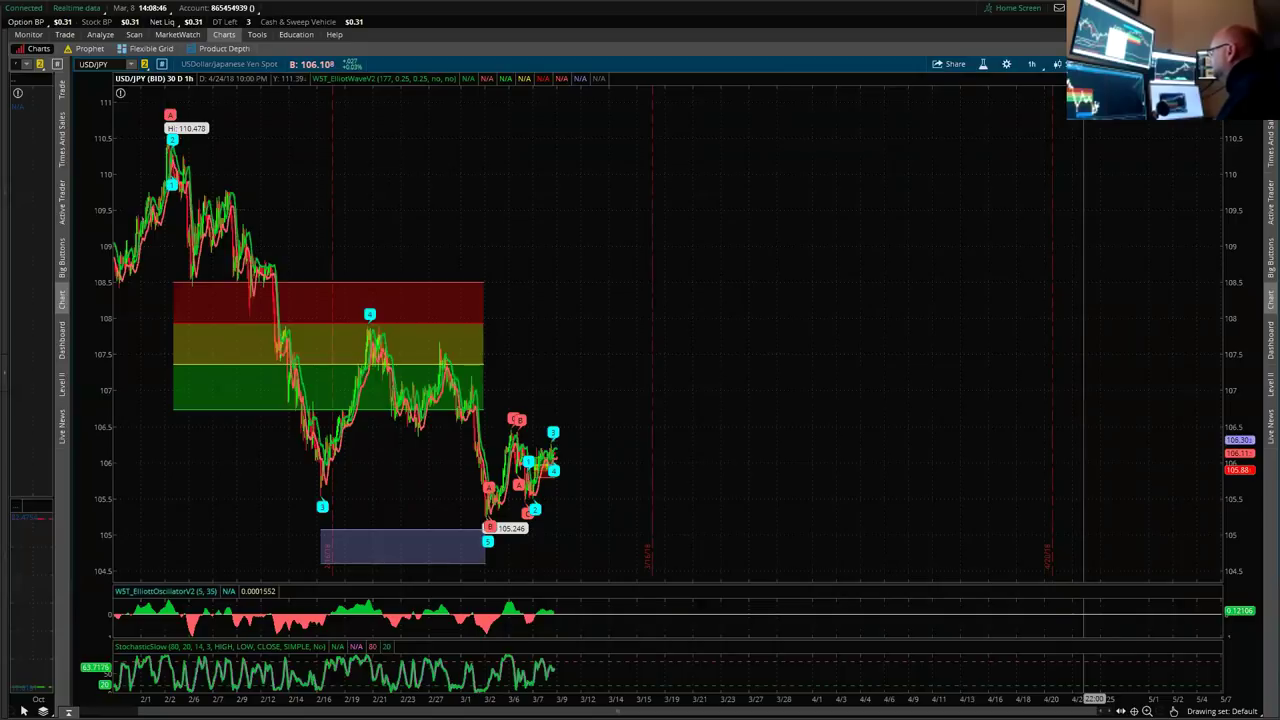
Return to the standard pointer and examine the USD/JPY section around waves 3 to 5, comparing price with the oscillator and stochastic.
click(1058, 64)
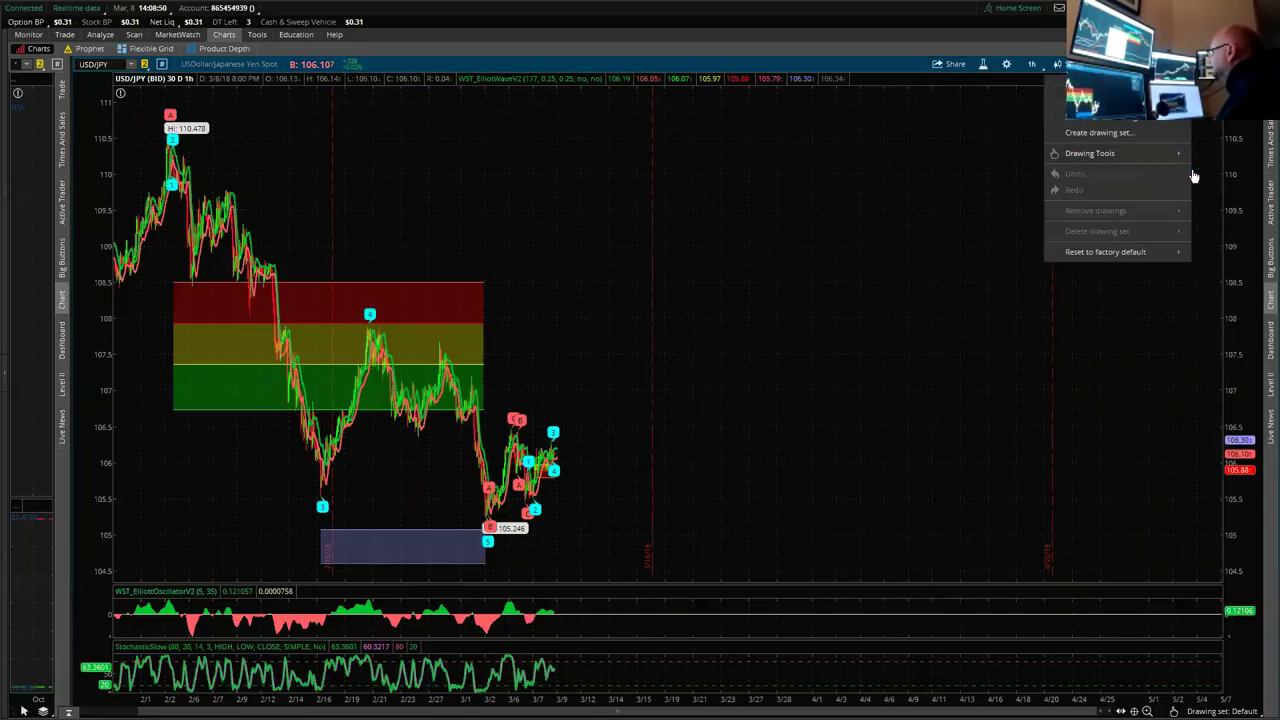
mouse_move(1154, 152)
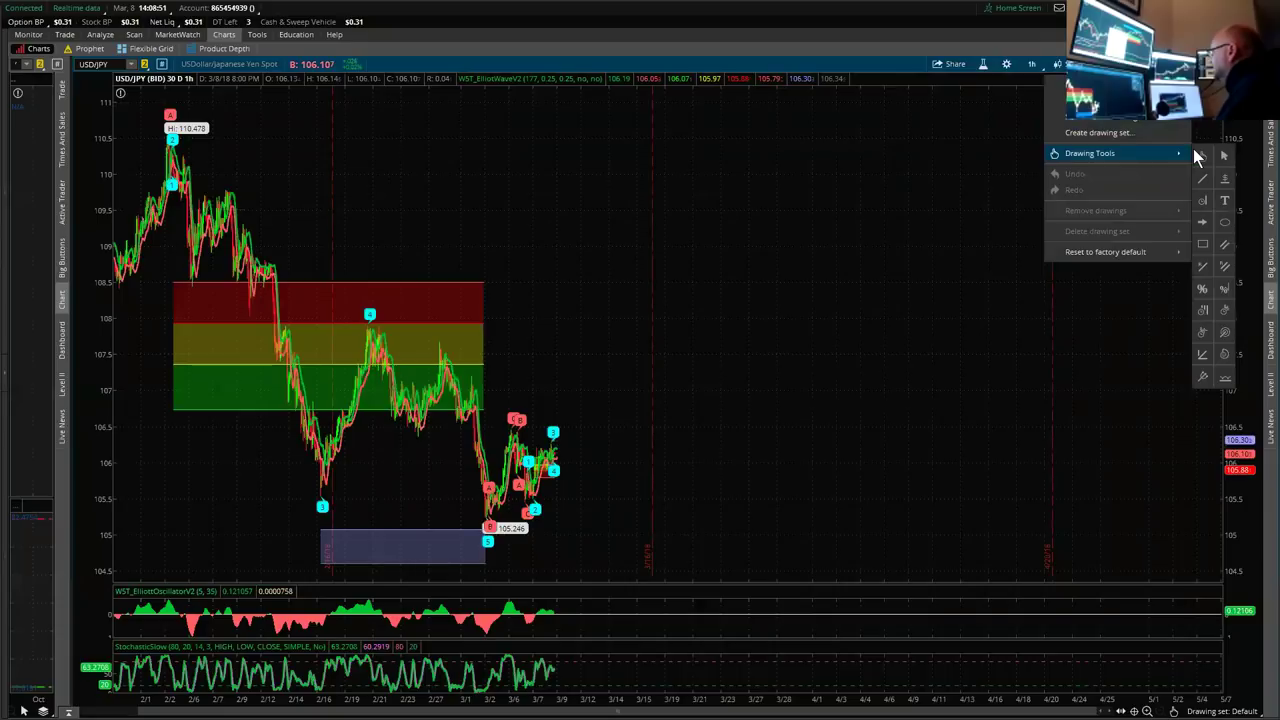
click(1218, 158)
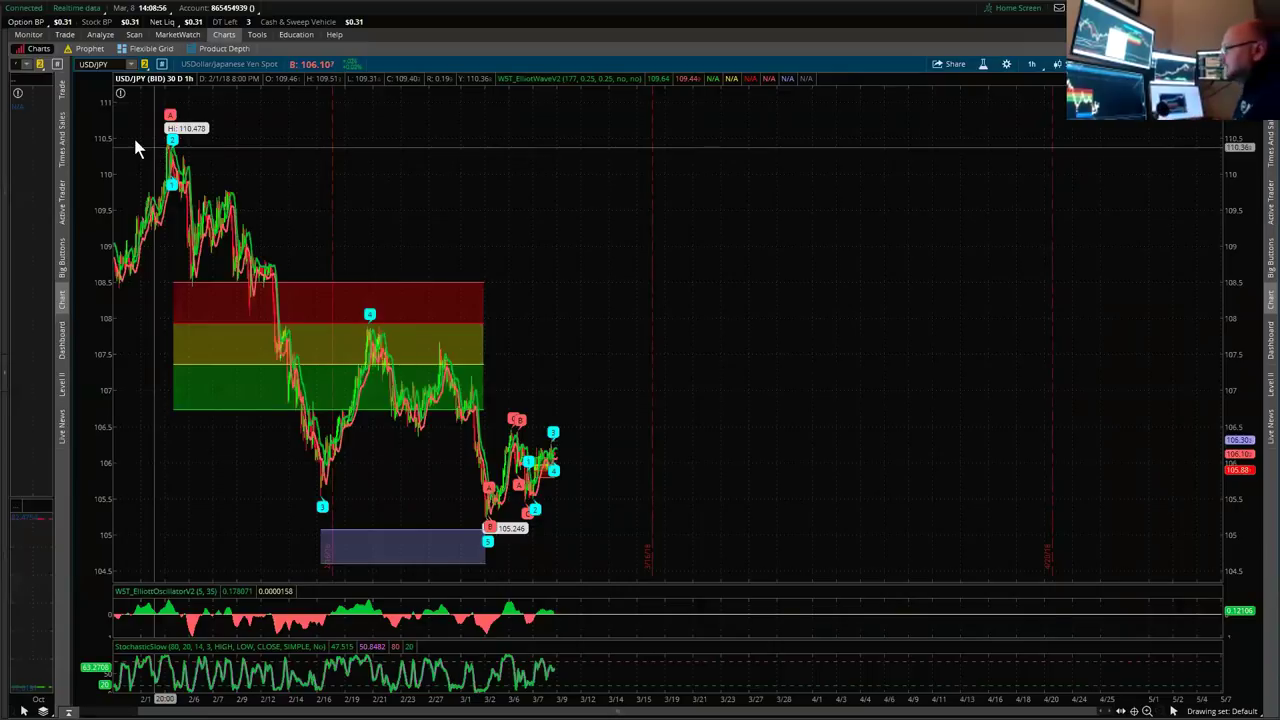
drag(158, 165, 497, 302)
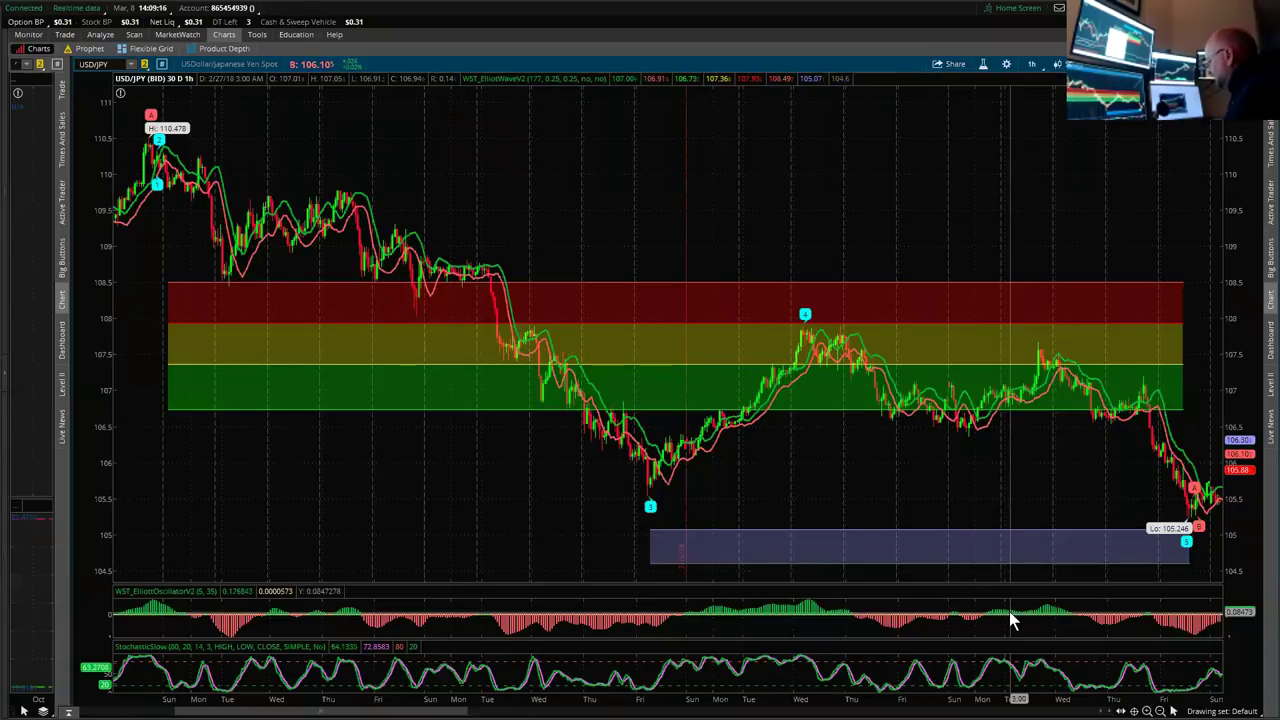
drag(998, 692, 580, 634)
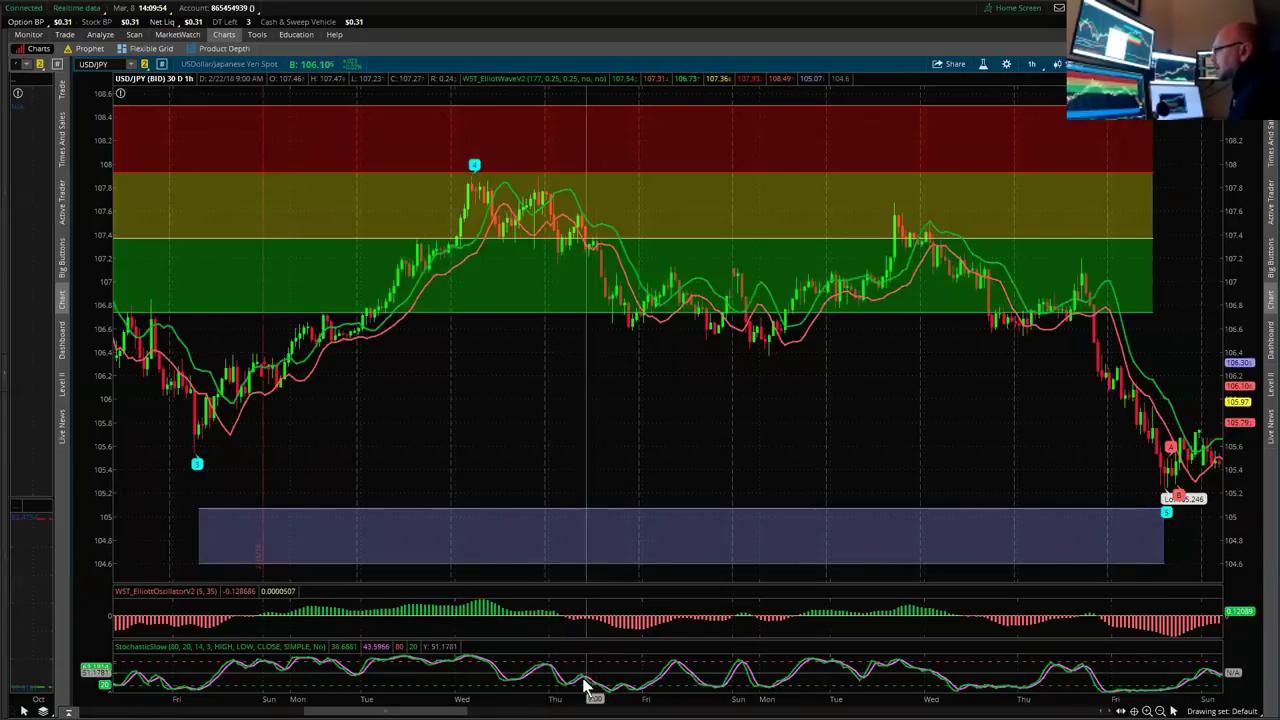
drag(430, 698, 375, 700)
drag(832, 700, 914, 694)
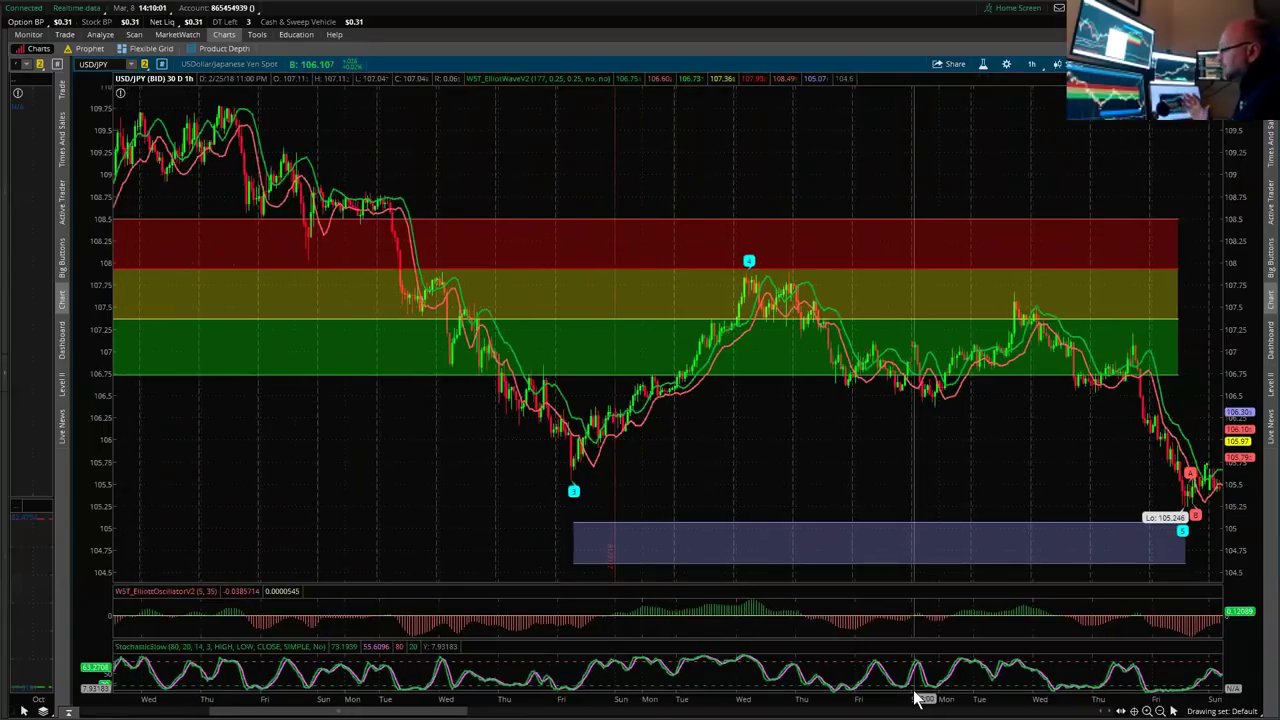
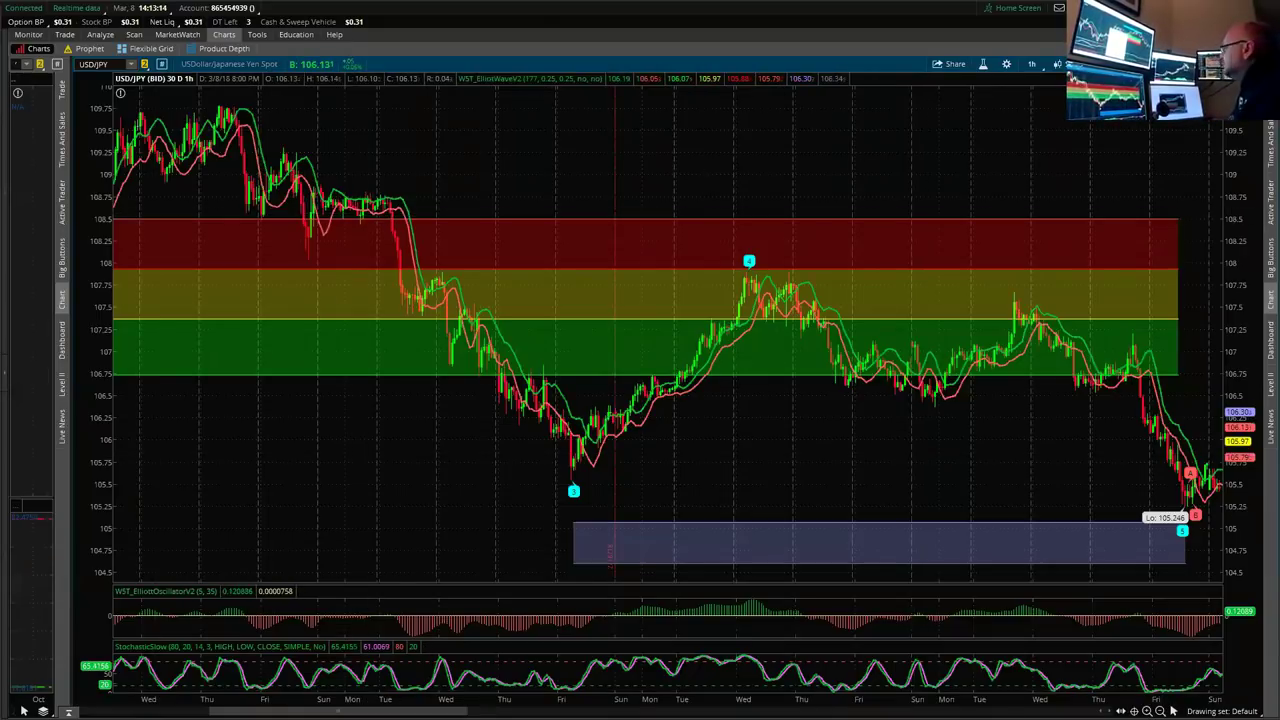
Move the thinkorswim window out of the way and switch to NinjaTrader with its ES 06-18 chart maximized.
drag(959, 10, 677, 64)
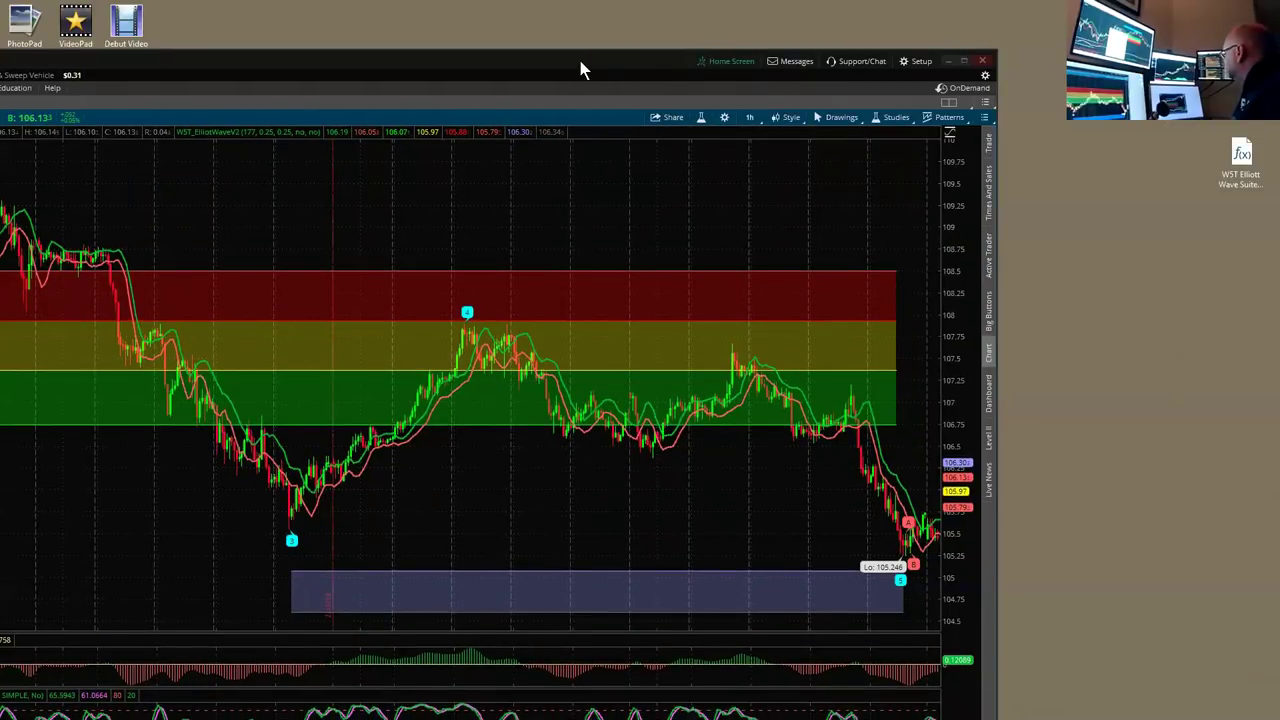
key(super+d)
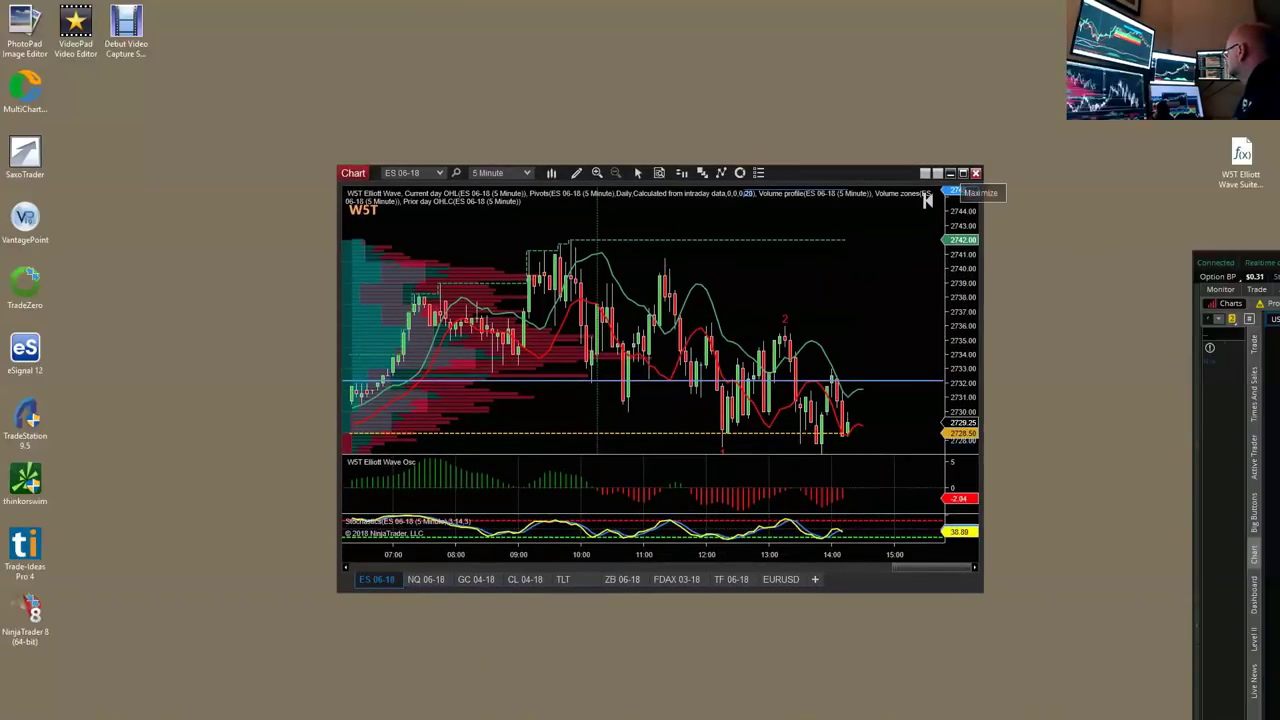
click(968, 176)
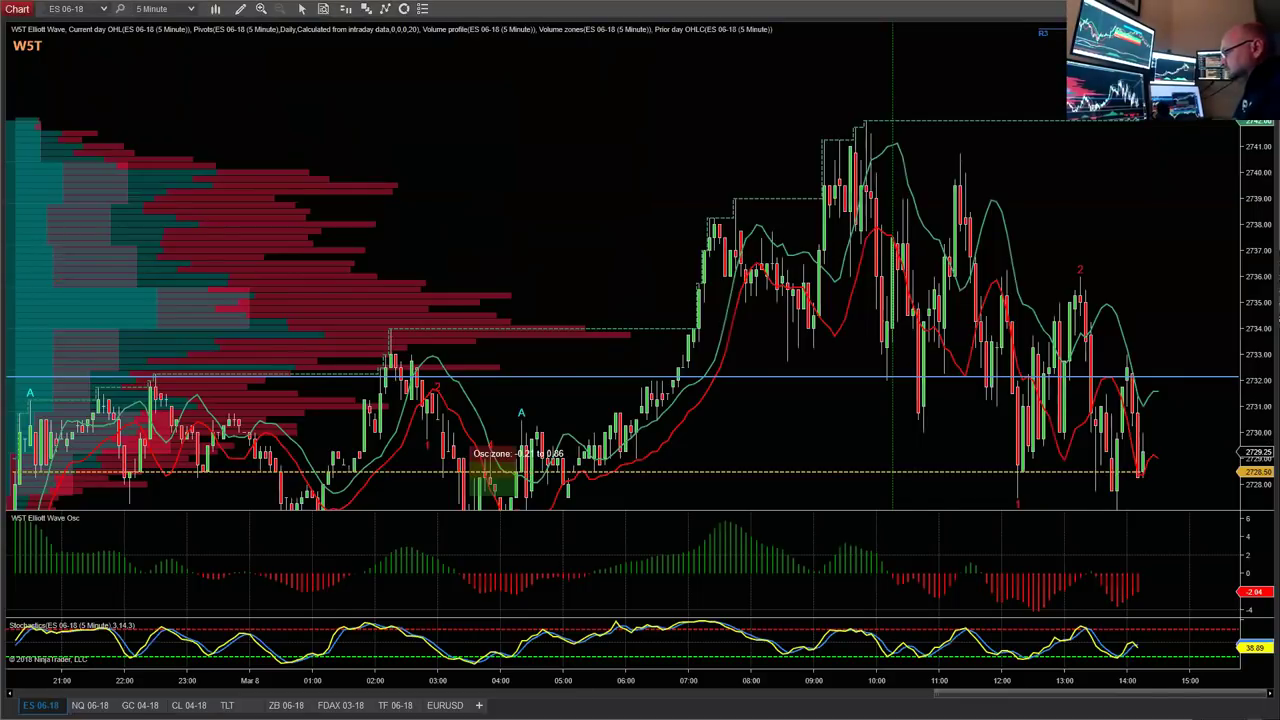
Show the GC 04-18 chart and change its interval from minutes to 1 day.
click(140, 705)
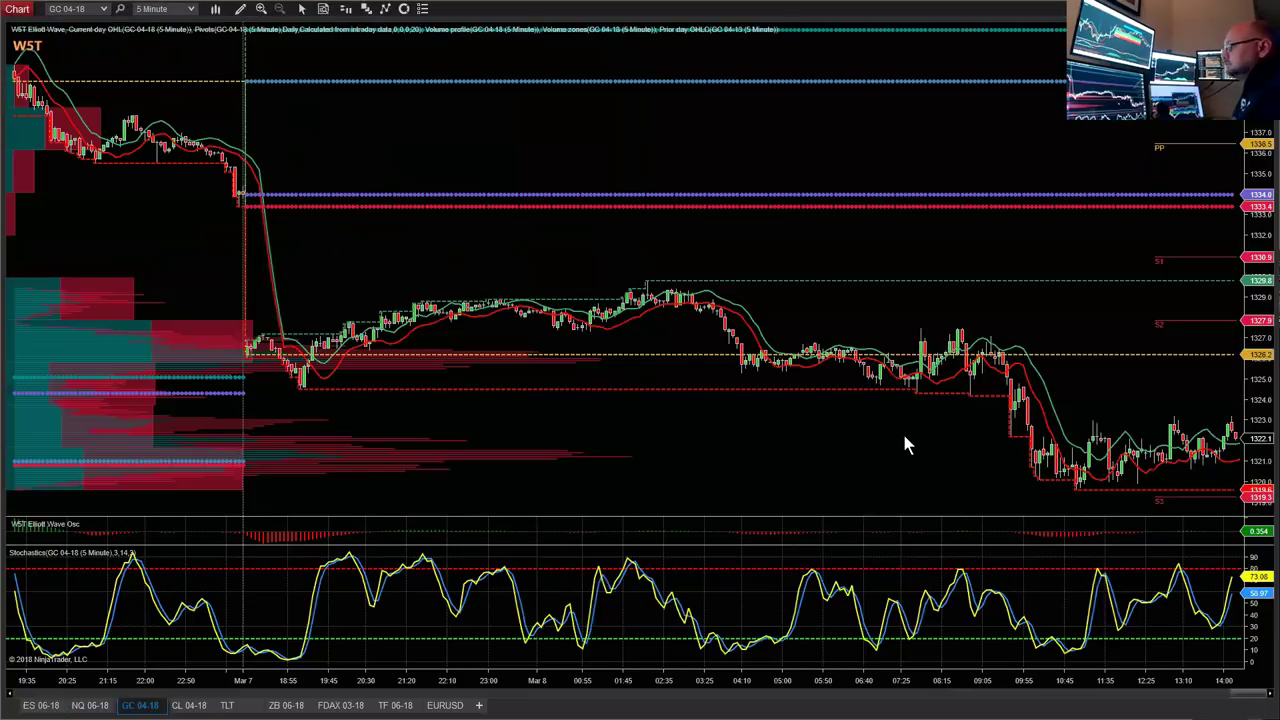
drag(728, 433, 562, 413)
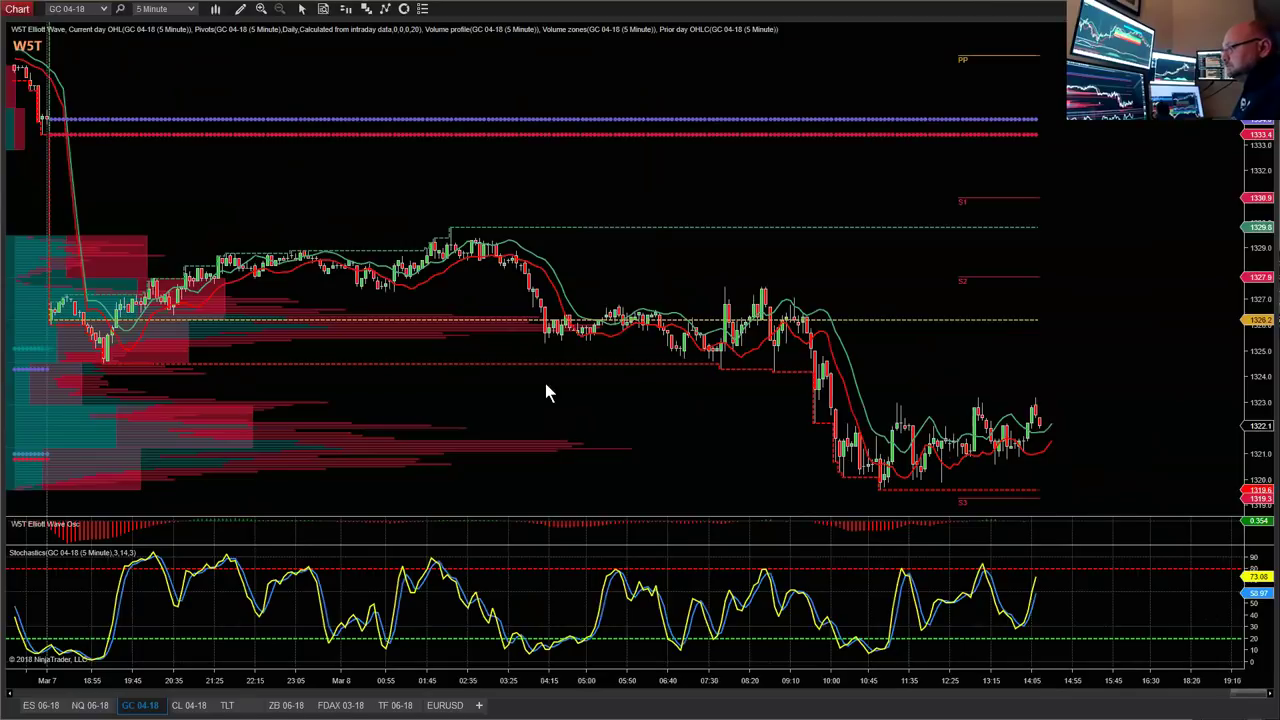
click(190, 9)
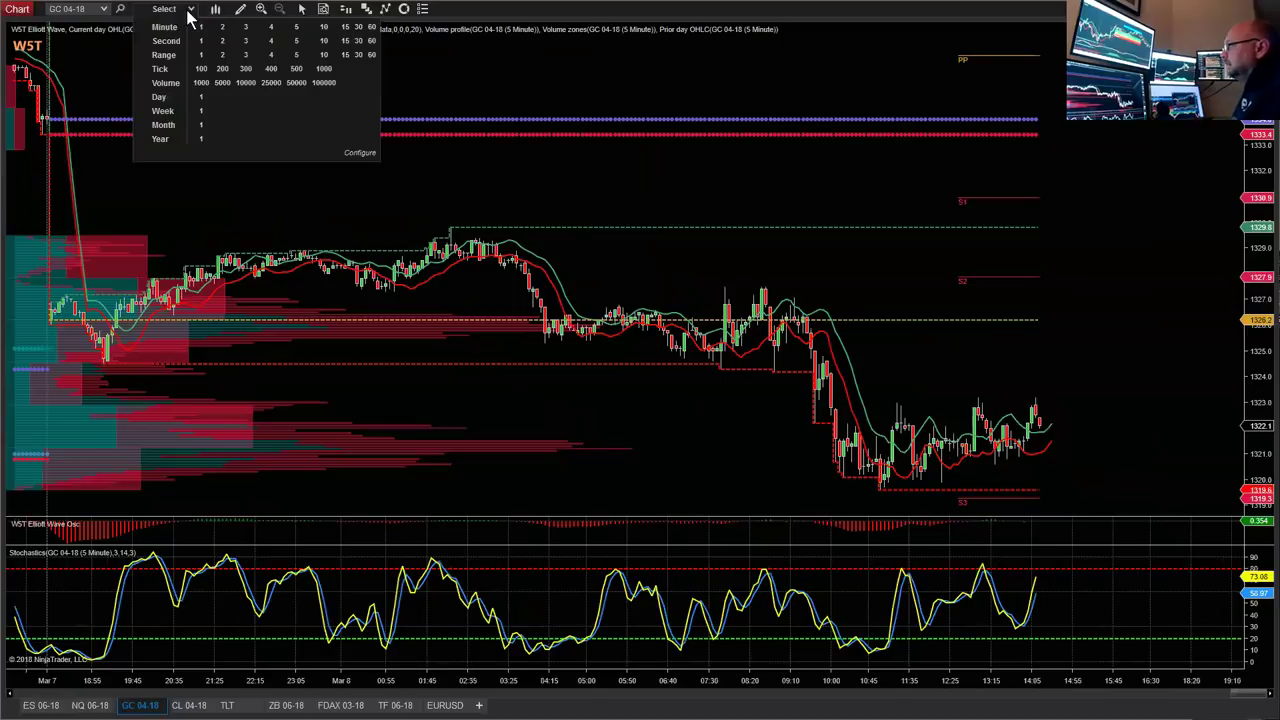
click(201, 98)
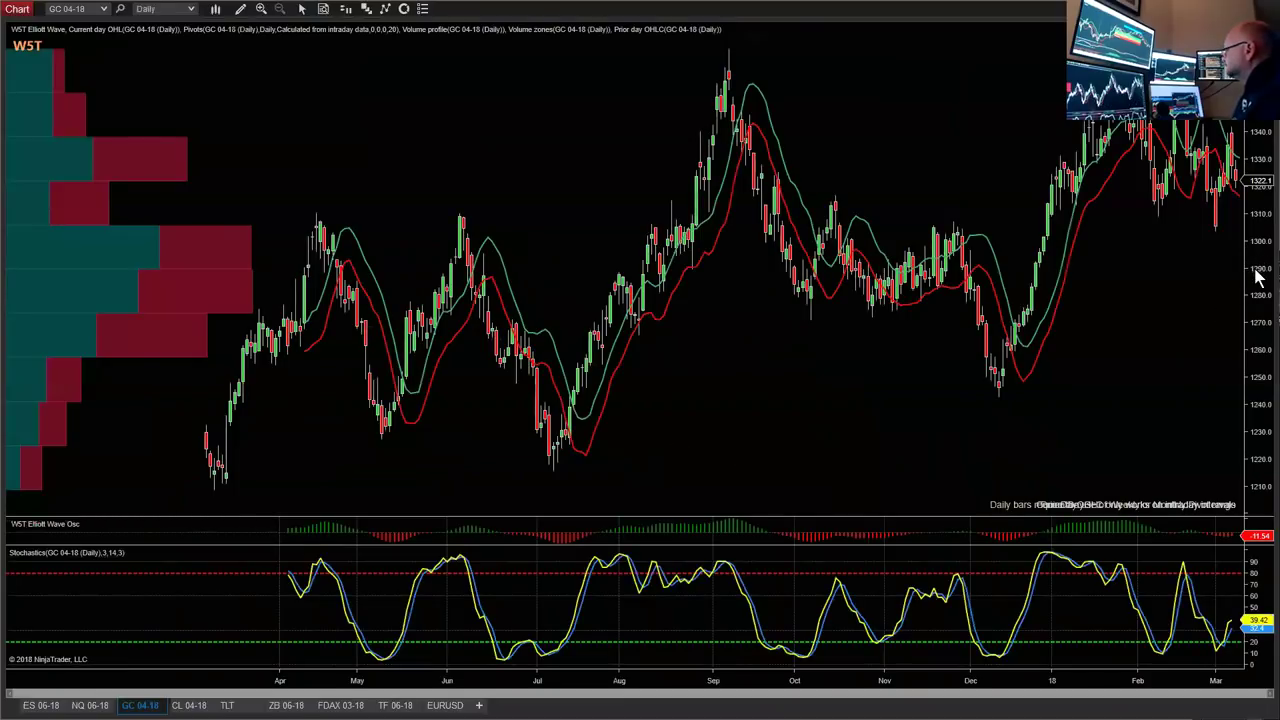
scroll(872, 472, down, 3)
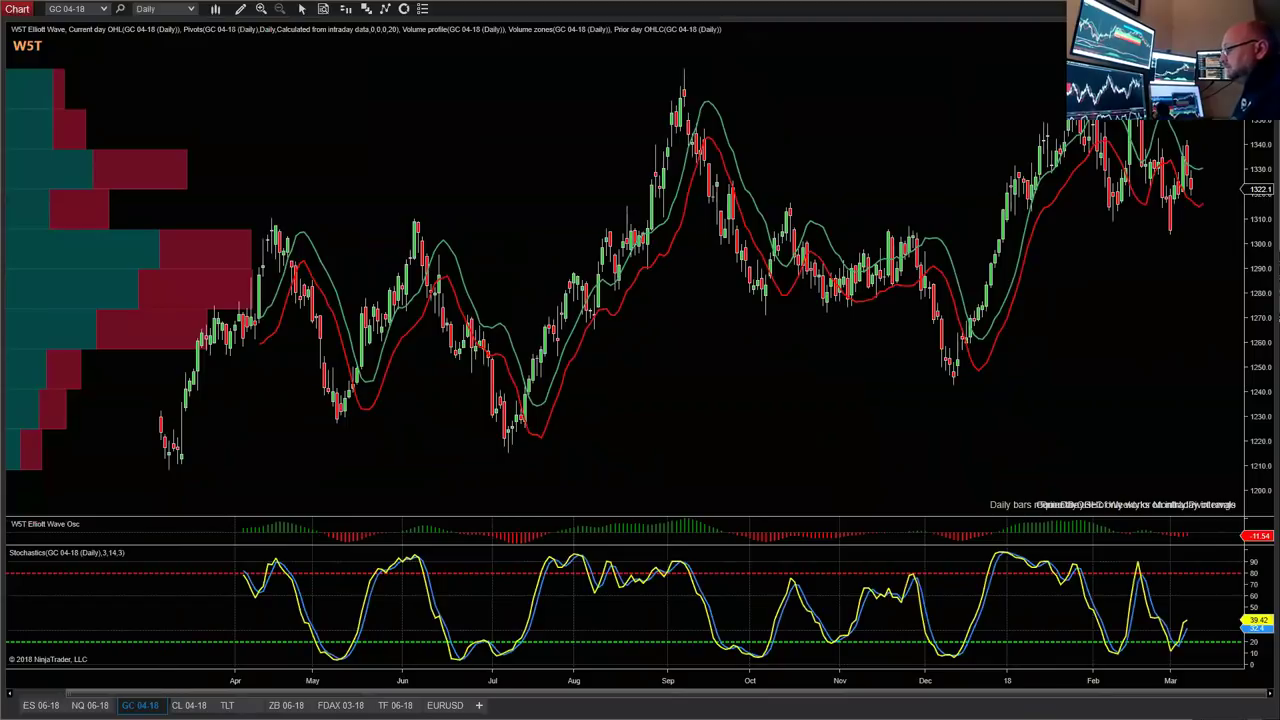
Show the NQ 06-18 chart with more price history and open its data series settings.
click(90, 705)
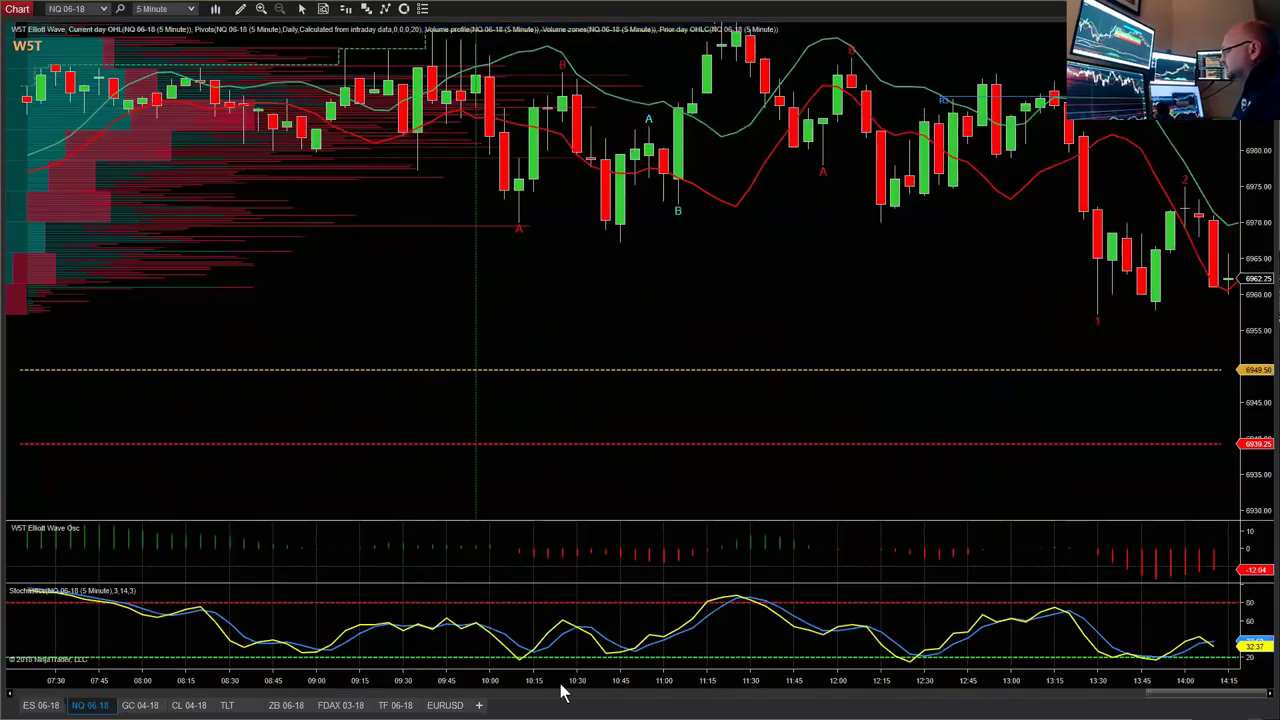
drag(557, 689, 760, 692)
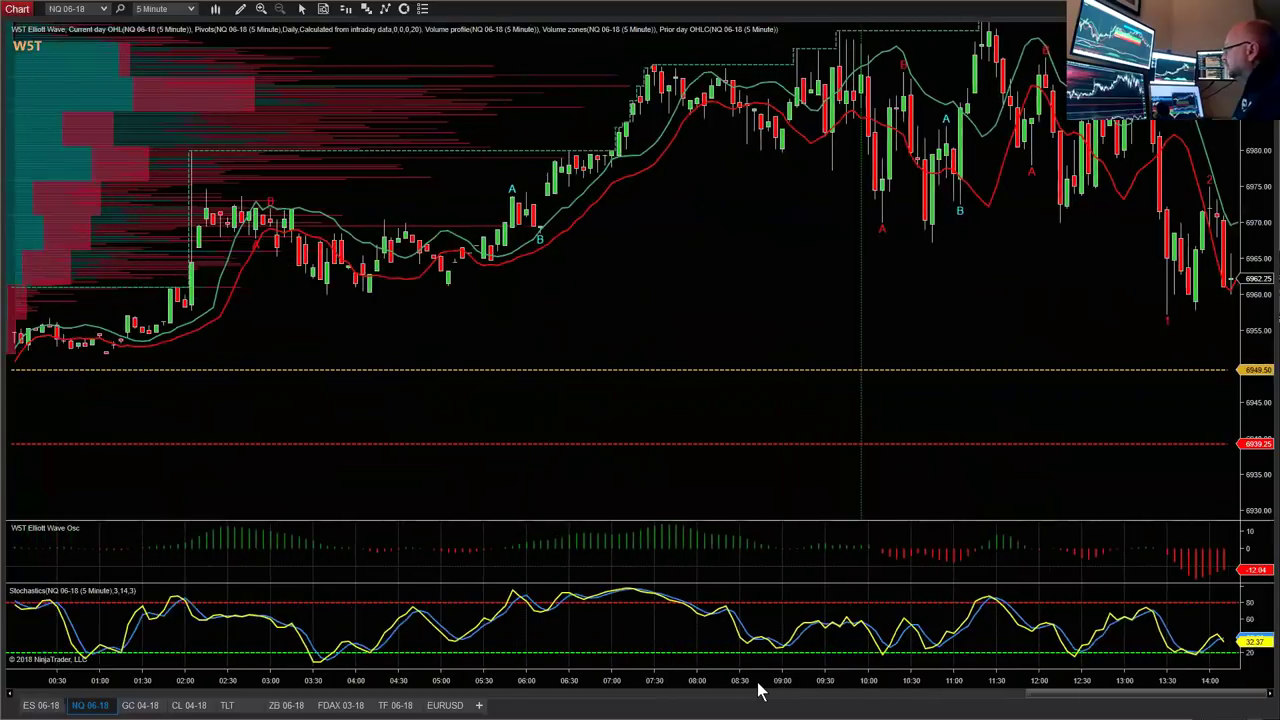
drag(1248, 218, 828, 370)
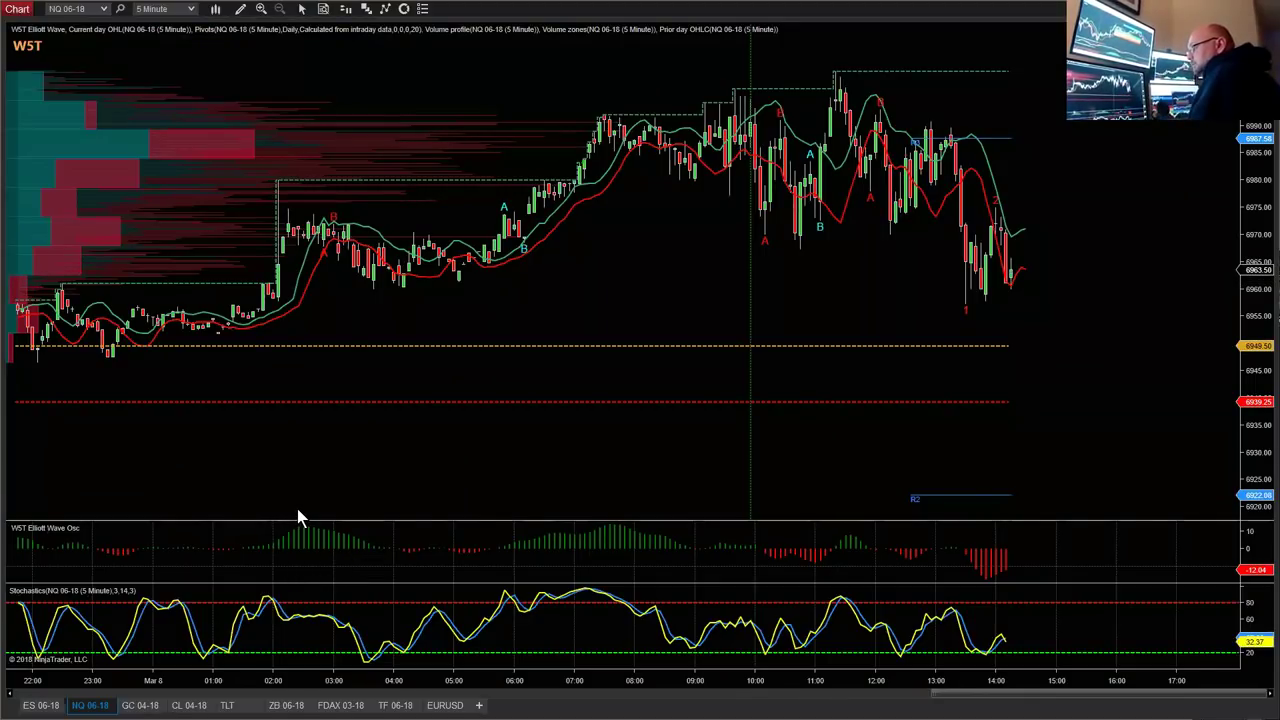
right_click(629, 256)
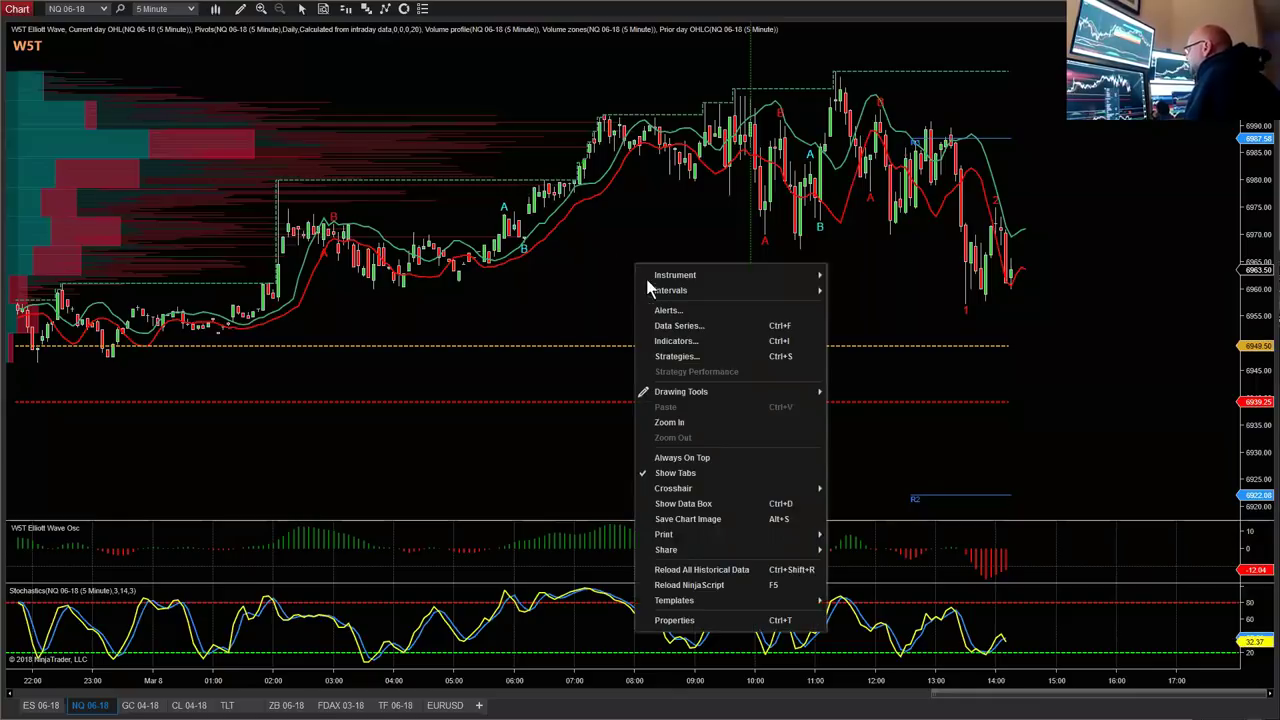
click(679, 327)
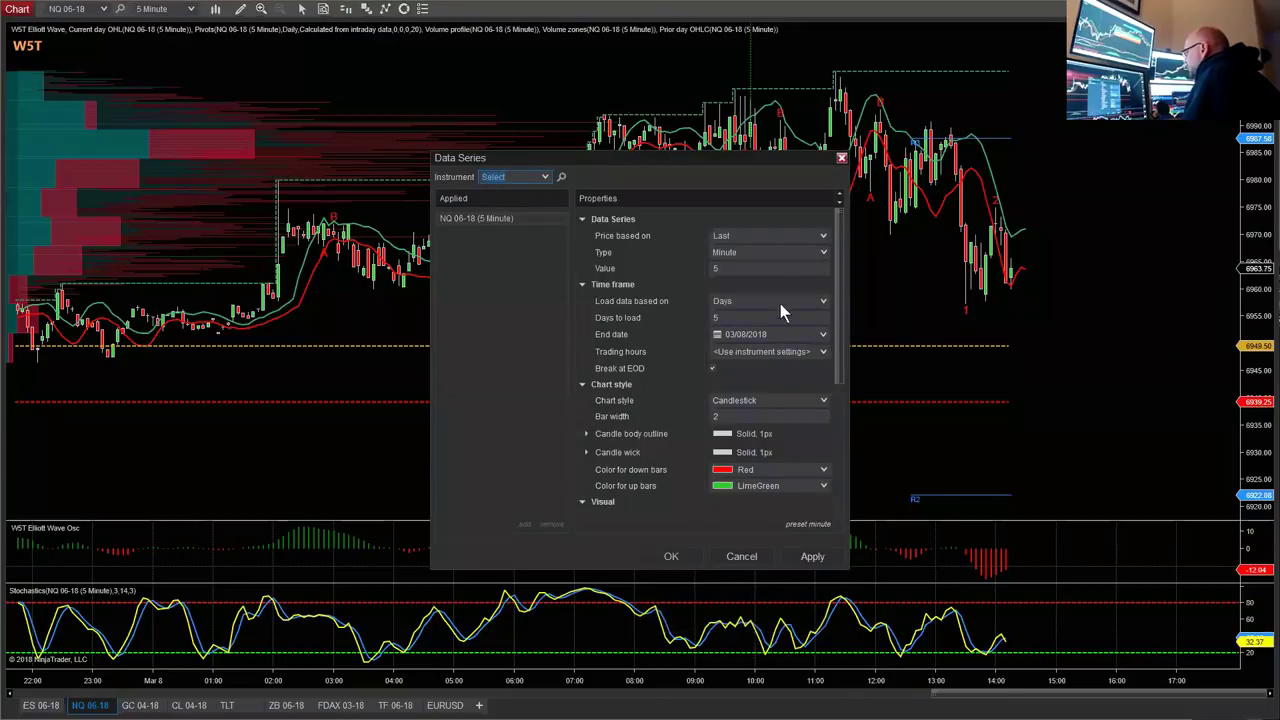
Try Renko as the bar type of the NQ 06-18 data series.
click(824, 256)
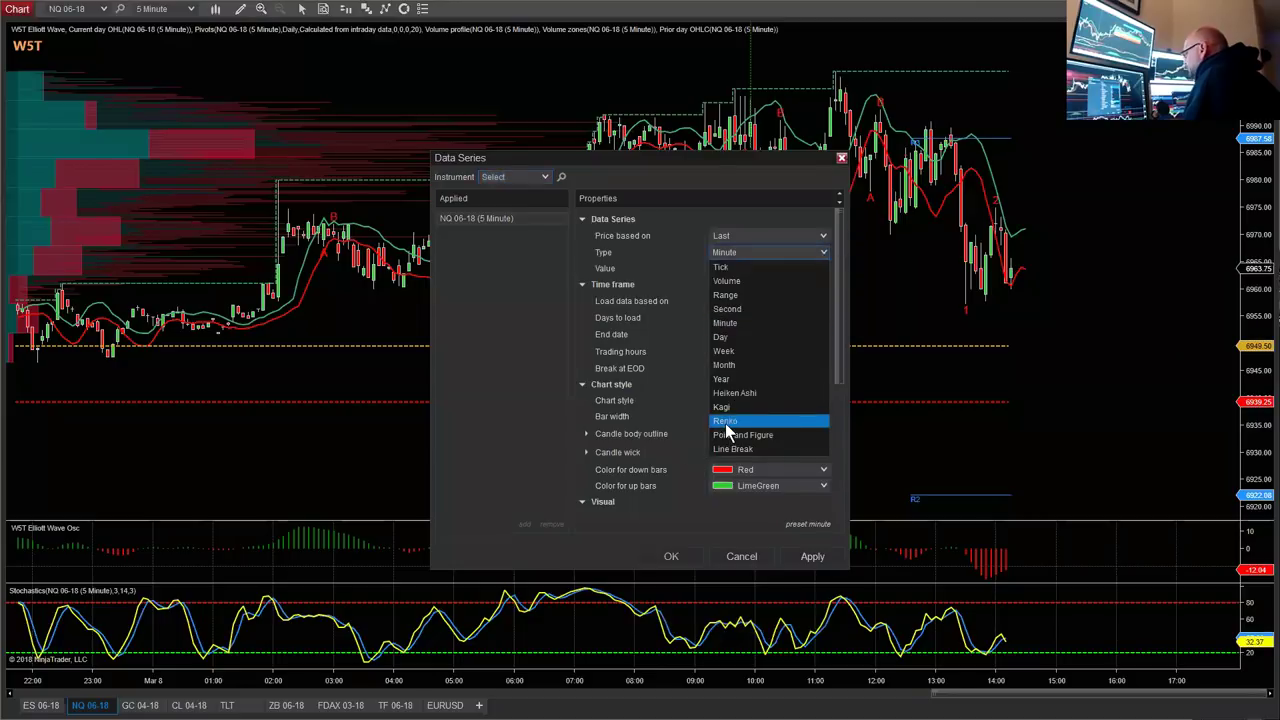
click(660, 430)
key(r)
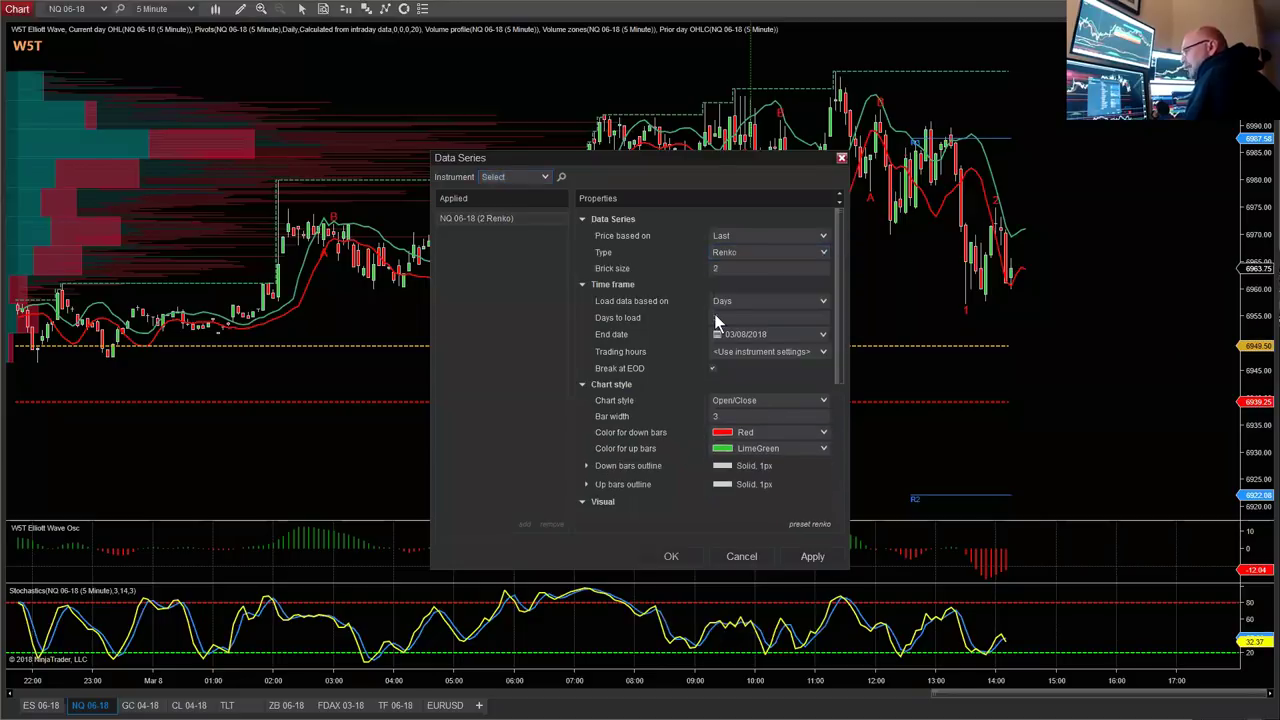
Set the NQ 06-18 data series to Tick bars with a value of 250 and apply it.
click(822, 255)
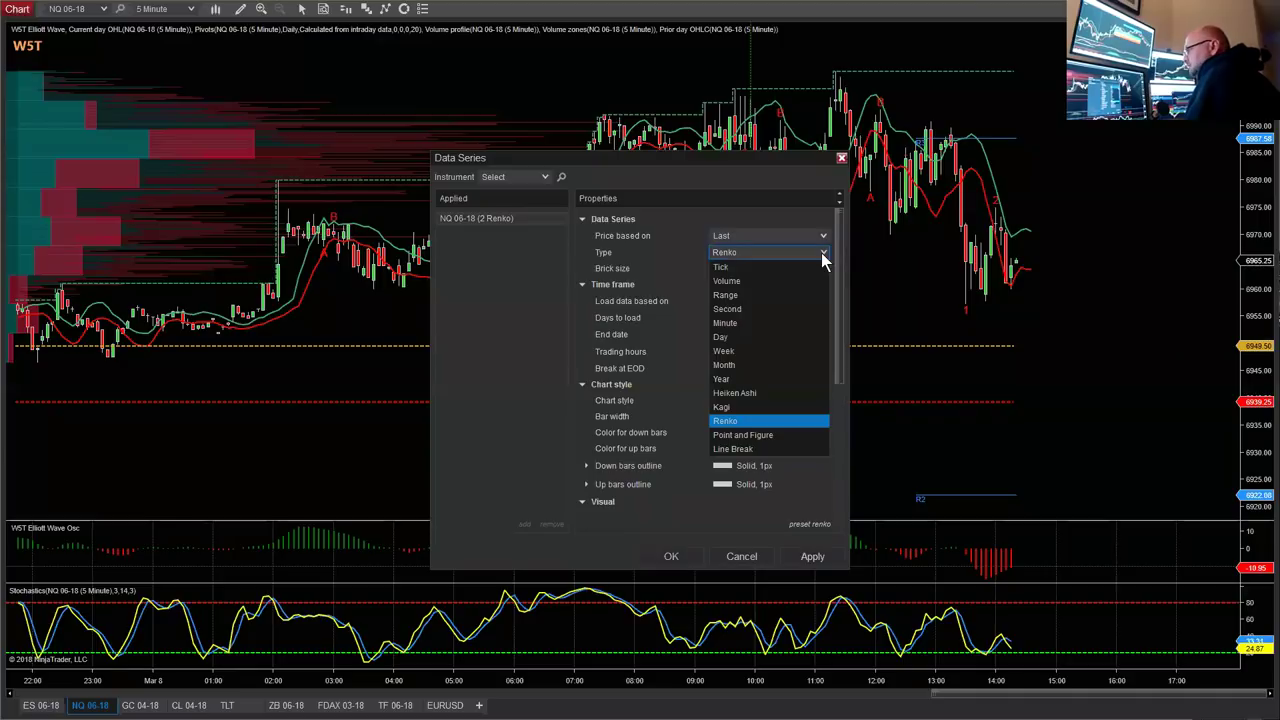
click(733, 266)
click(745, 268)
text(250)
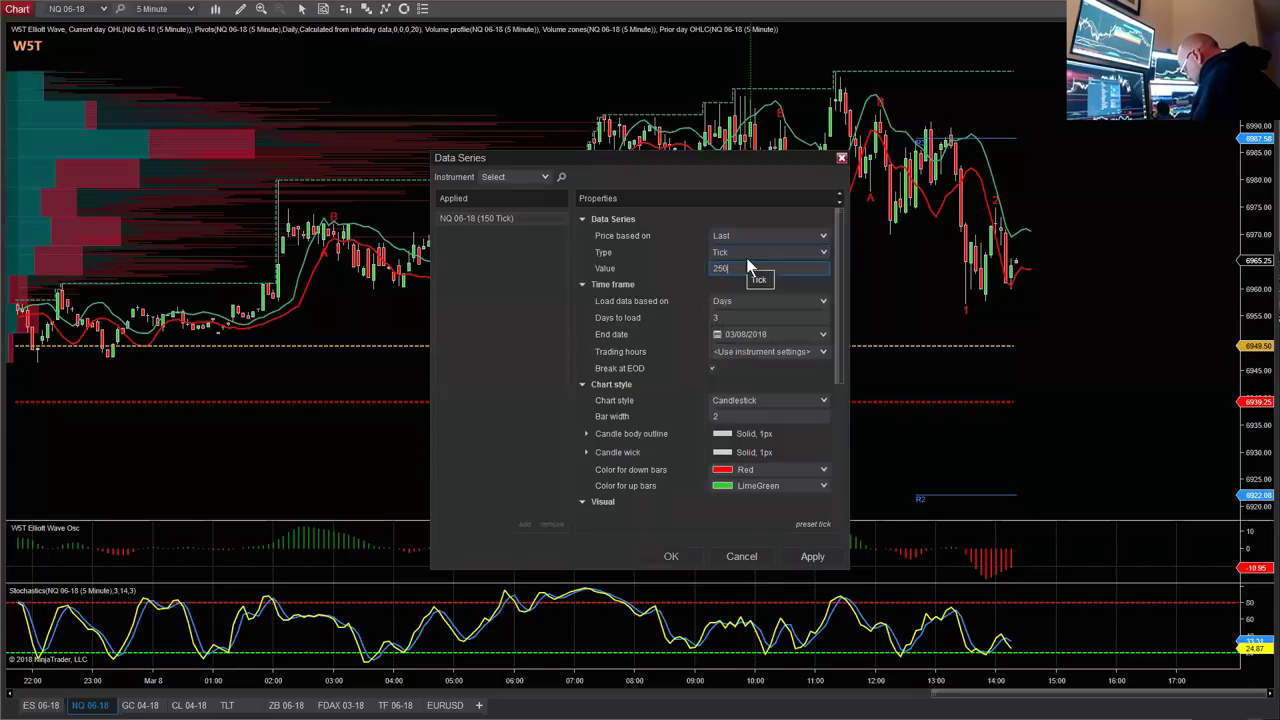
key(Return)
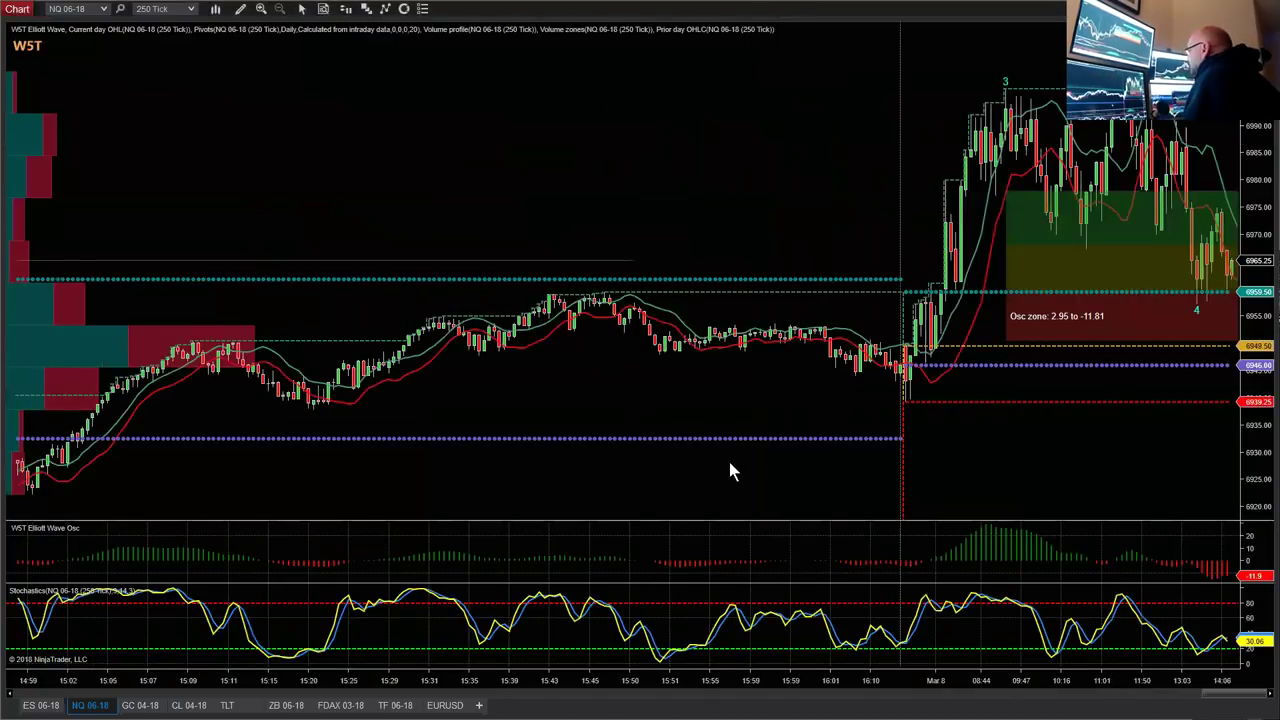
Restart the Elliott Wave count on the 250-tick NQ chart from the low near 13:16, and from the swing low near 14:53.
drag(974, 457, 804, 455)
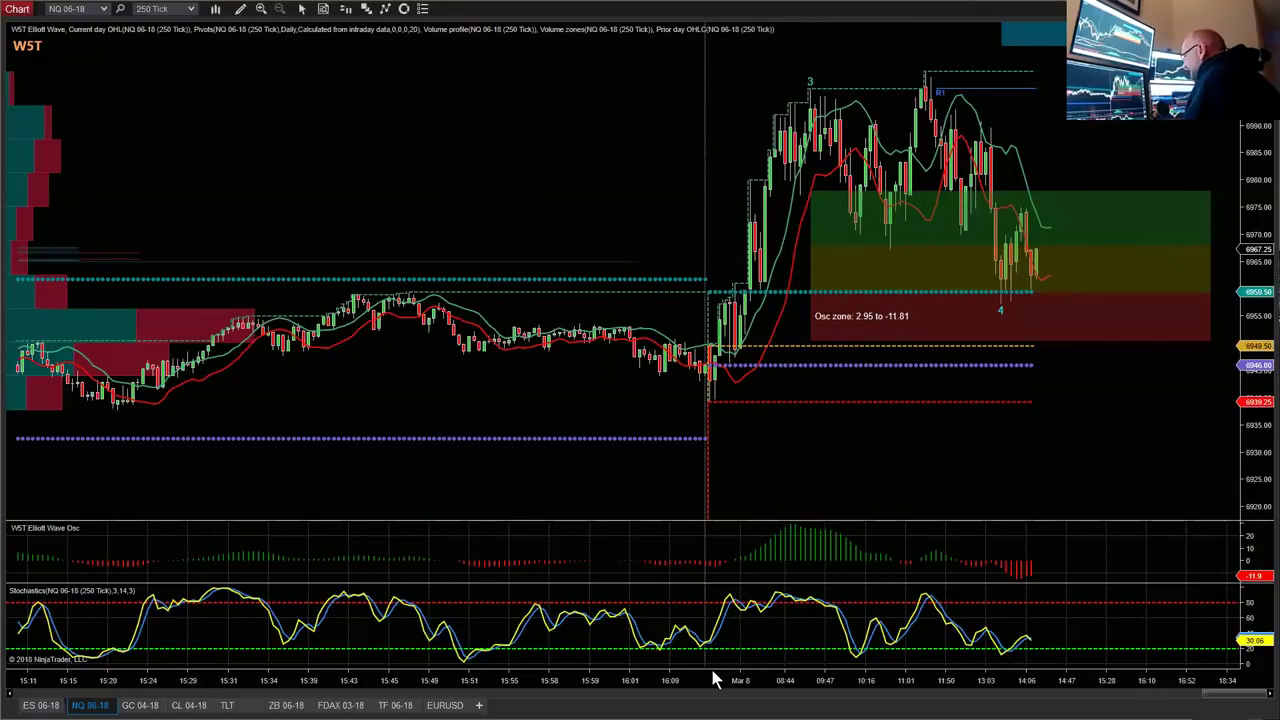
drag(826, 680, 827, 441)
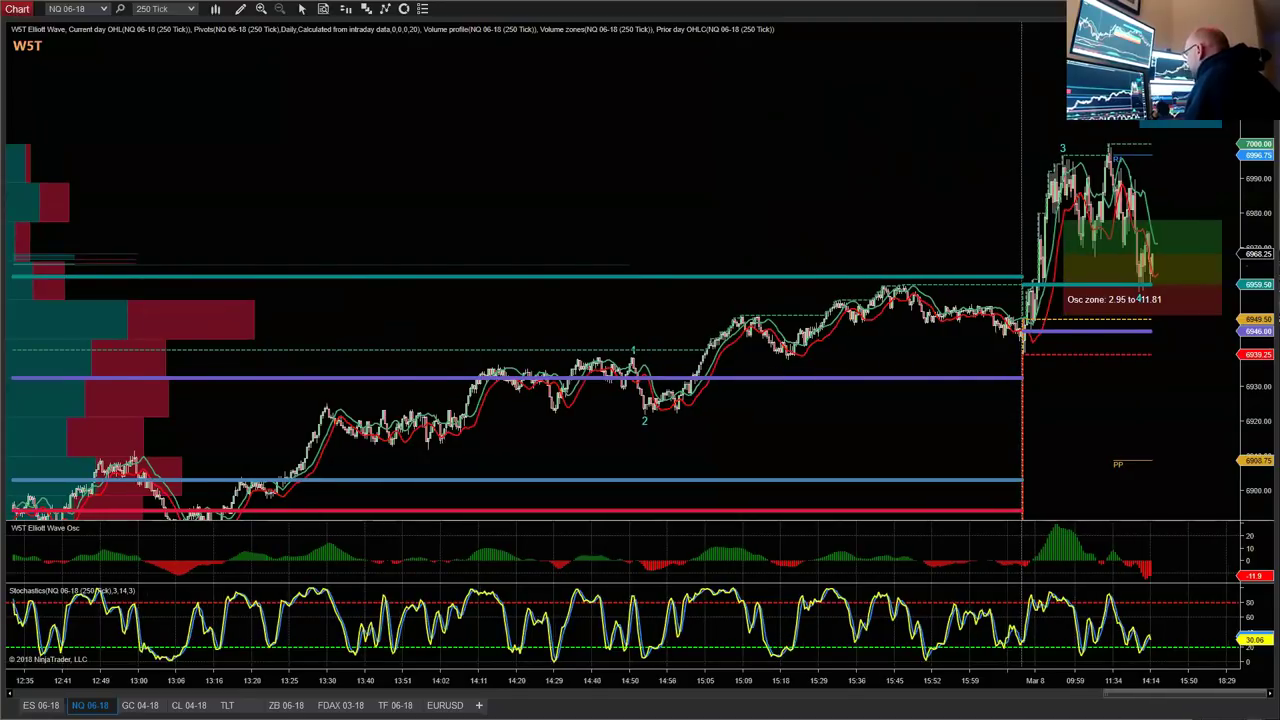
drag(1262, 262, 1256, 344)
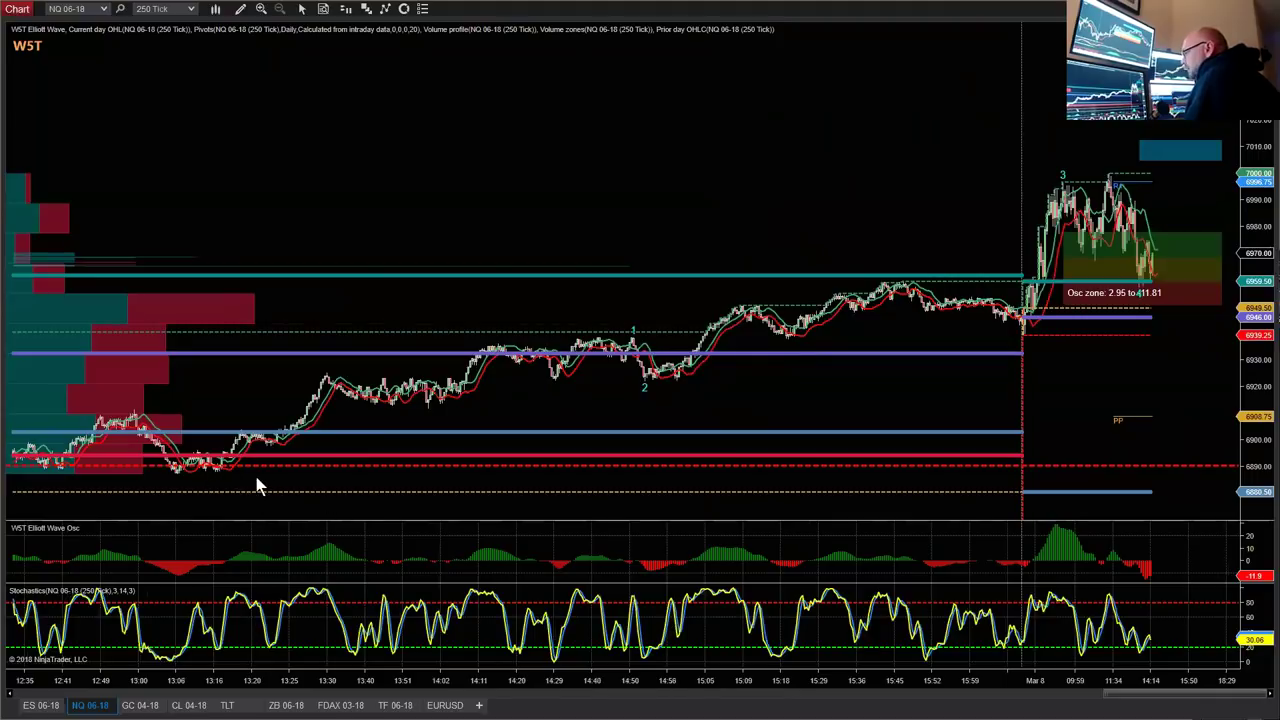
click(220, 482)
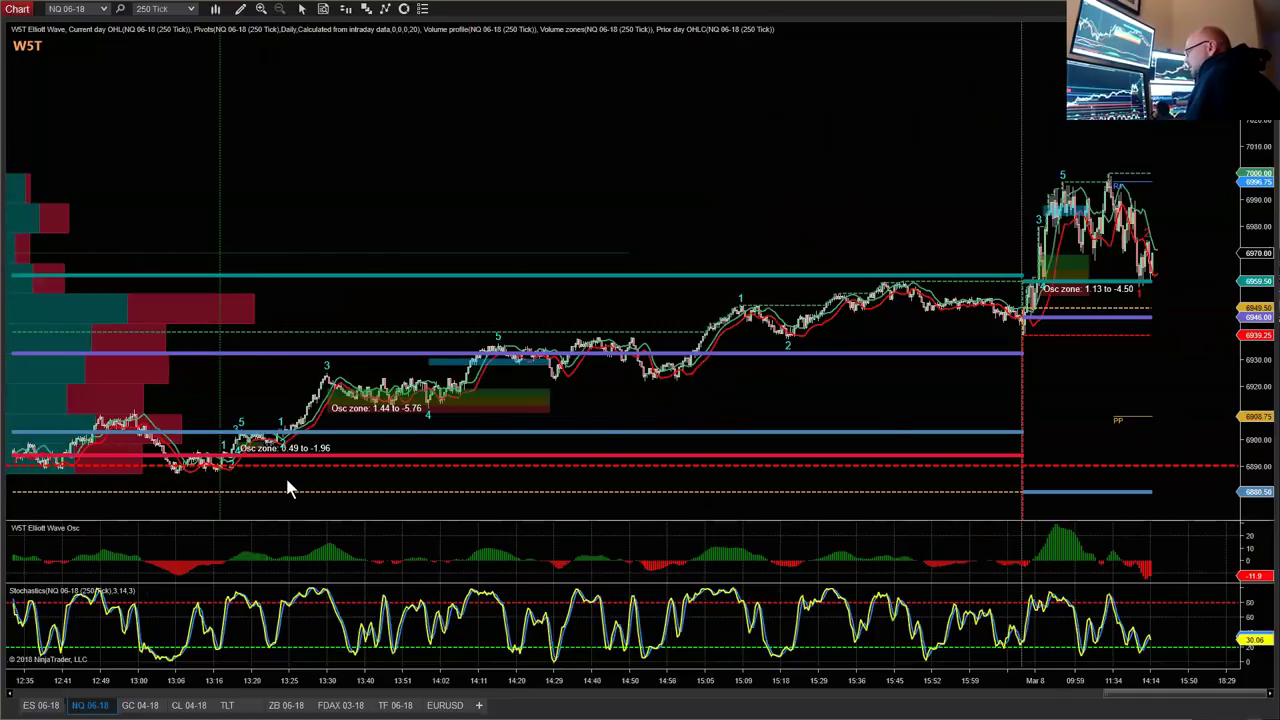
click(428, 432)
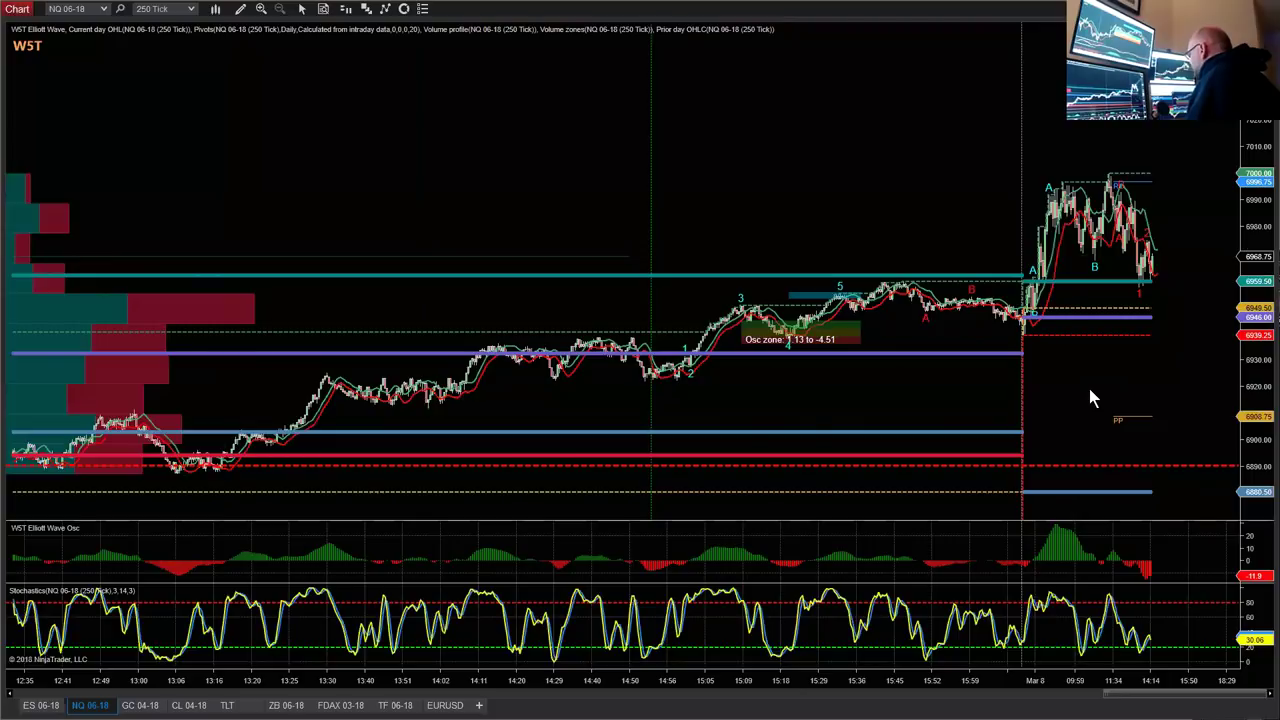
Draw a Region Highlight Y over the price congestion before wave 3, spanning about 6936.5 down to 6922.5.
drag(1262, 388, 1262, 228)
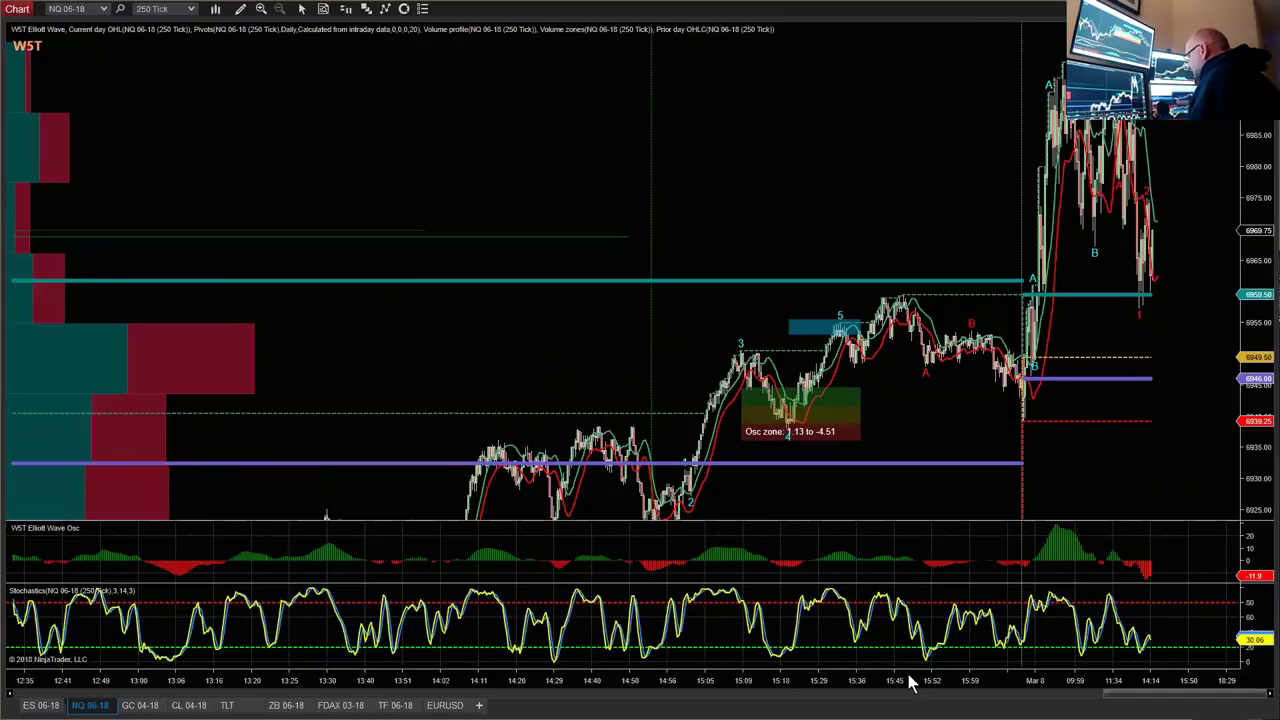
drag(910, 683, 563, 676)
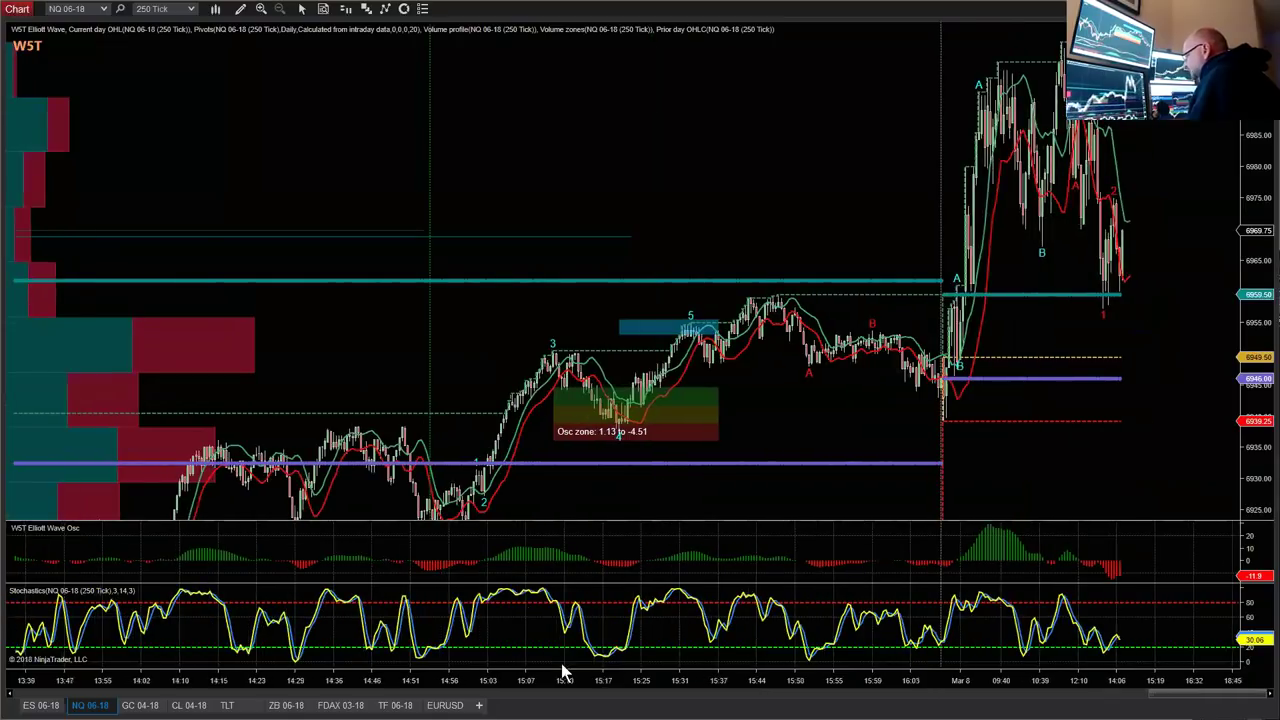
scroll(944, 551, up, 1)
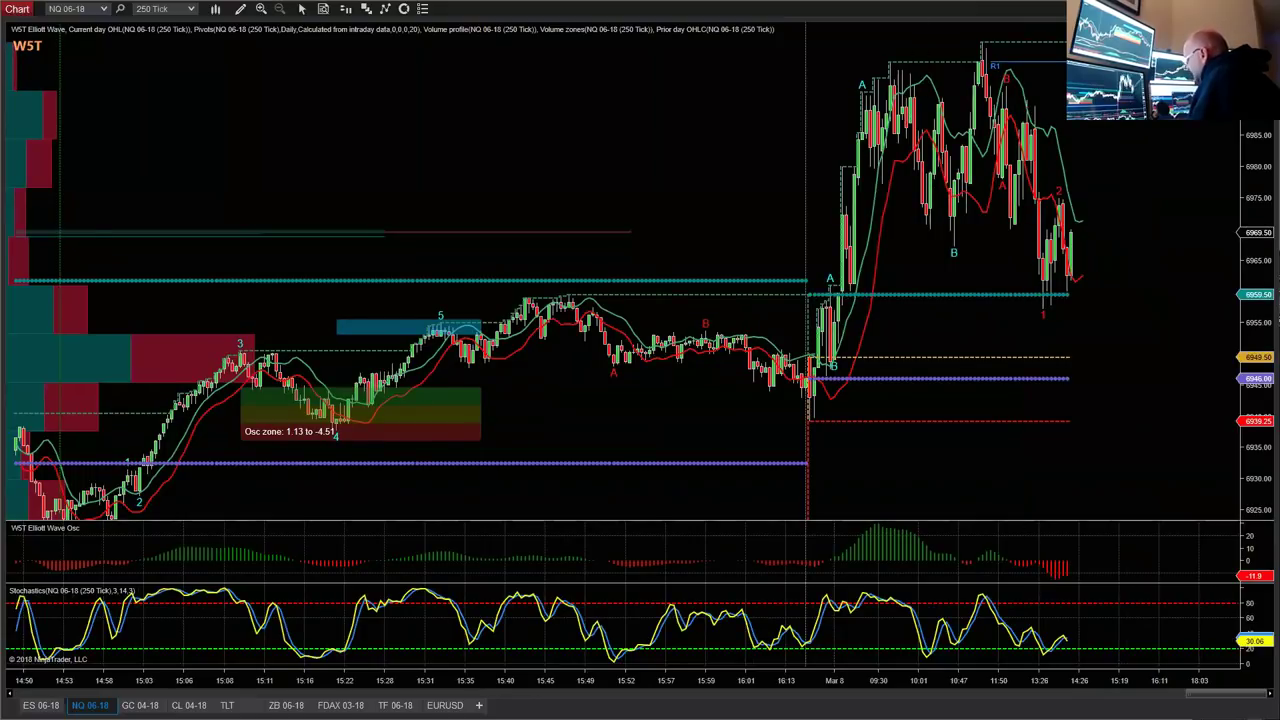
drag(786, 394, 1083, 394)
drag(1252, 290, 517, 413)
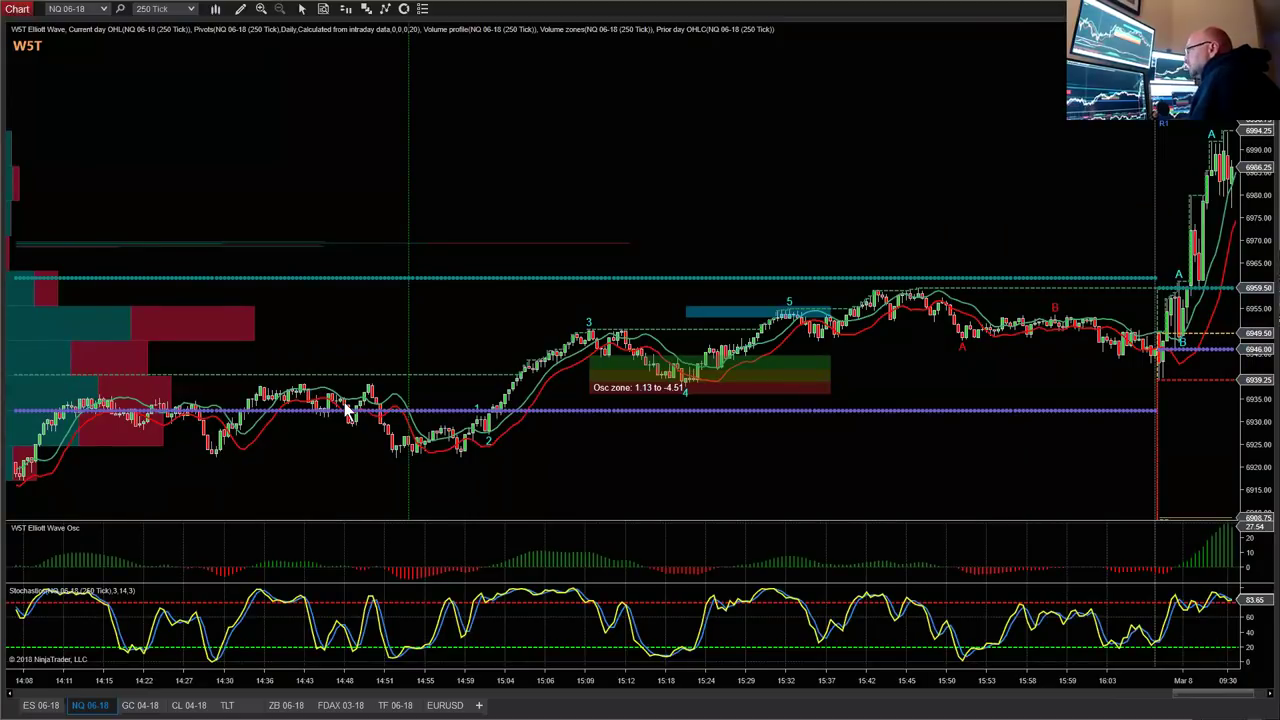
click(240, 9)
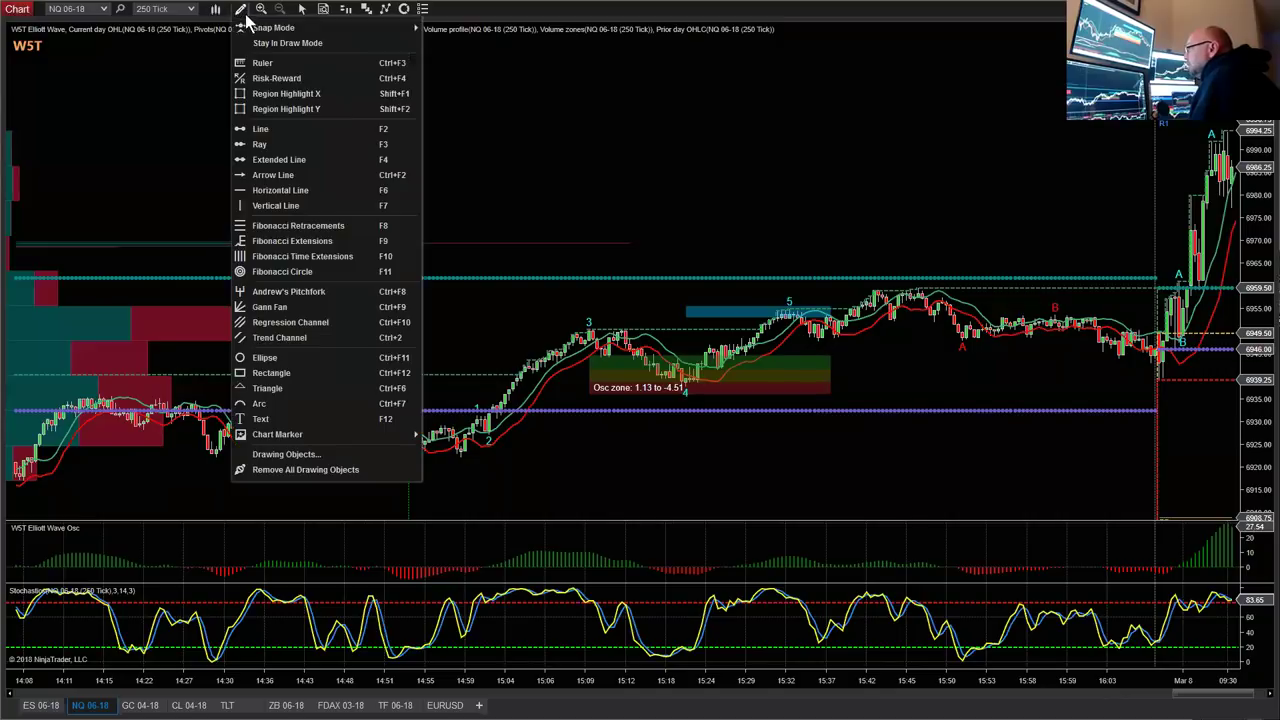
click(285, 109)
click(110, 392)
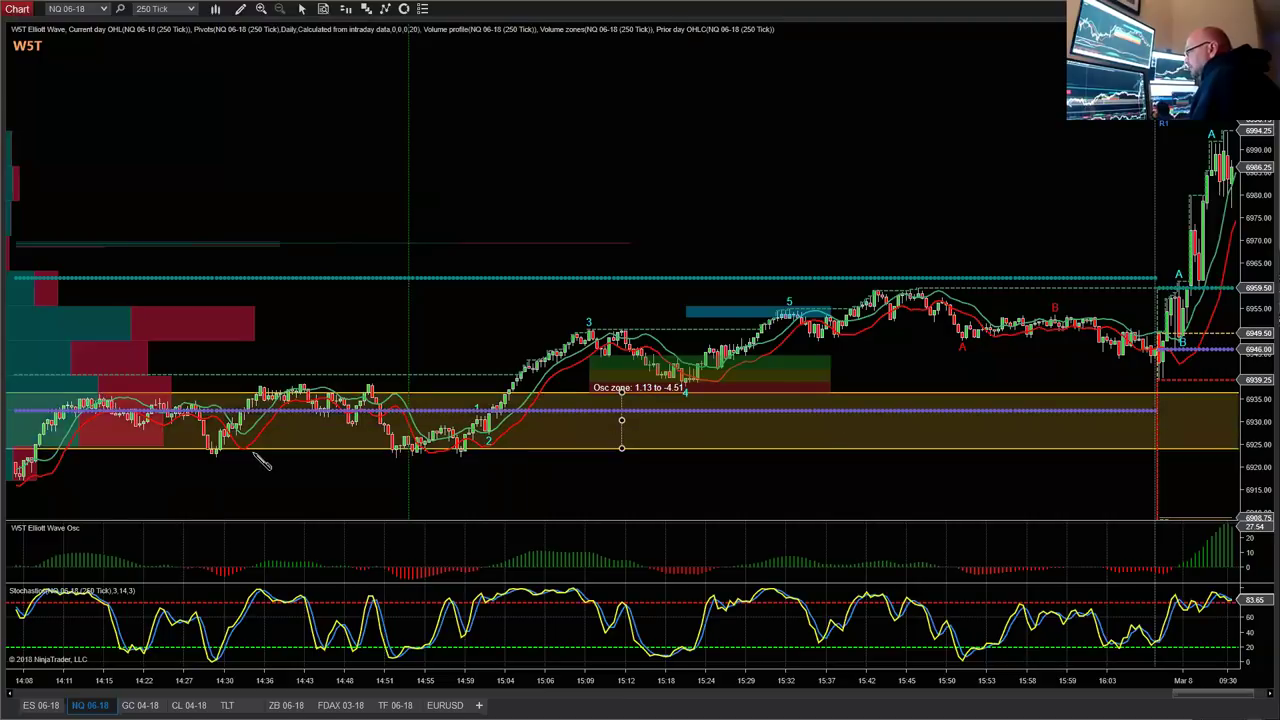
click(255, 458)
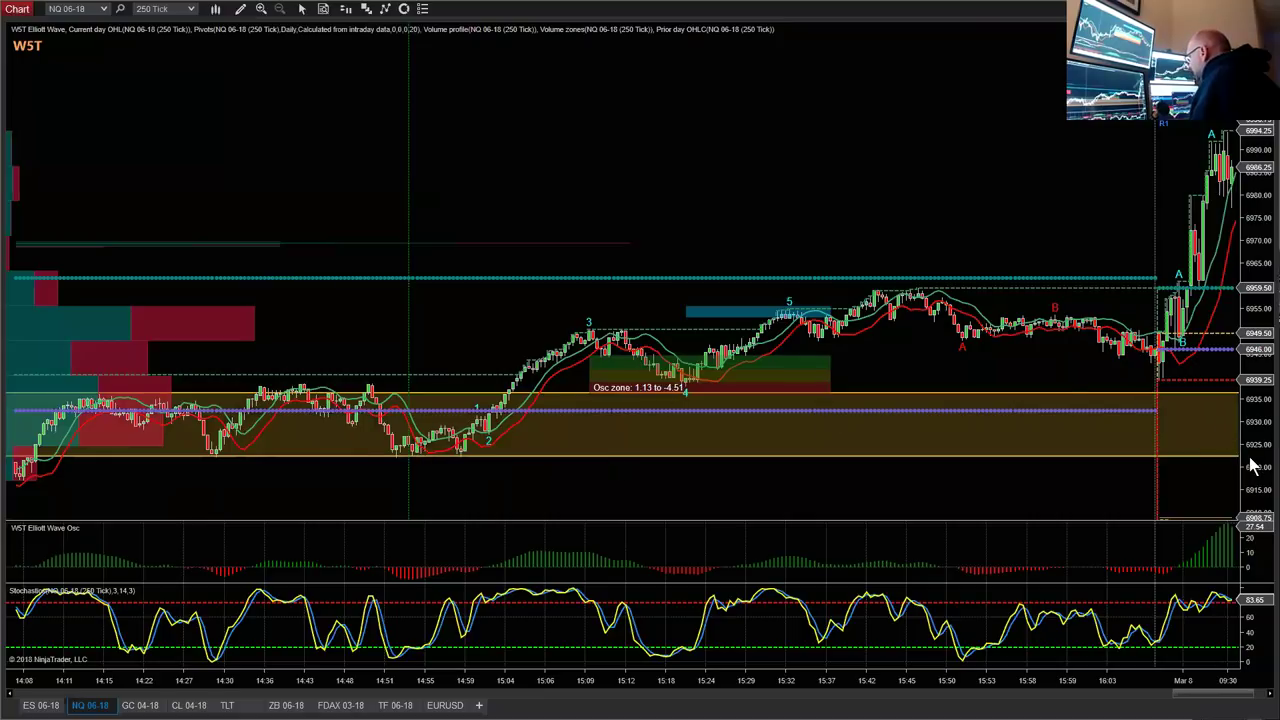
Draw Fibonacci Extensions on the Elliott Wave oscillator from its wave 3 peak near 15:06 to the zero line near 15:26.
drag(1253, 465, 831, 257)
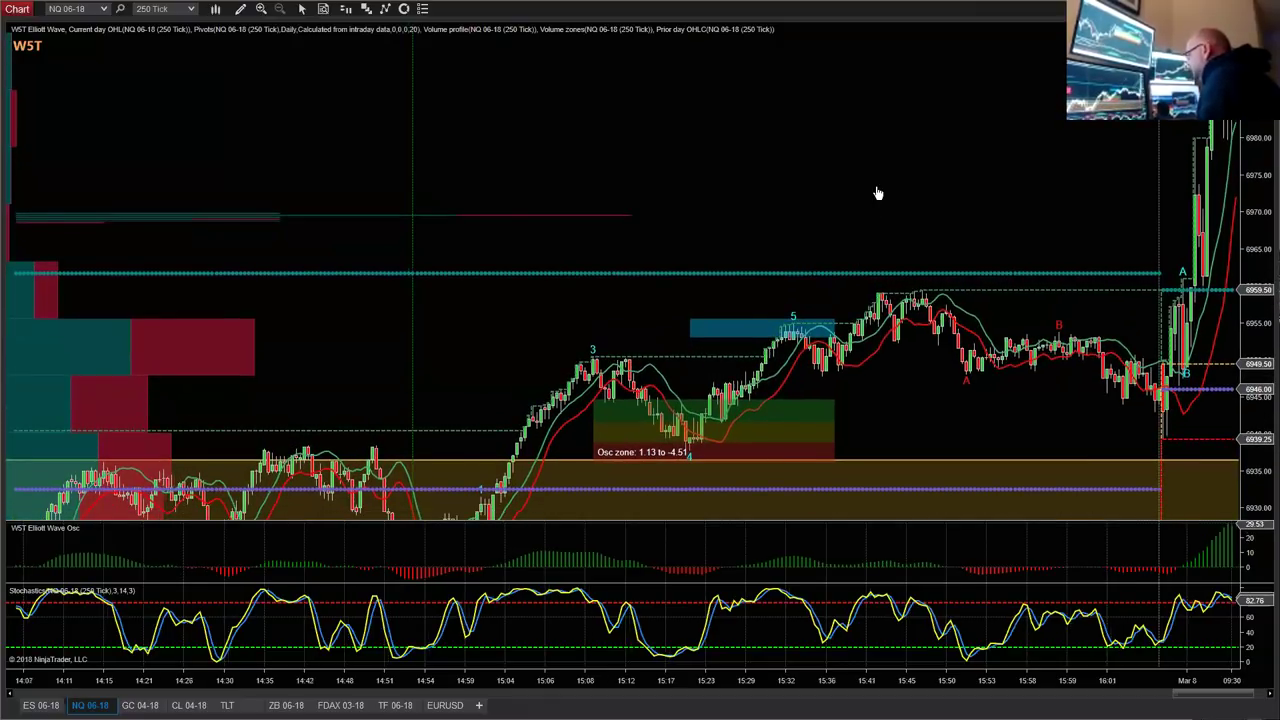
scroll(718, 588, up, 3)
scroll(718, 585, up, 5)
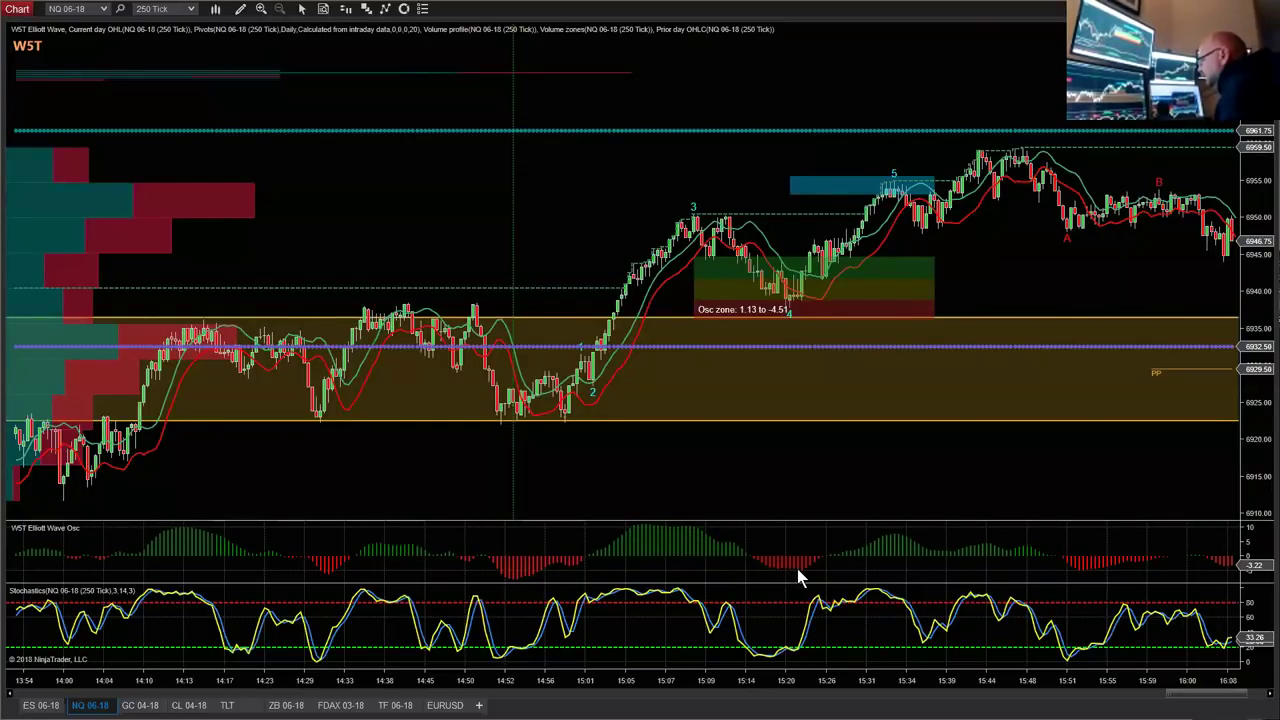
click(241, 10)
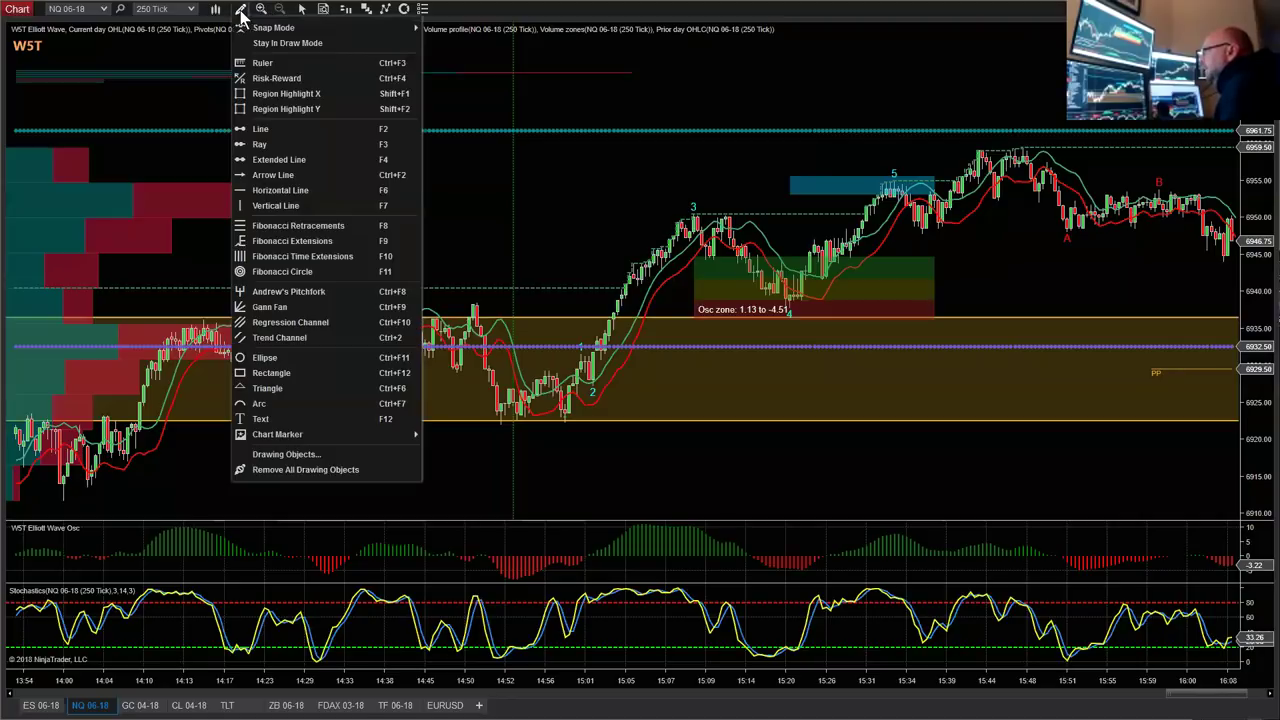
click(313, 245)
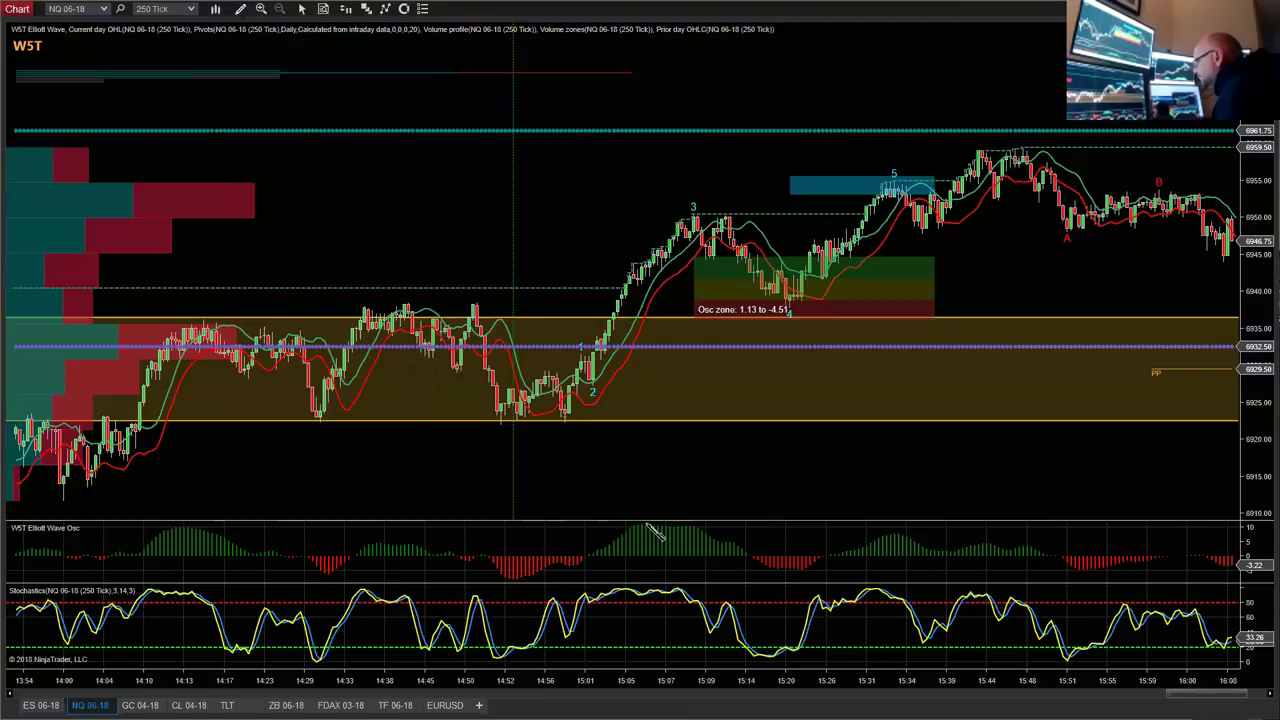
click(646, 523)
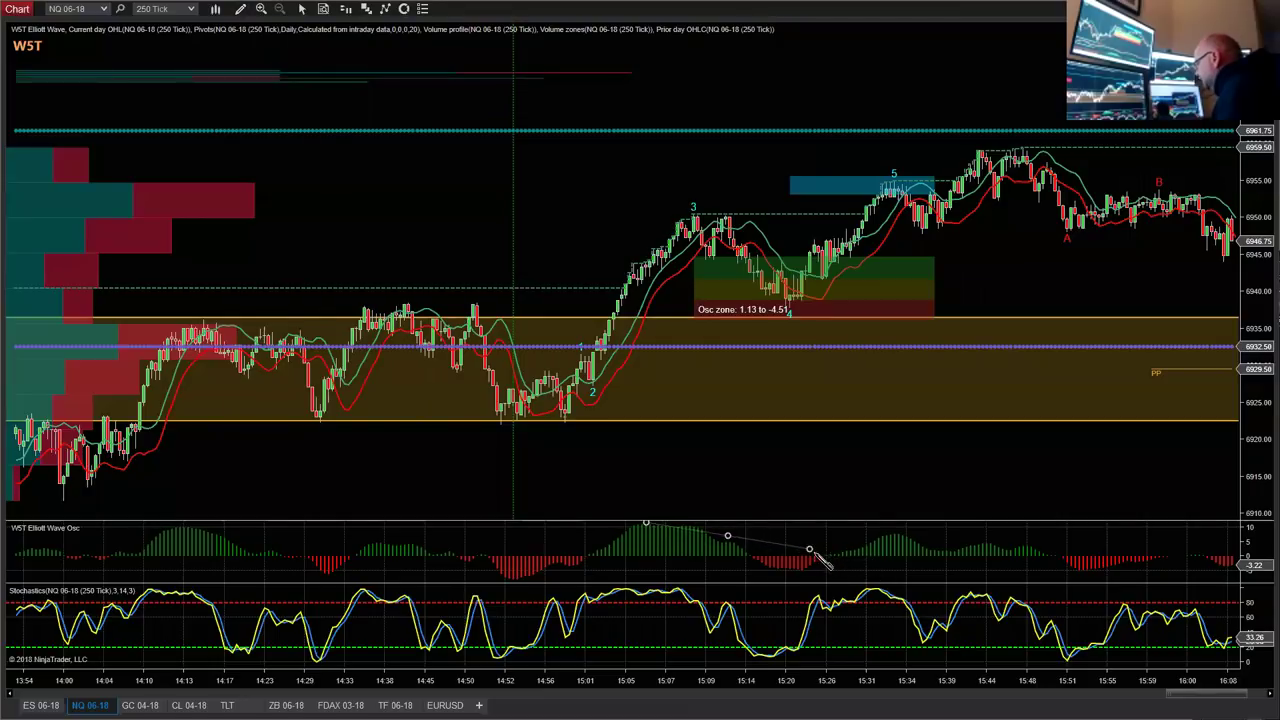
click(827, 557)
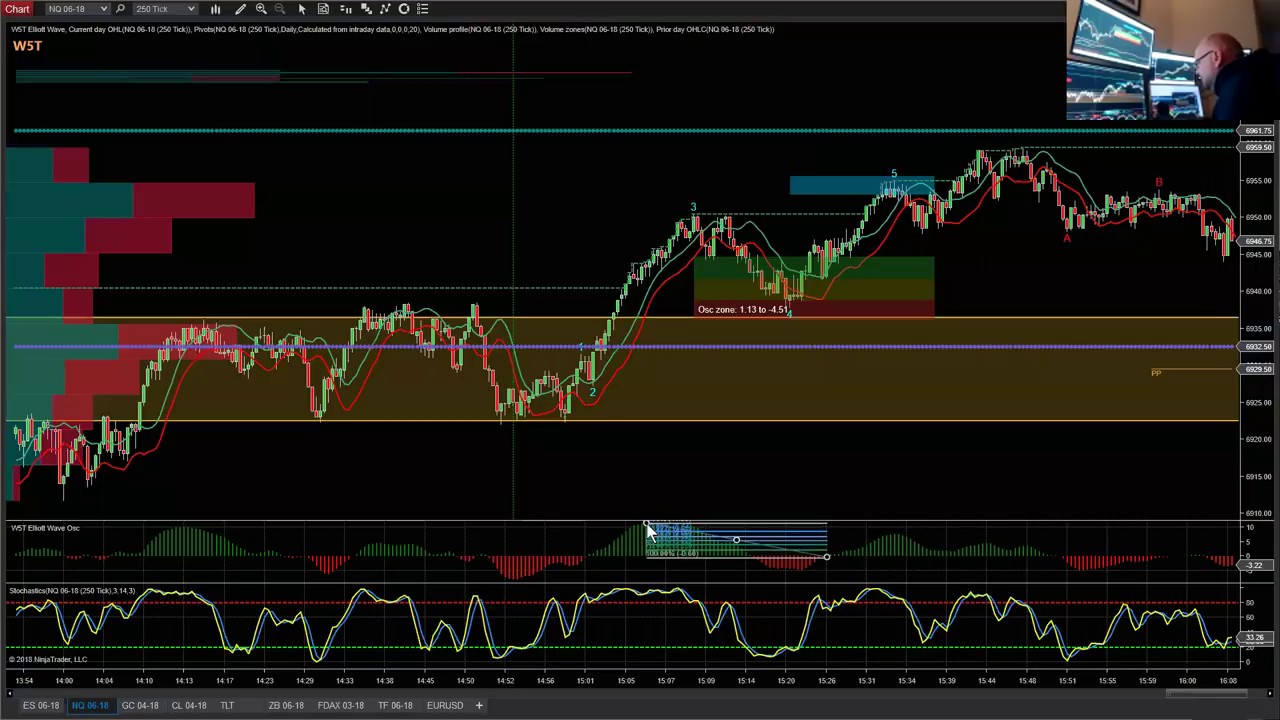
Load the Oscillator Pullback template for the oscillator's Fibonacci extensions and confirm the drawing object's properties.
right_click(738, 545)
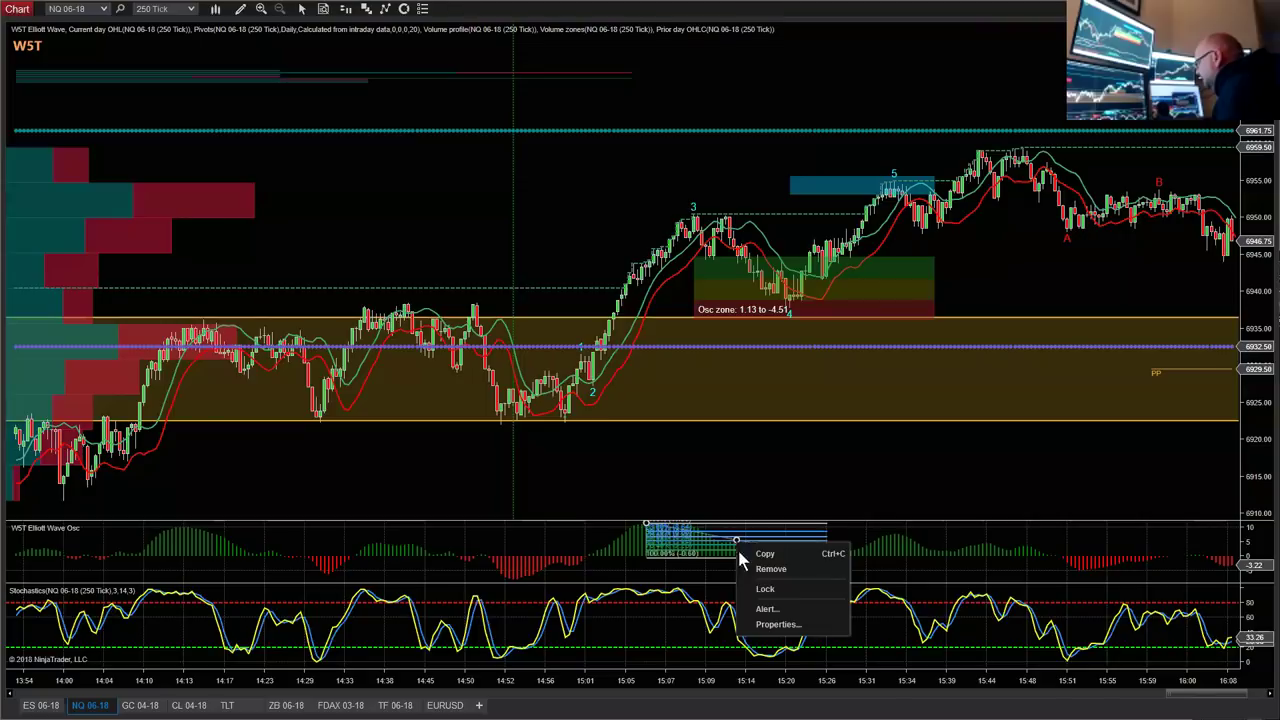
click(765, 624)
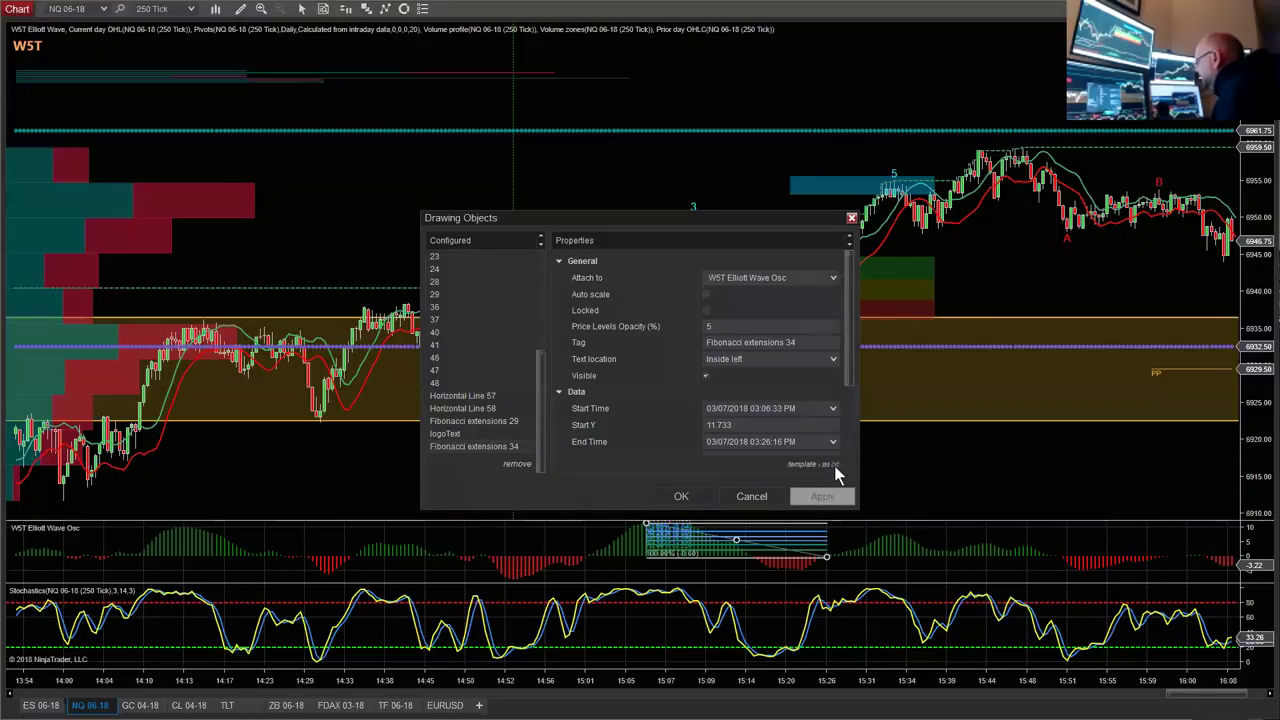
click(834, 465)
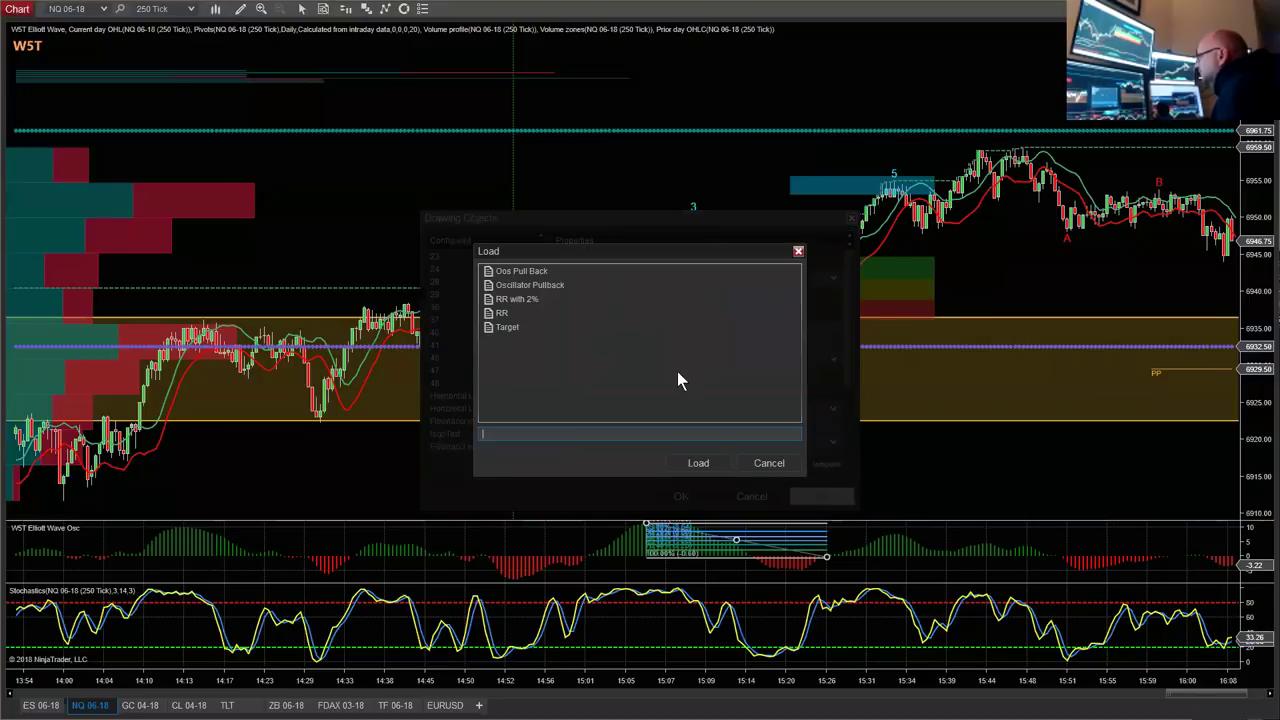
click(532, 285)
click(700, 464)
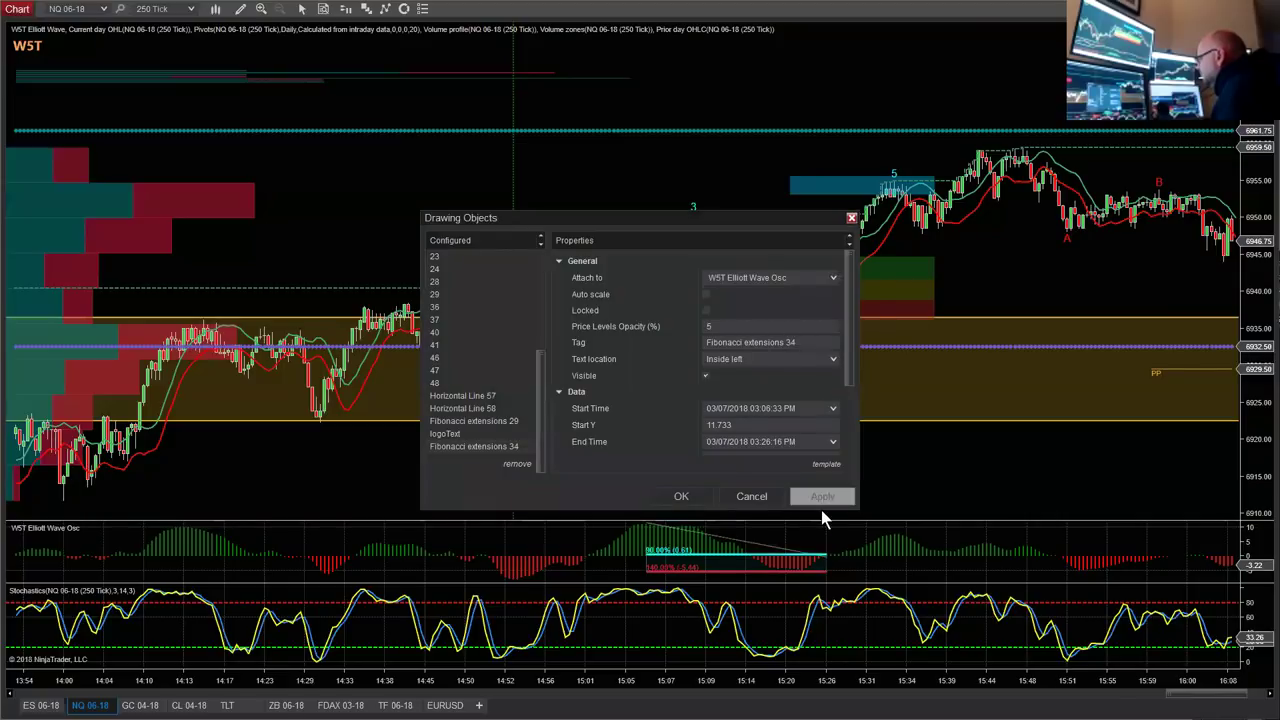
click(684, 496)
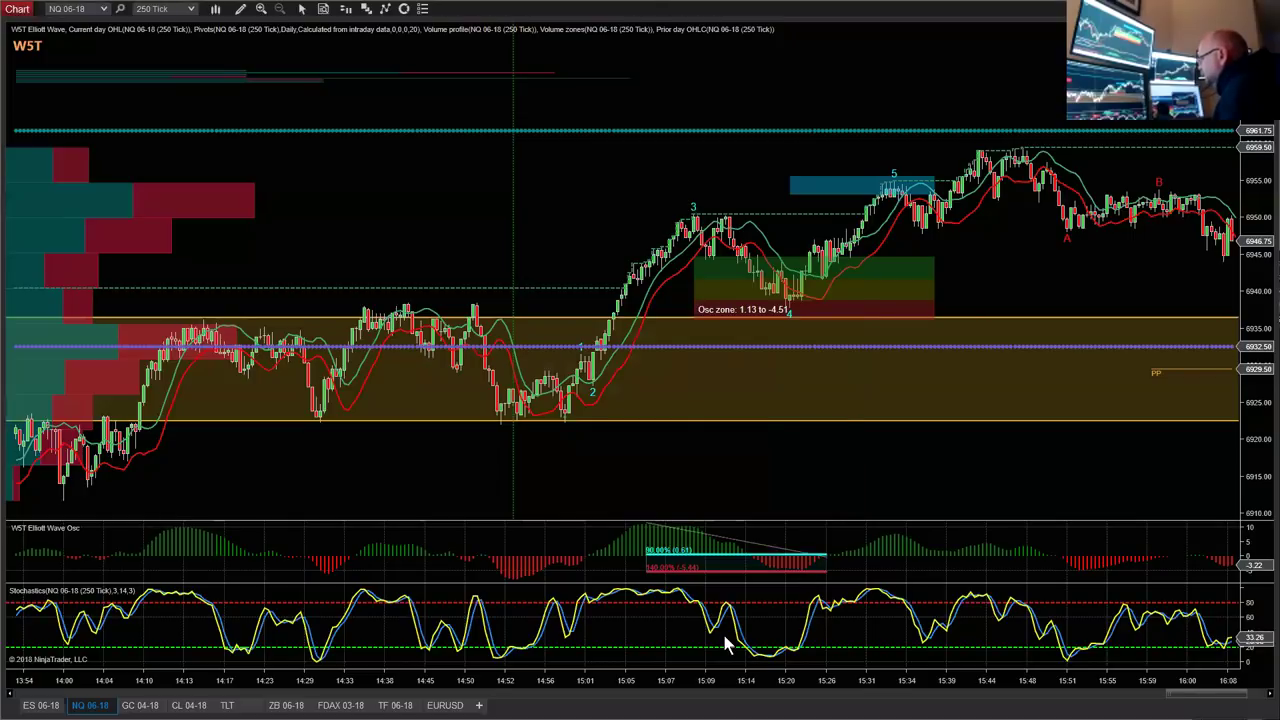
Place a horizontal line at about 6944, at the high of the candle just before the wave 4 low.
drag(1250, 428, 1252, 505)
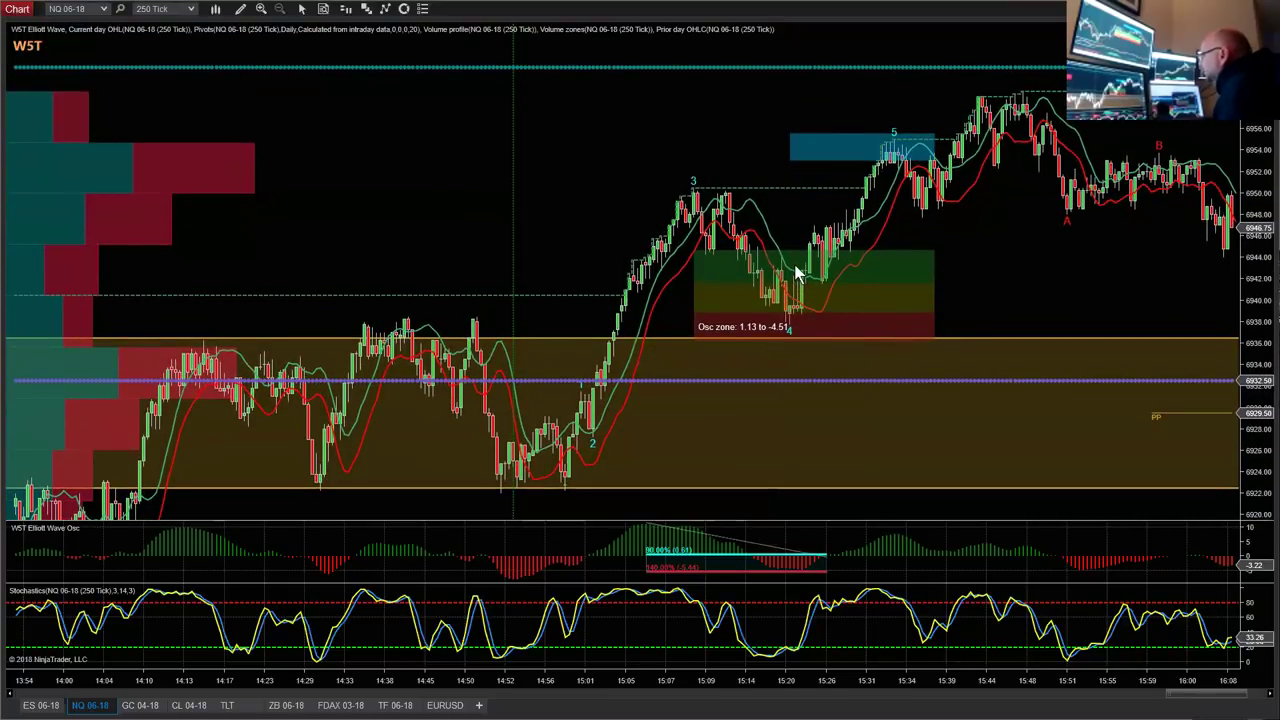
click(241, 10)
click(290, 196)
drag(808, 292, 790, 258)
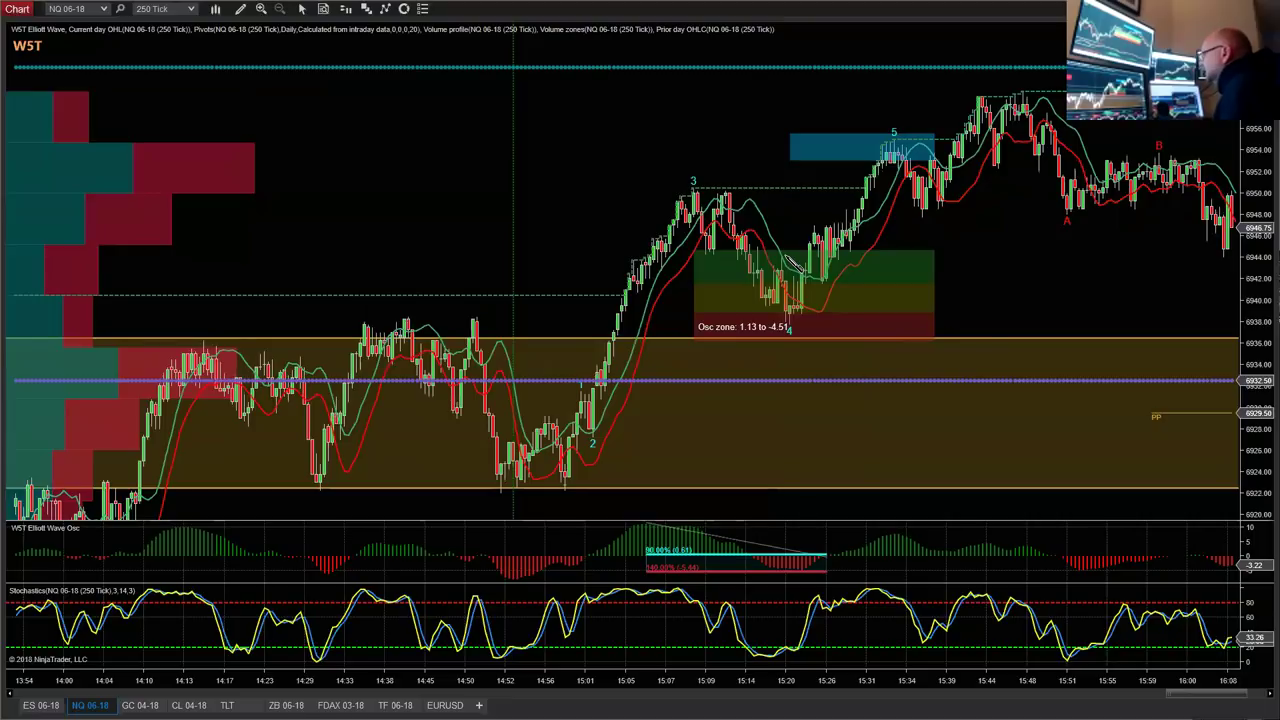
click(784, 254)
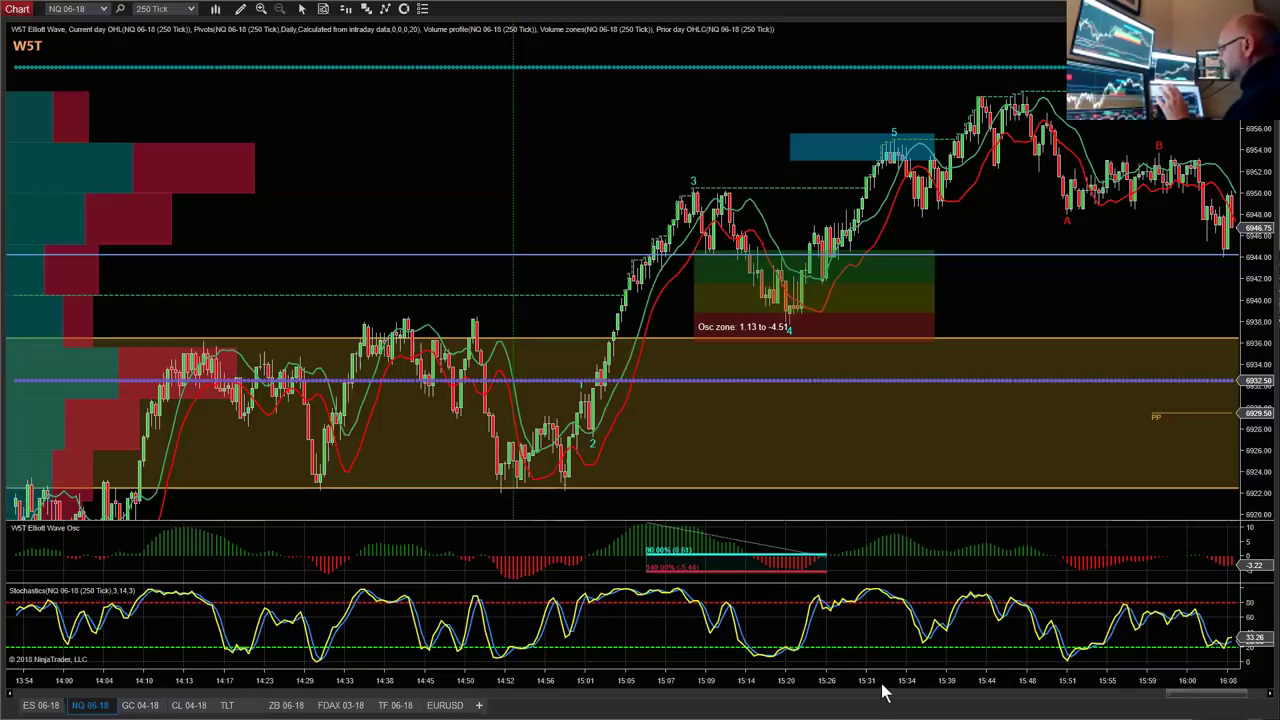
Examine the wave 4 pullback and the move to the wave 5 target zone against the horizontal line, oscillator and stochastics.
drag(860, 683, 490, 268)
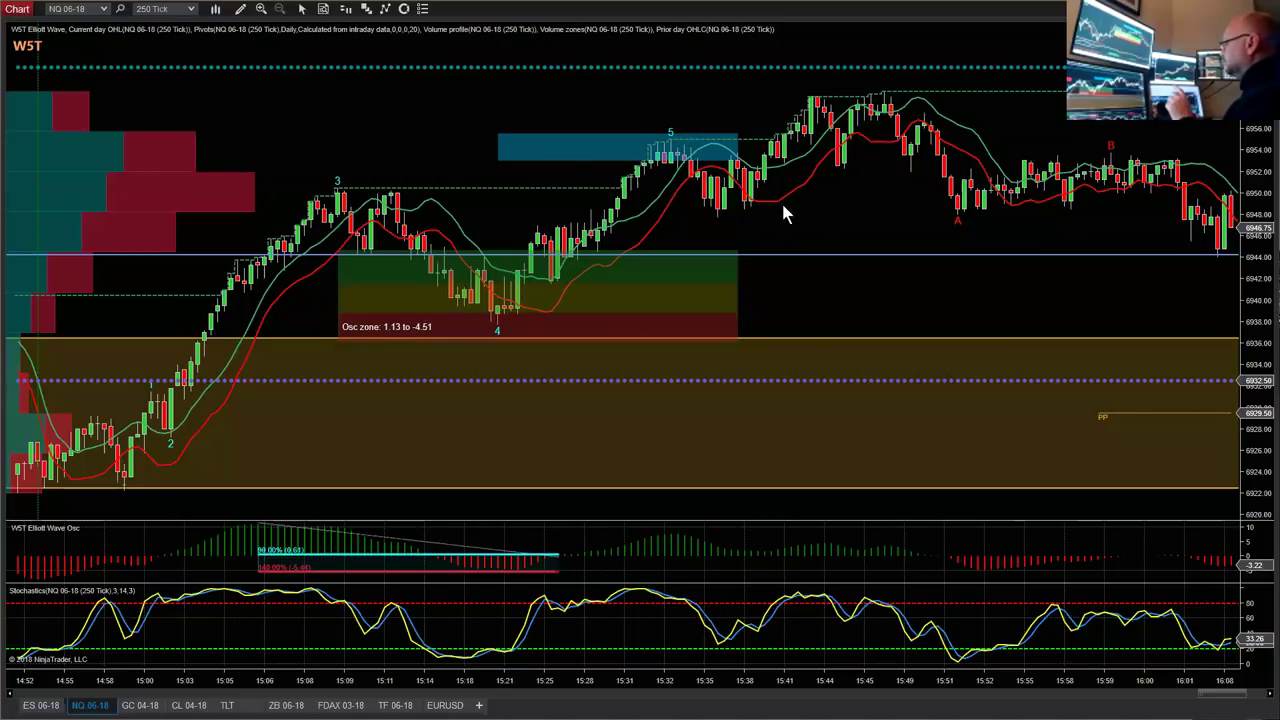
scroll(795, 213, down, 3)
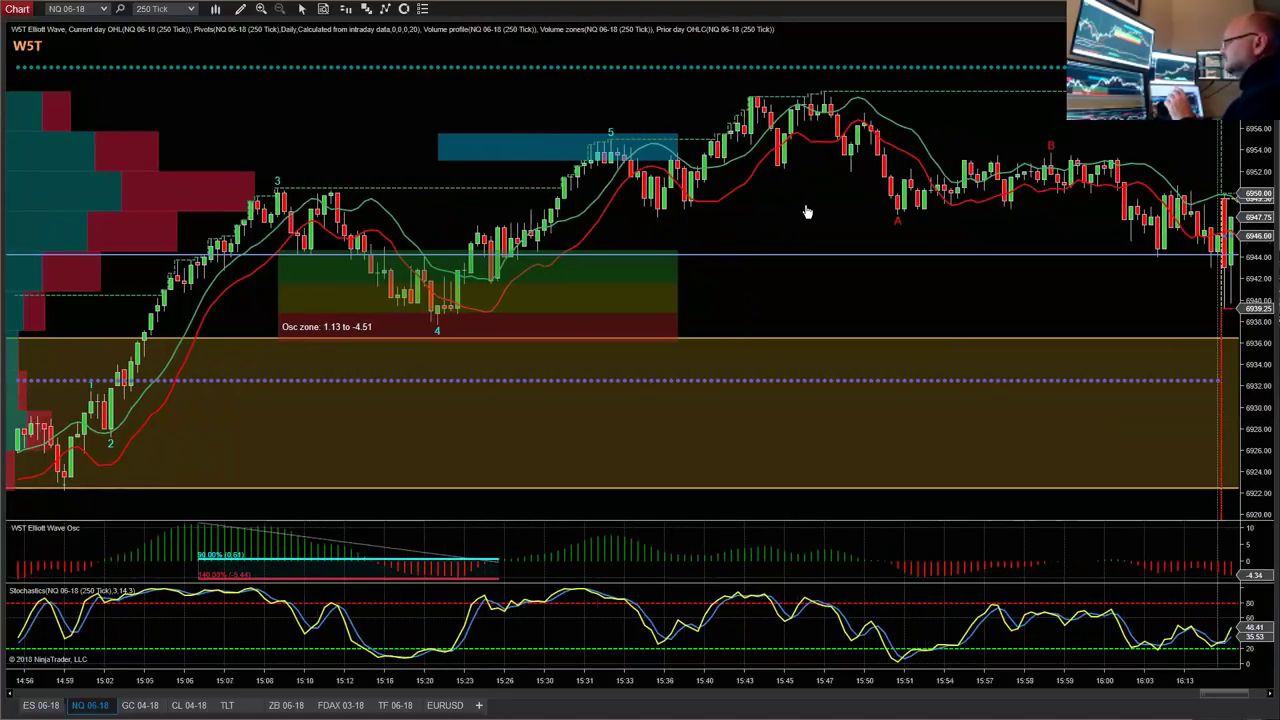
scroll(804, 205, down, 10)
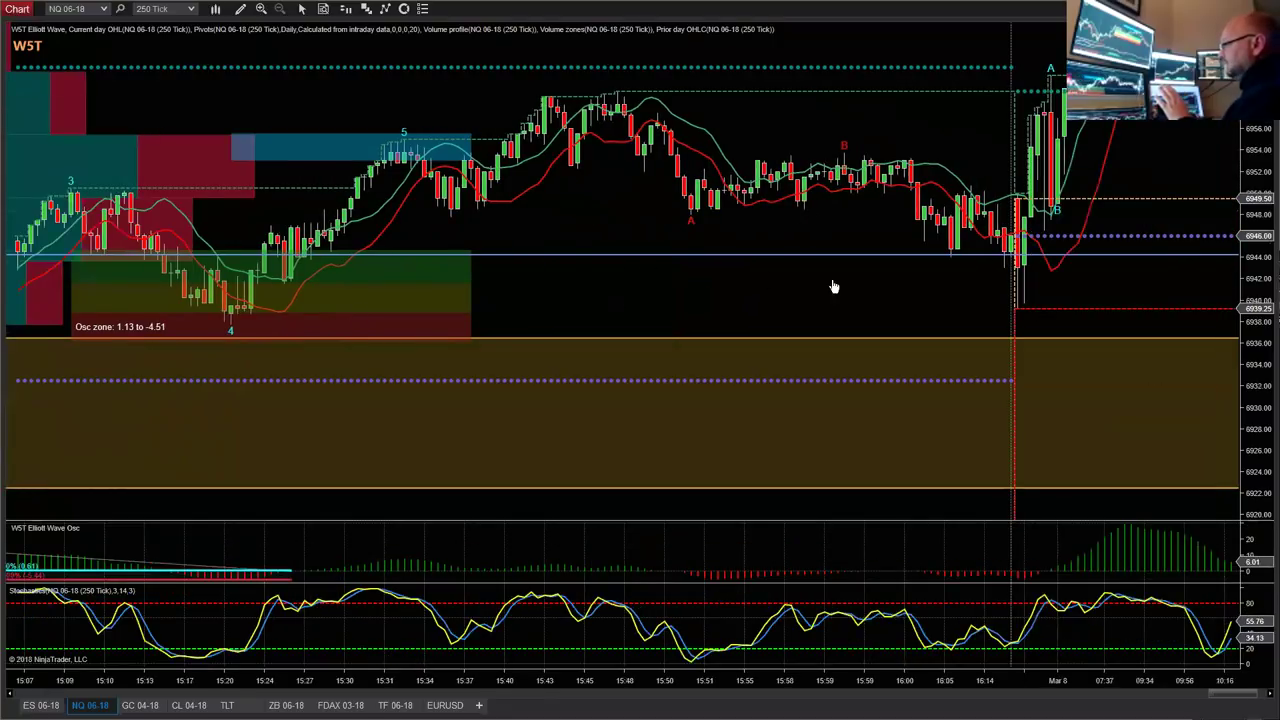
scroll(983, 286, up, 20)
scroll(418, 400, up, 2)
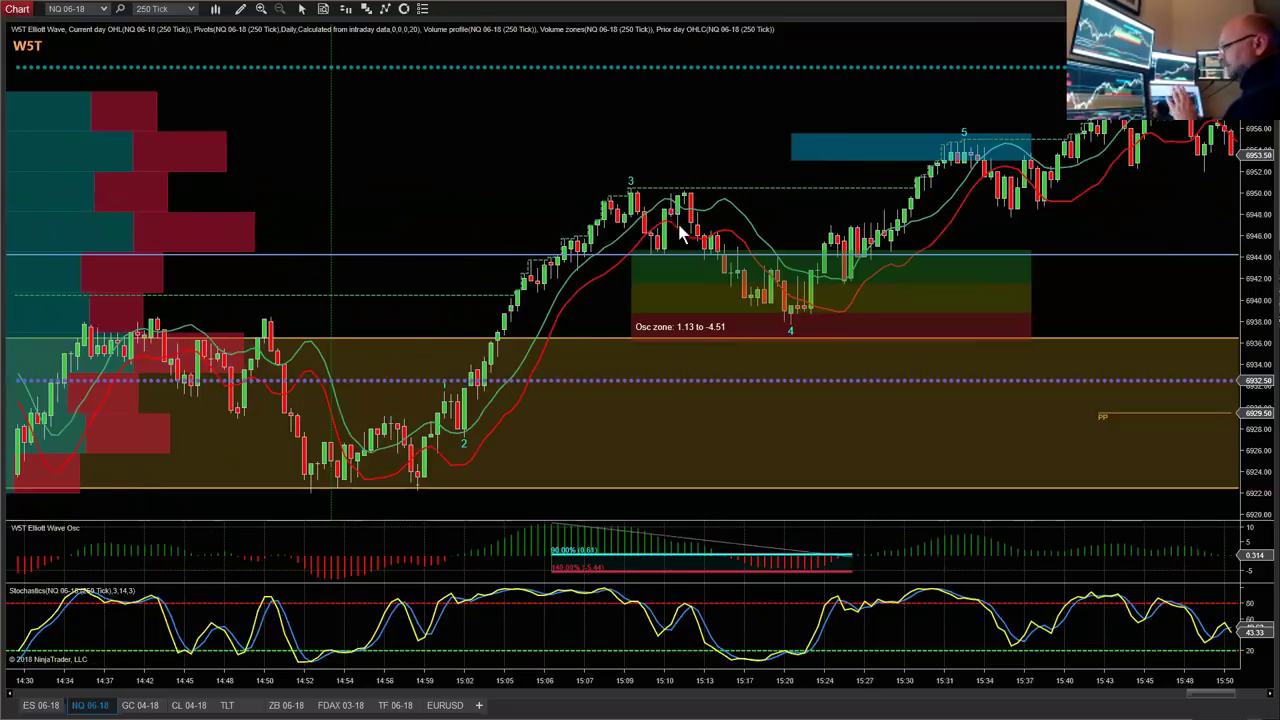
click(790, 322)
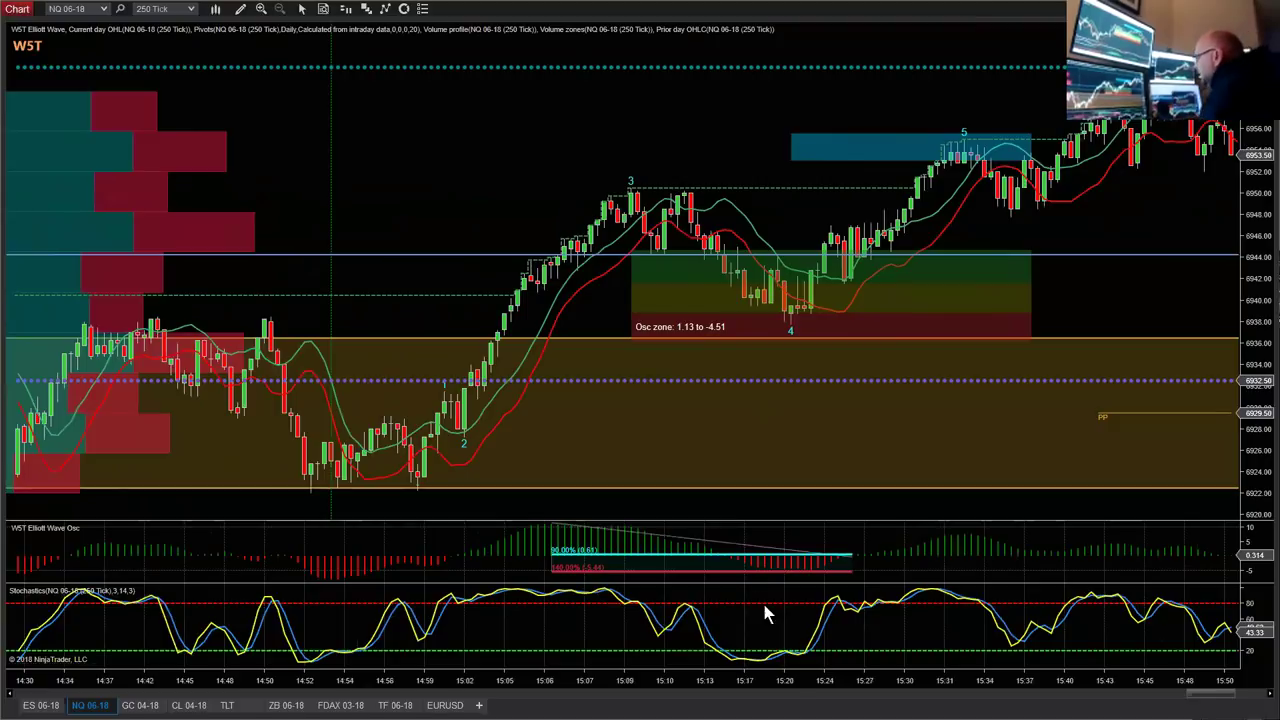
drag(794, 680, 666, 671)
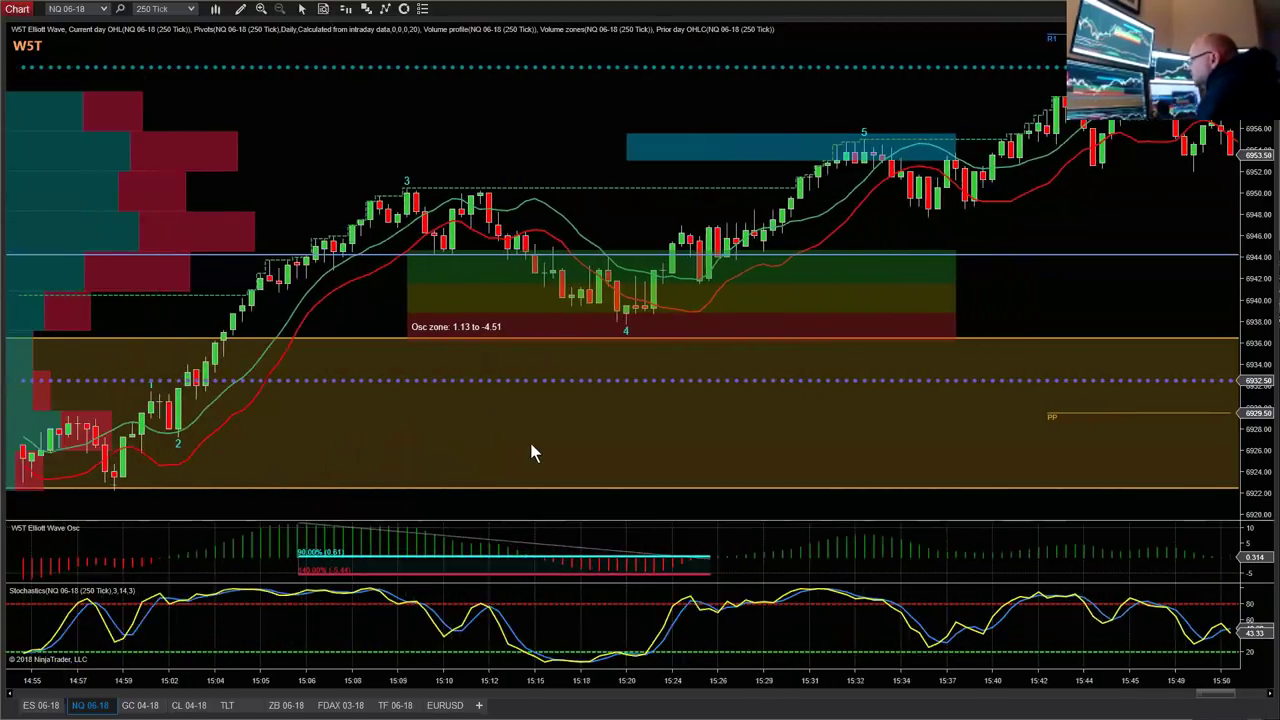
scroll(529, 449, up, 2)
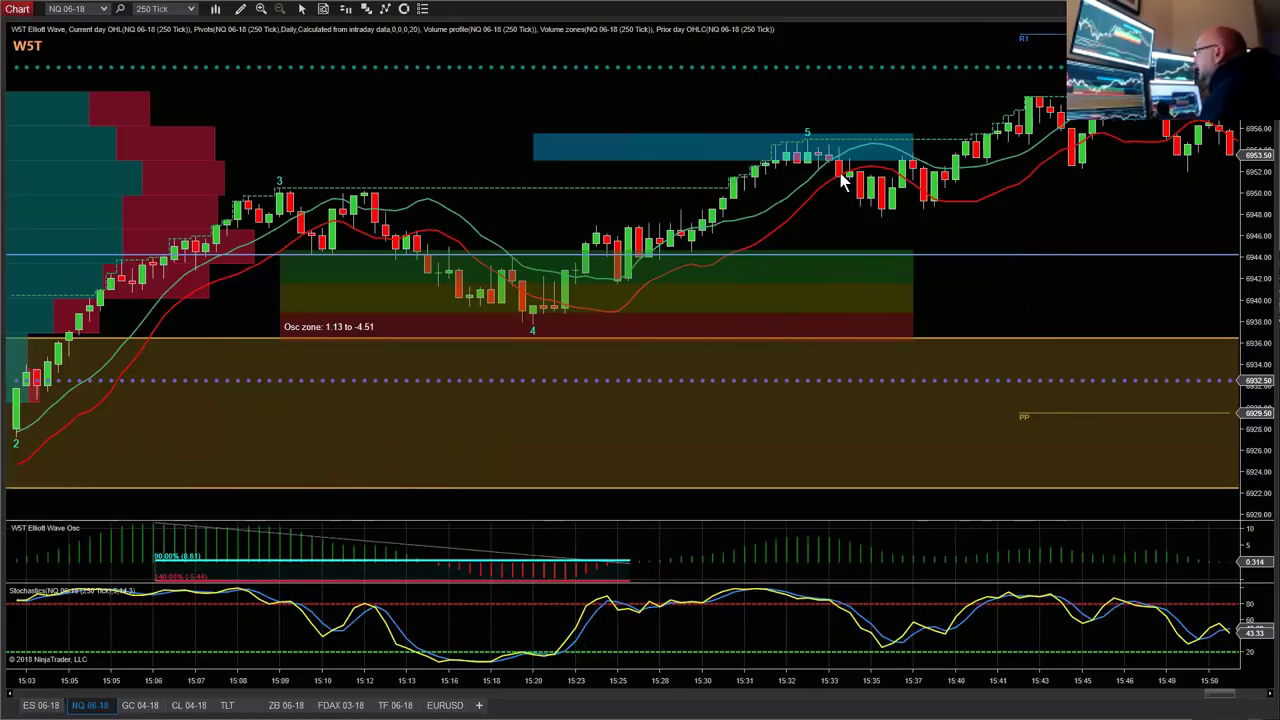
Highlight the price range from about 6996 down to about 6960 on the NQ chart with a Y region over the March 8 session.
scroll(798, 222, down, 3)
scroll(1057, 282, down, 10)
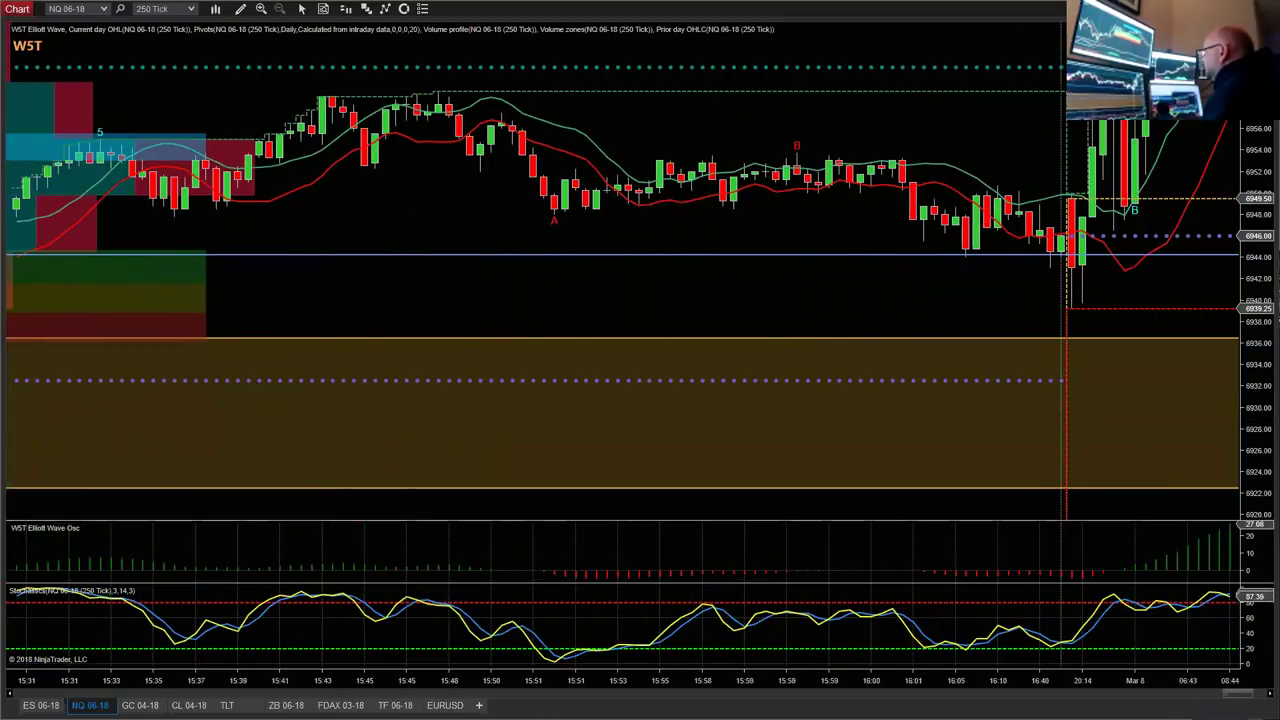
scroll(1170, 148, down, 7)
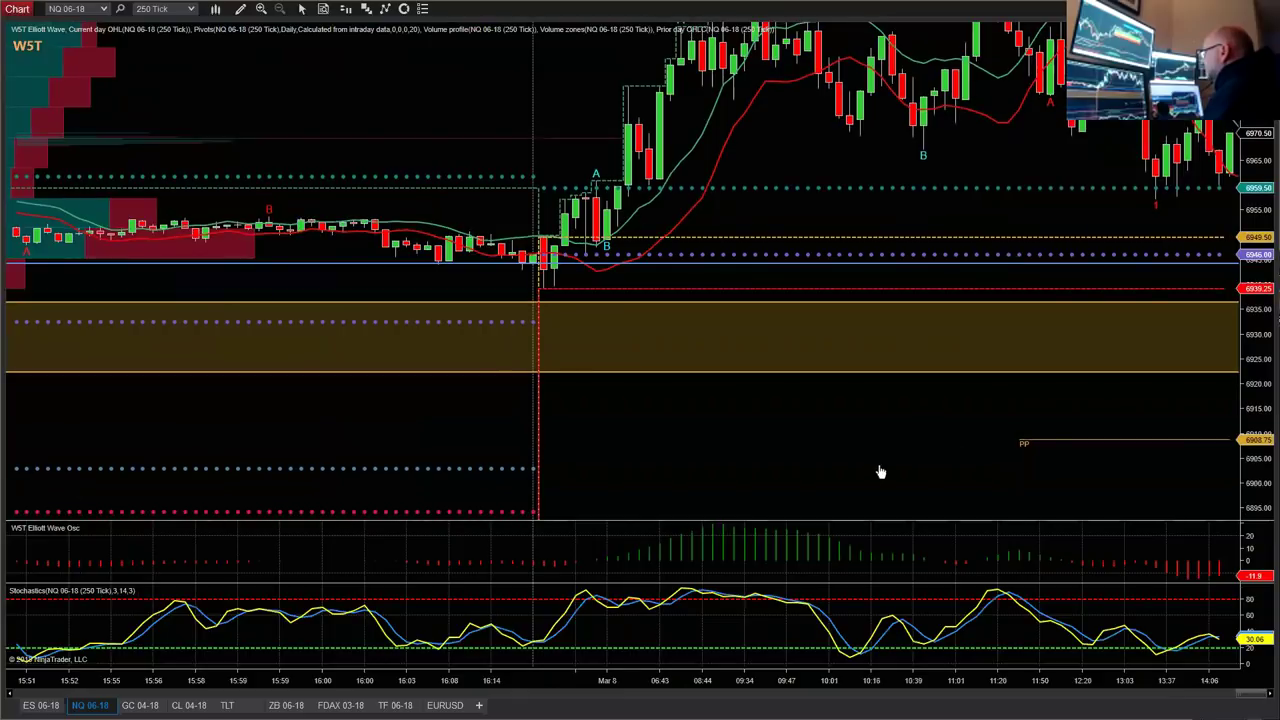
scroll(878, 472, down, 2)
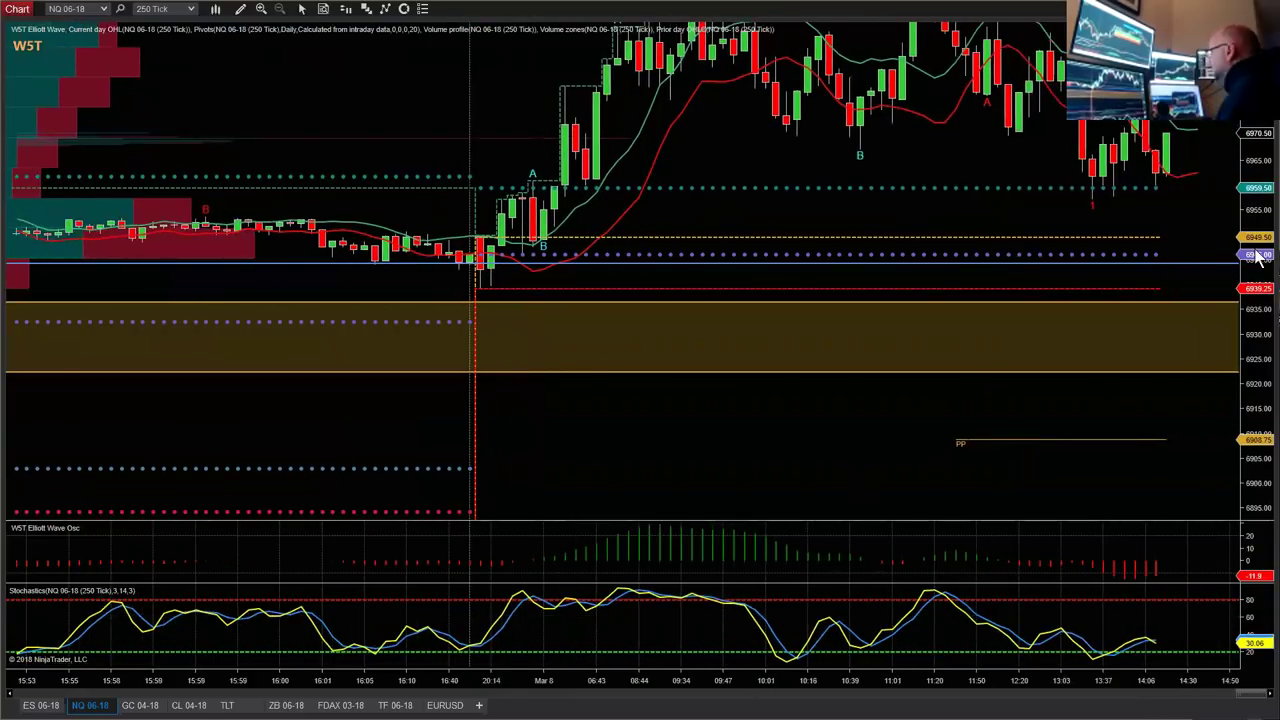
drag(1165, 287, 1101, 488)
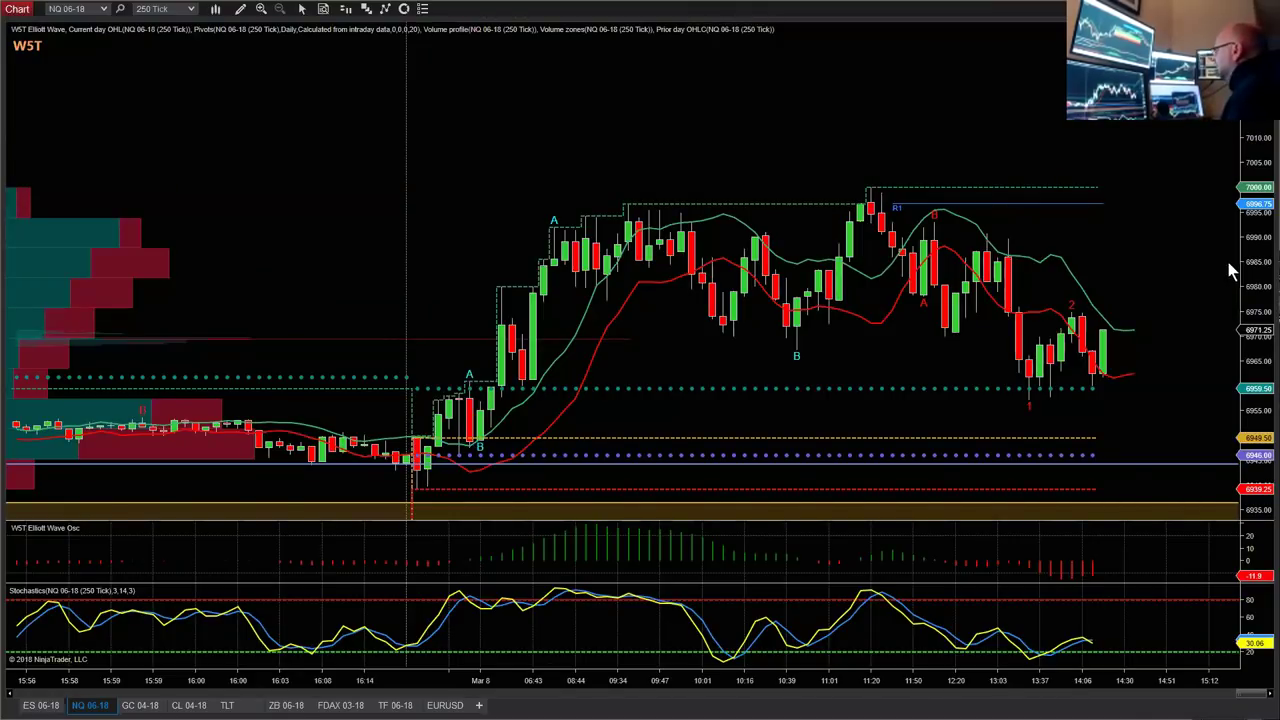
drag(1250, 258, 1147, 232)
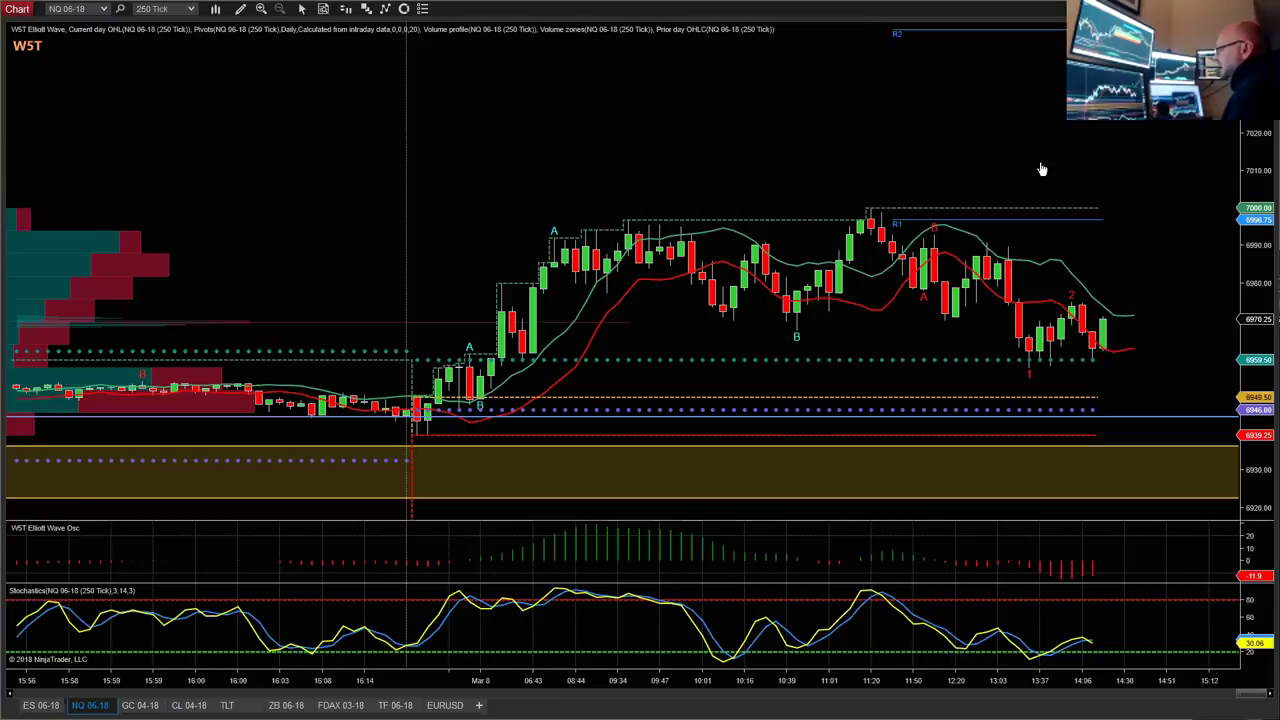
drag(1042, 169, 909, 194)
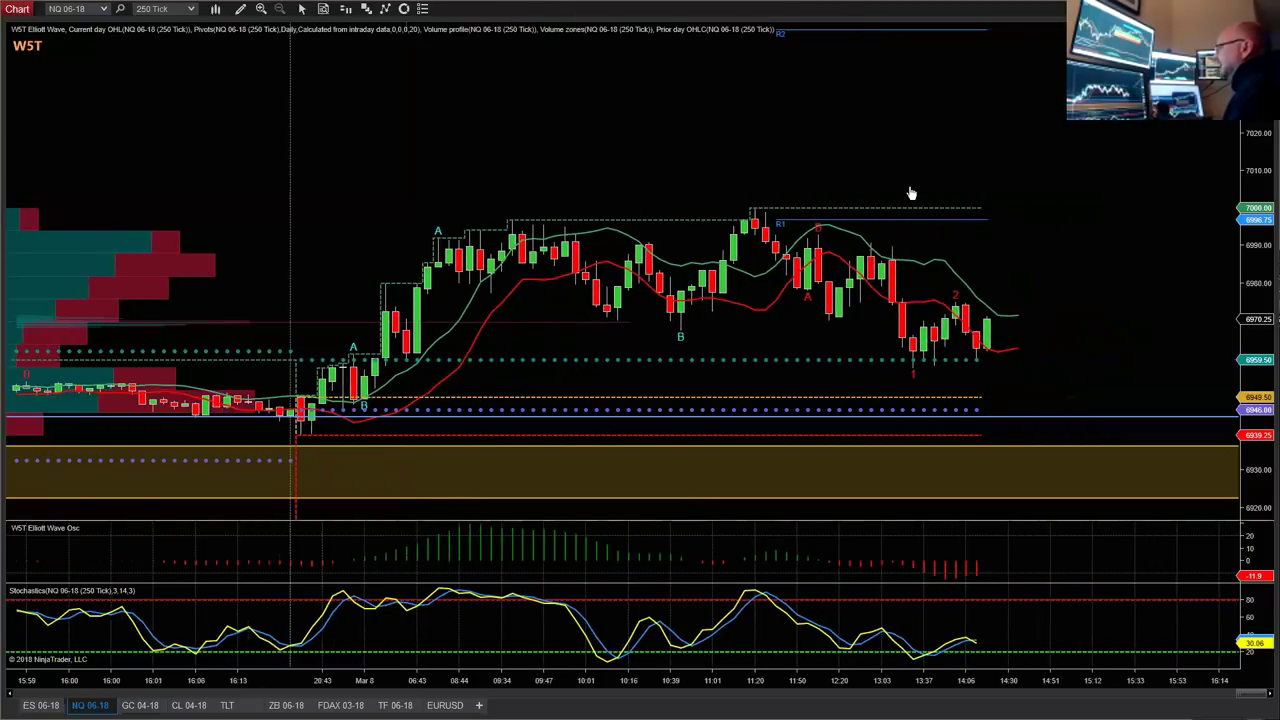
click(241, 10)
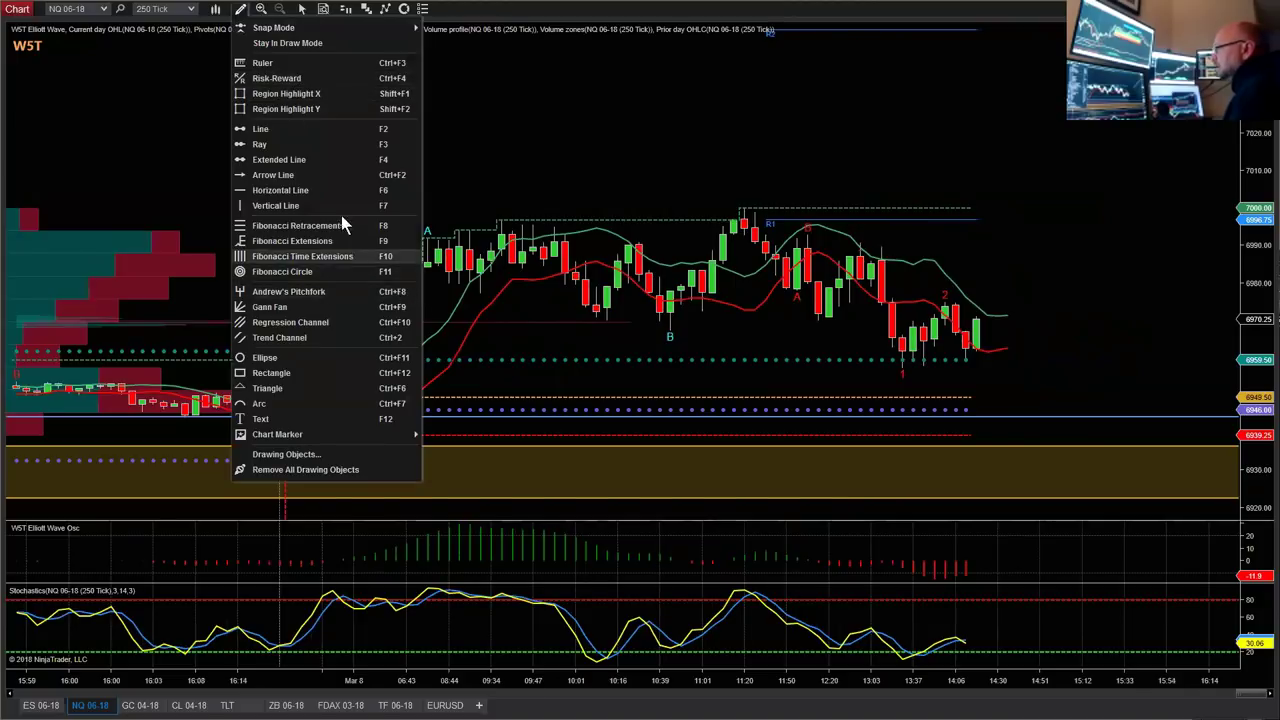
click(323, 129)
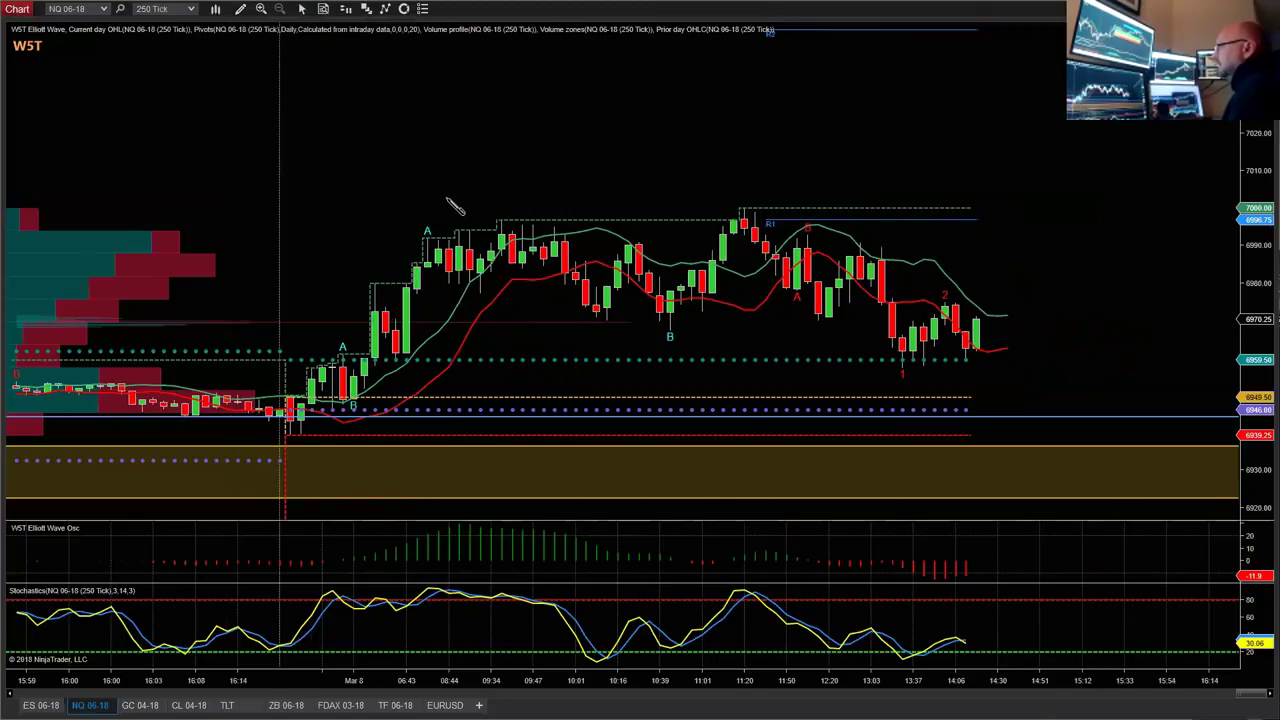
click(404, 221)
click(405, 282)
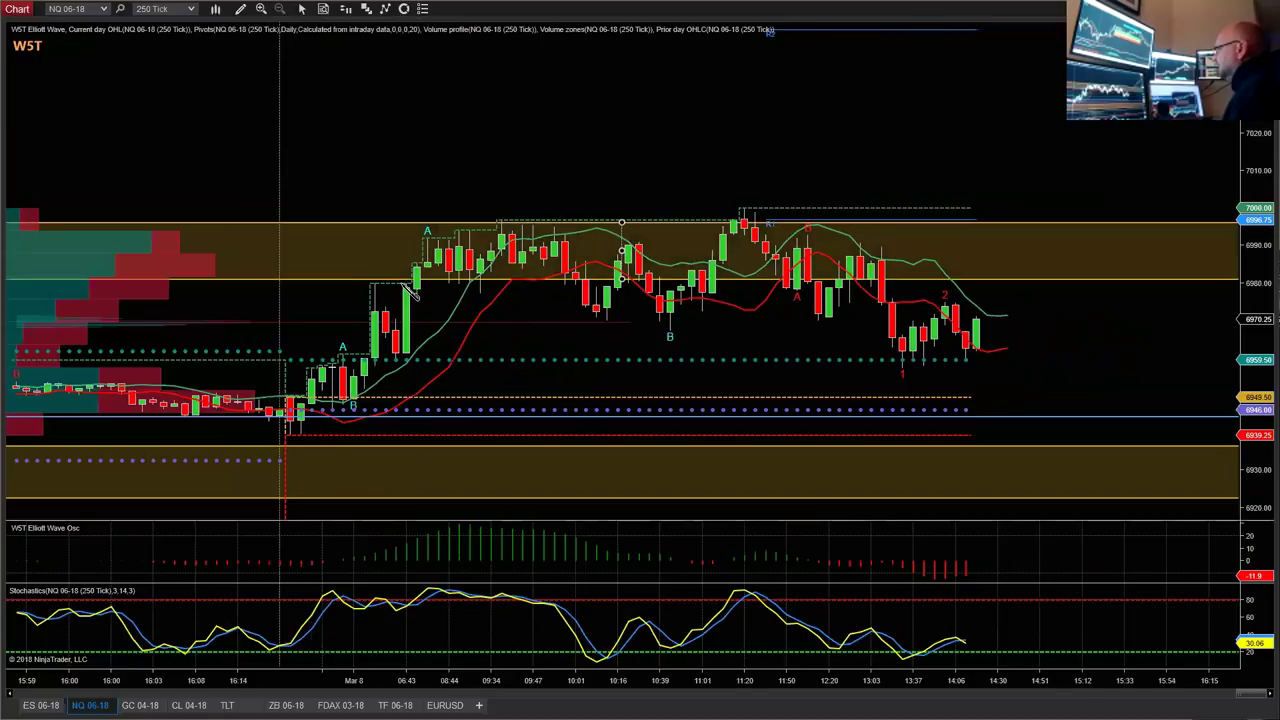
drag(405, 283, 451, 361)
Examine the NQ highlighted range on March 8 and the earlier sideways range that preceded the wave 1 to 5 advance.
scroll(644, 321, up, 1)
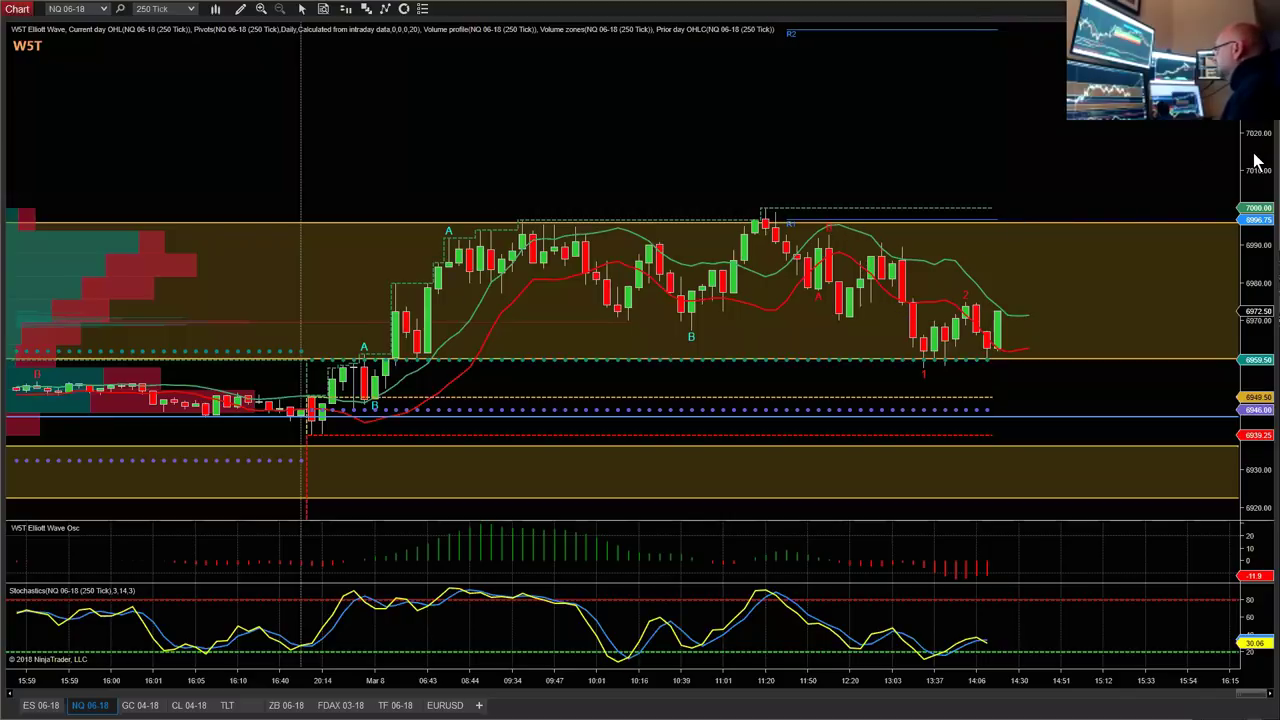
drag(1258, 160, 1260, 242)
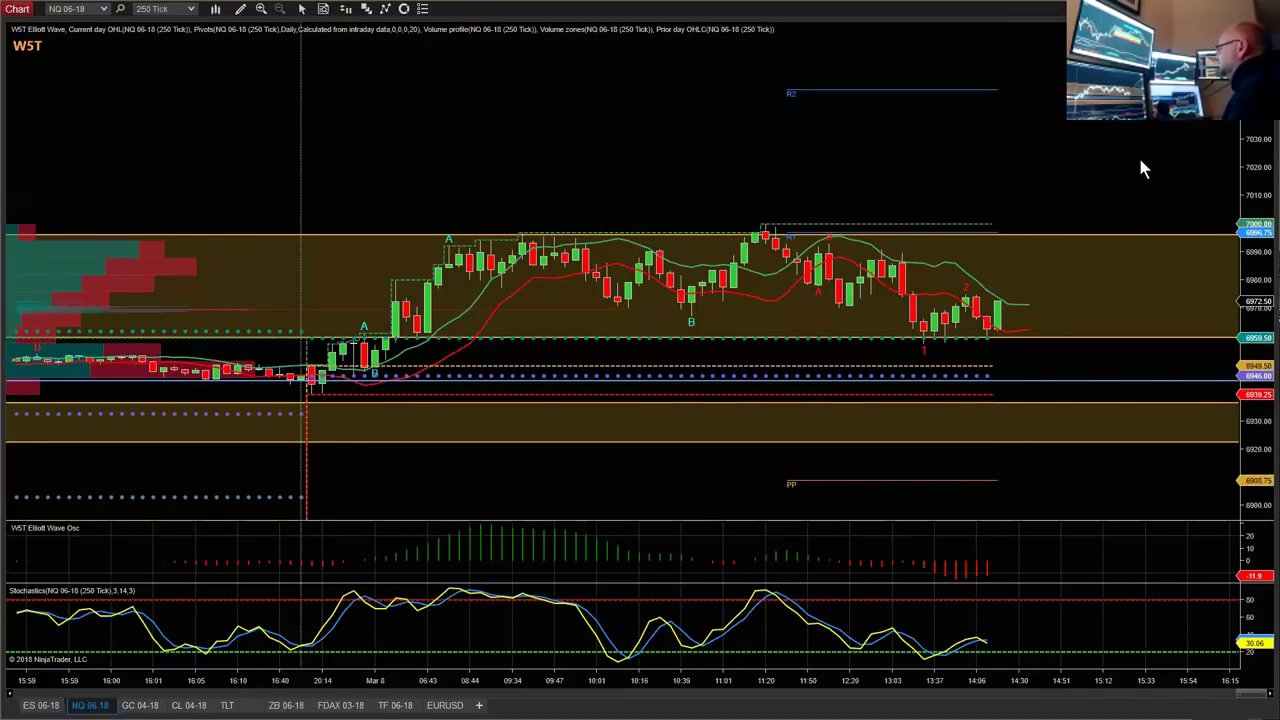
drag(1127, 165, 791, 251)
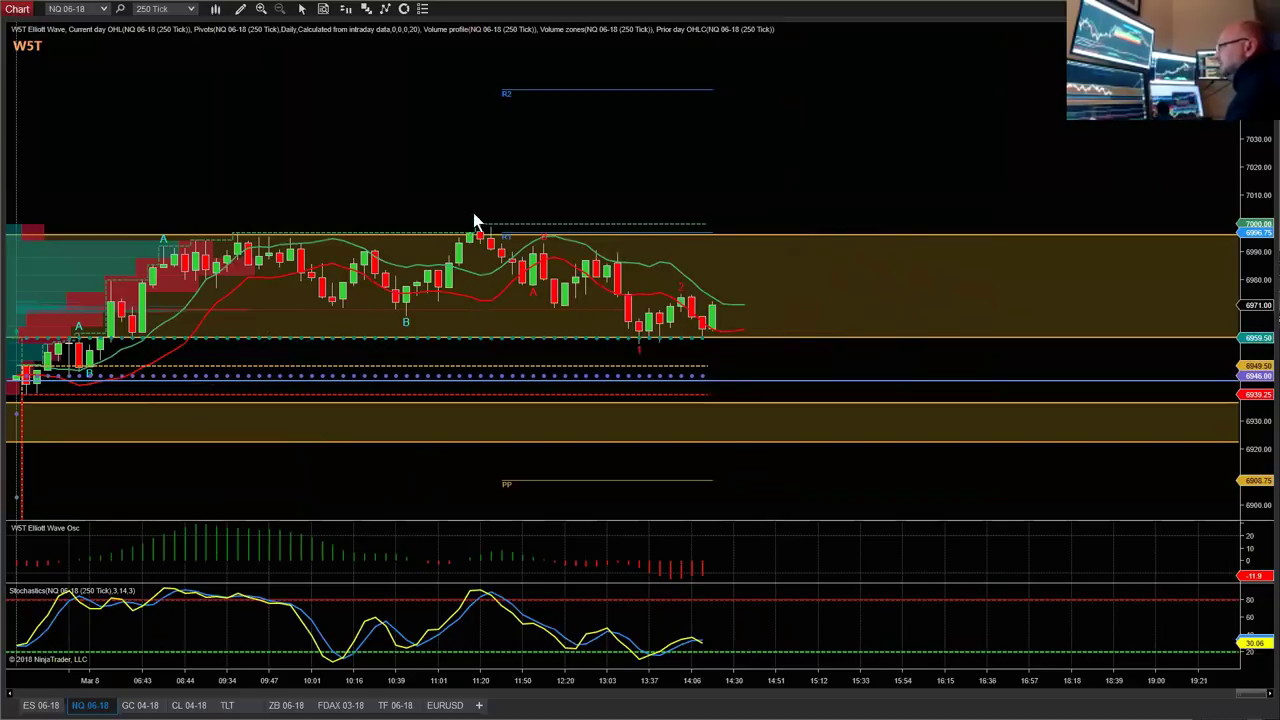
drag(345, 185, 1013, 396)
scroll(795, 505, up, 5)
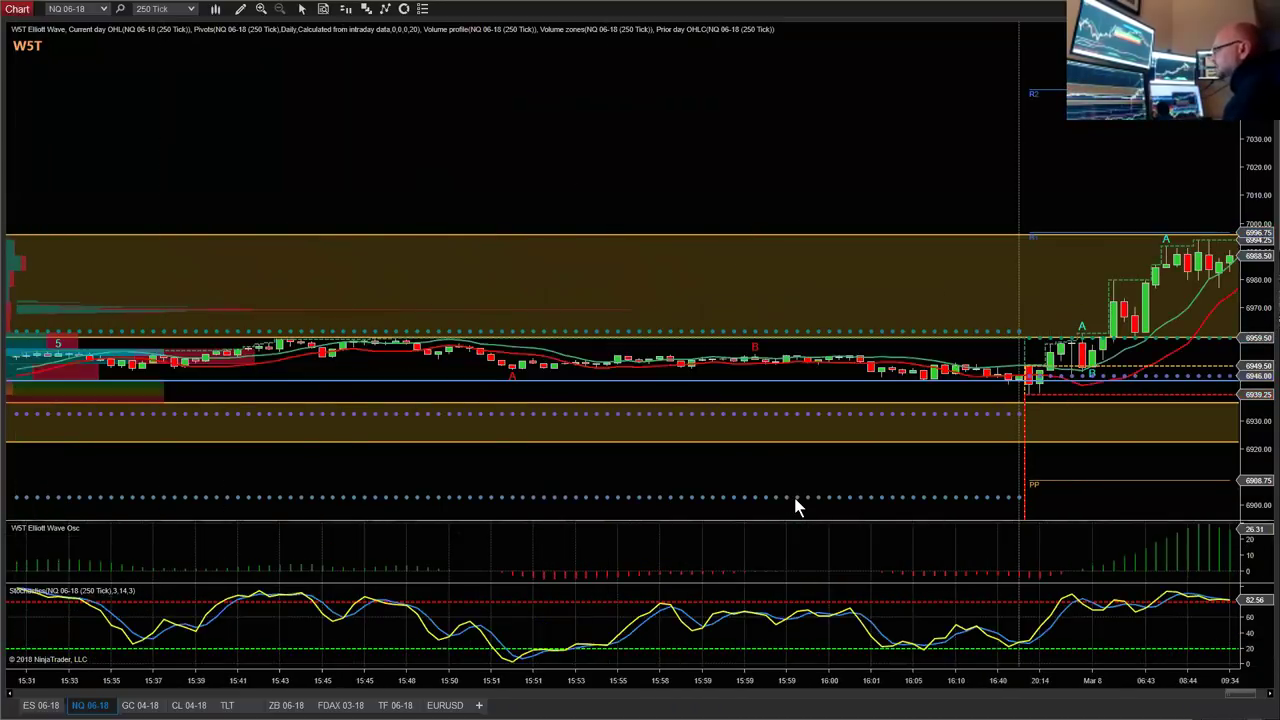
scroll(886, 477, up, 5)
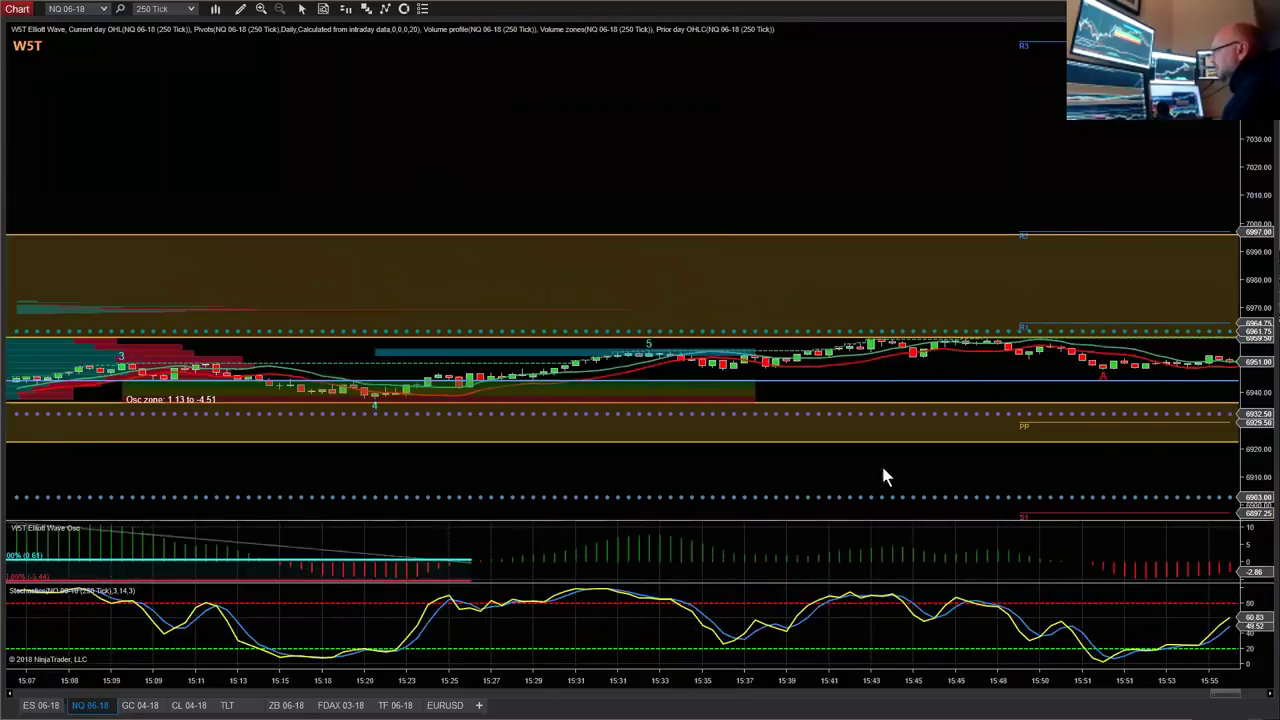
drag(1248, 443, 966, 286)
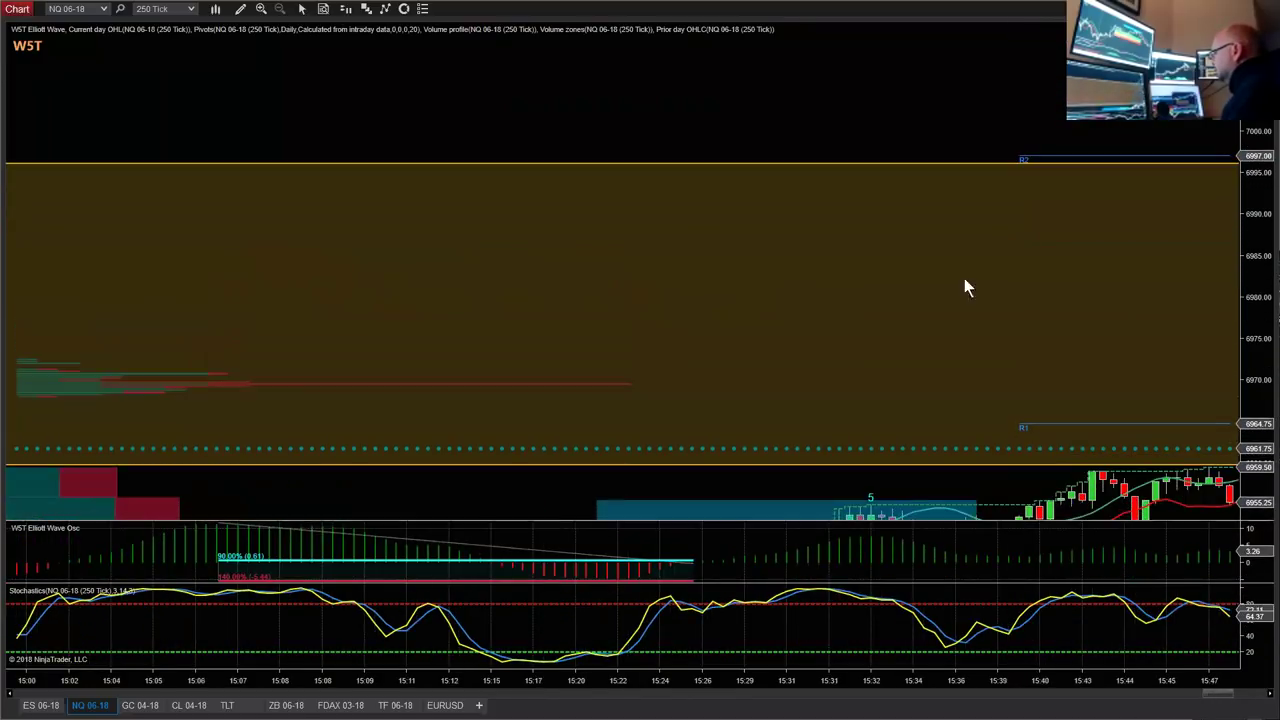
drag(760, 473, 834, 109)
drag(808, 405, 372, 655)
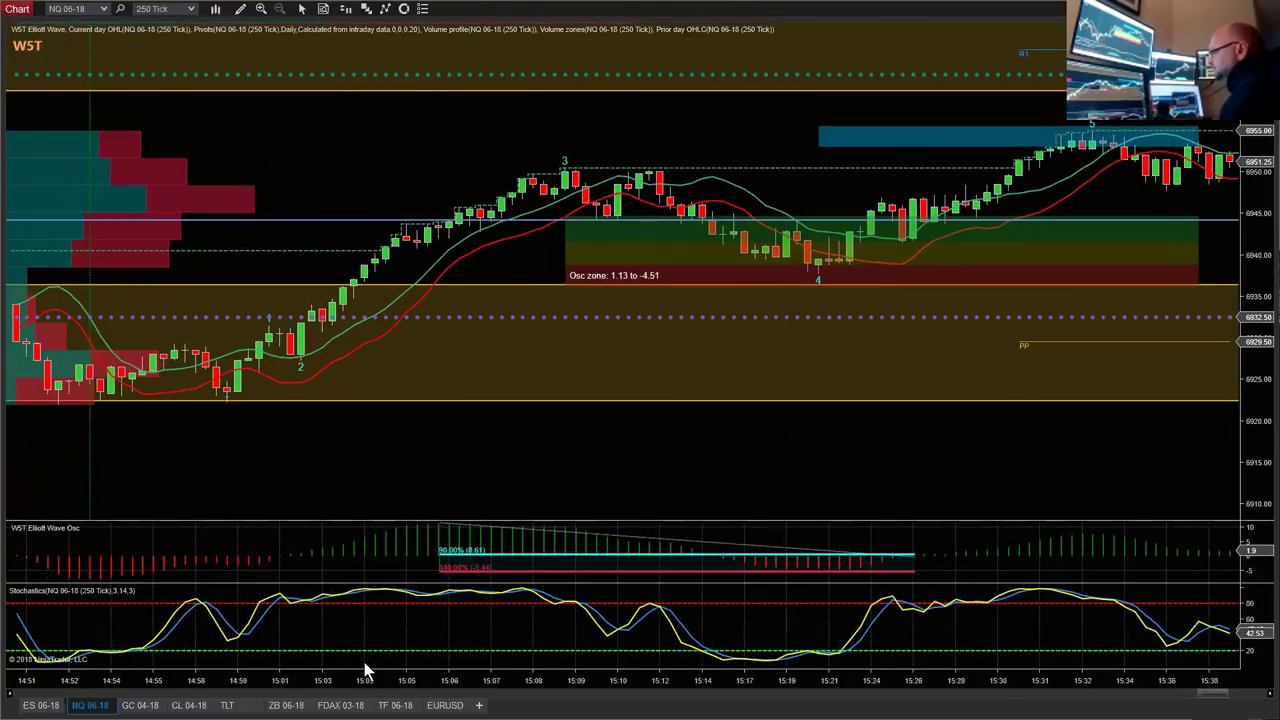
drag(440, 686, 414, 462)
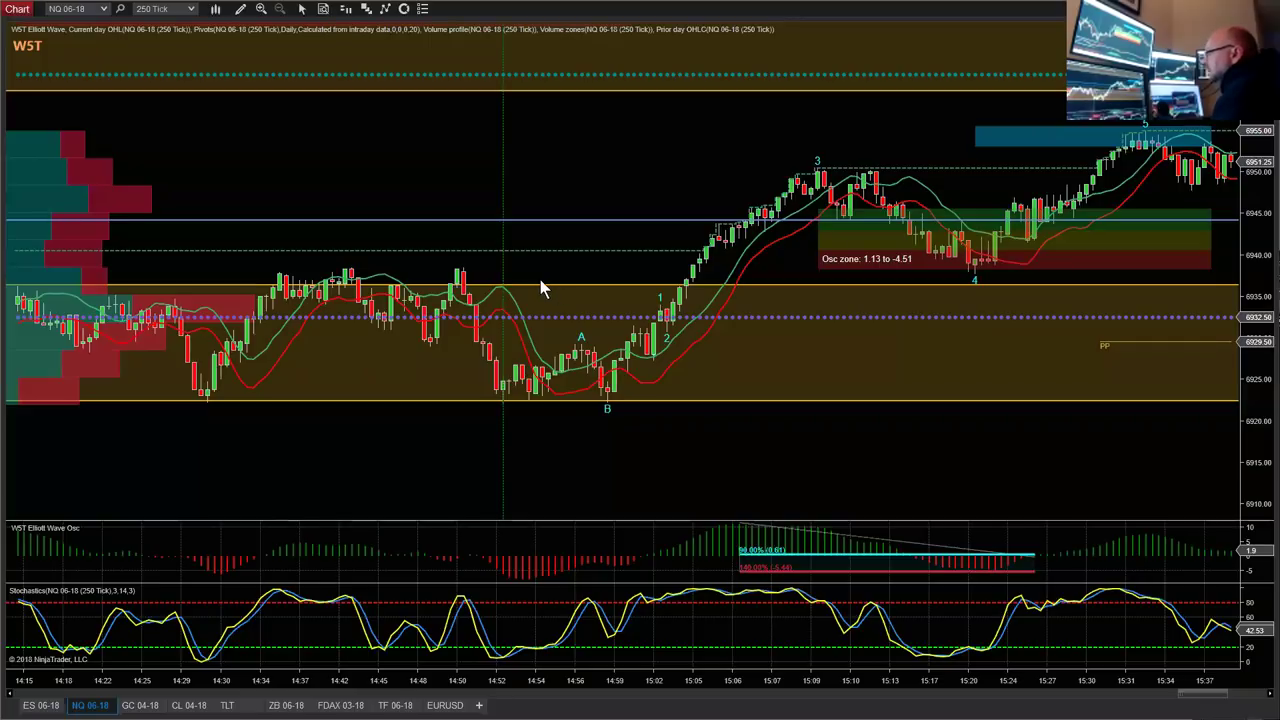
Bring up the FDAX 03-18 chart, review the bar types available for its data series, and confirm the dialog.
click(605, 404)
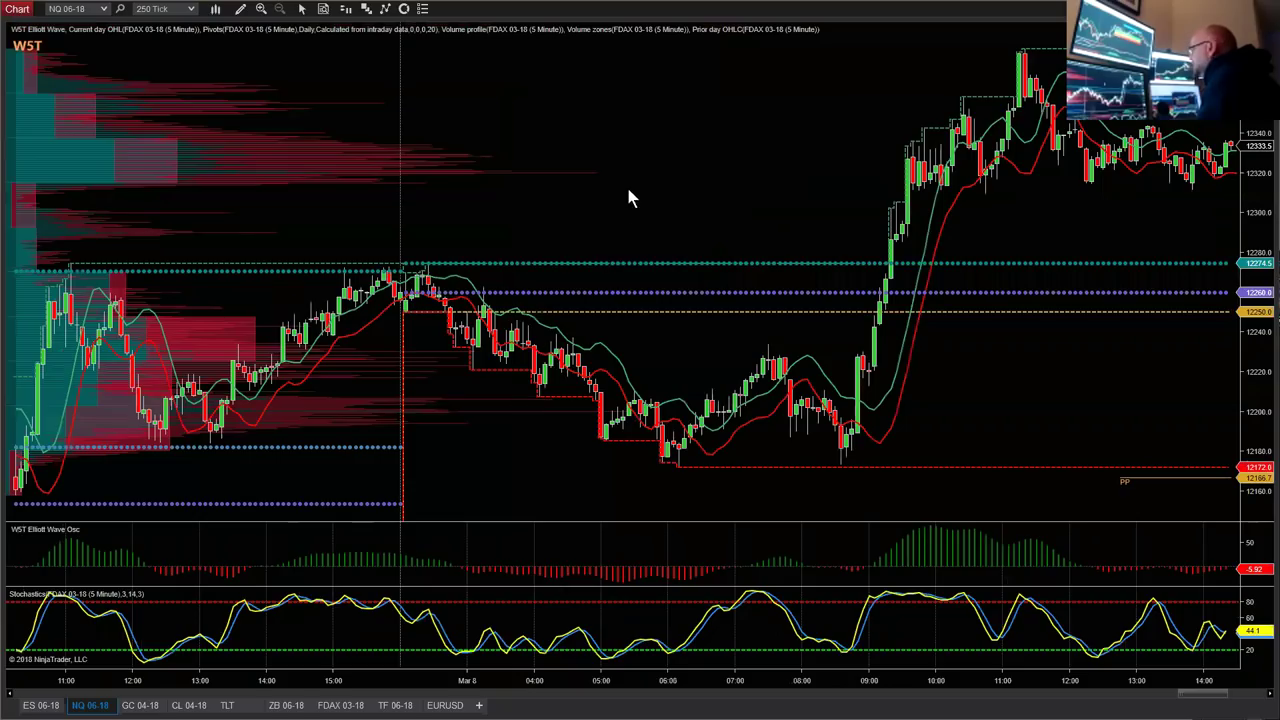
right_click(706, 210)
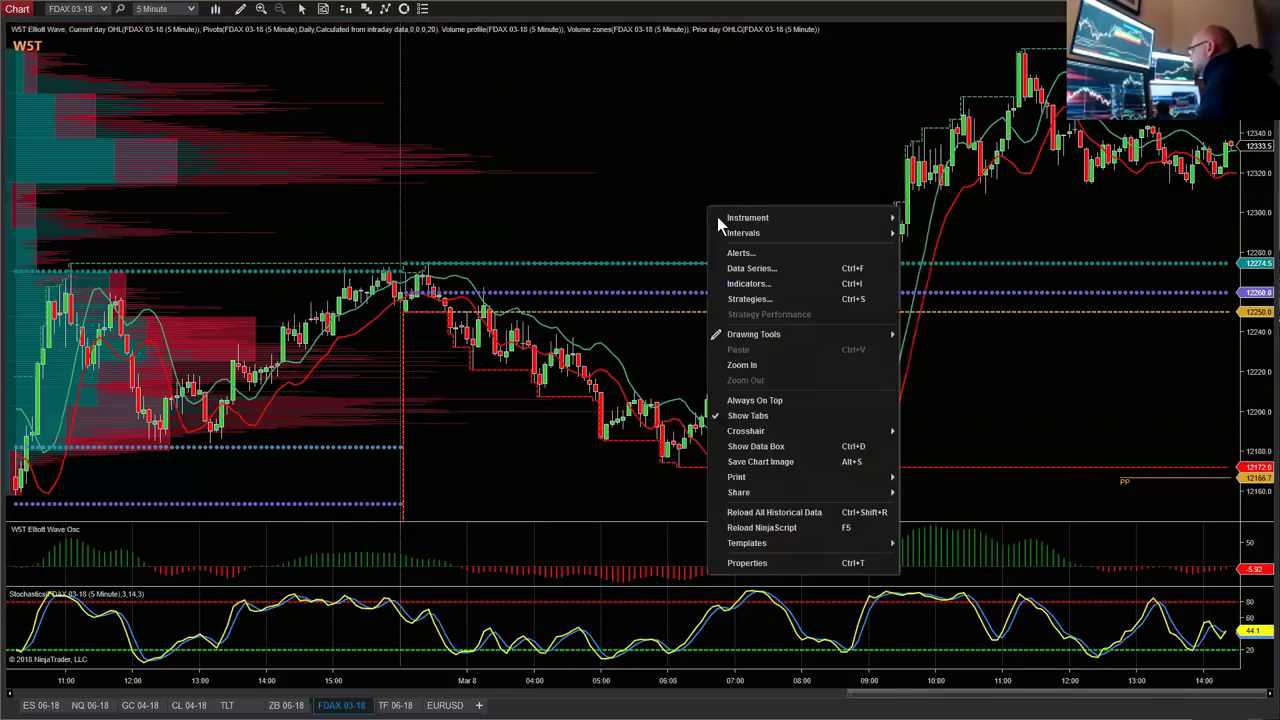
click(775, 267)
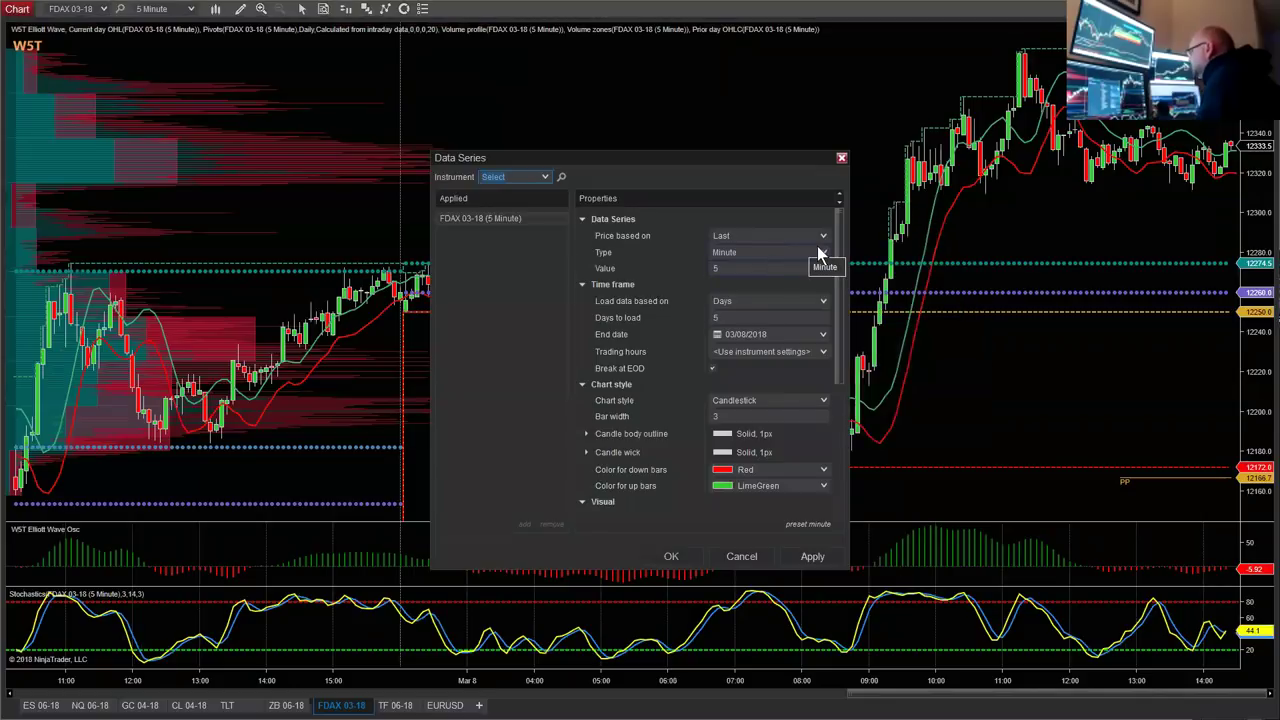
click(824, 257)
click(826, 258)
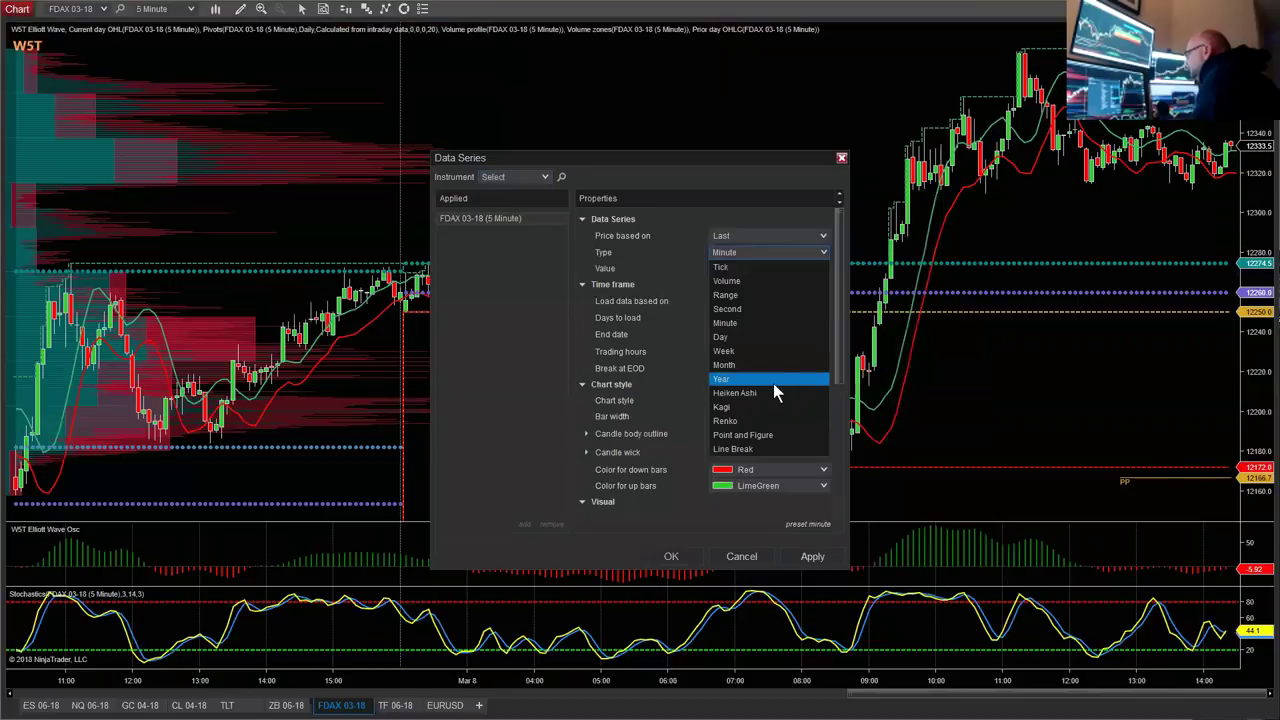
click(840, 335)
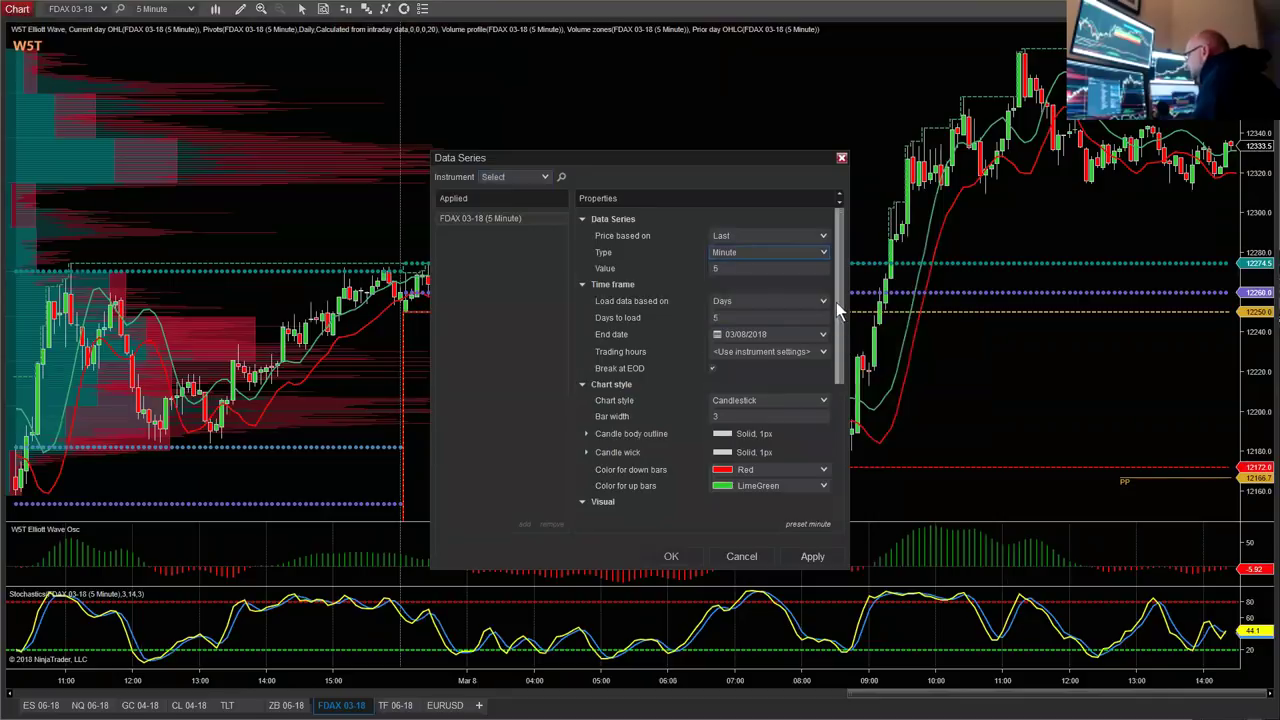
click(825, 252)
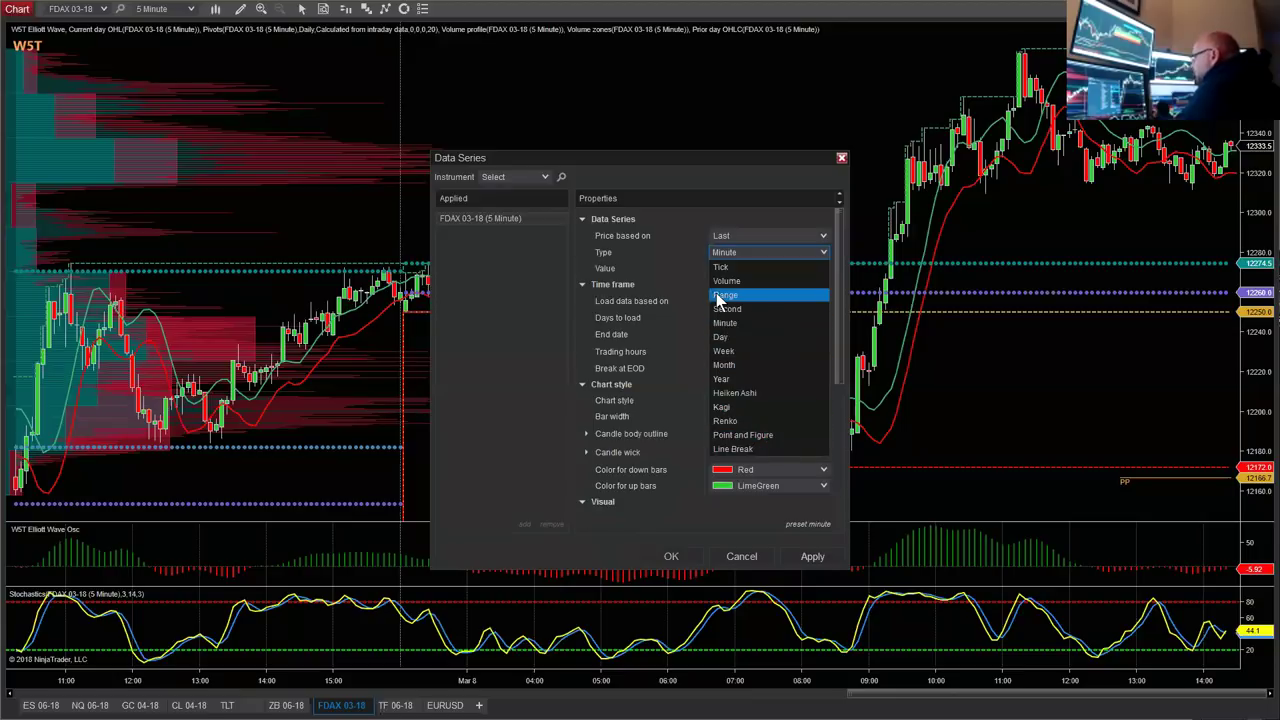
click(766, 253)
click(838, 552)
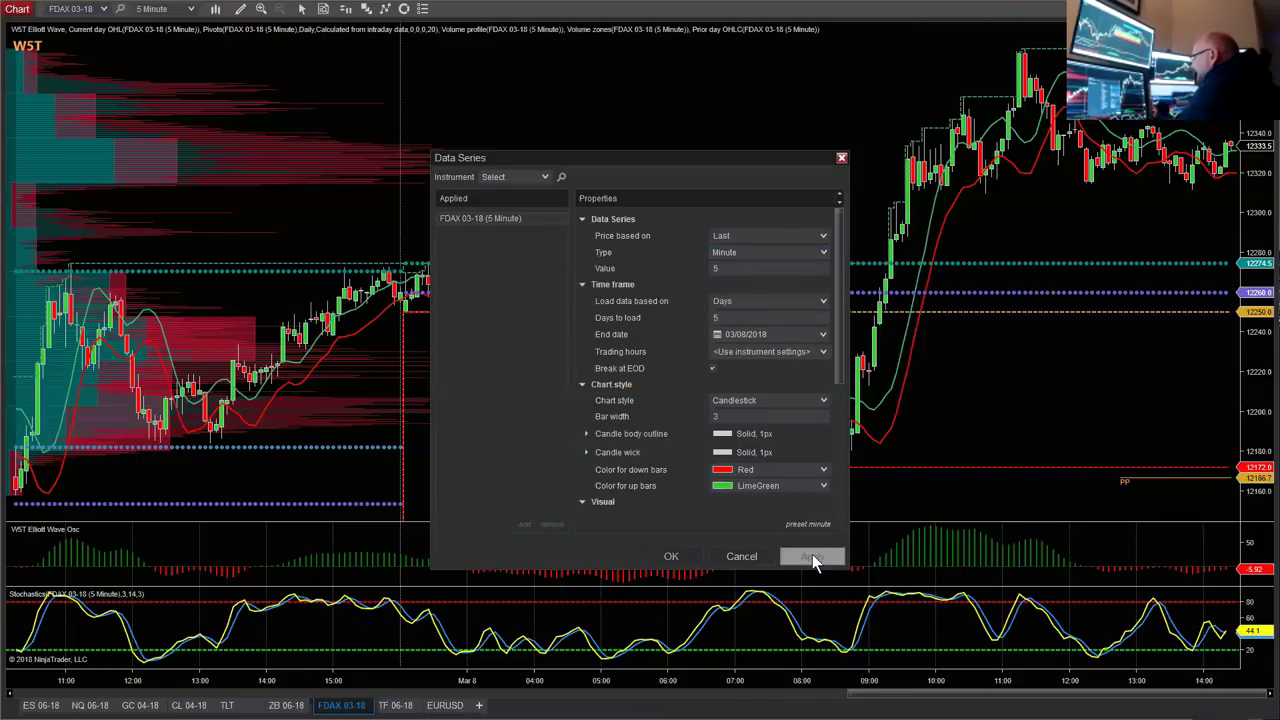
click(668, 558)
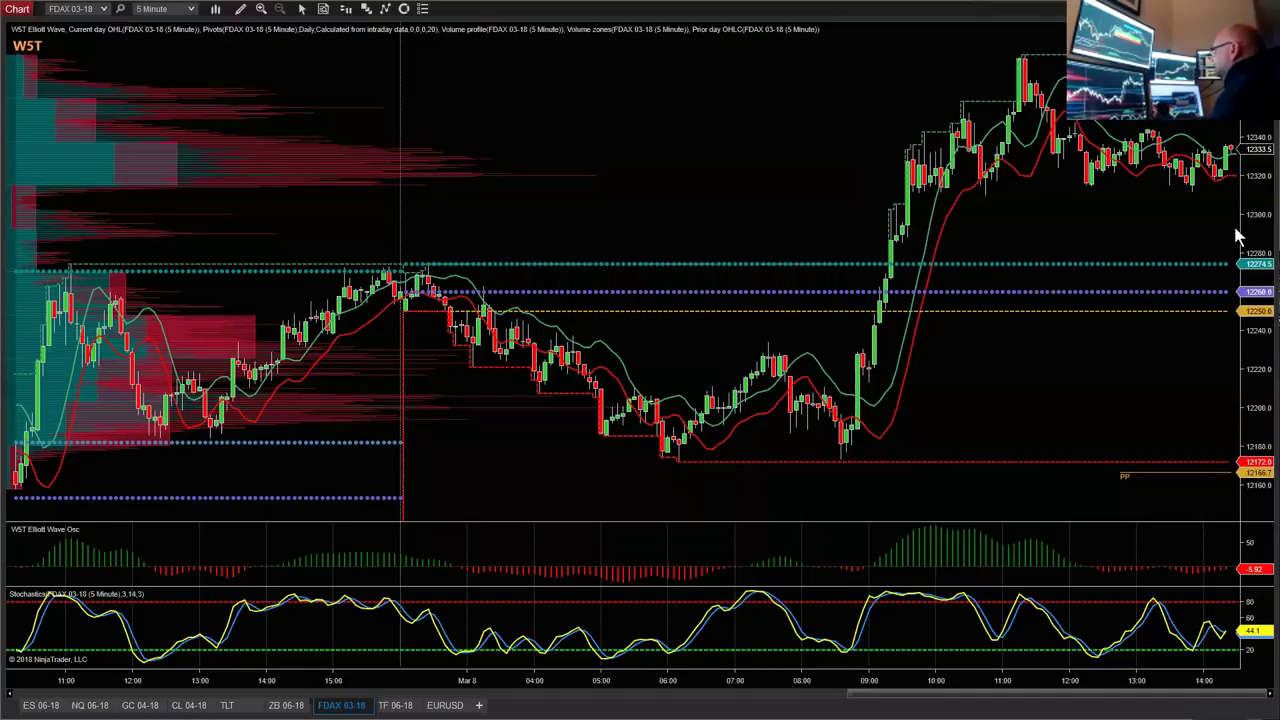
Reload the indicators on the 5-minute FDAX chart with the March 6 to March 8 sessions in view.
drag(871, 449, 543, 643)
drag(614, 694, 690, 694)
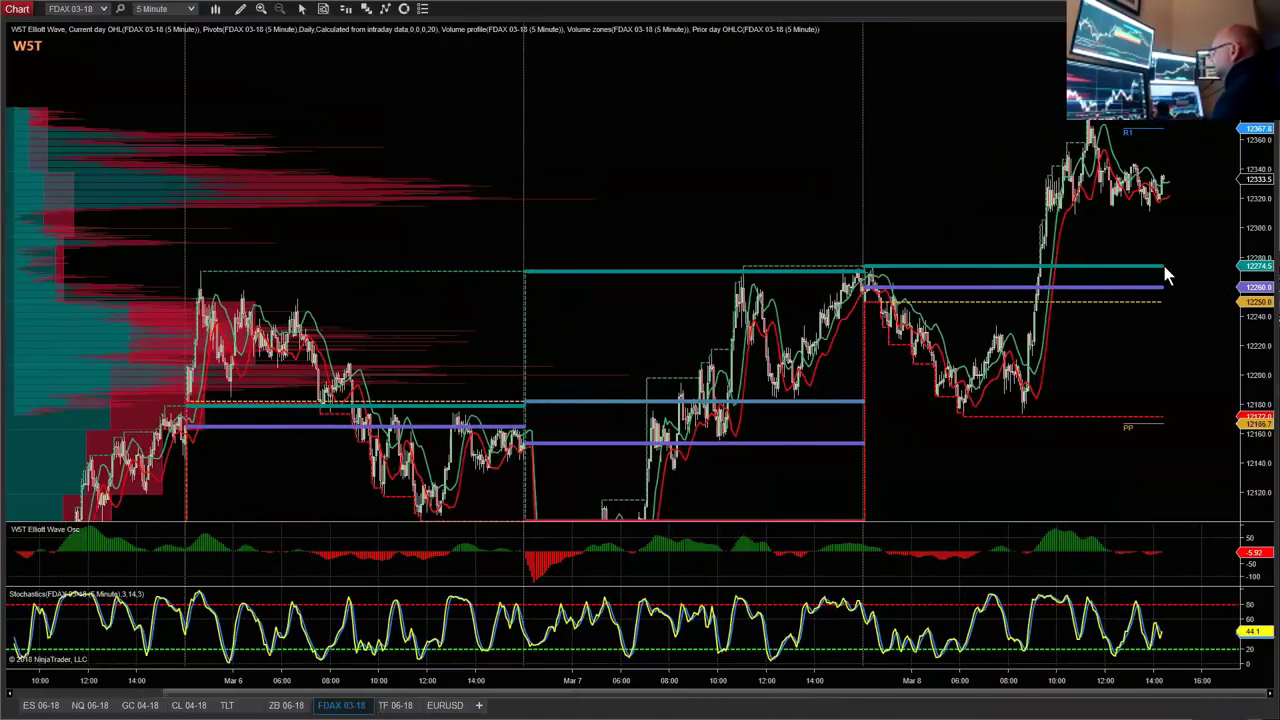
drag(1246, 322, 1240, 392)
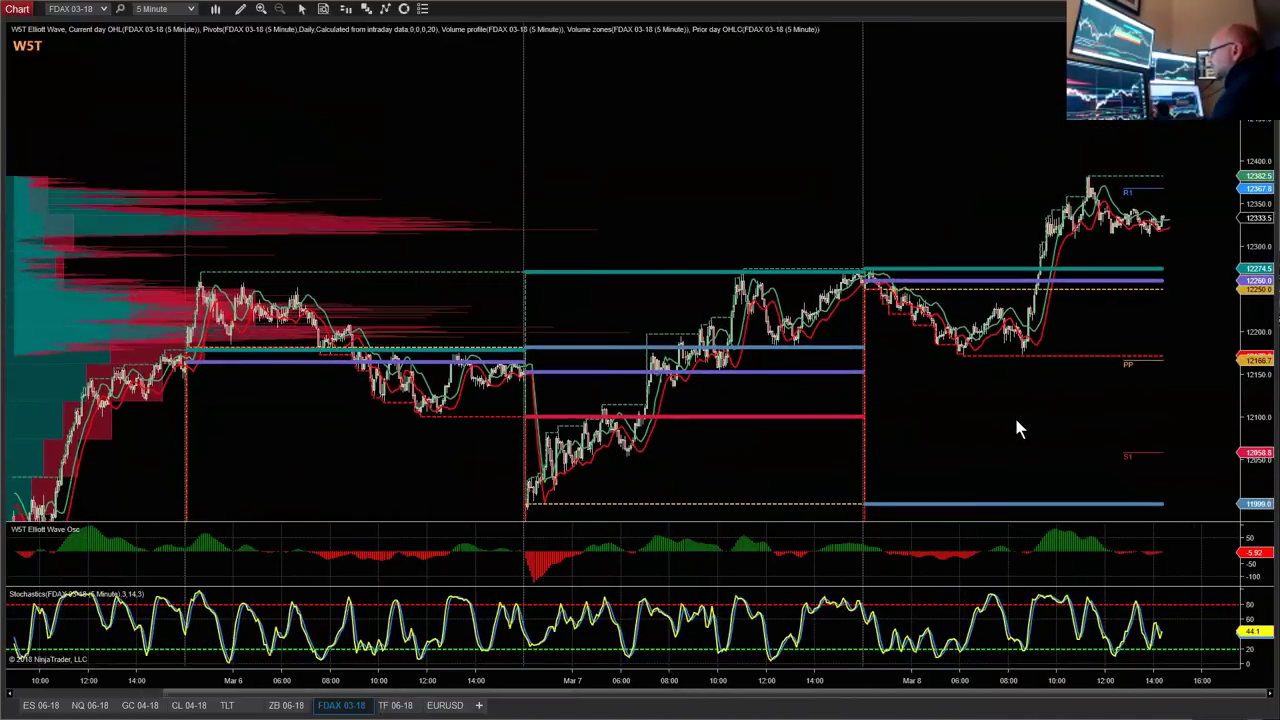
scroll(941, 487, up, 1)
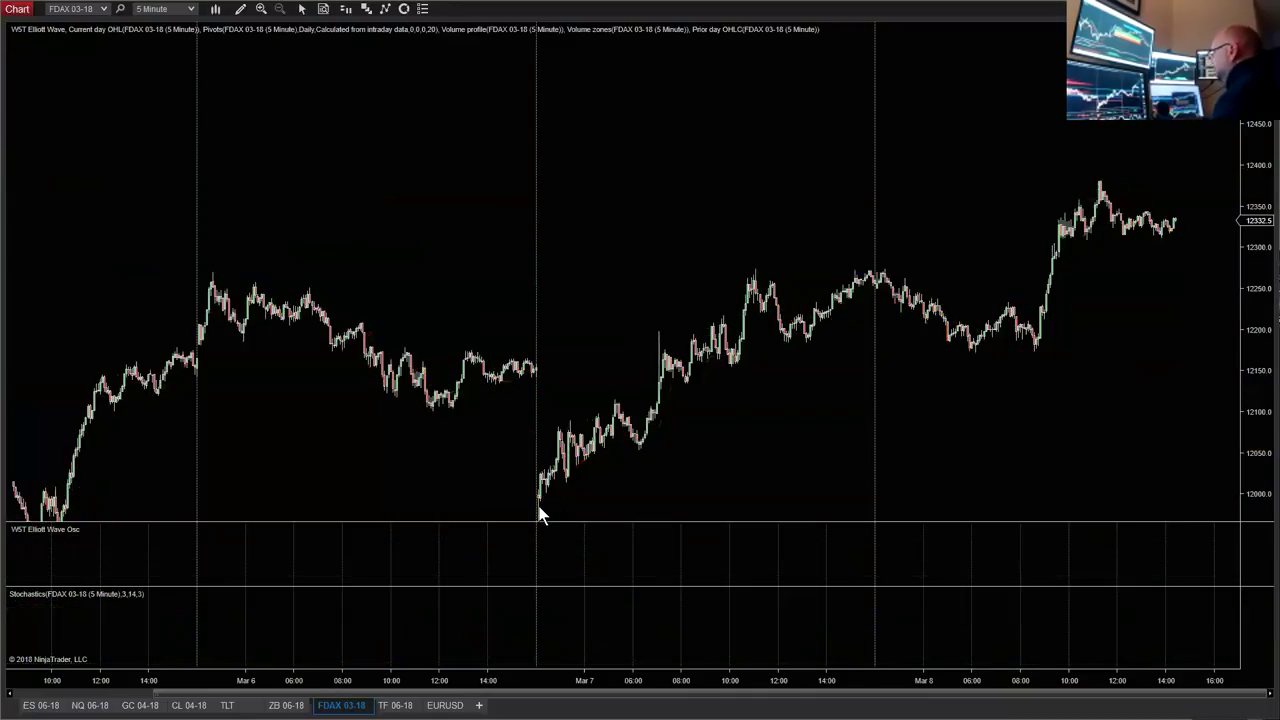
key(F5)
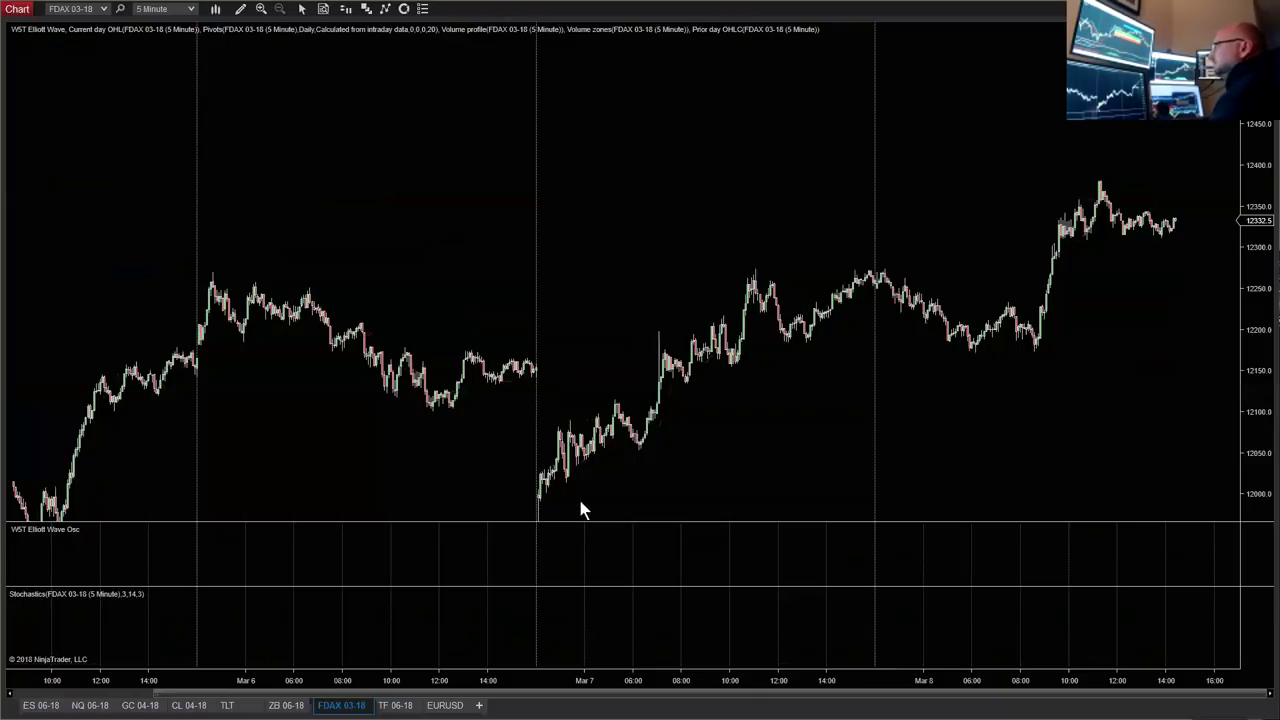
Switch the FDAX chart to 15-minute bars and check the sessions up to March 8.
click(193, 12)
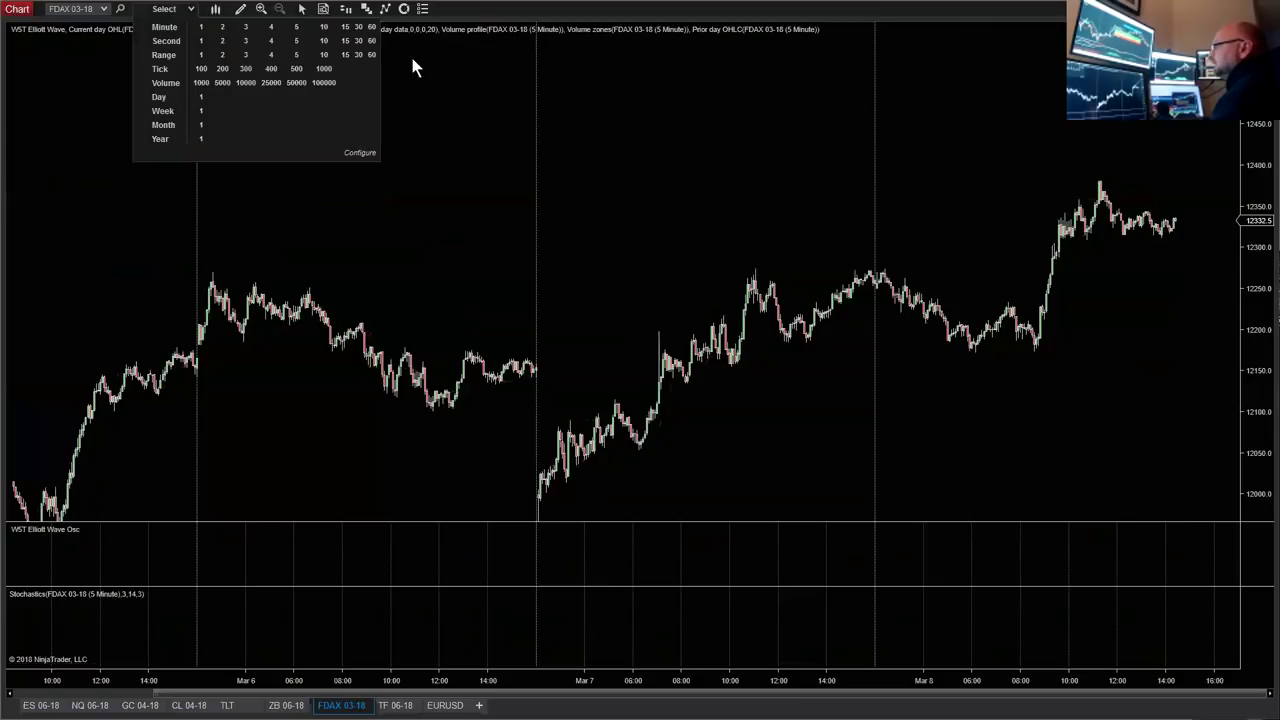
click(345, 28)
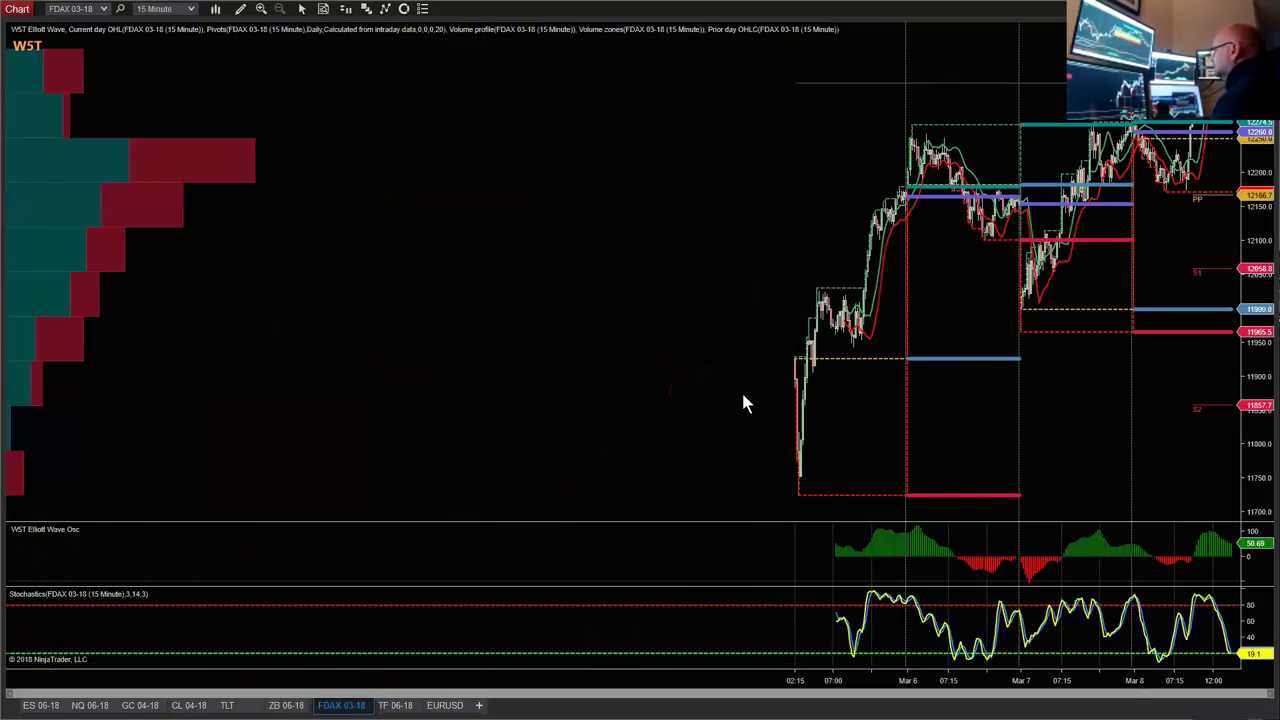
scroll(226, 34, down, 3)
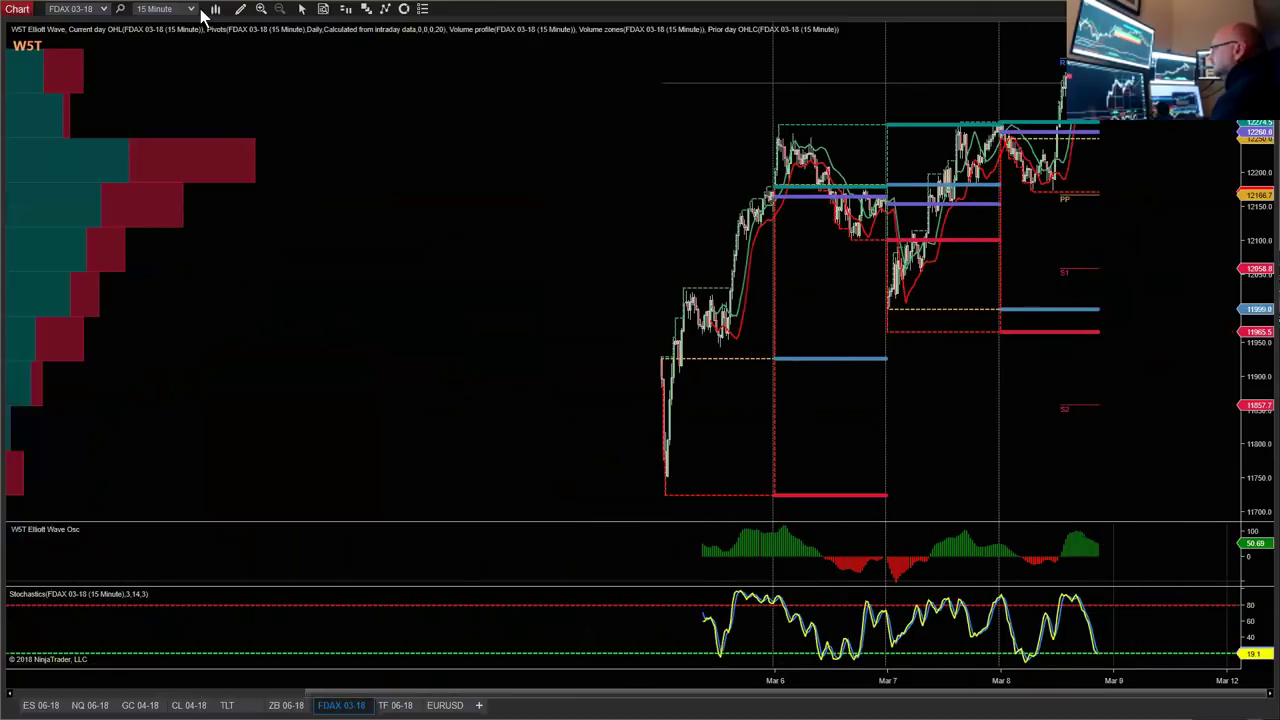
Set the FDAX chart back to 5-minute bars and examine the March 8 wave 4 pullback against its oscillator zone.
click(194, 9)
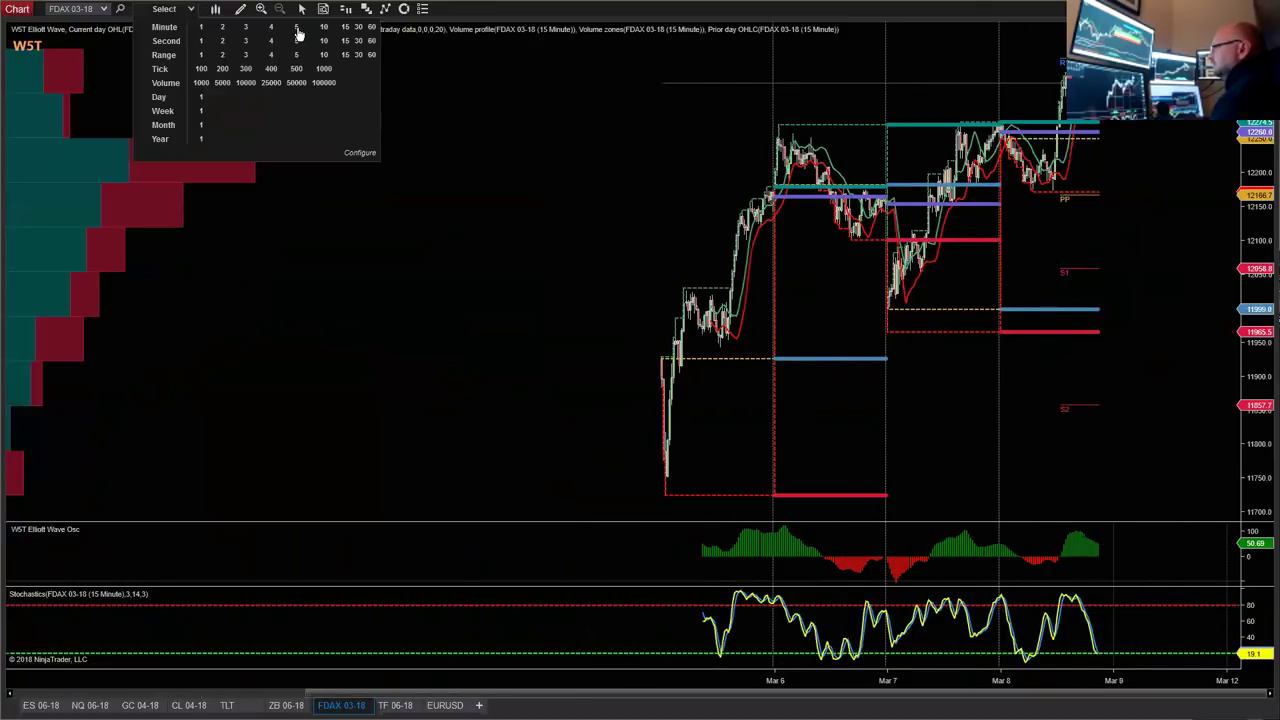
click(297, 29)
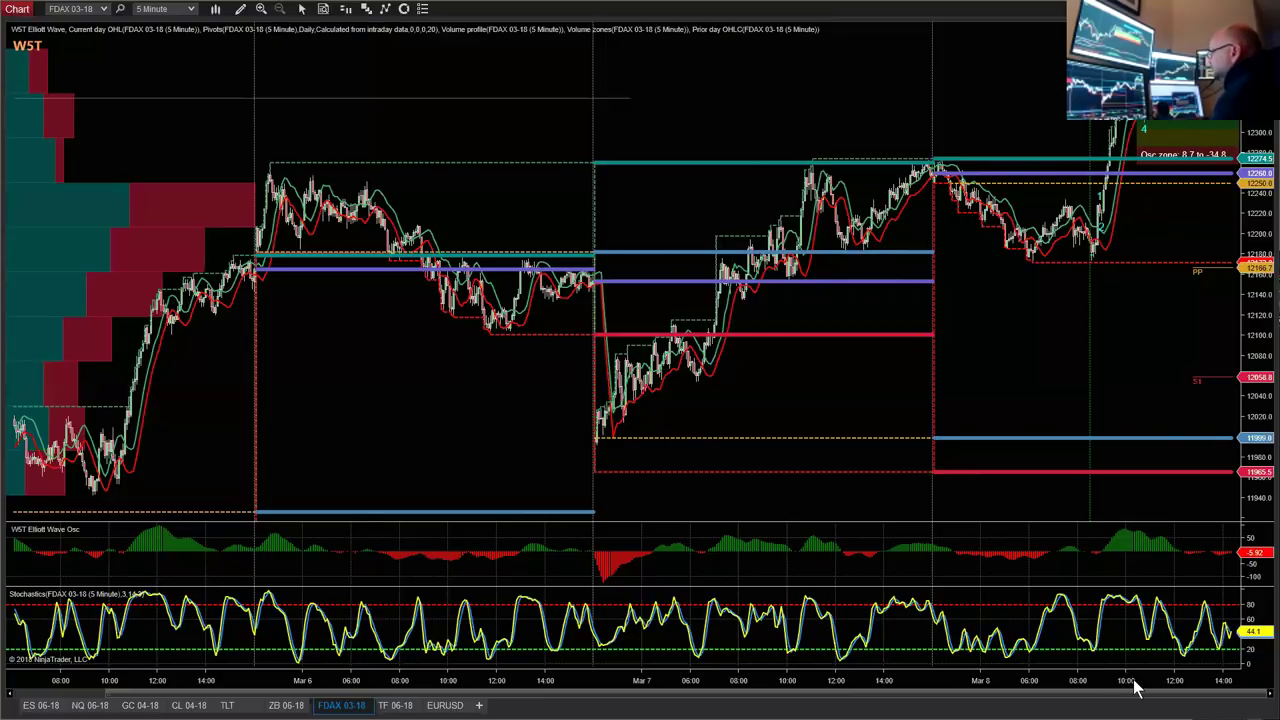
drag(1049, 677, 329, 147)
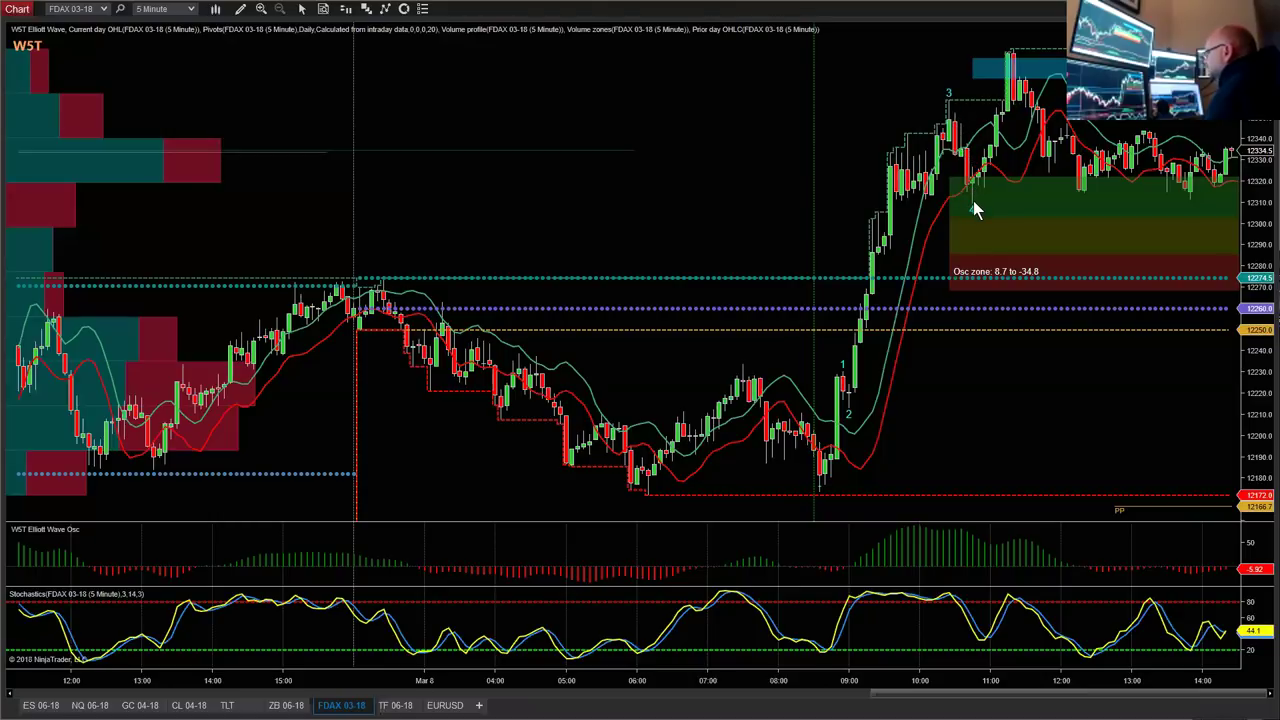
Highlight the March 8 price range leading into wave 4 on the FDAX chart with a rectangle from about 09:30 to 11:00.
drag(1037, 389, 797, 72)
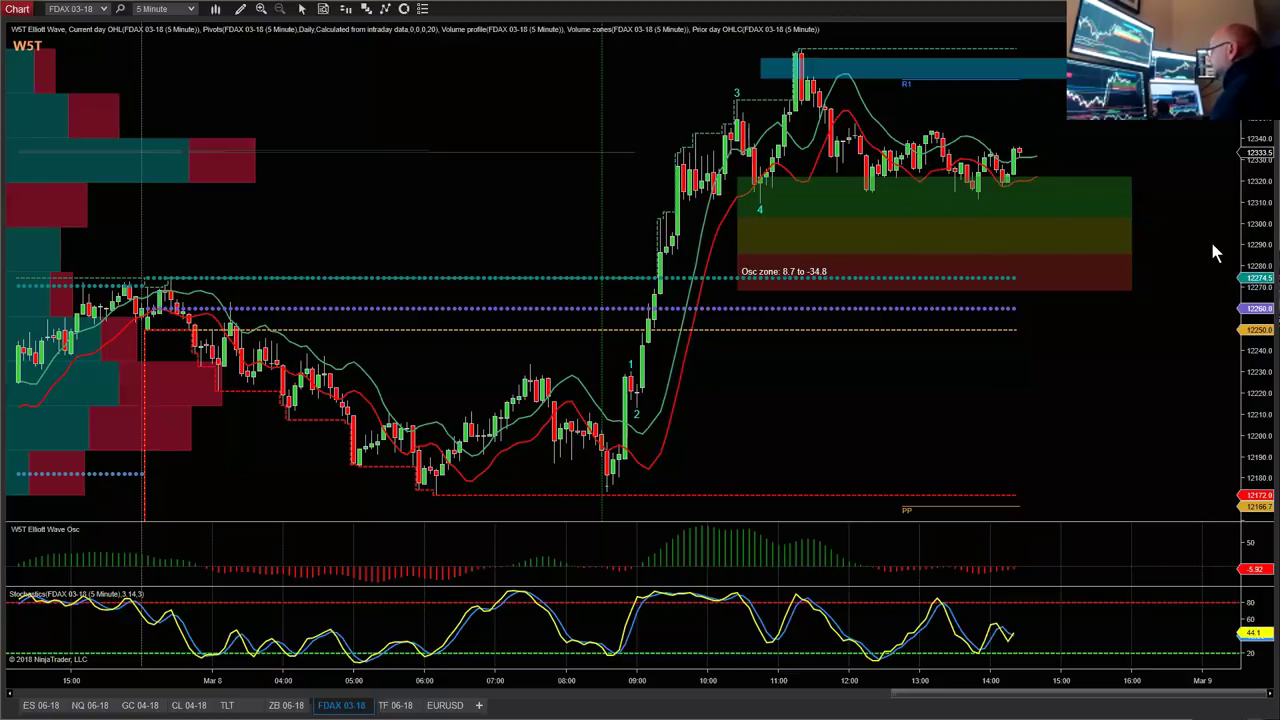
drag(1265, 408, 1249, 371)
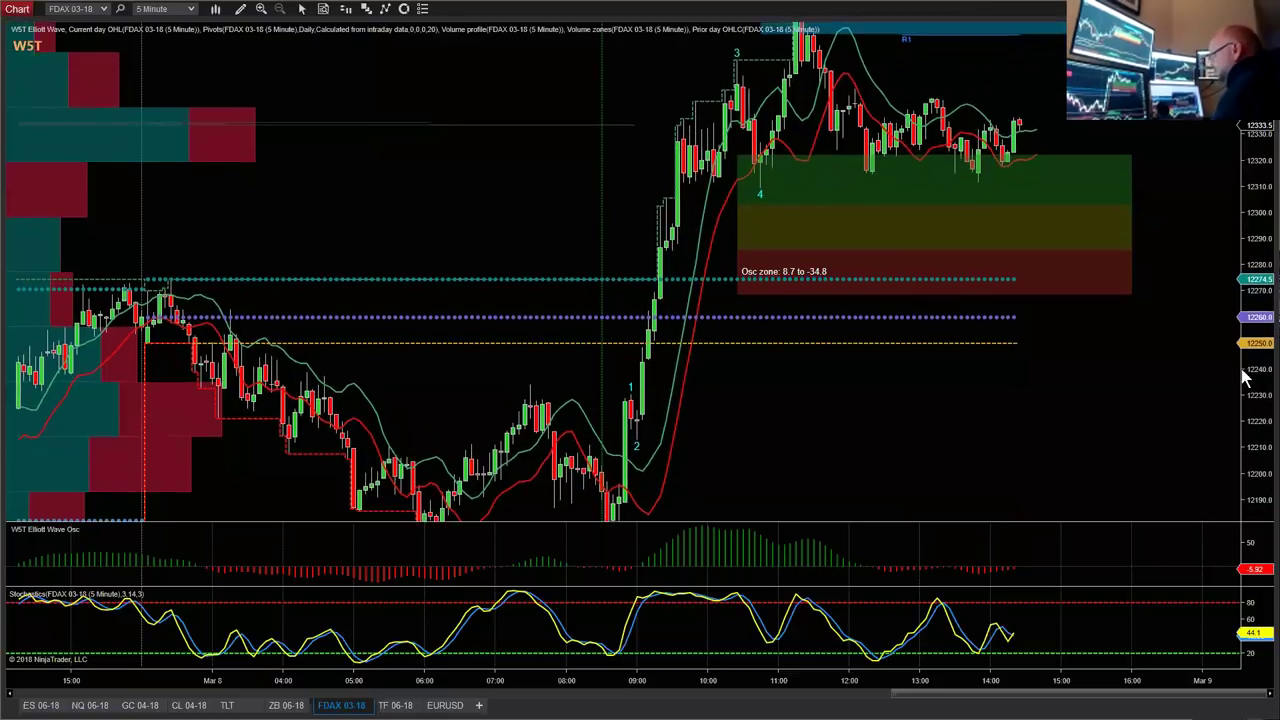
drag(1151, 297, 1137, 371)
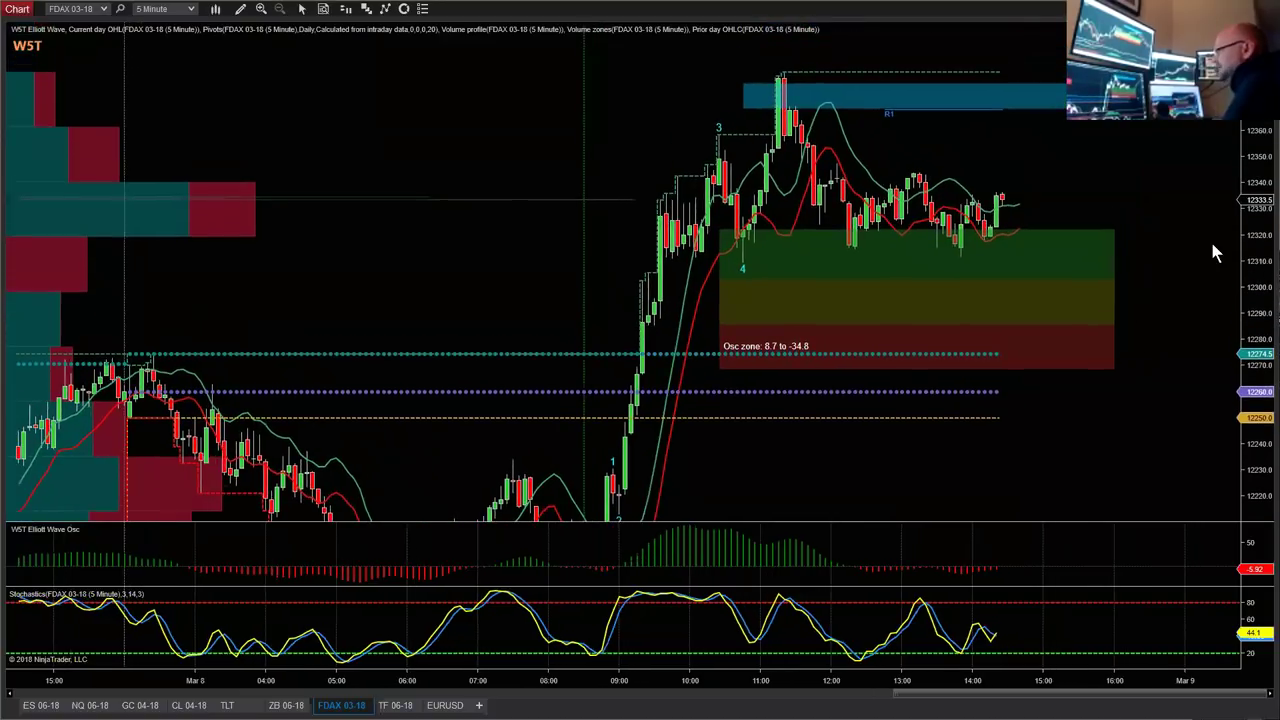
drag(1260, 350, 1255, 370)
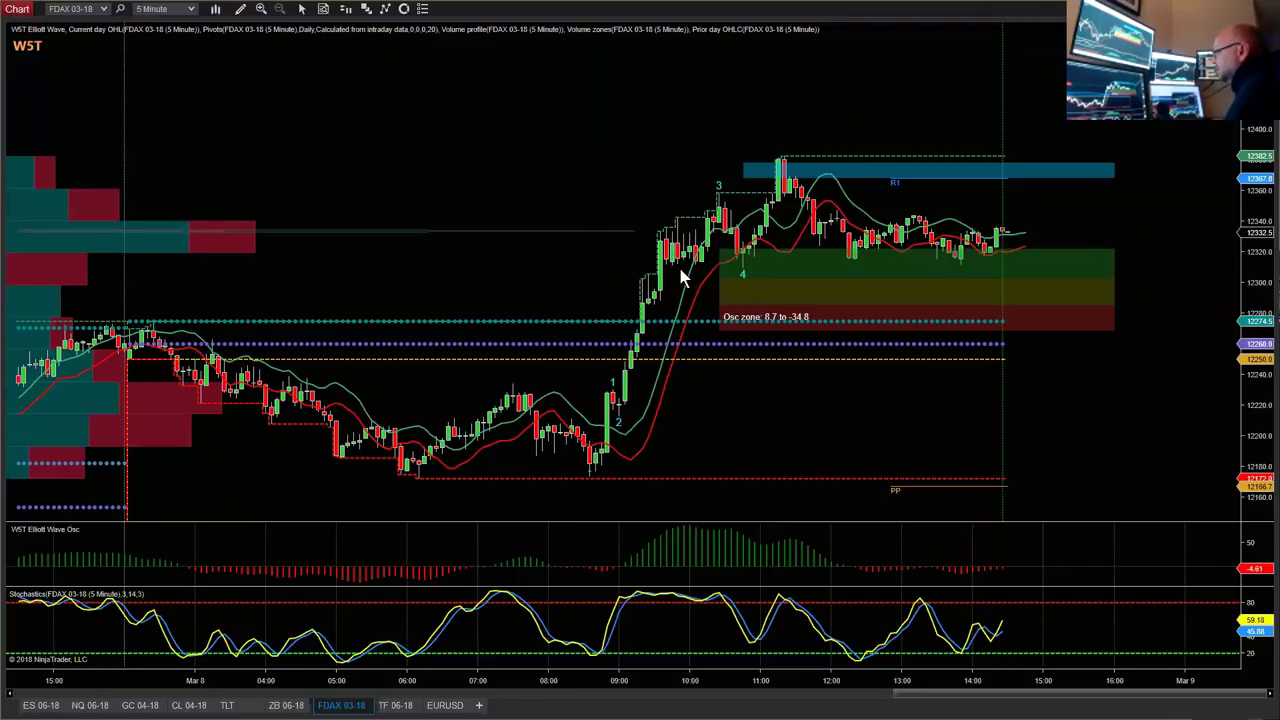
click(240, 10)
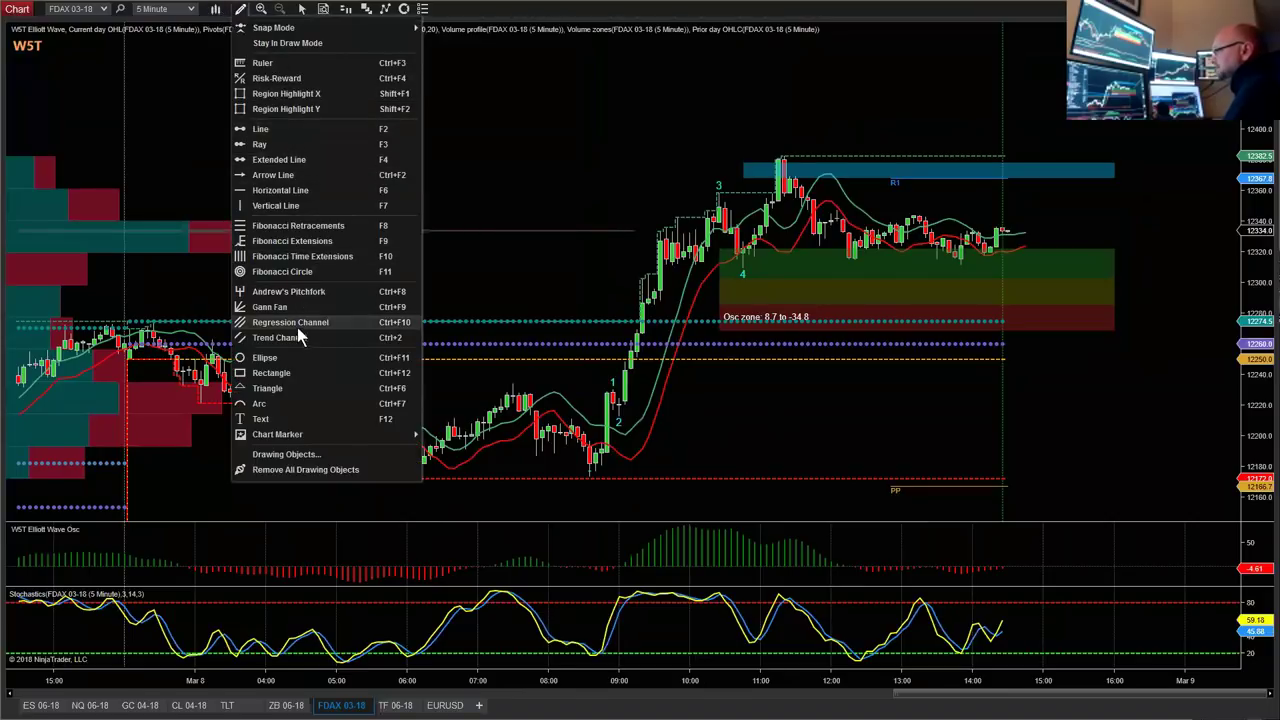
click(271, 373)
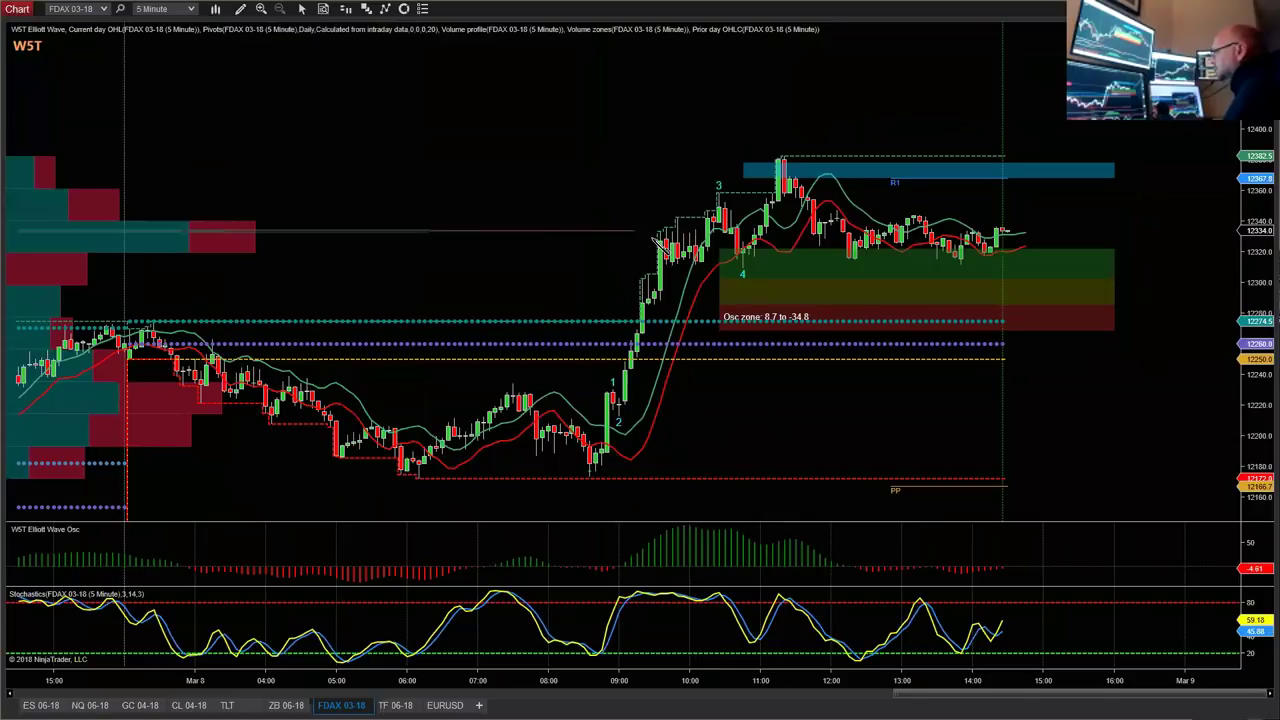
mouse_move(655, 240)
mouse_down()
mouse_move(682, 272)
mouse_move(755, 268)
mouse_up()
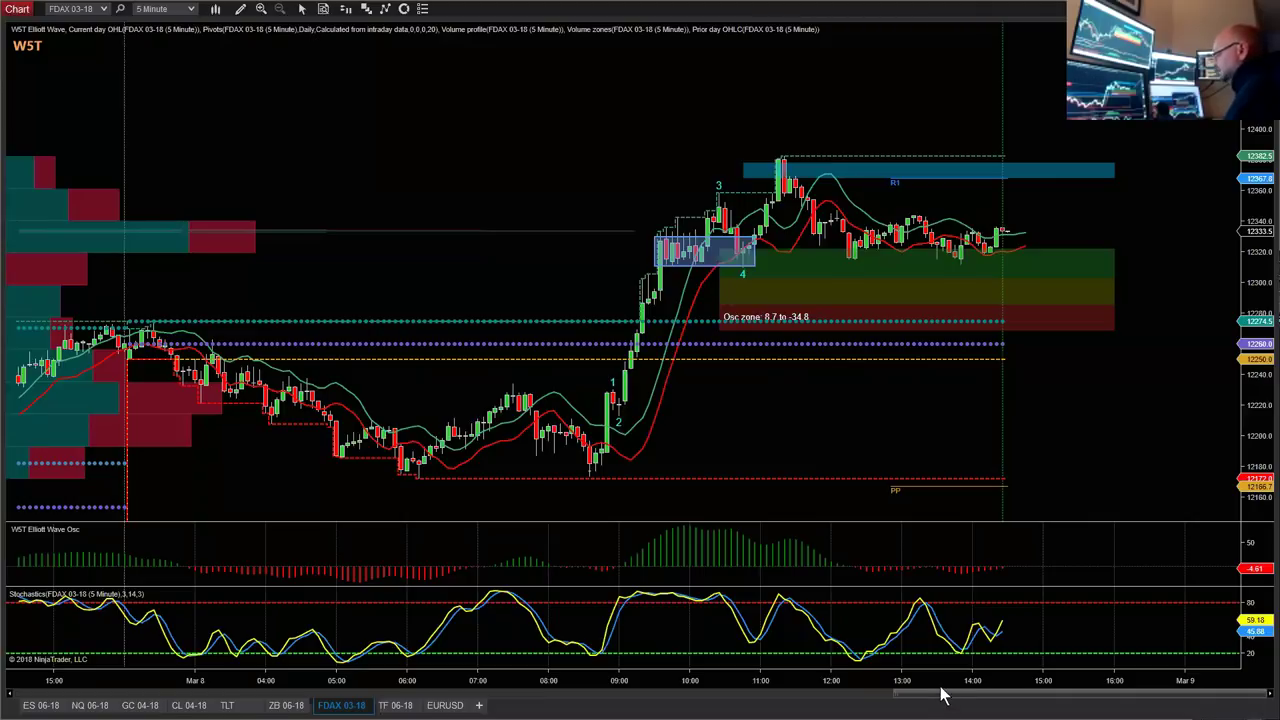
Extend the wave 4 range rectangle on the FDAX chart forward to the latest bars at about 14:30.
drag(928, 679, 1151, 409)
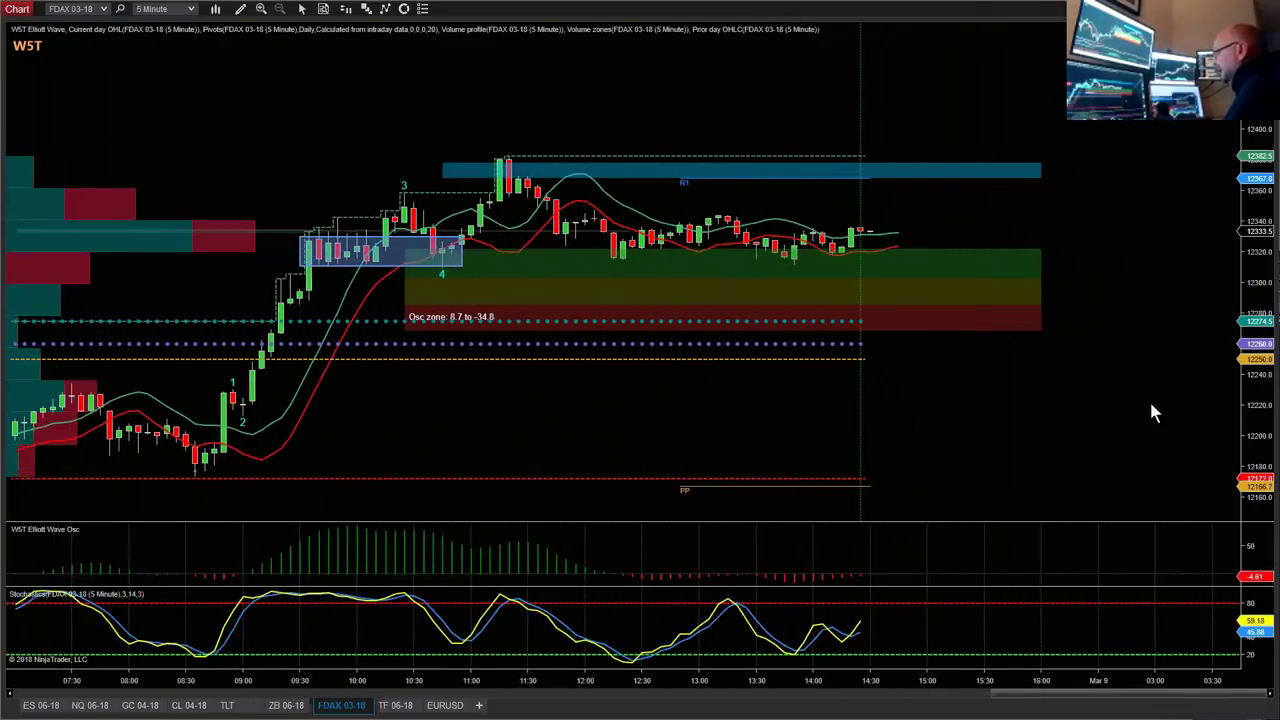
drag(1262, 412, 375, 225)
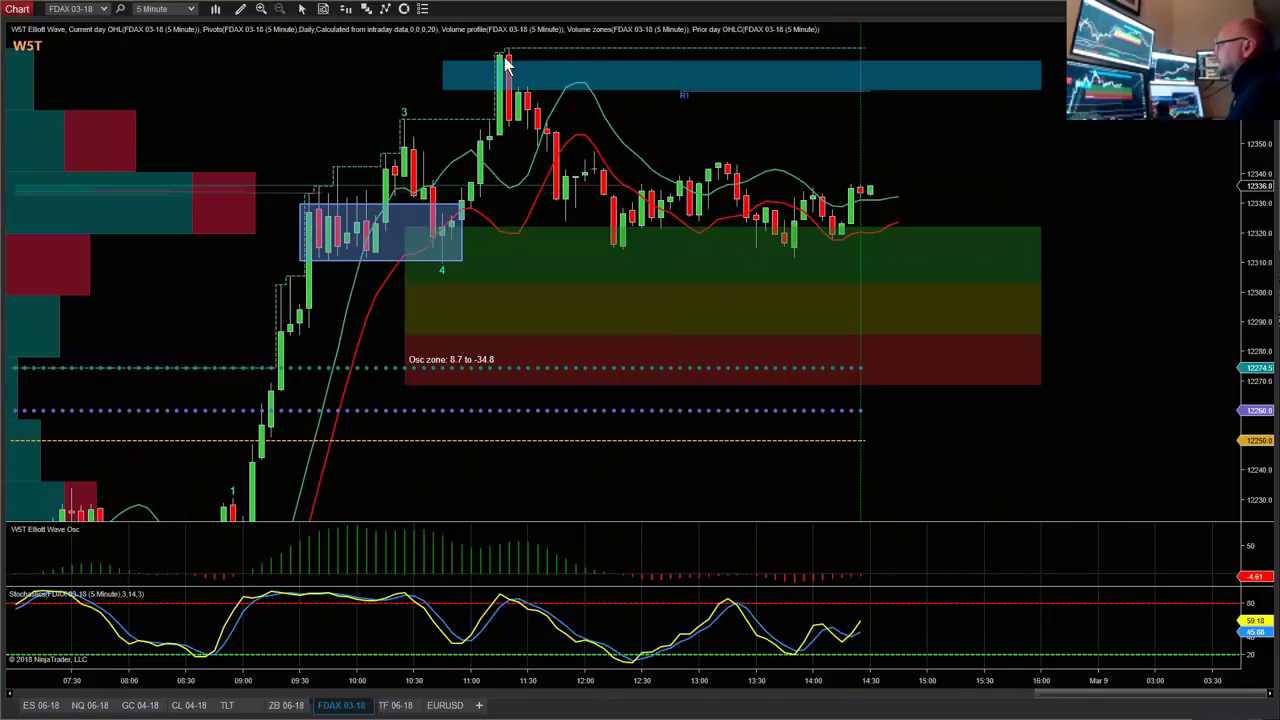
click(462, 250)
drag(462, 262, 886, 261)
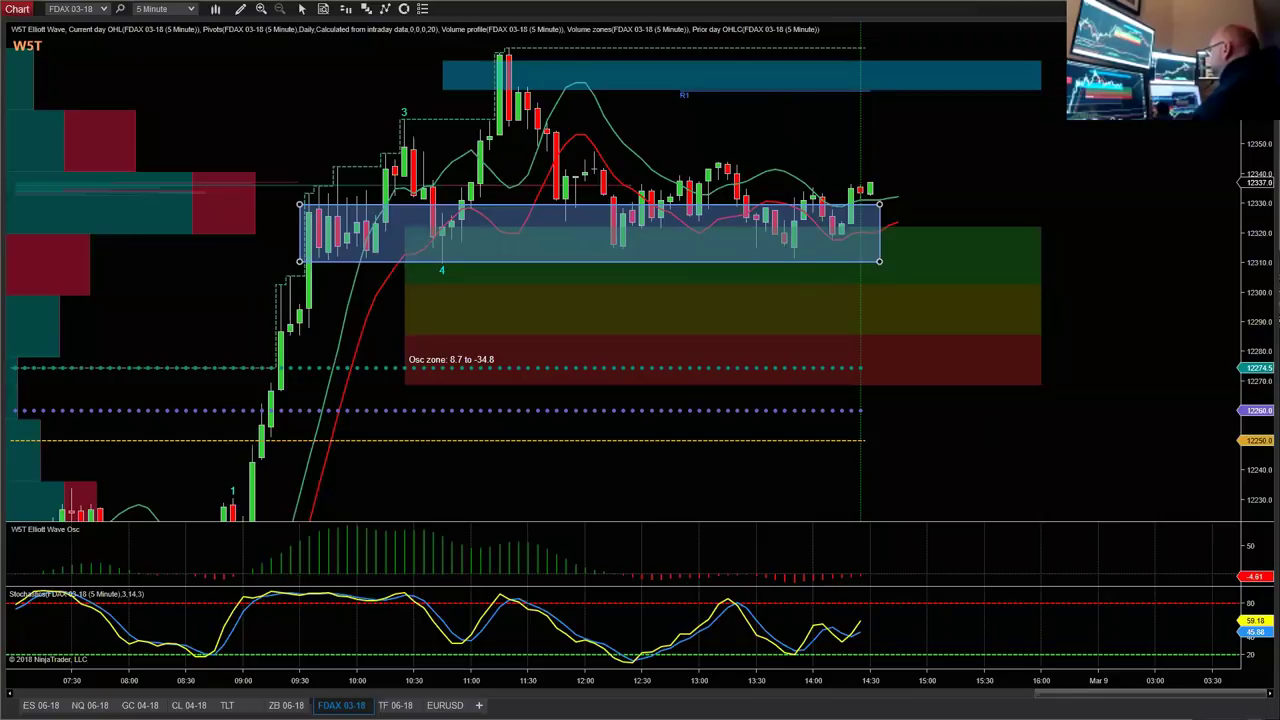
Shrink the FDAX chart window and move it off the screen, and bring in and dismiss the daily MA chart window.
click(1257, 8)
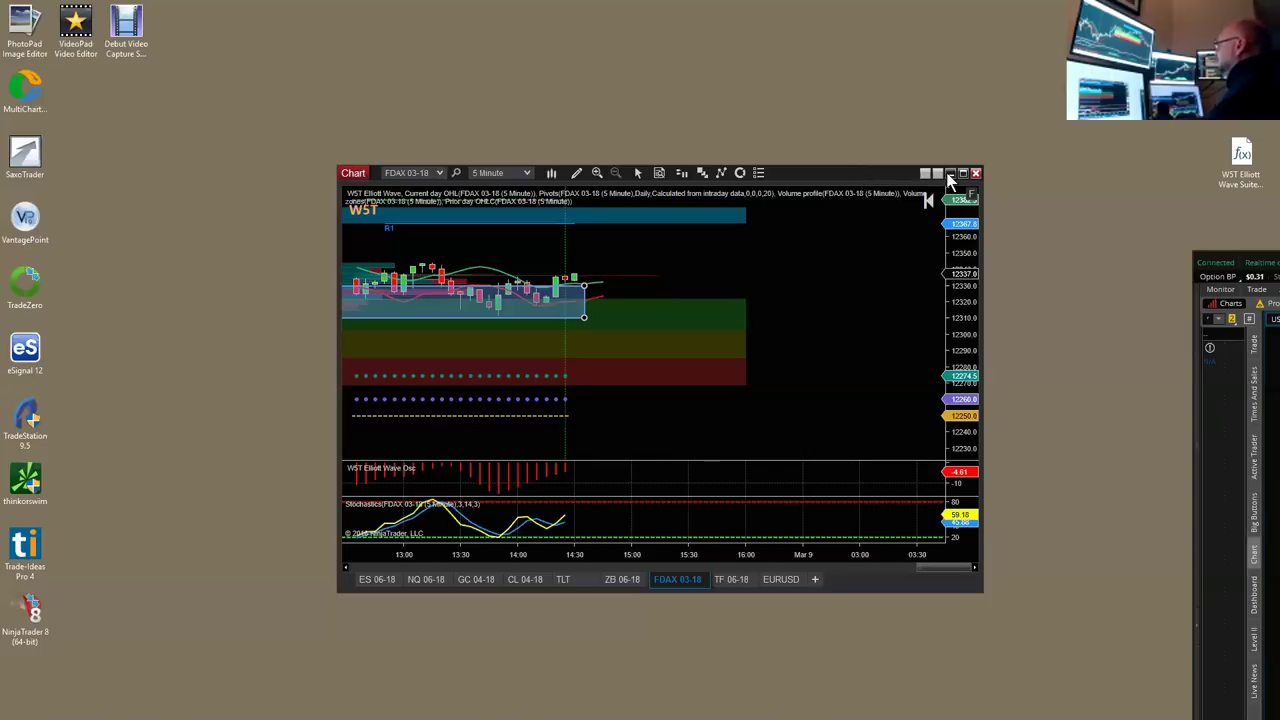
drag(773, 177, 0, 330)
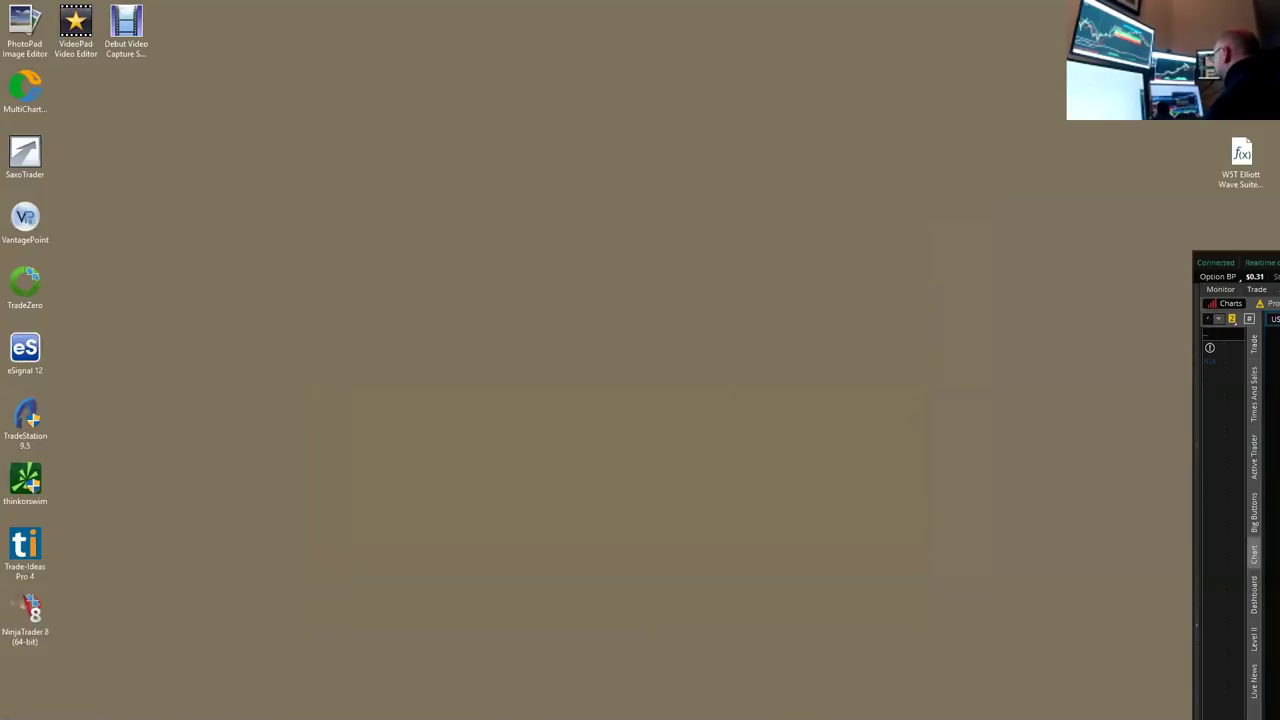
drag(0, 234, 706, 227)
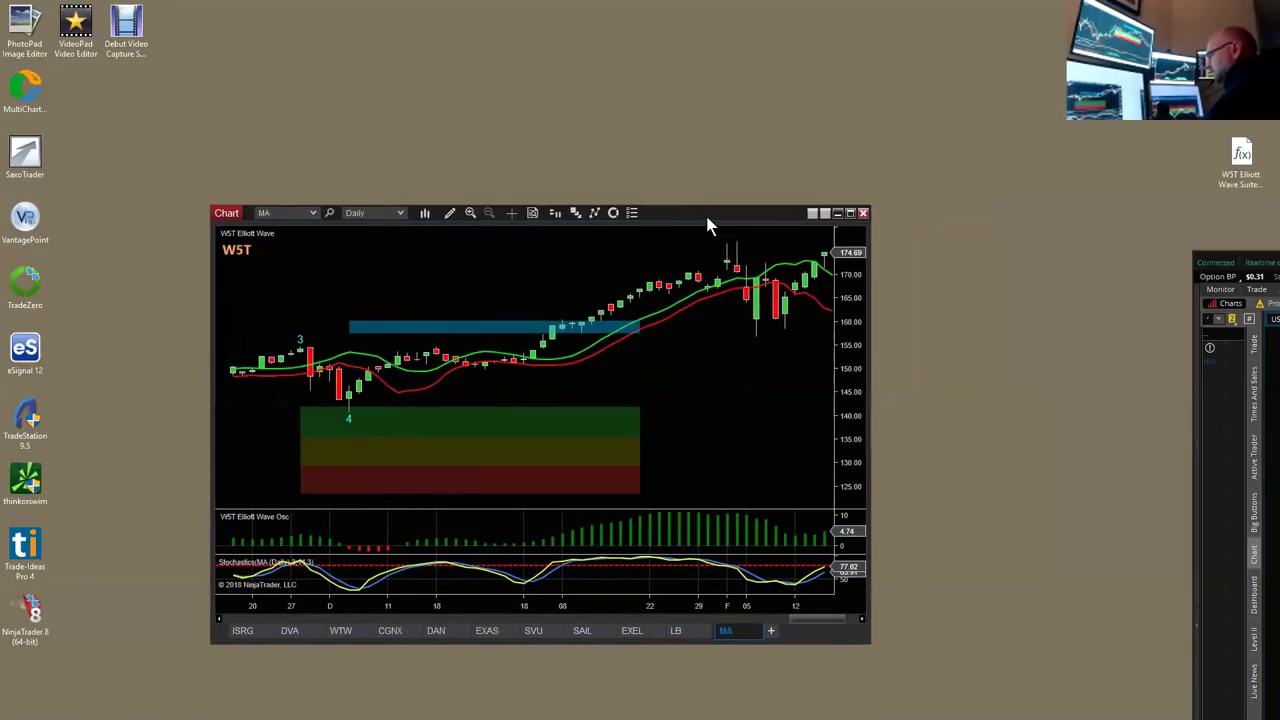
drag(706, 218, 704, 221)
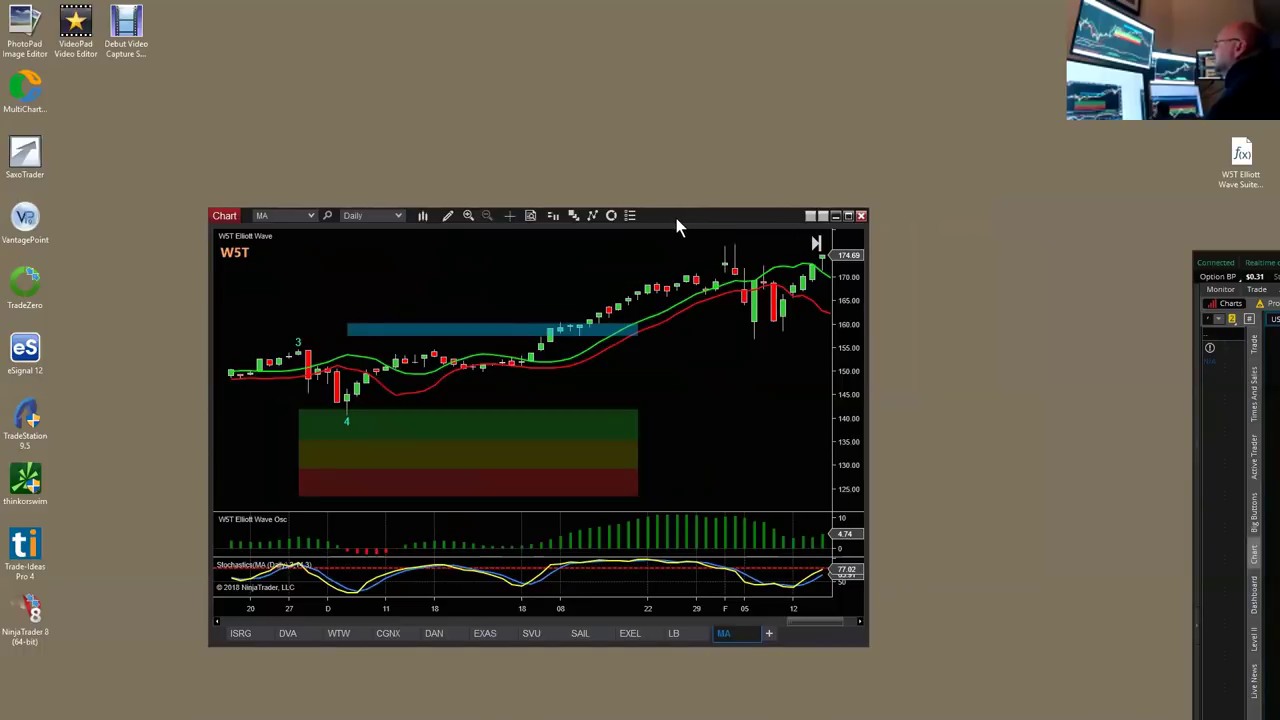
drag(676, 218, 686, 217)
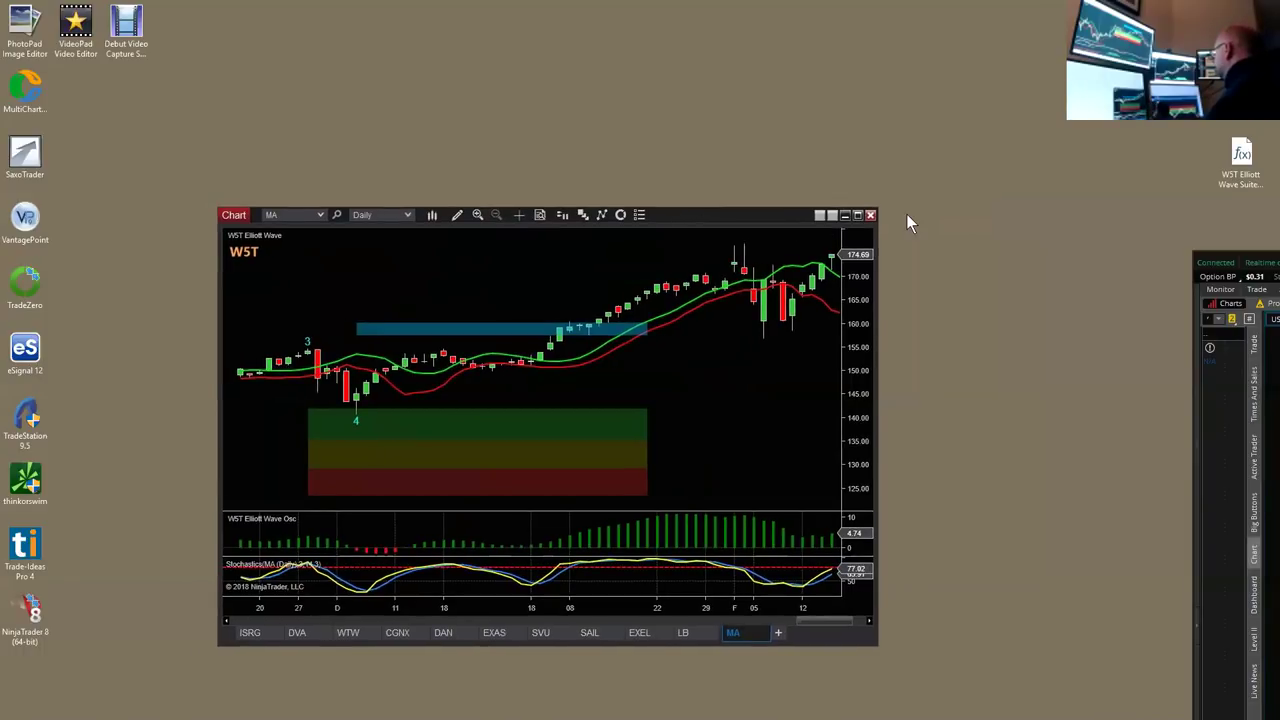
click(870, 214)
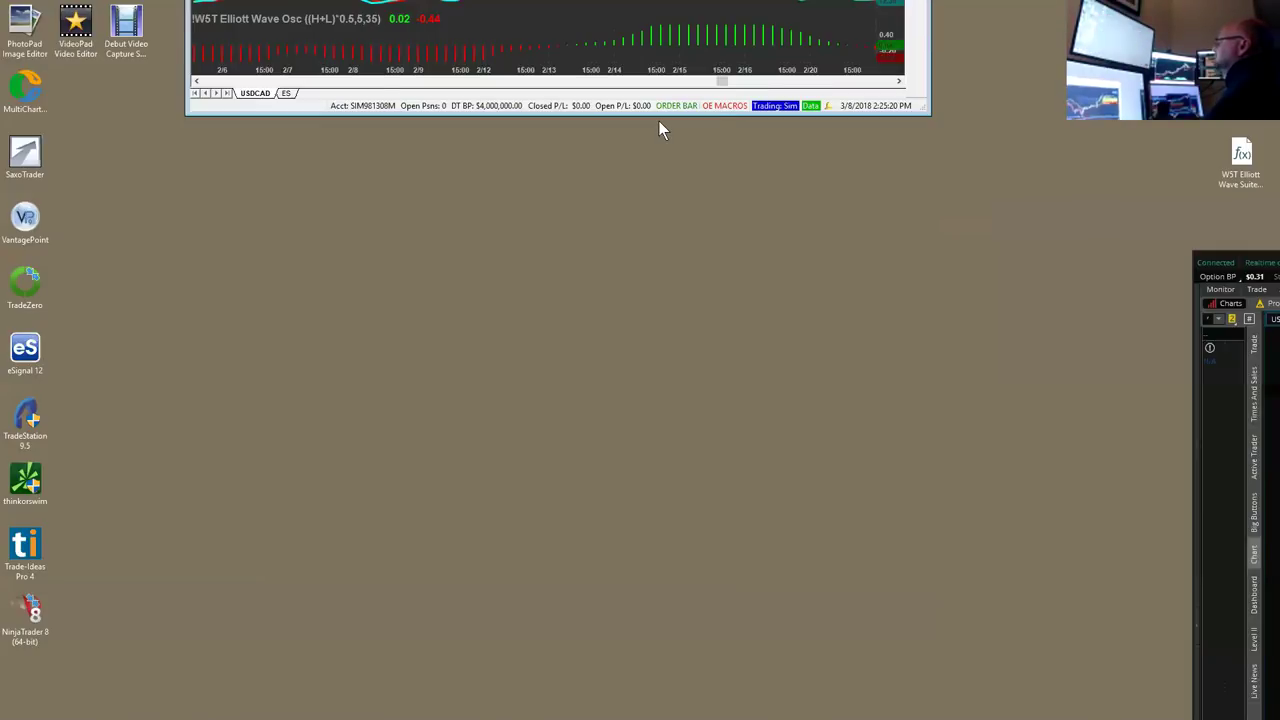
Switch to TradeStation, maximize it and frame the FCX 60-minute chart on the wave 3 to wave 5 section.
click(714, 115)
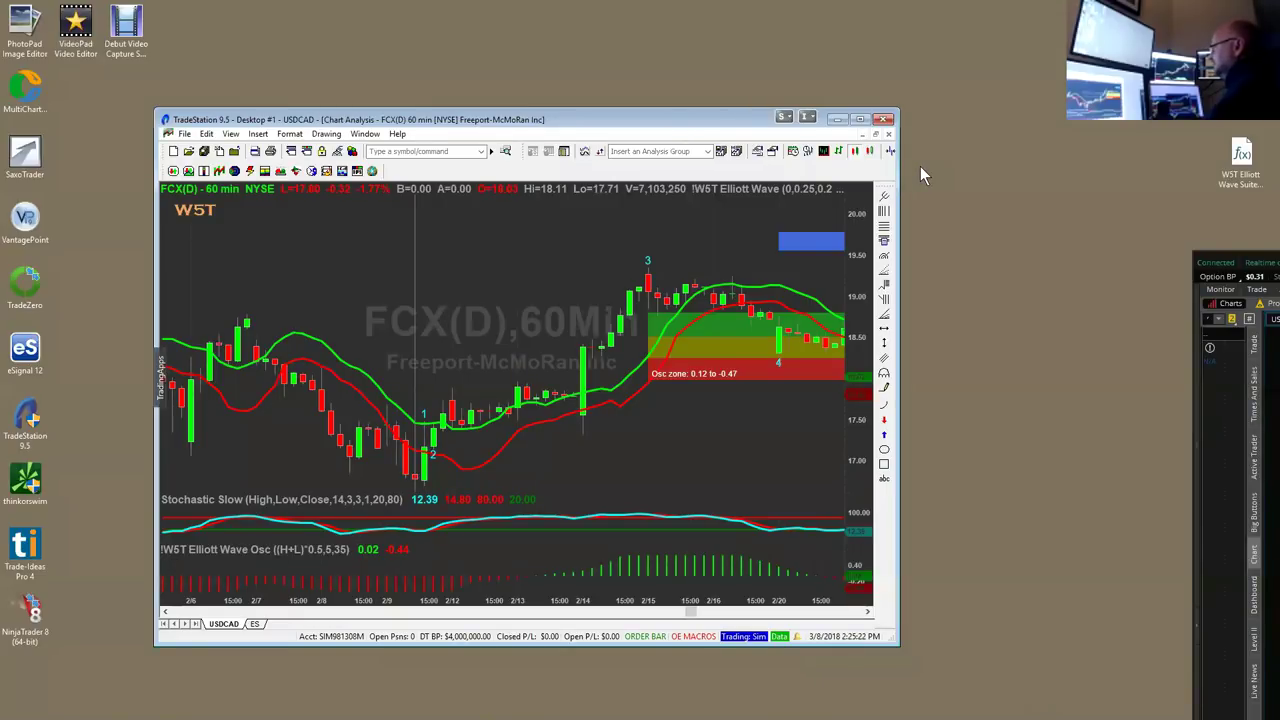
click(862, 121)
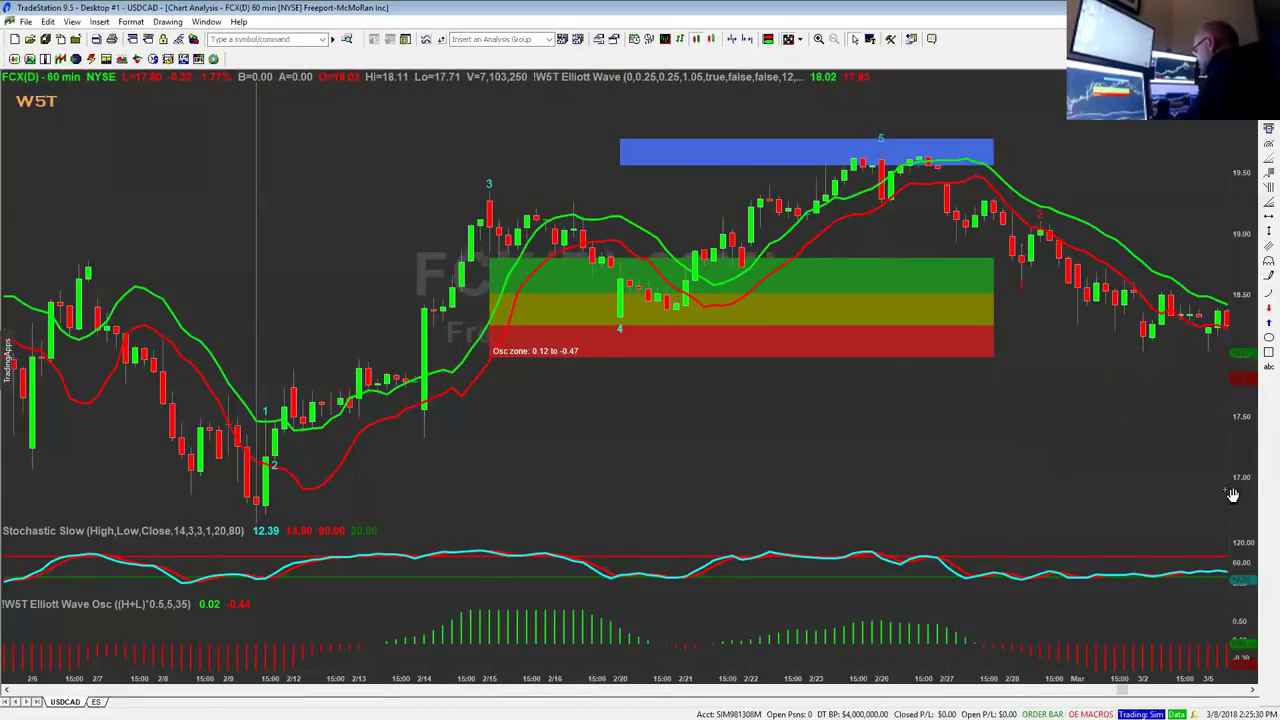
drag(1238, 509, 915, 633)
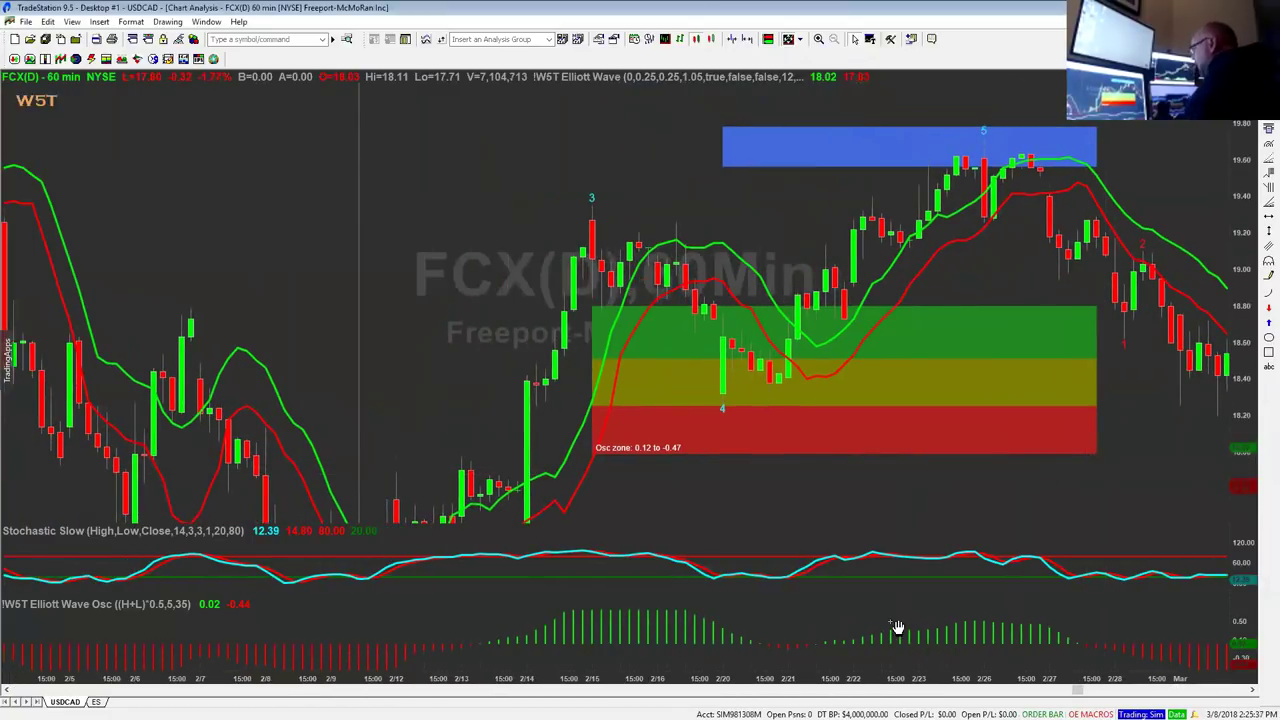
drag(871, 580, 692, 527)
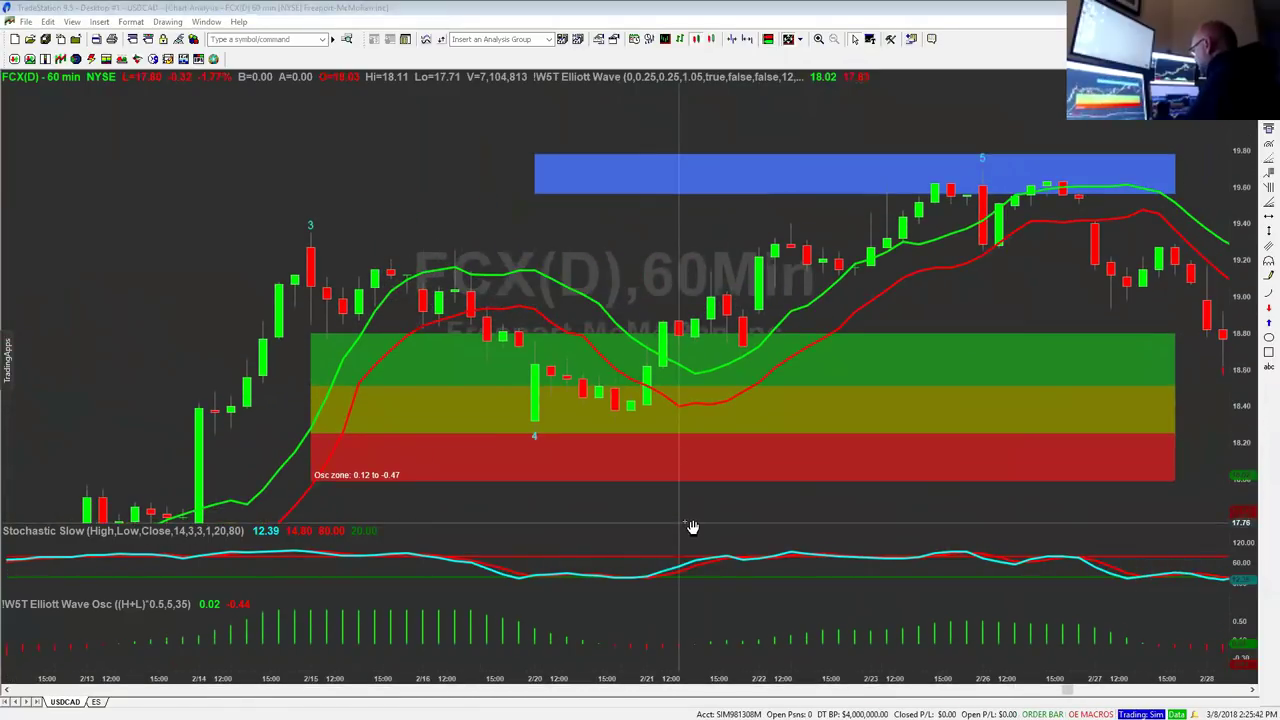
drag(1240, 466, 1240, 420)
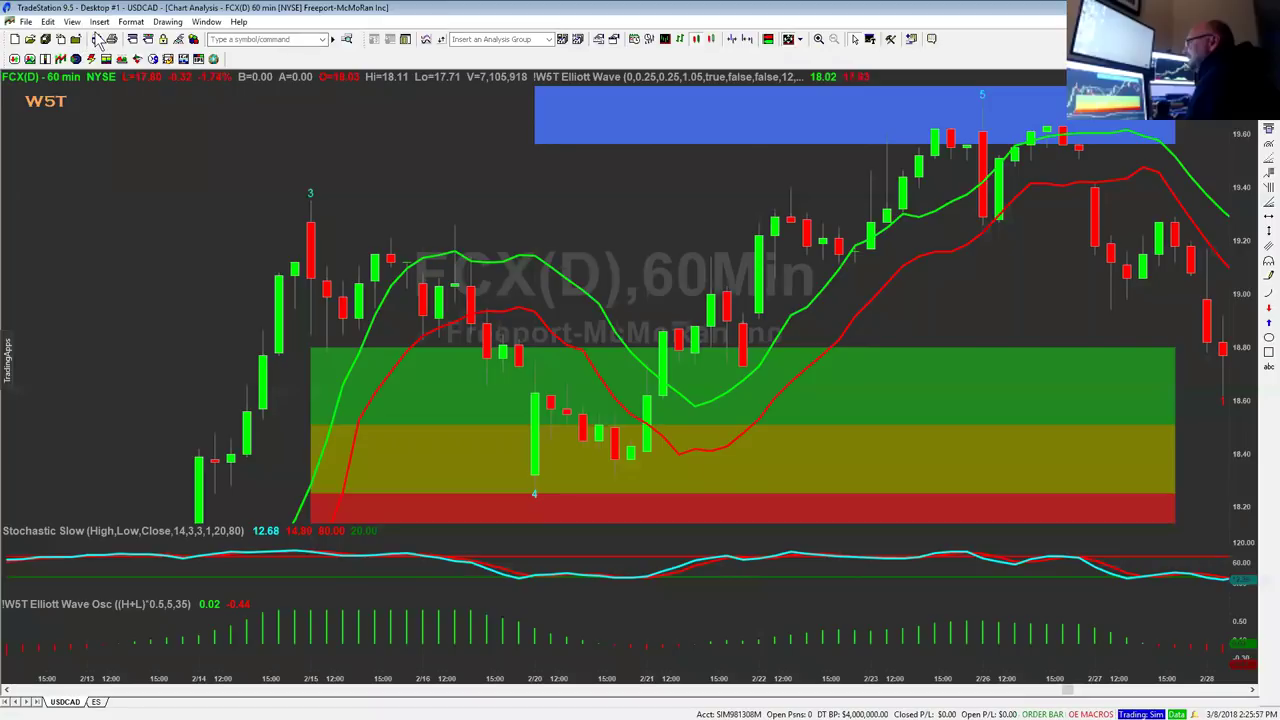
Draw a horizontal line at about 18.75 across the green oscillator zone on the FCX chart.
click(167, 21)
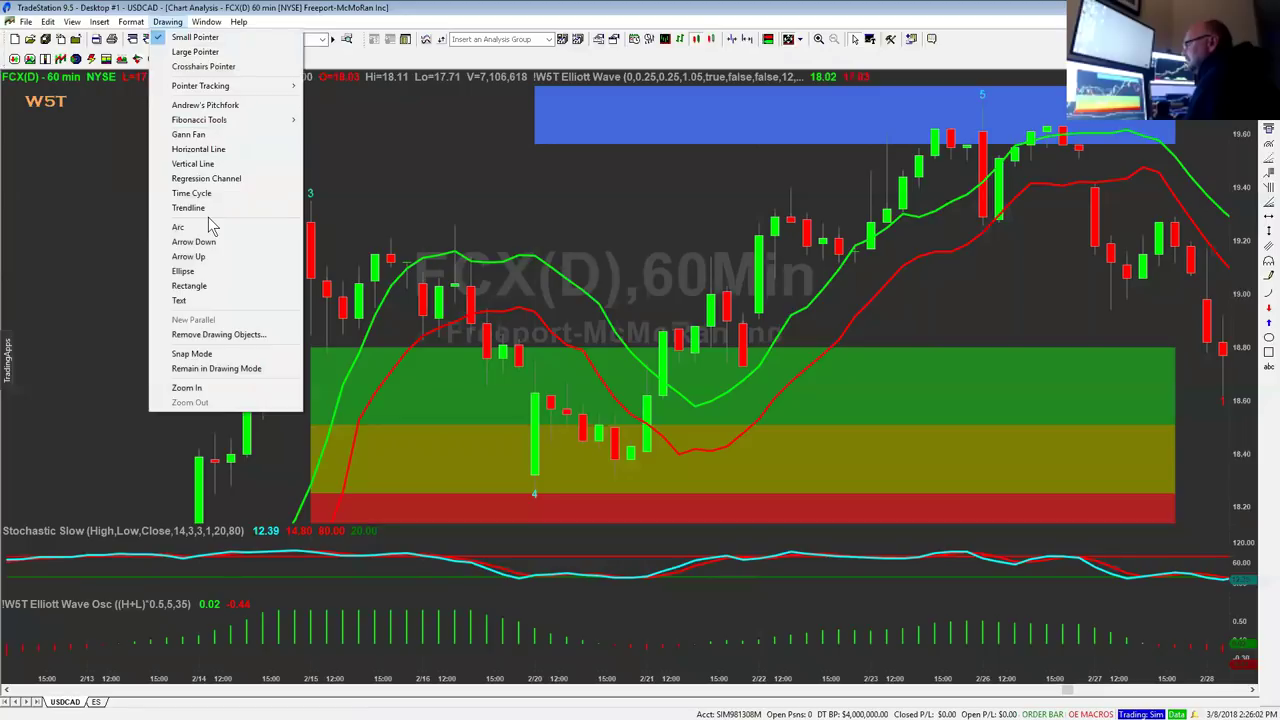
click(199, 149)
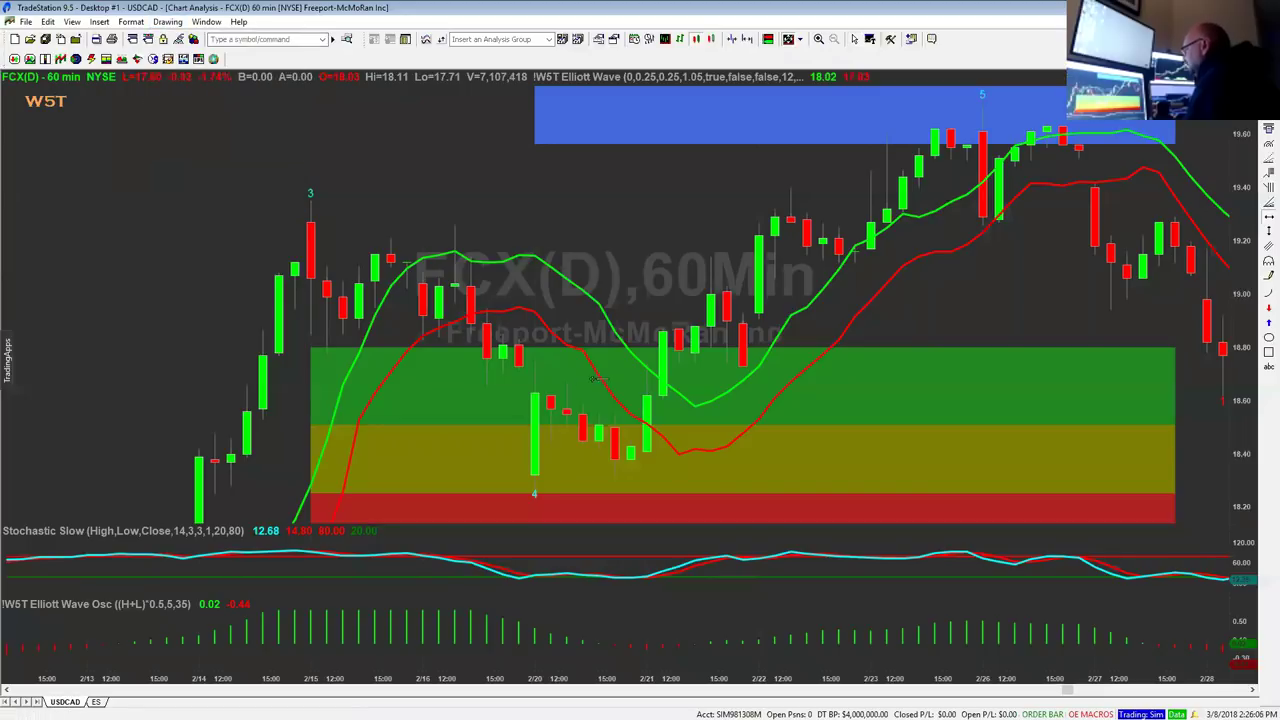
click(649, 359)
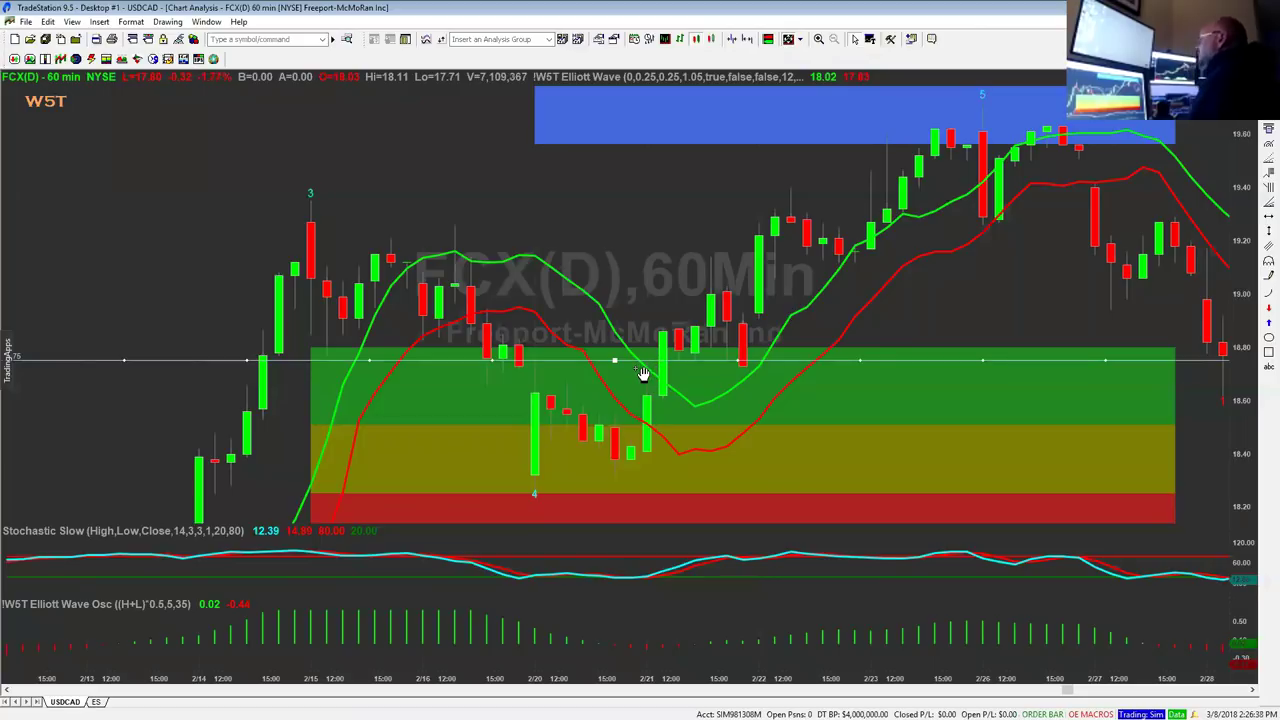
Format the horizontal line on the FCX chart as red and dashed with a thicker weight.
right_click(897, 361)
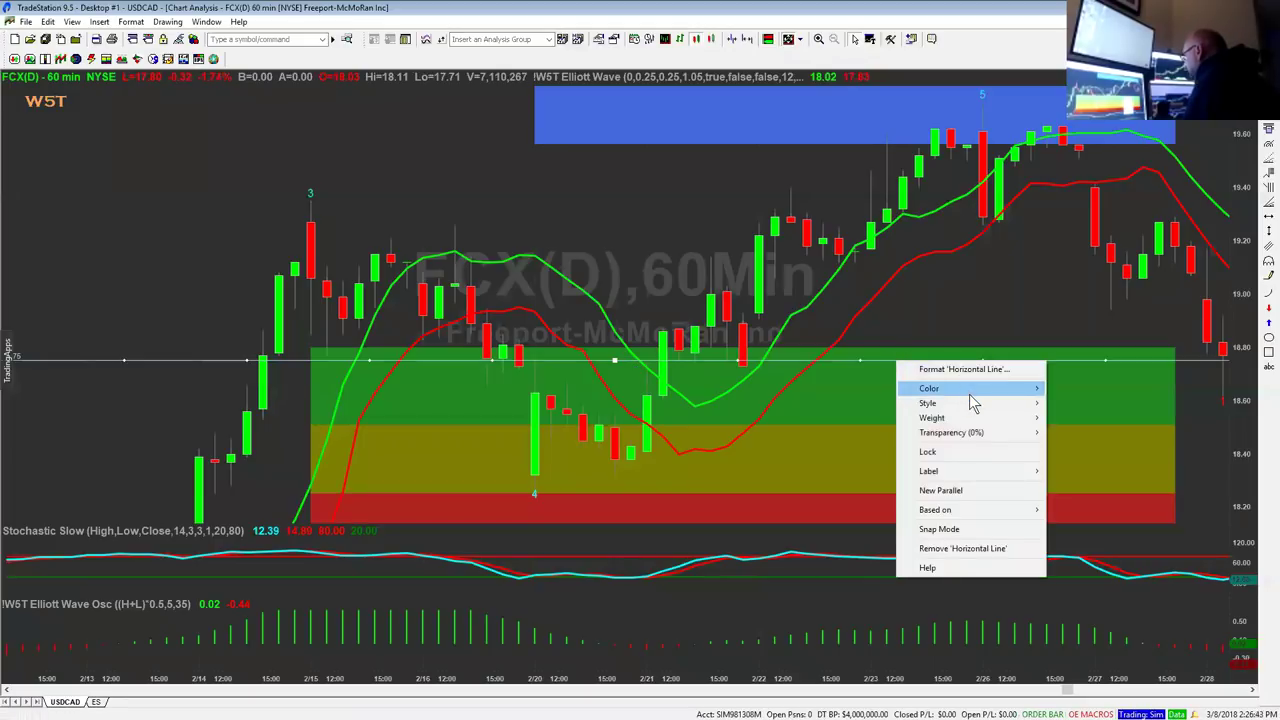
click(964, 369)
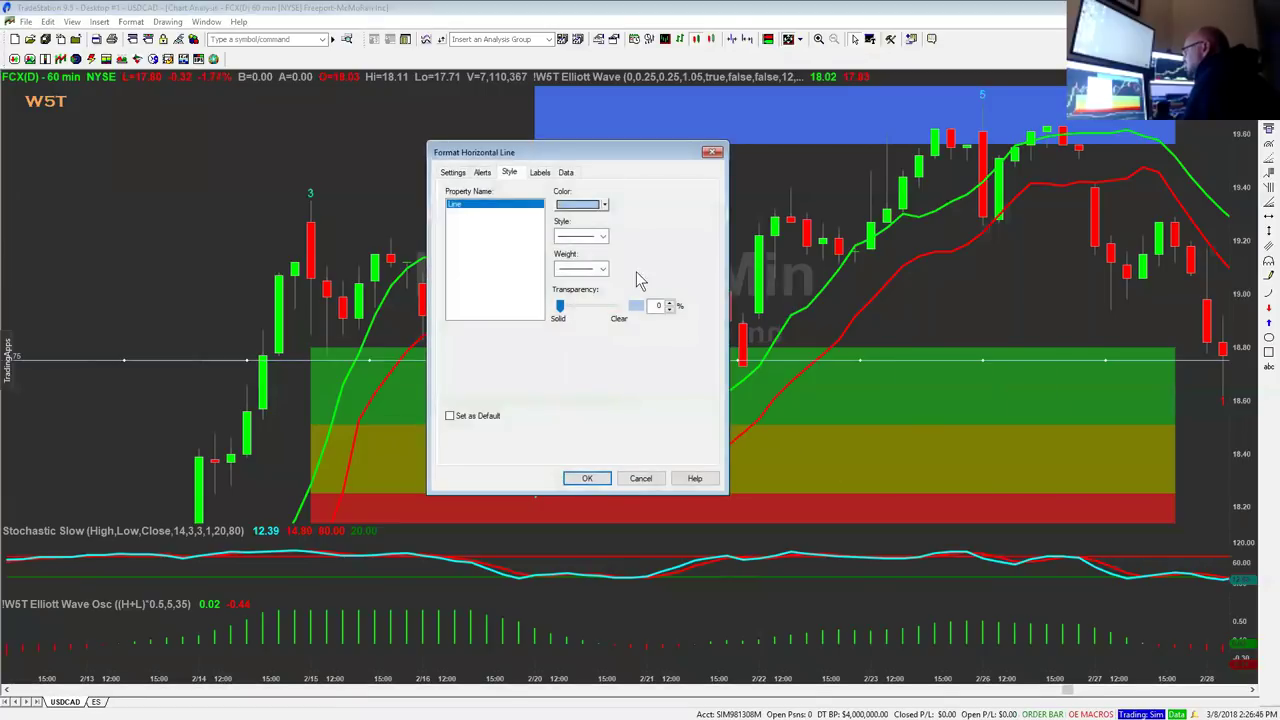
click(604, 204)
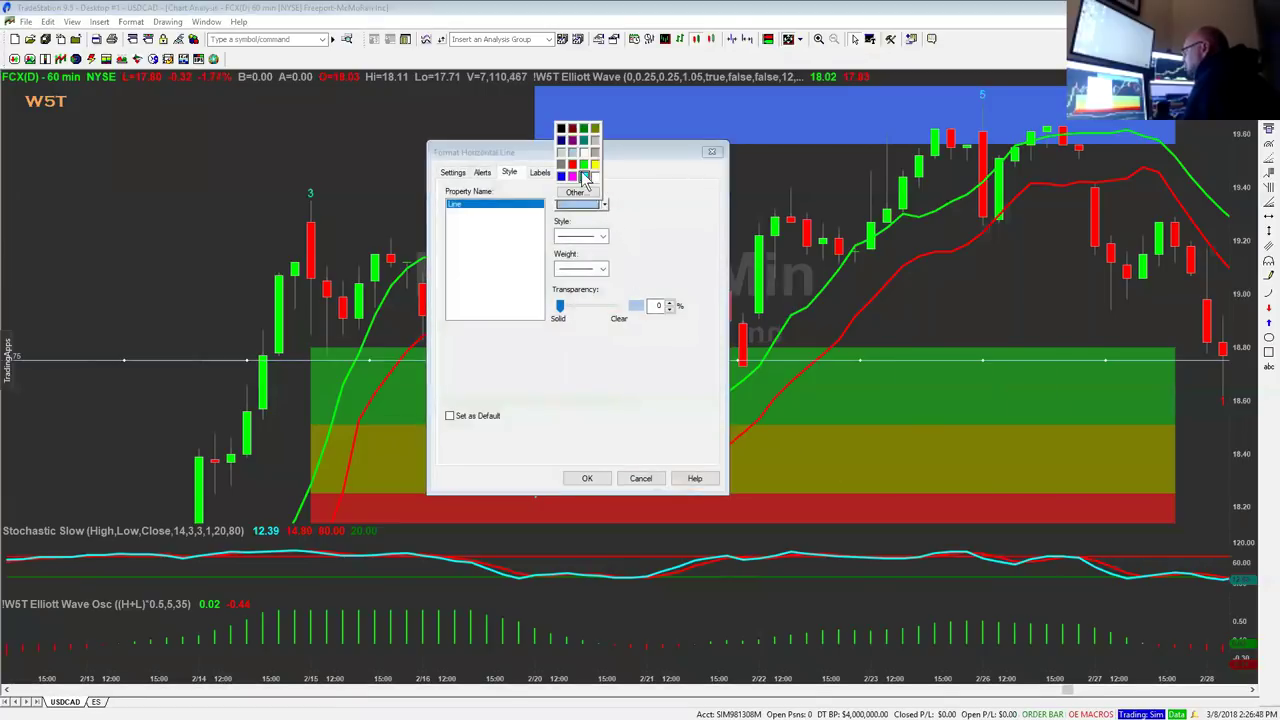
click(572, 164)
click(604, 234)
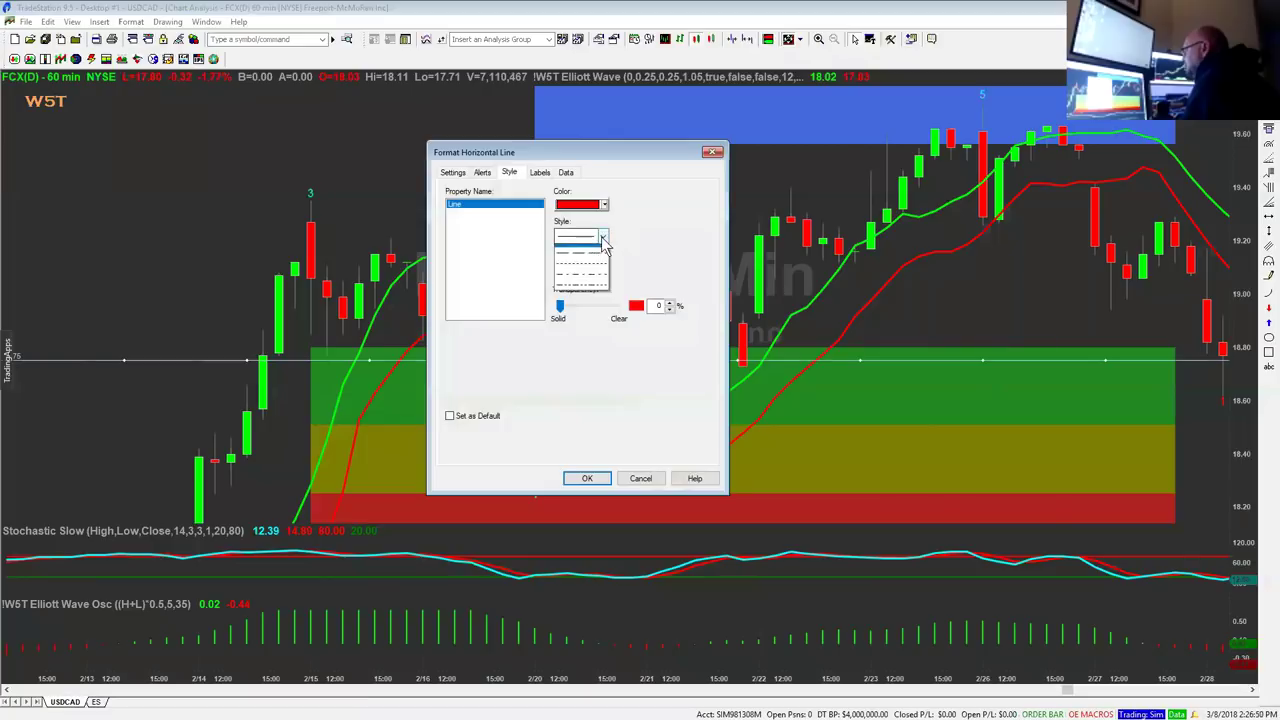
click(596, 275)
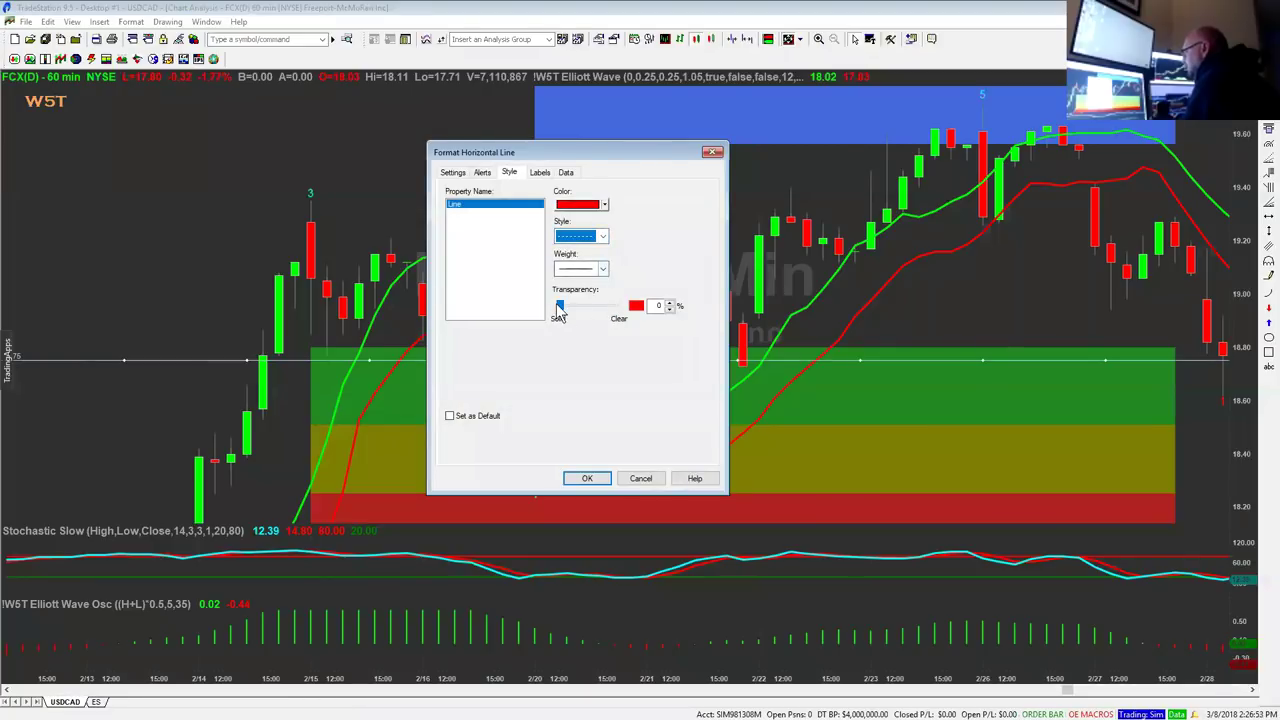
click(603, 268)
click(585, 325)
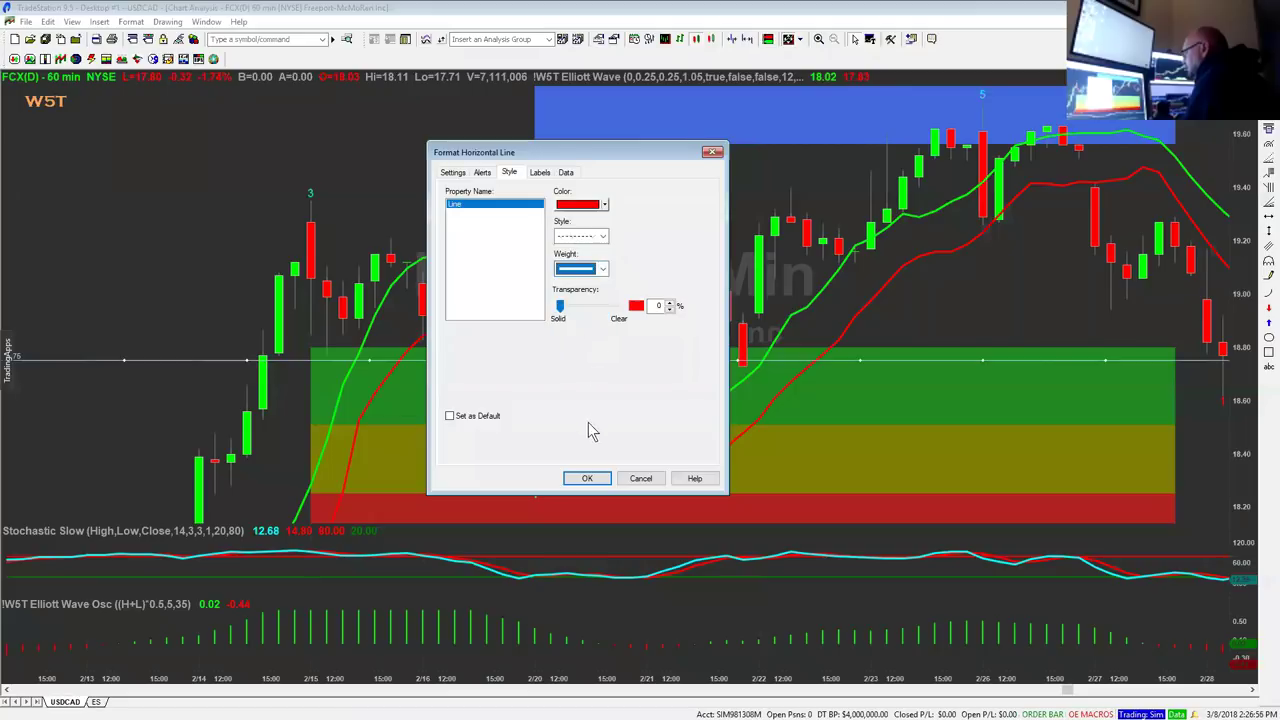
click(587, 478)
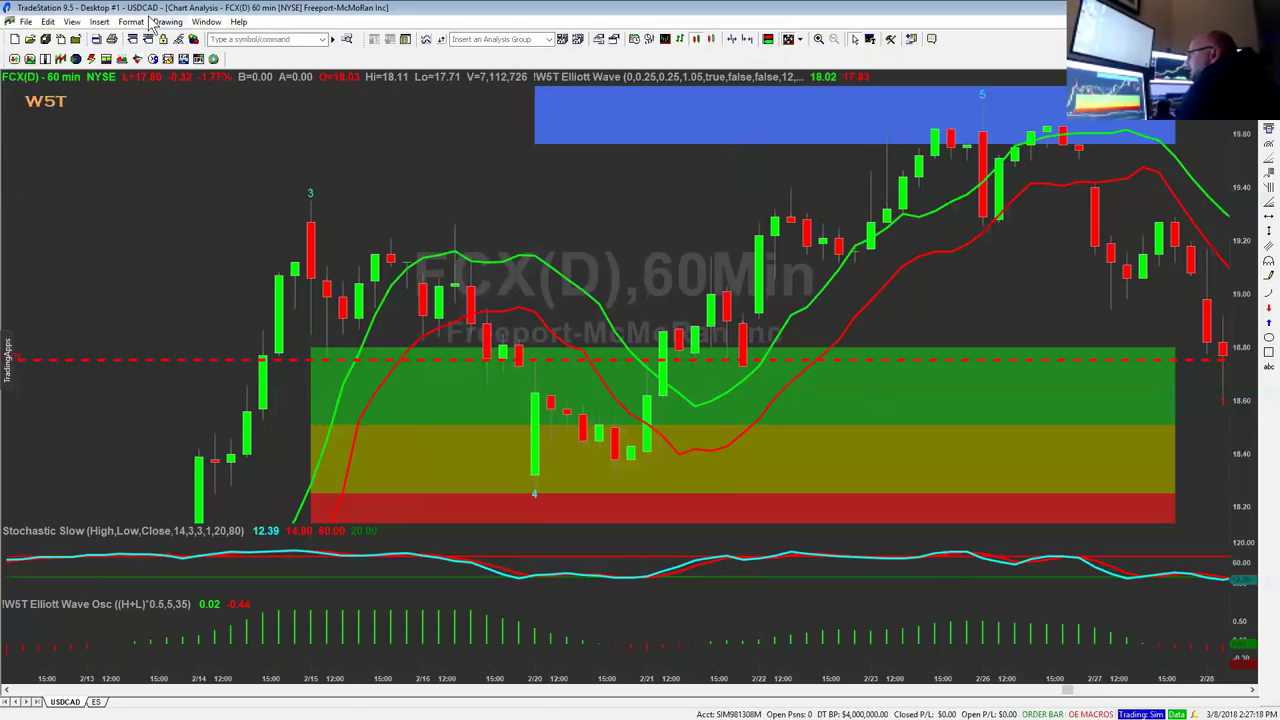
Place a down arrow above the February 21 swing high that follows wave 4 on the FCX chart.
click(167, 21)
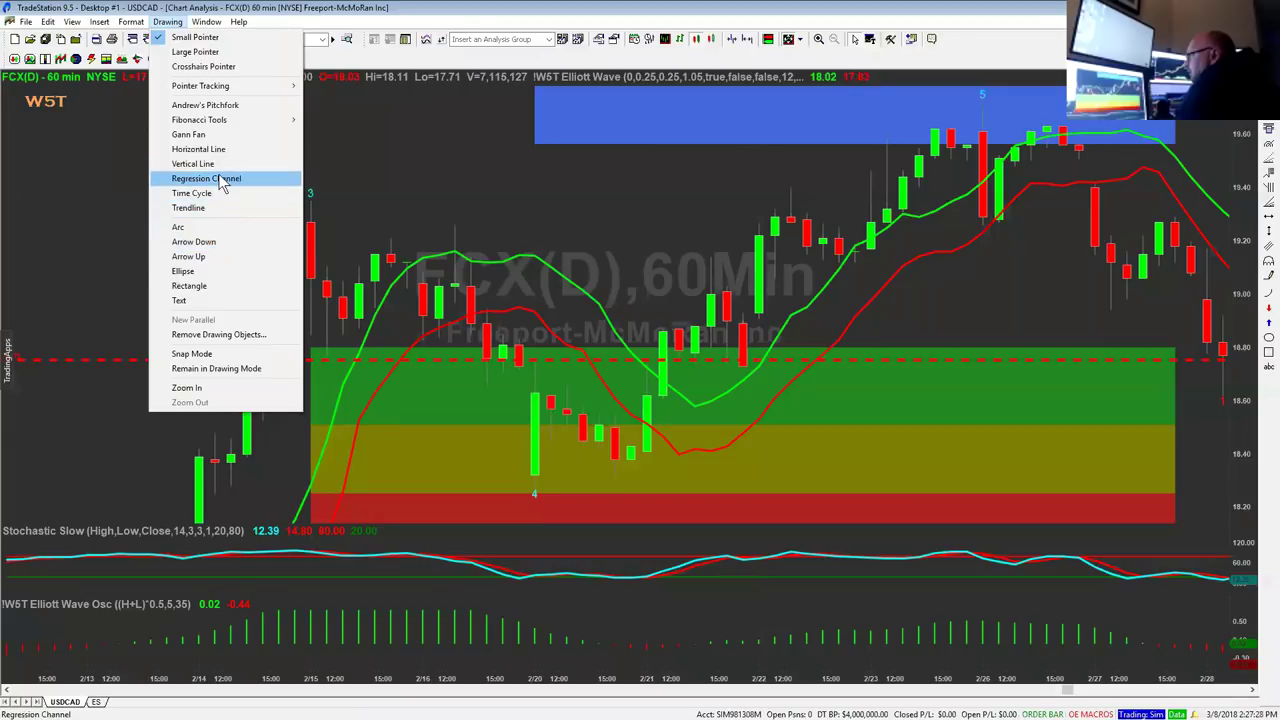
click(222, 246)
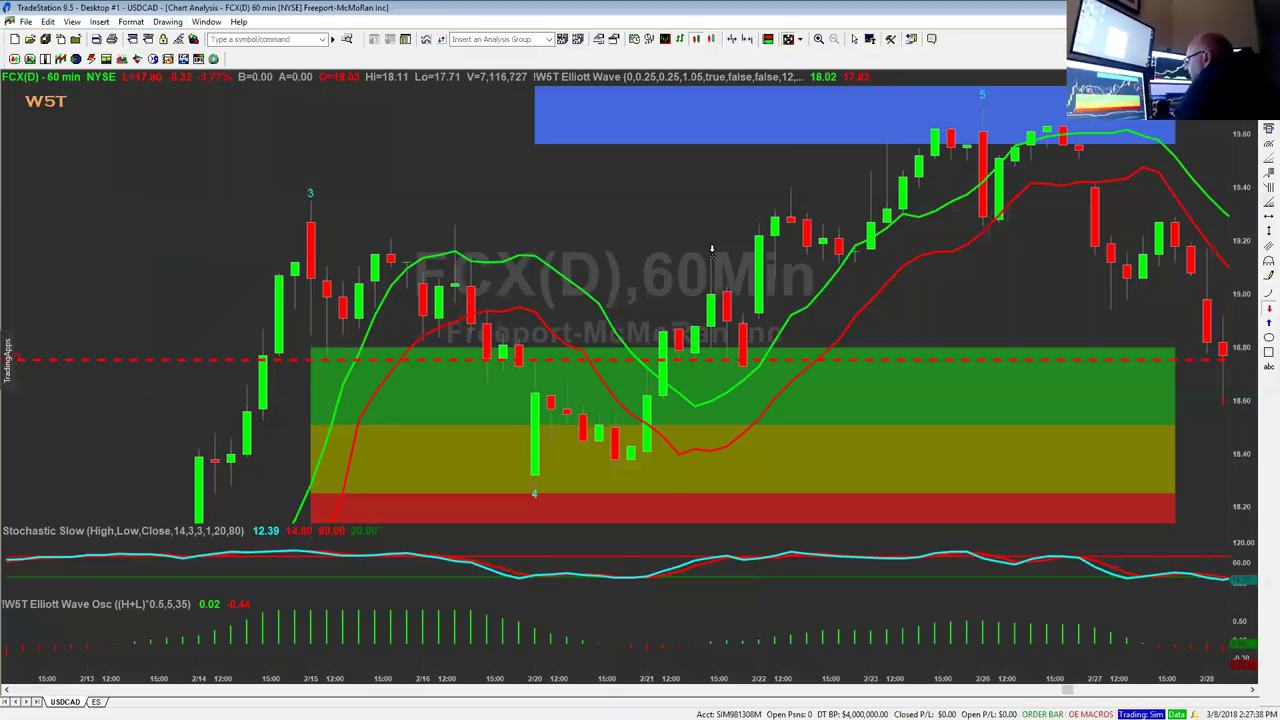
click(712, 252)
Lower the red dashed line to about 18.71 and move the down arrow above the February 22 swing high.
click(904, 361)
drag(908, 364, 900, 376)
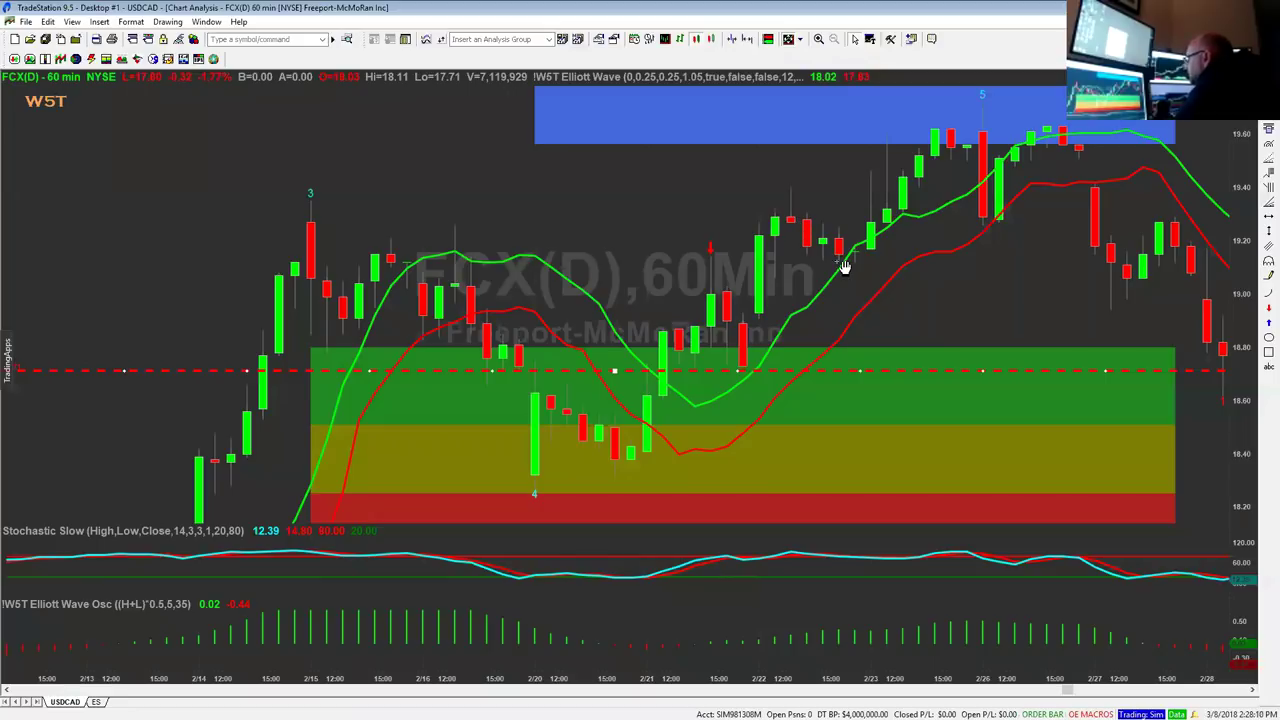
drag(713, 252, 801, 183)
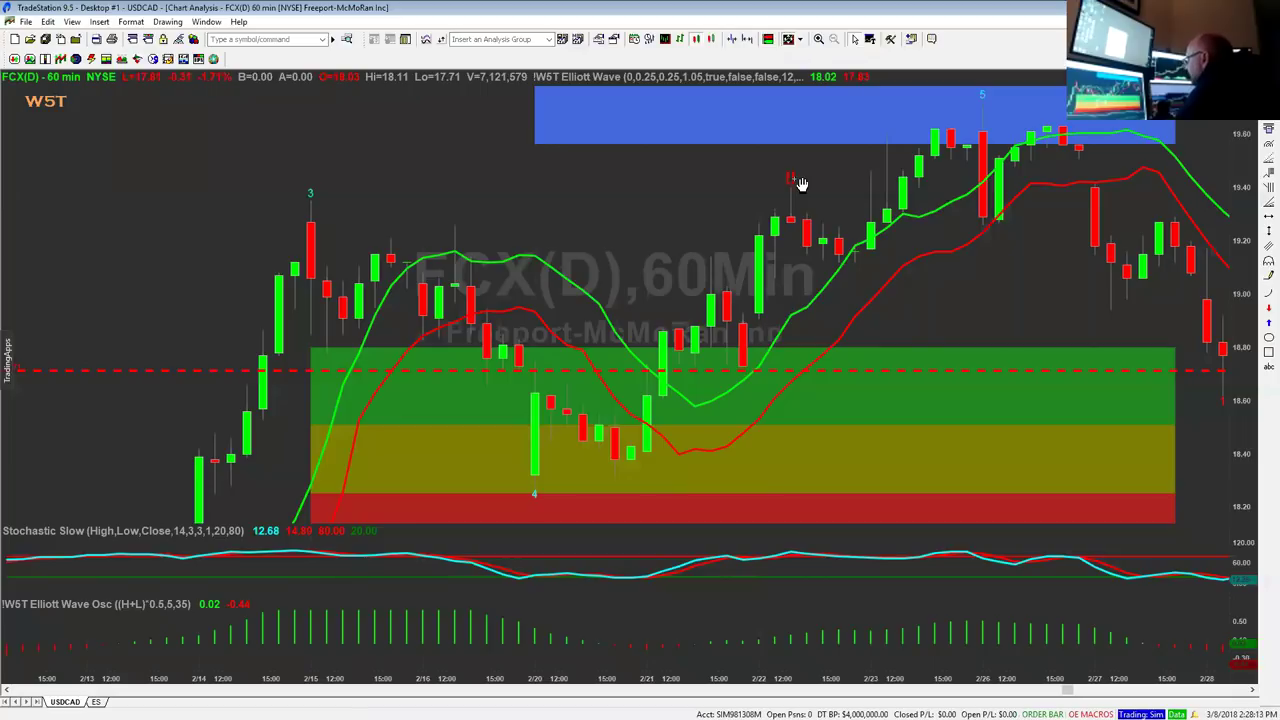
Raise the red dashed horizontal line on the FCX chart to about 19.11, and on up to about 19.3.
drag(897, 376, 900, 268)
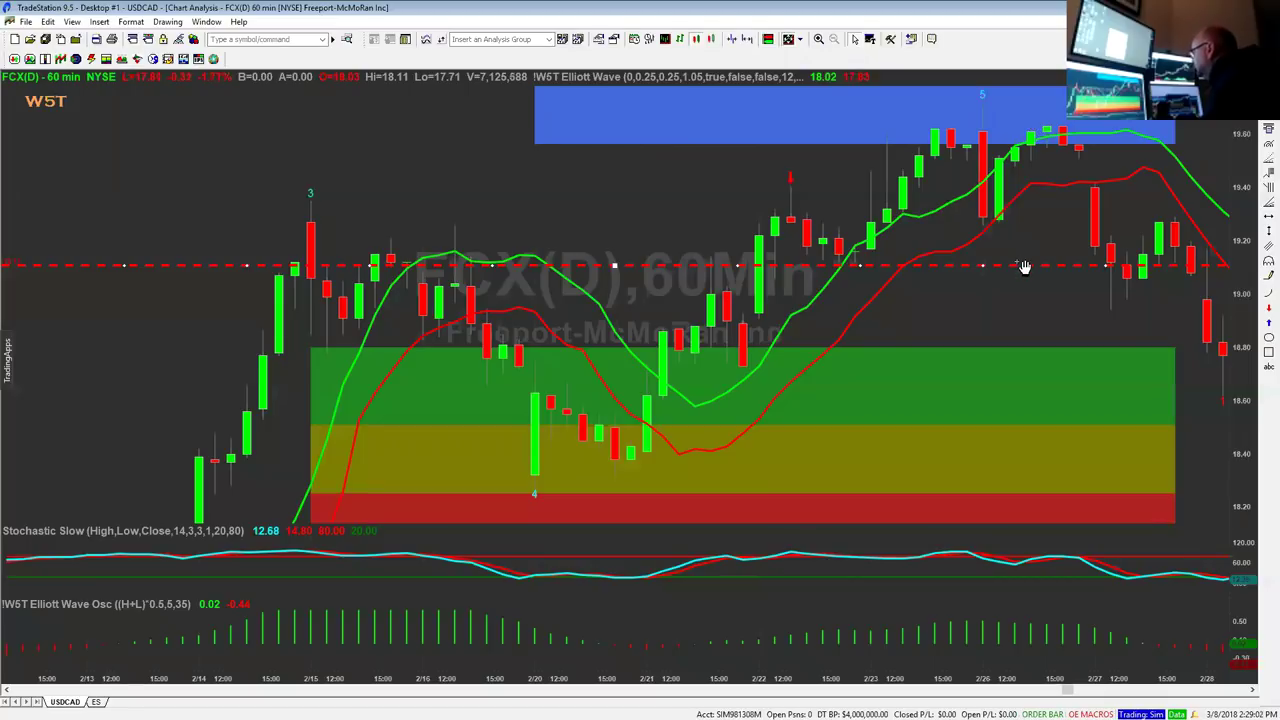
drag(1030, 270, 1031, 224)
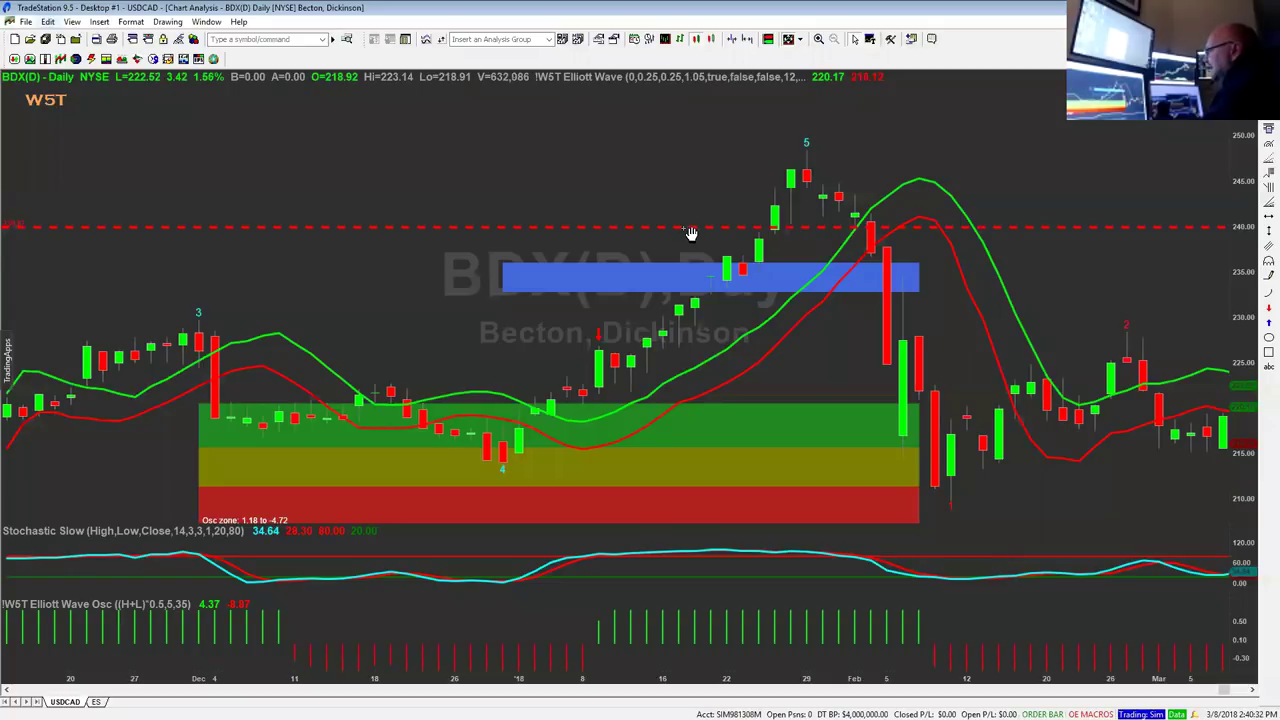
Lower the red dashed horizontal line on the BDX daily chart to about 221.4, just above the green zone.
drag(692, 232, 668, 334)
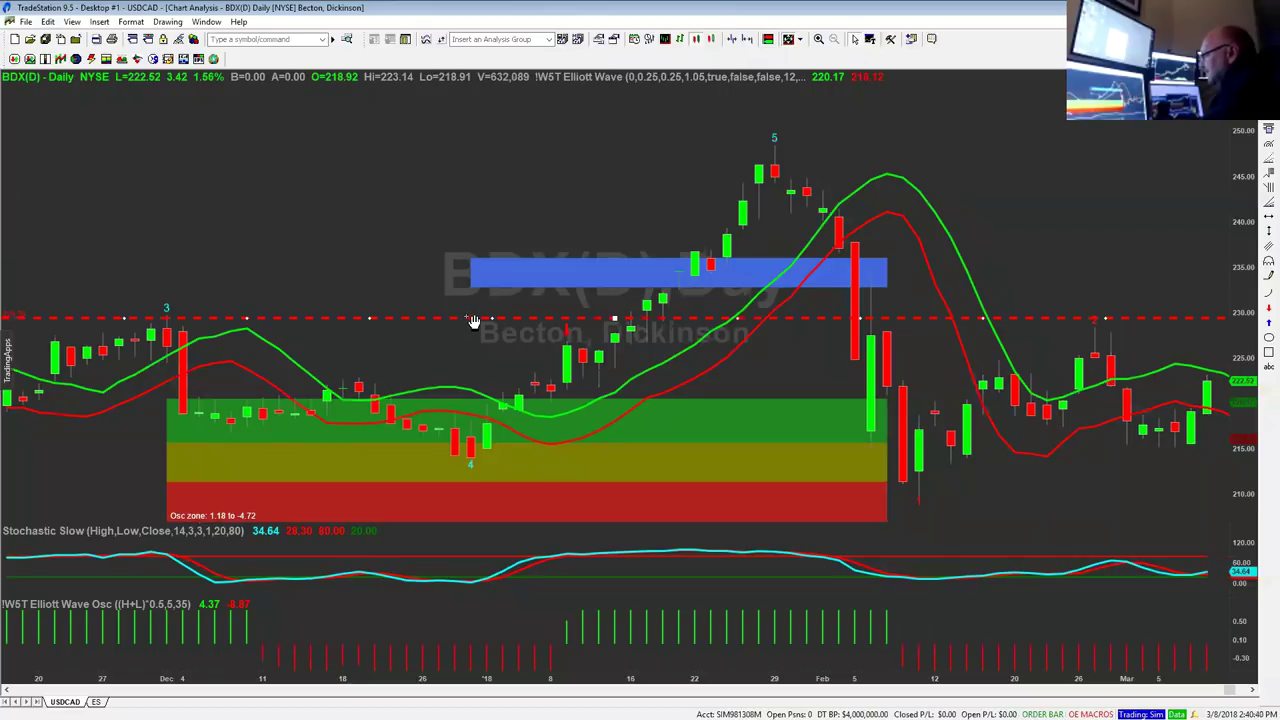
click(431, 530)
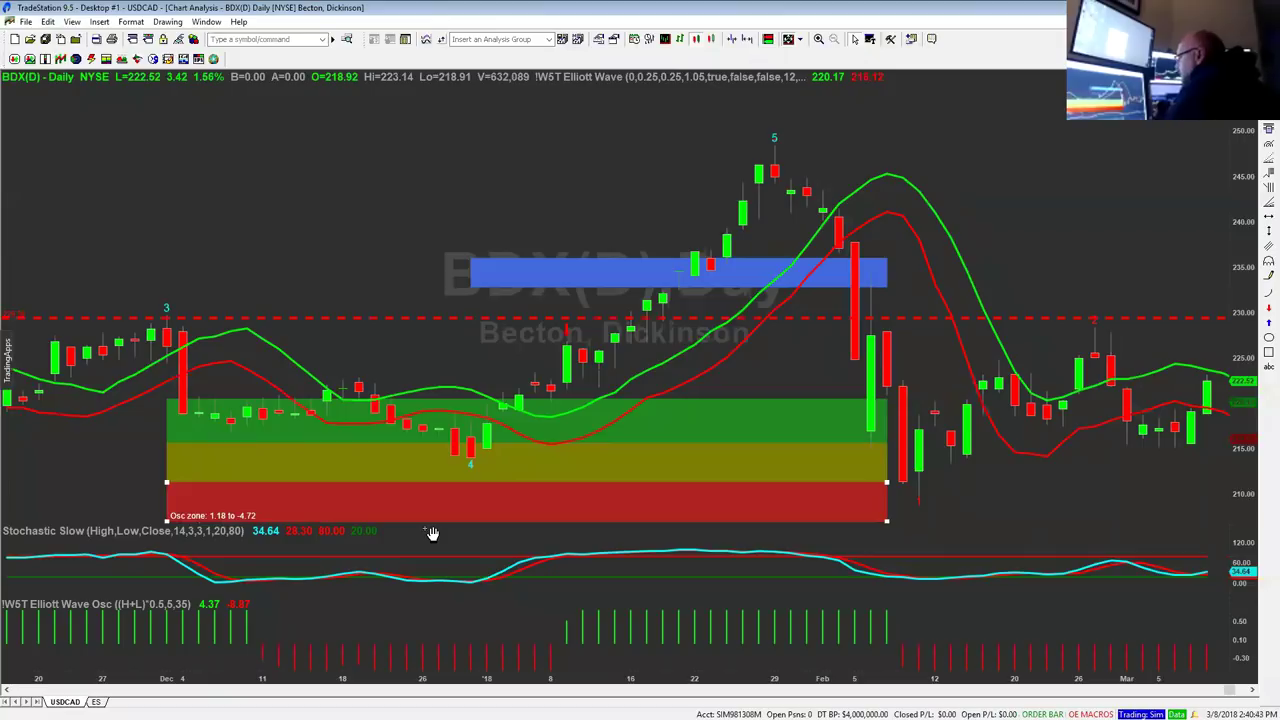
click(509, 321)
drag(509, 321, 512, 377)
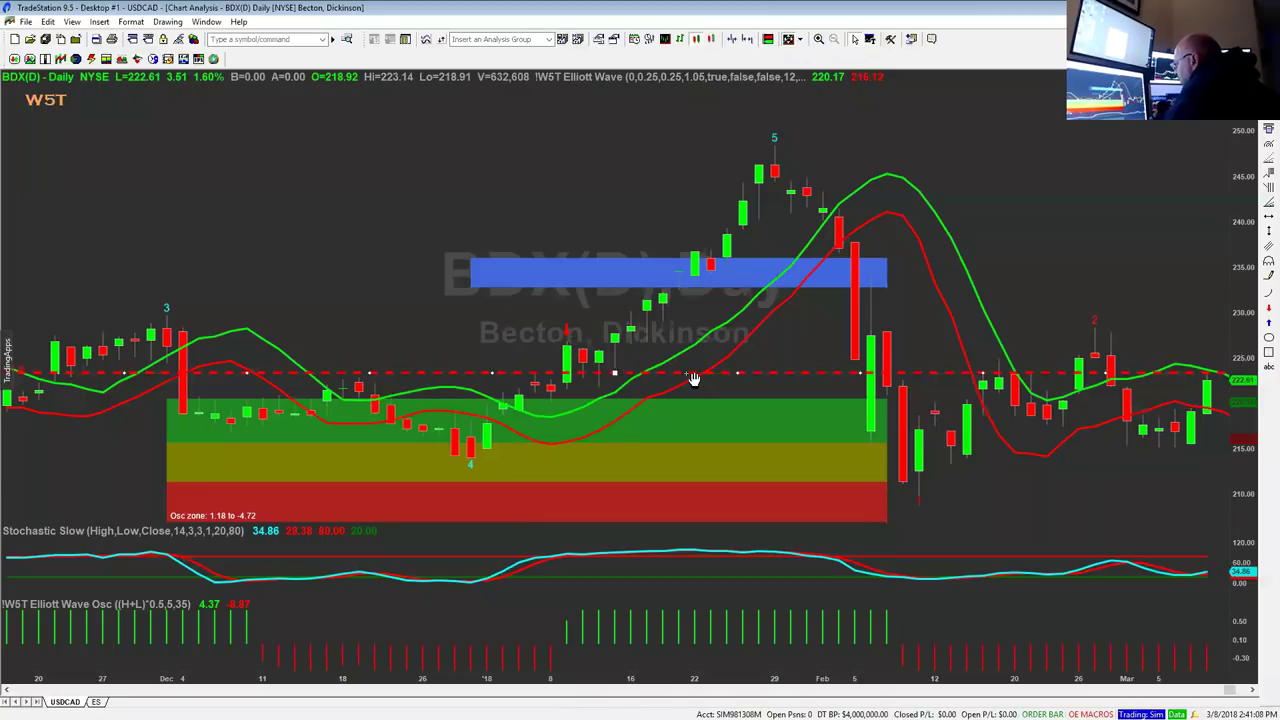
drag(694, 379, 695, 389)
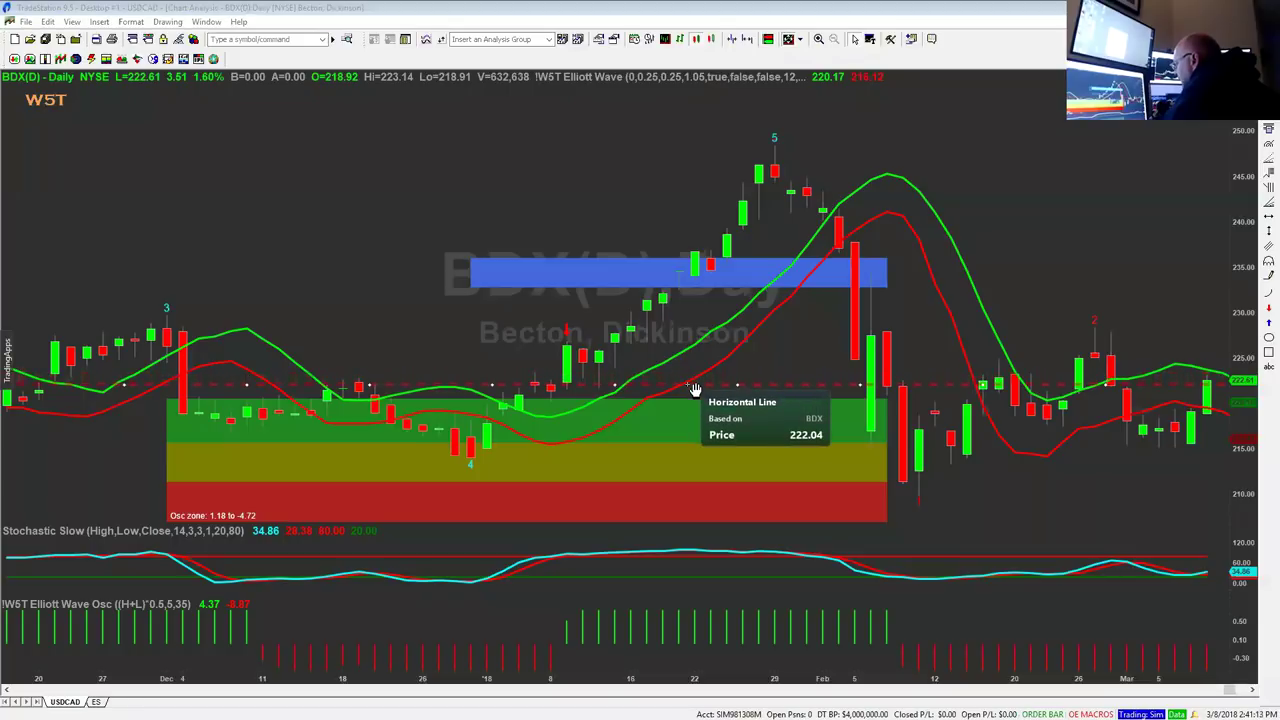
drag(695, 389, 706, 390)
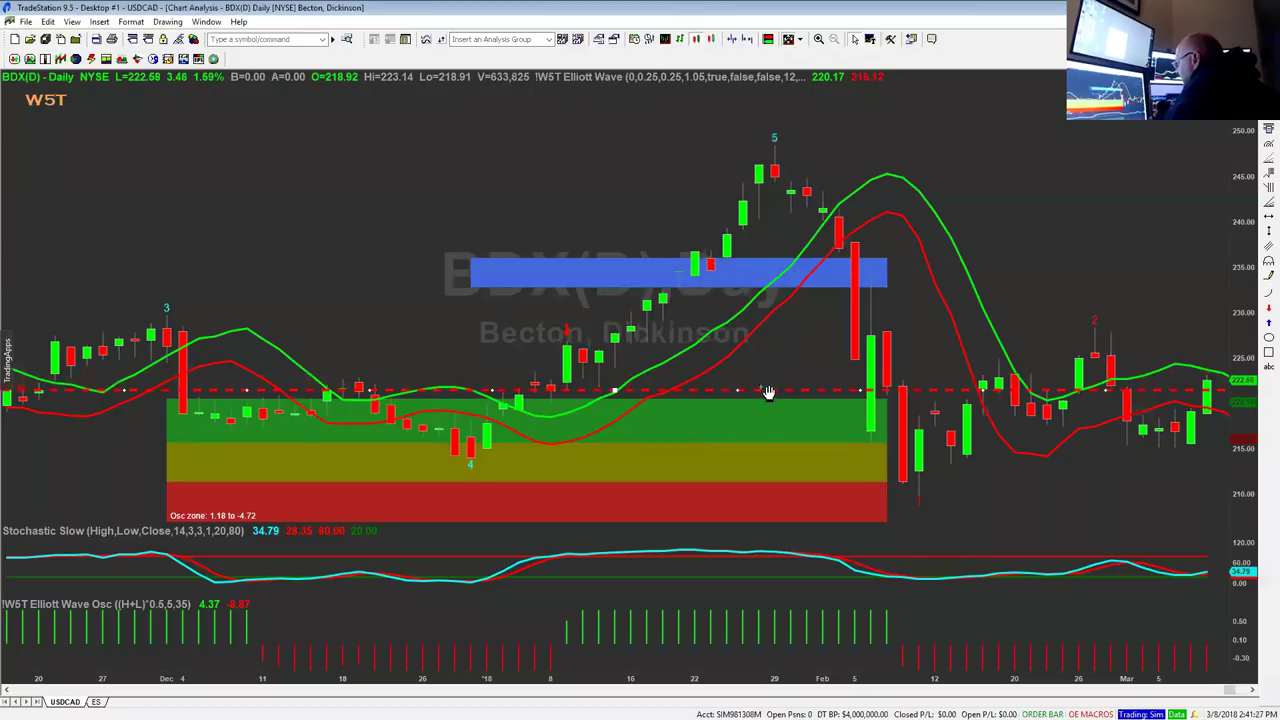
Raise the BDX horizontal line in stages through the blue target zone to about 240.
drag(775, 392, 776, 296)
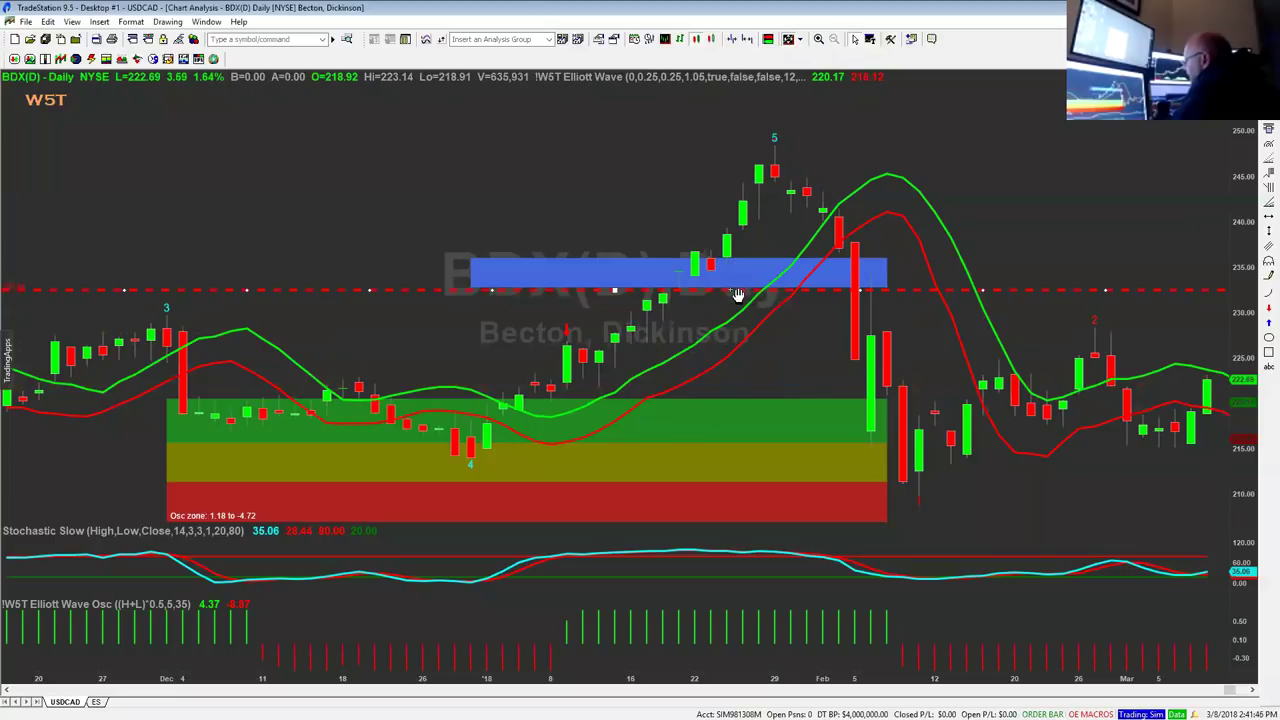
drag(746, 291, 749, 273)
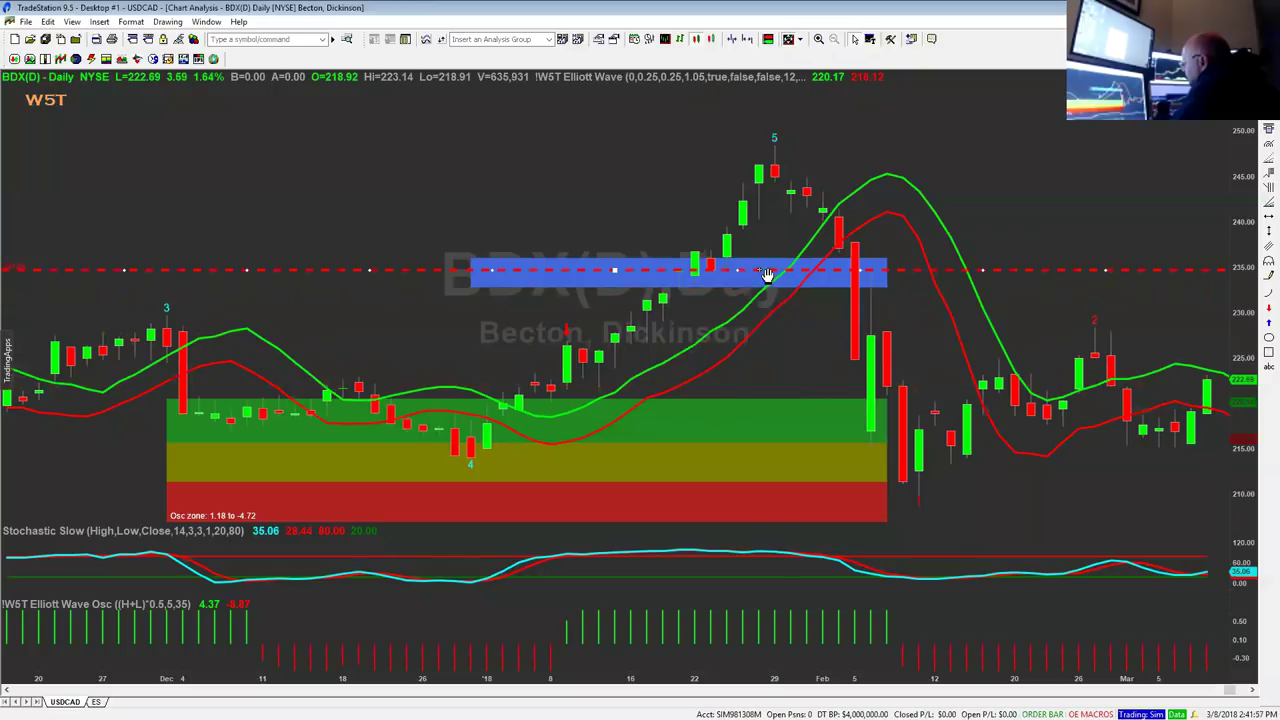
drag(768, 269, 769, 234)
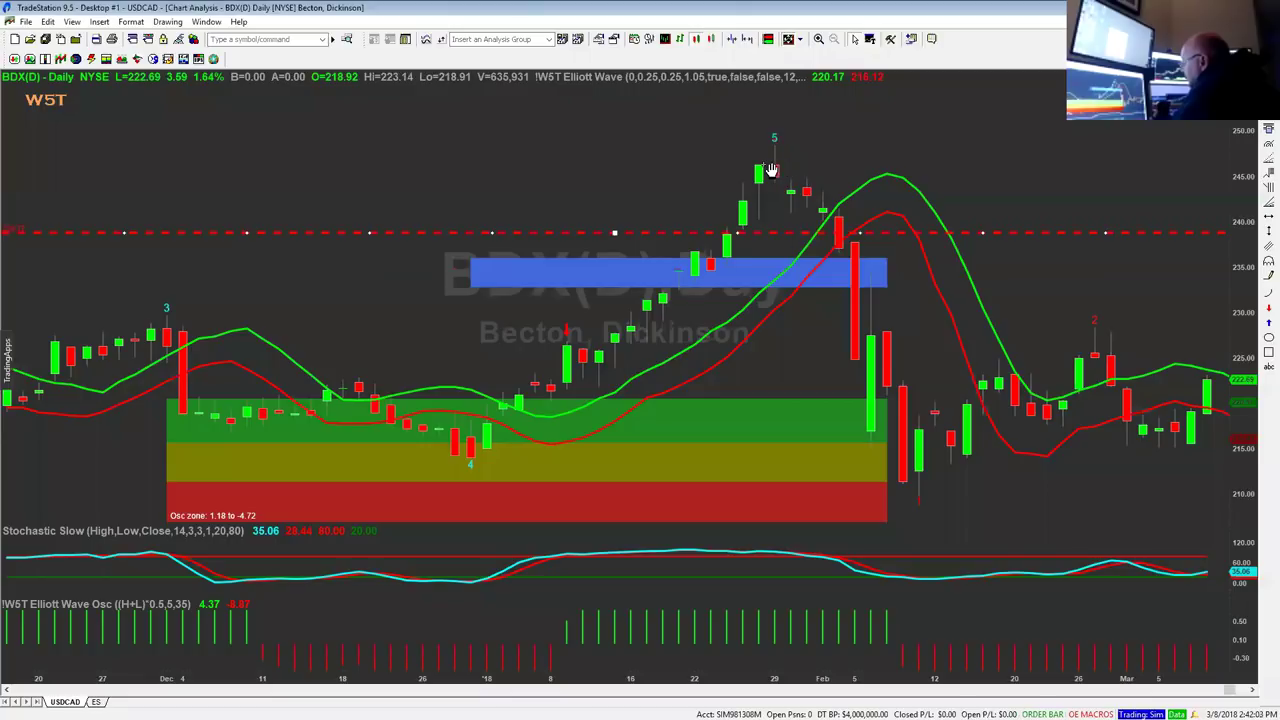
drag(786, 240, 788, 228)
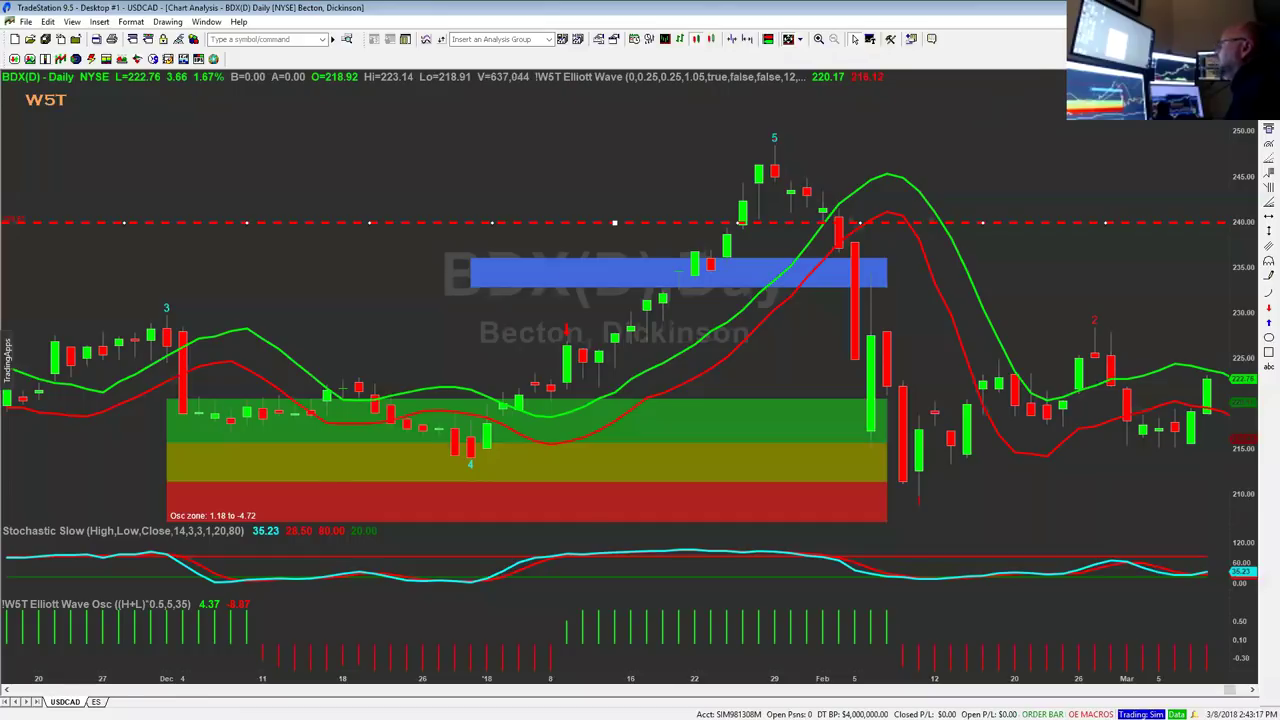
Move the TradeStation window off to the neighbouring monitor and bring the thinkorswim window onto this screen.
key(super+Down)
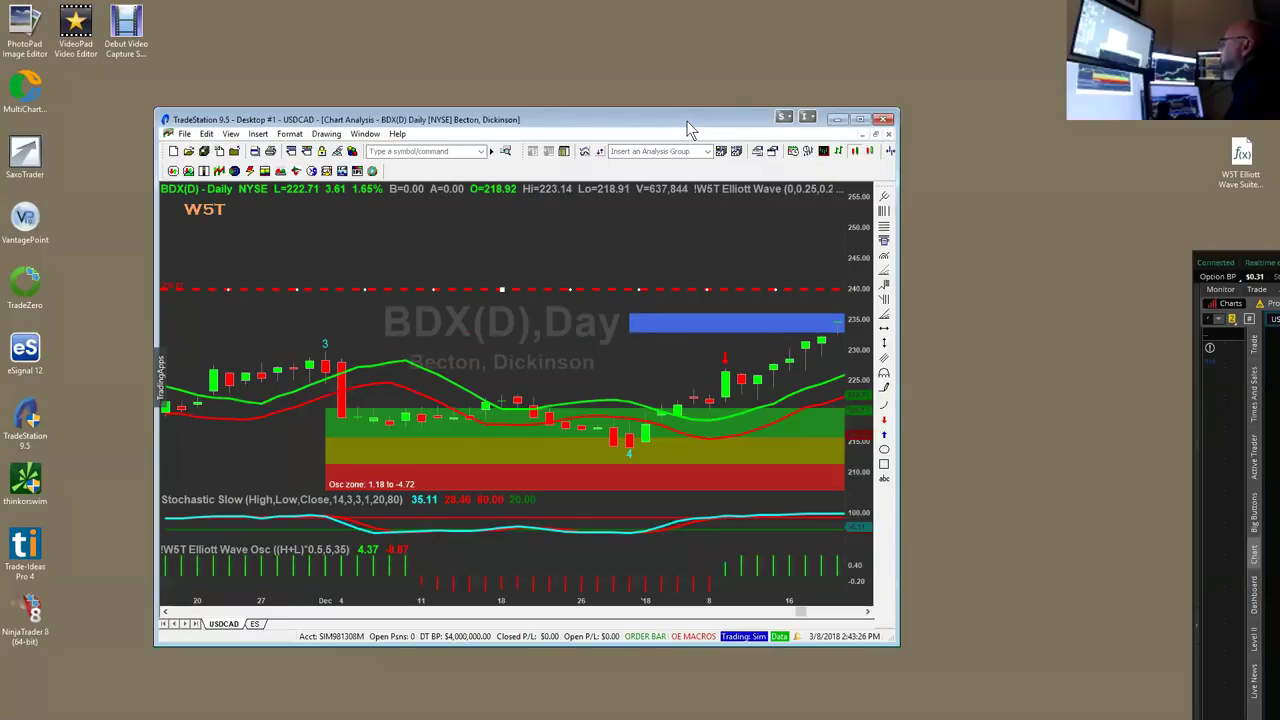
drag(687, 128, 1279, 130)
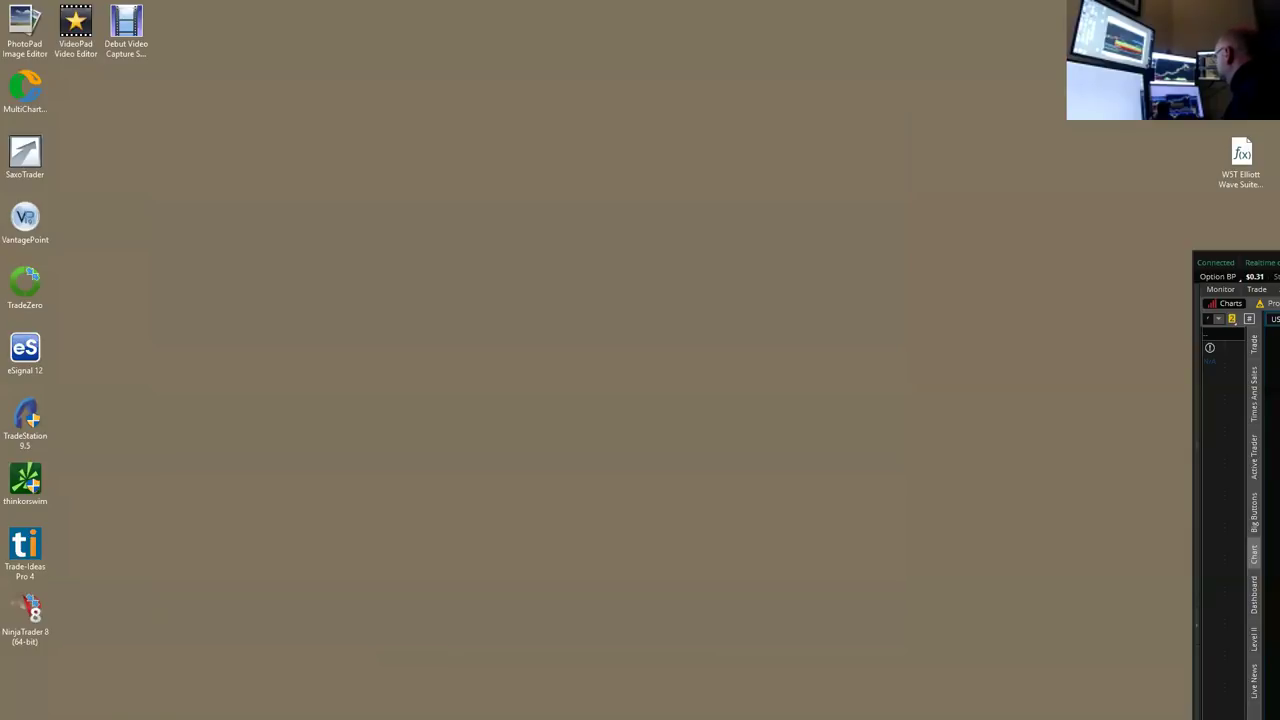
drag(1083, 166, 0, 10)
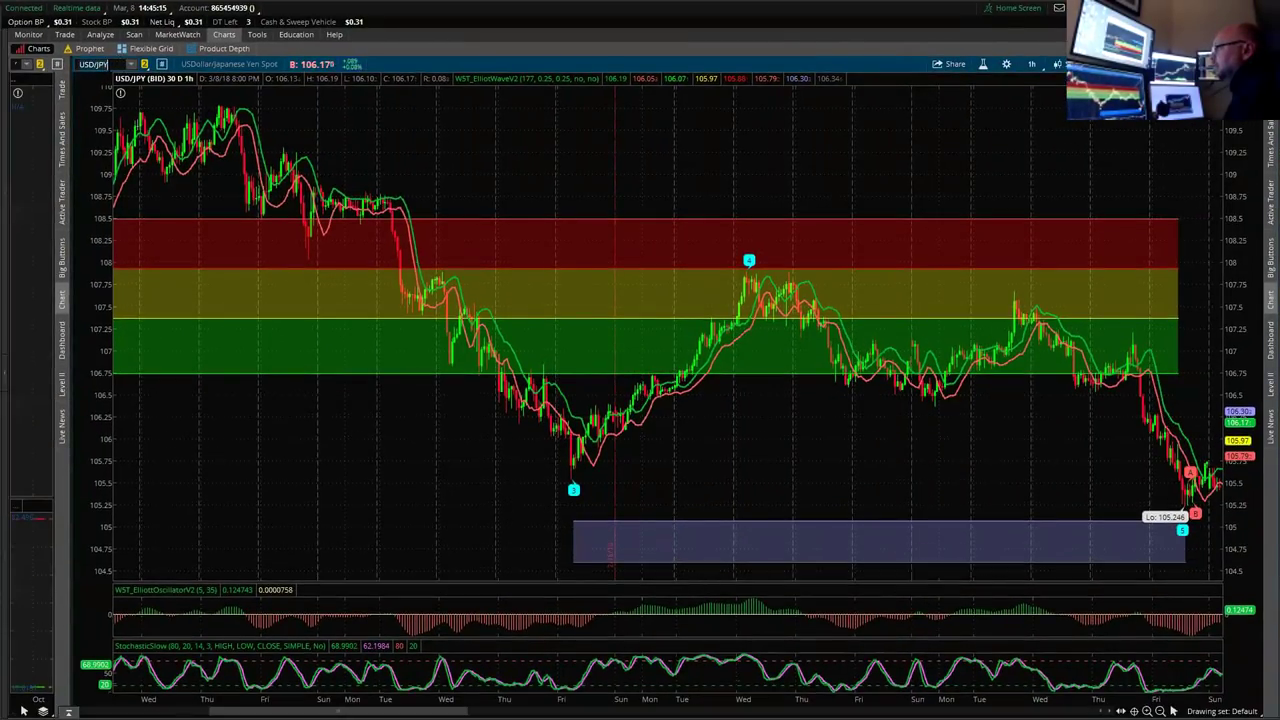
Load the symbol EXAS in the USD/JPY chart.
click(109, 66)
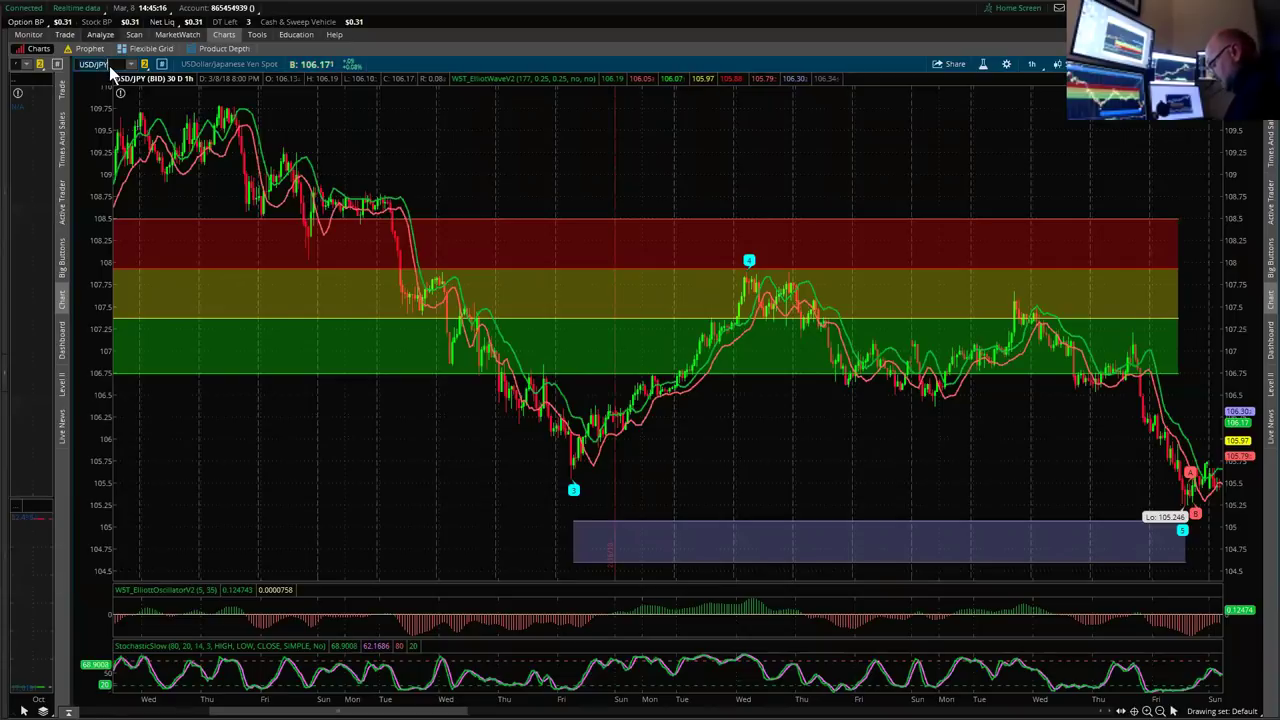
text(EX)
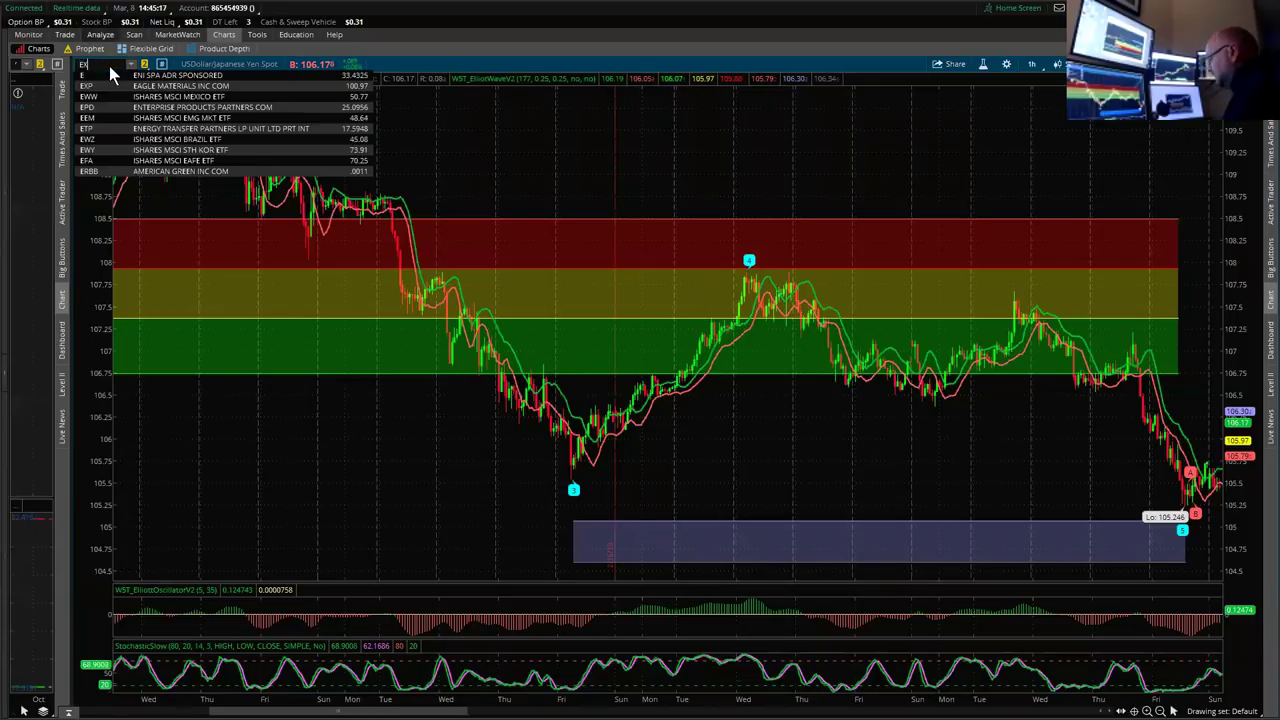
text(AS)
key(Return)
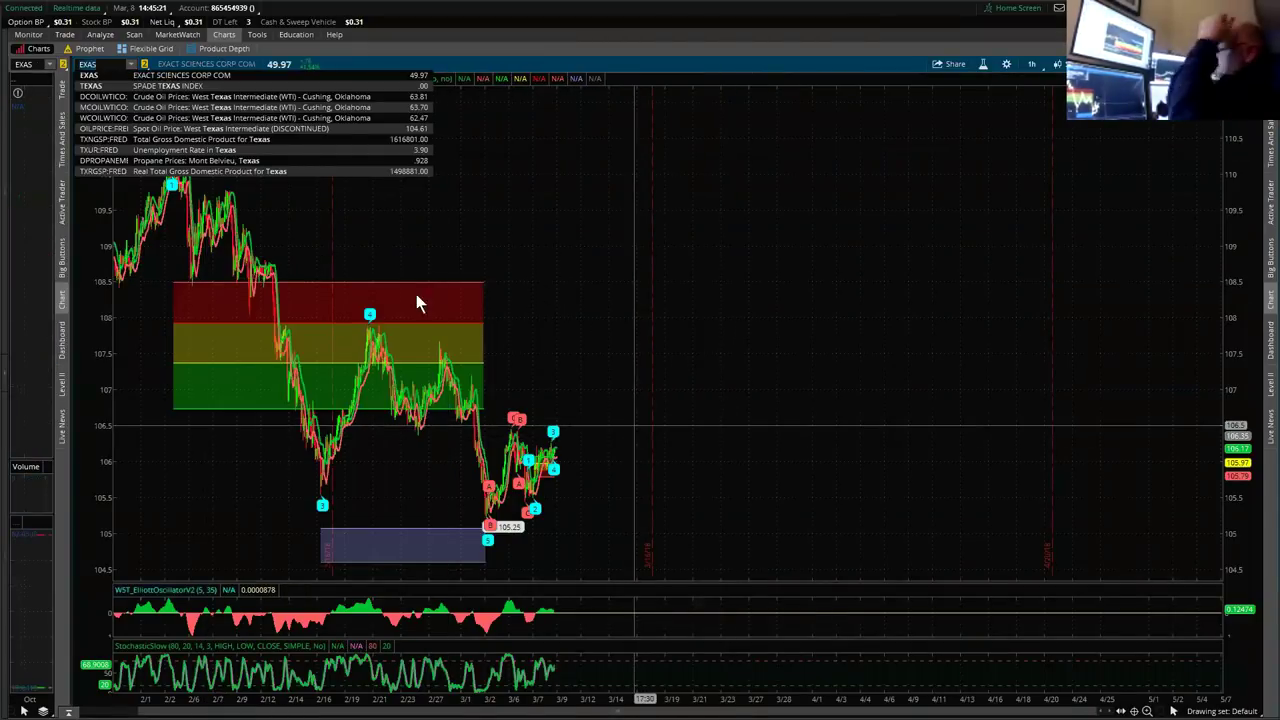
Switch the EXAS chart to the 3 Y : W time frame and zoom in on the price bars.
click(1033, 64)
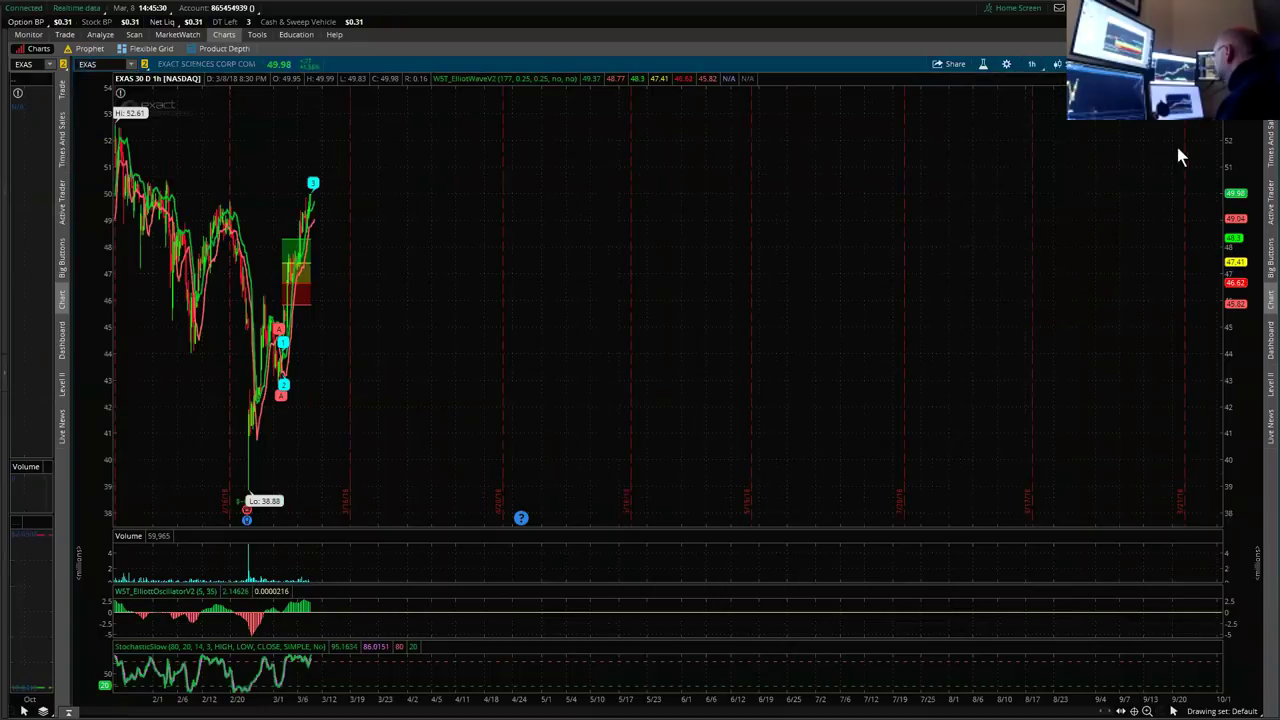
click(1039, 64)
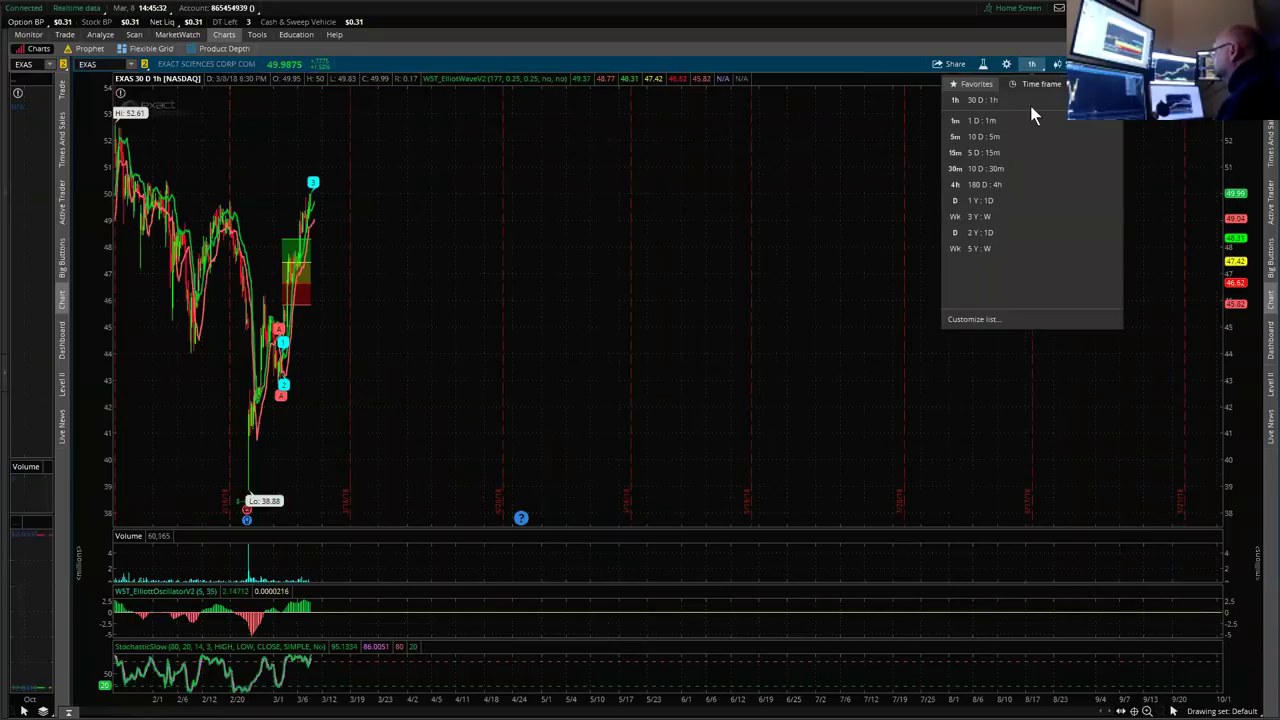
click(993, 216)
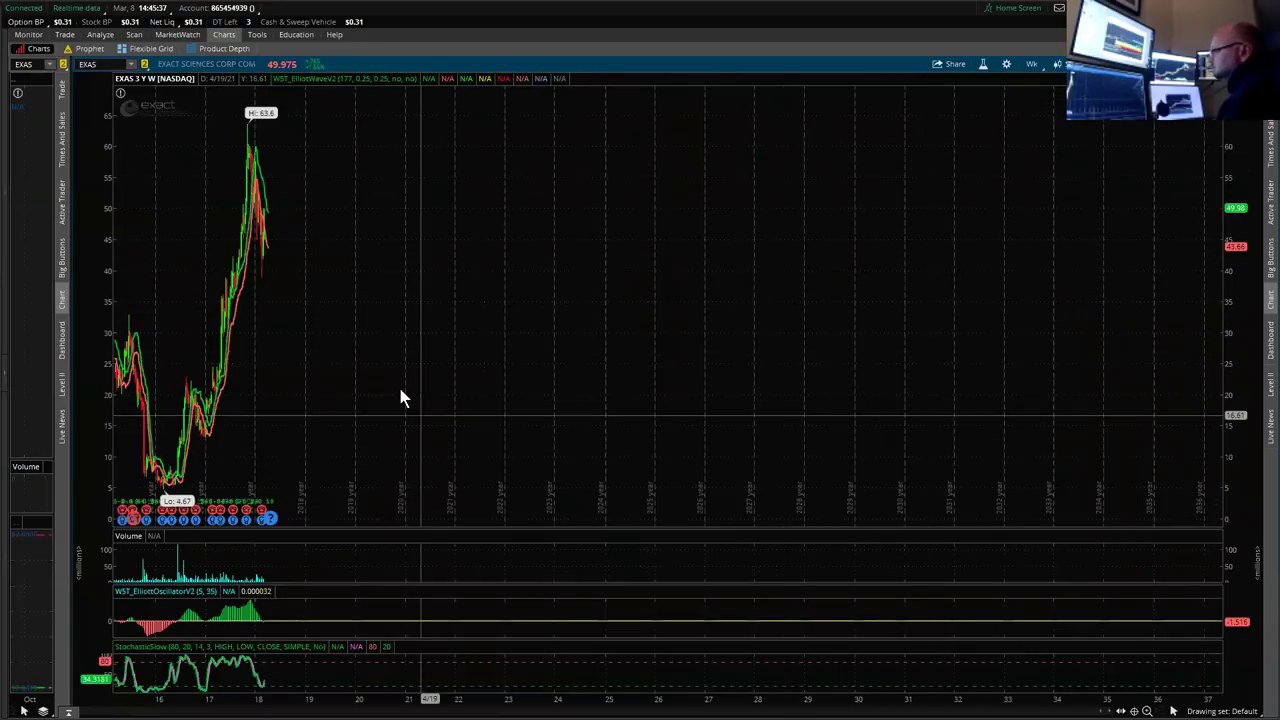
drag(117, 123, 296, 168)
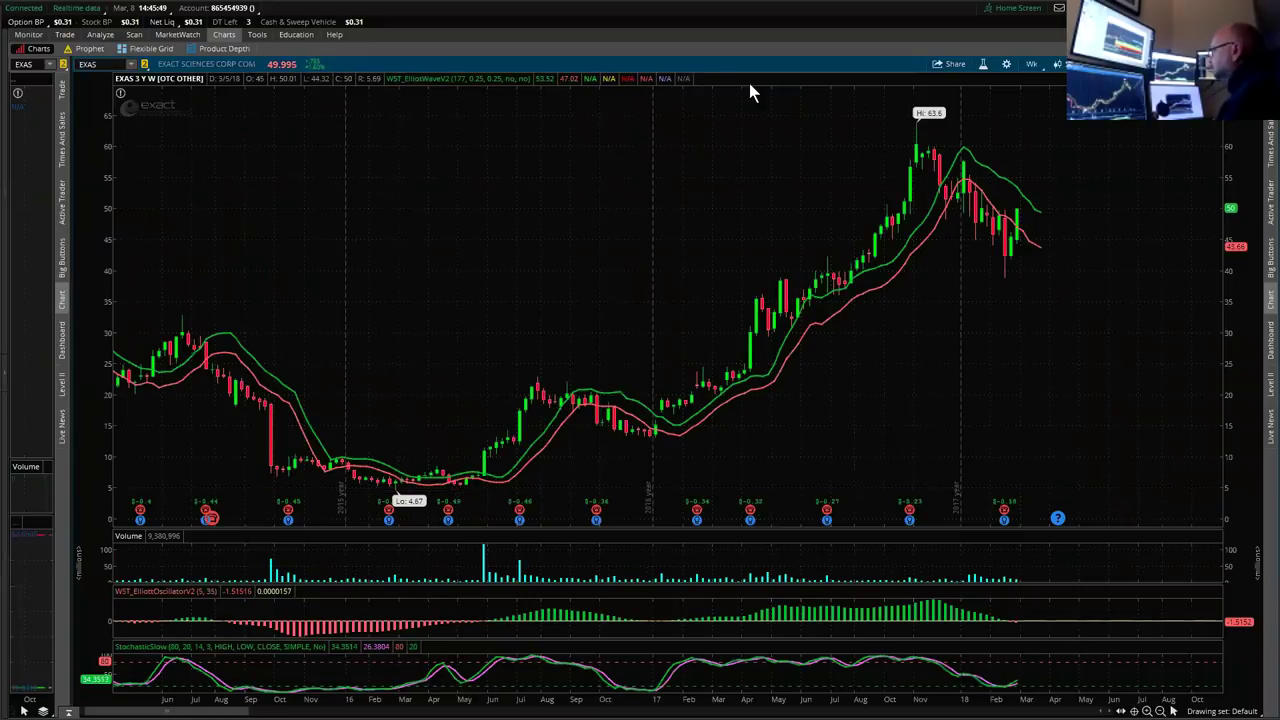
Set the start bar of the WST_ElliotWaveV2 study to 157 and apply it to the EXAS chart.
click(982, 65)
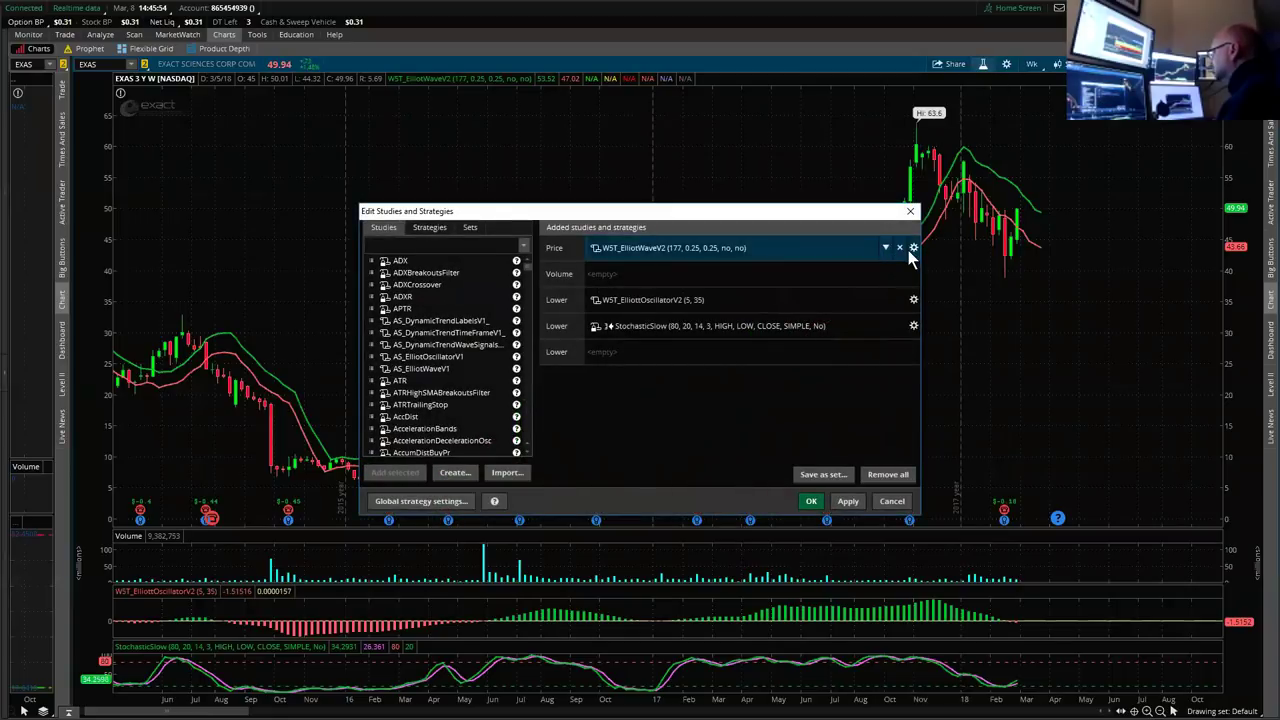
click(913, 247)
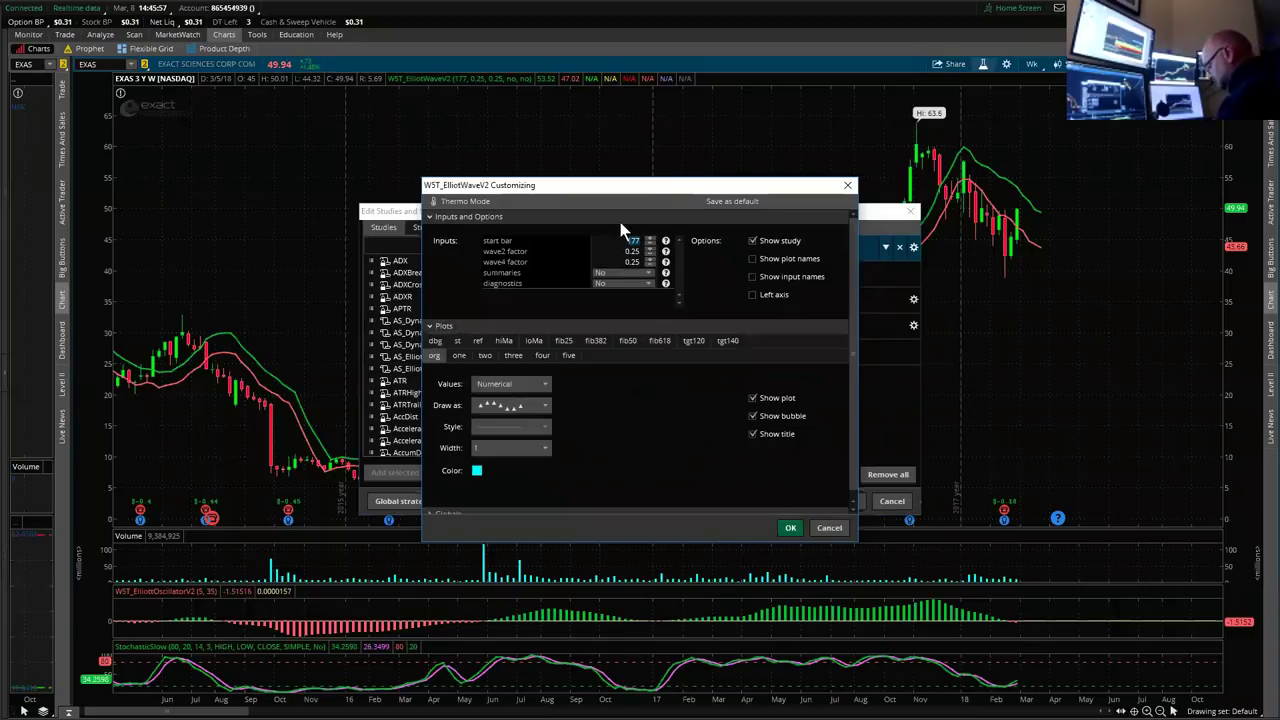
text(157)
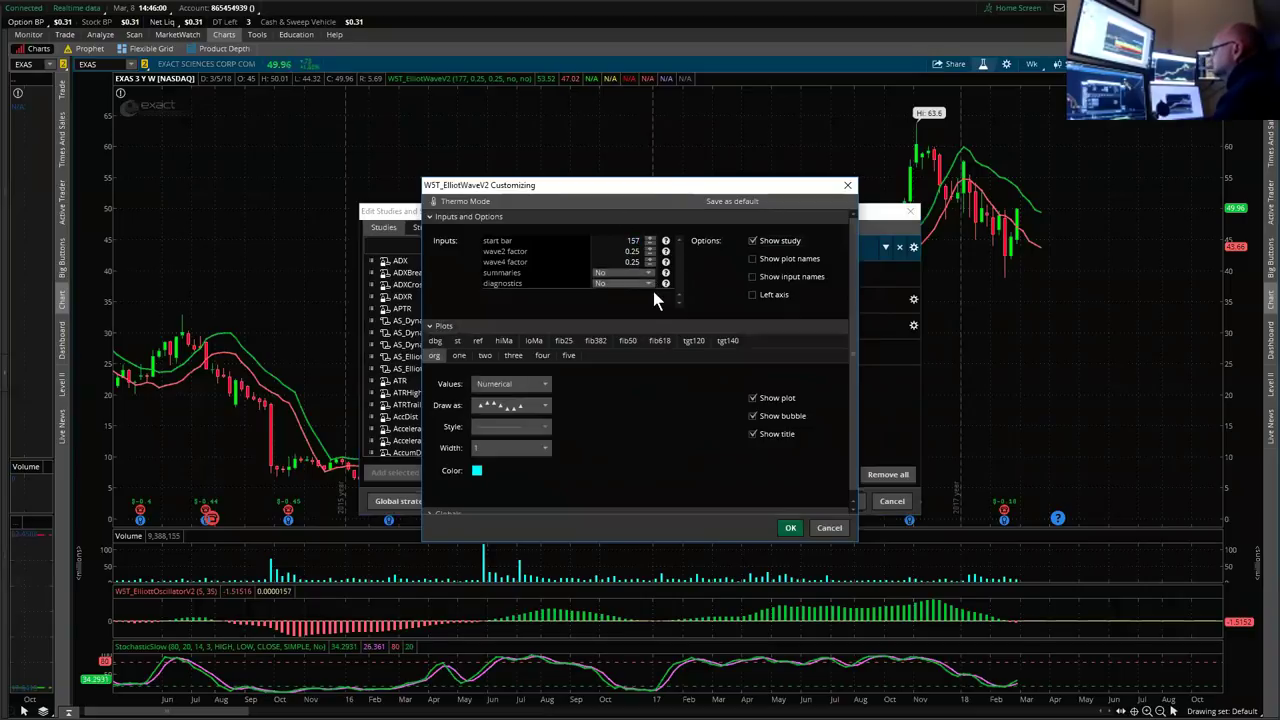
click(791, 527)
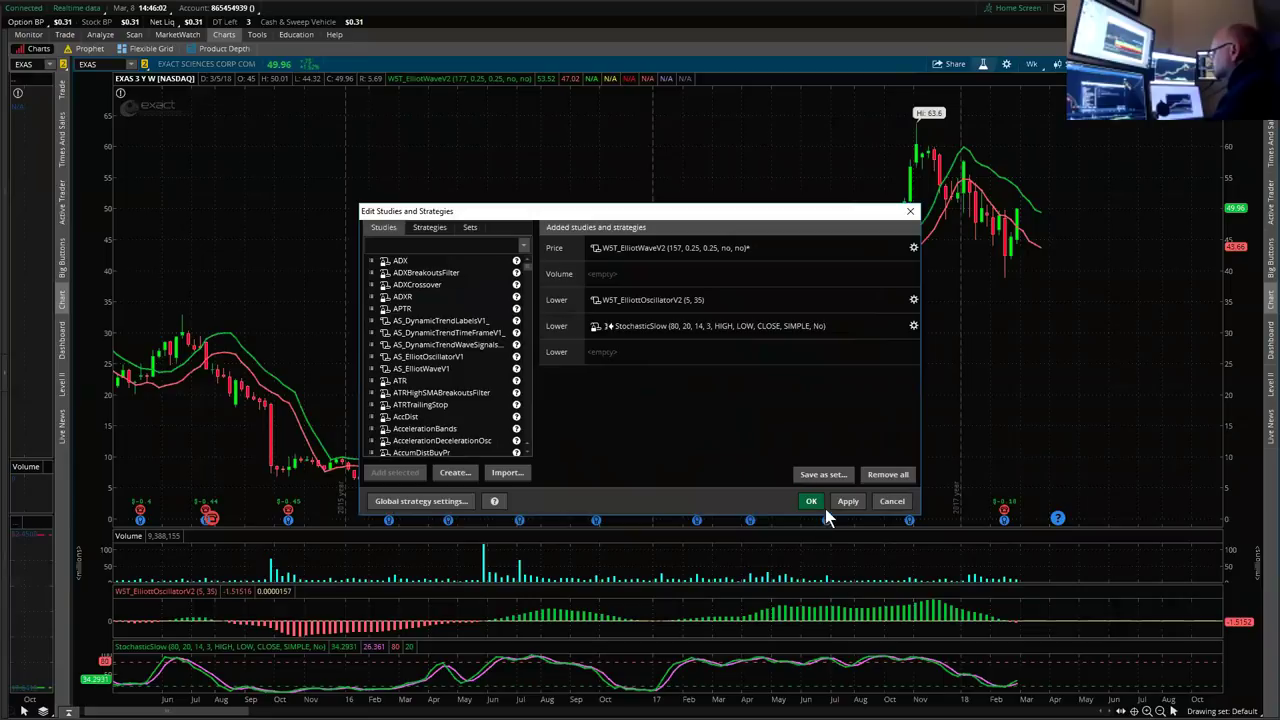
click(841, 504)
click(811, 501)
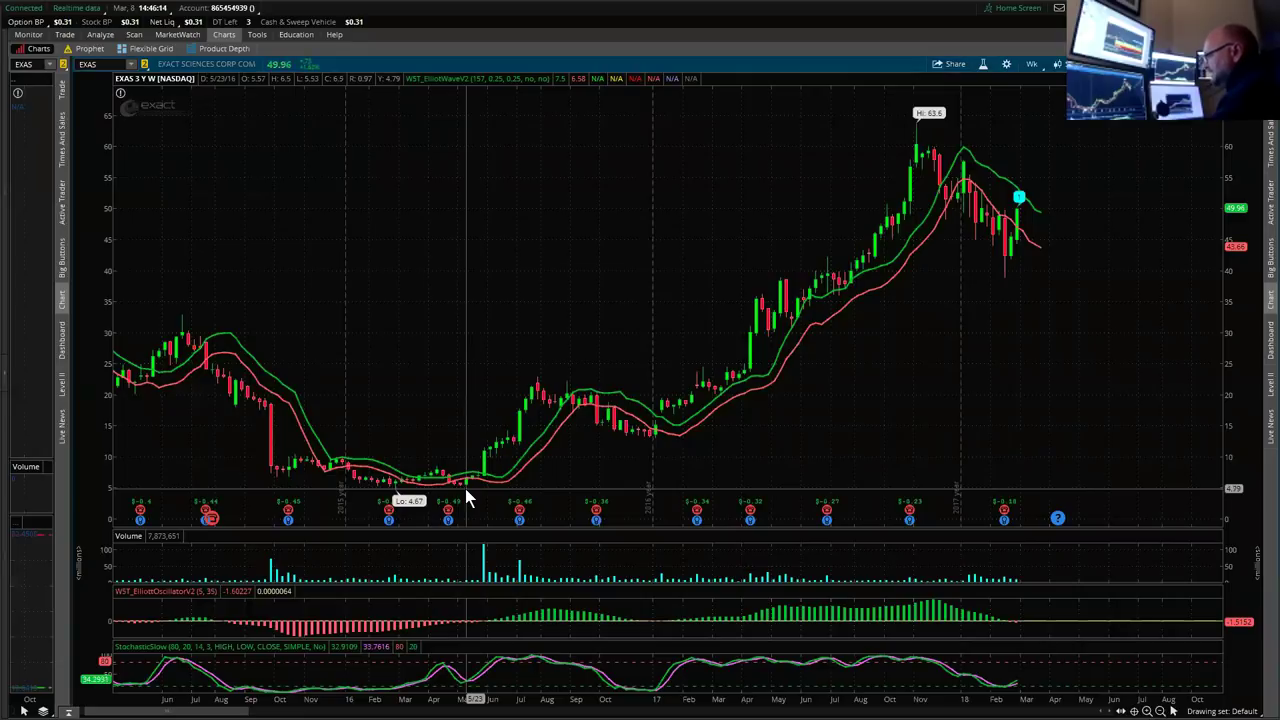
Set the start bar of the WST_ElliotWaveV2 study to 64 and apply it to the weekly chart.
click(983, 63)
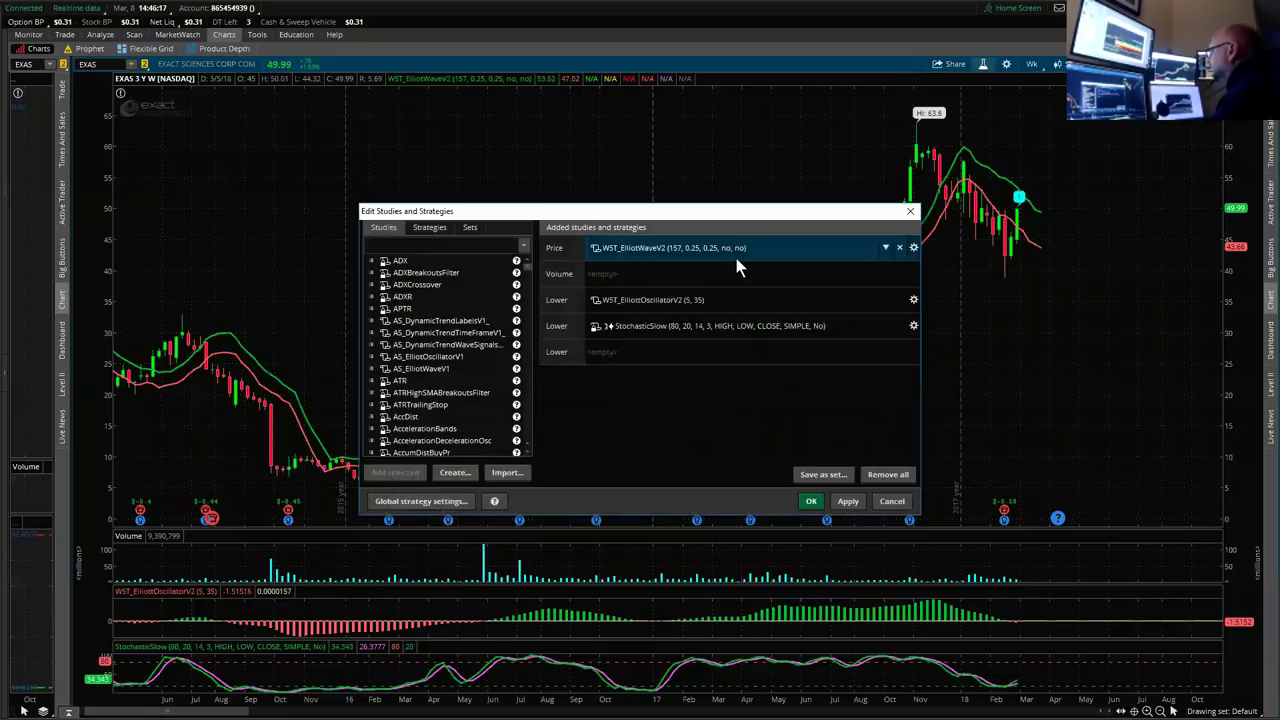
click(913, 247)
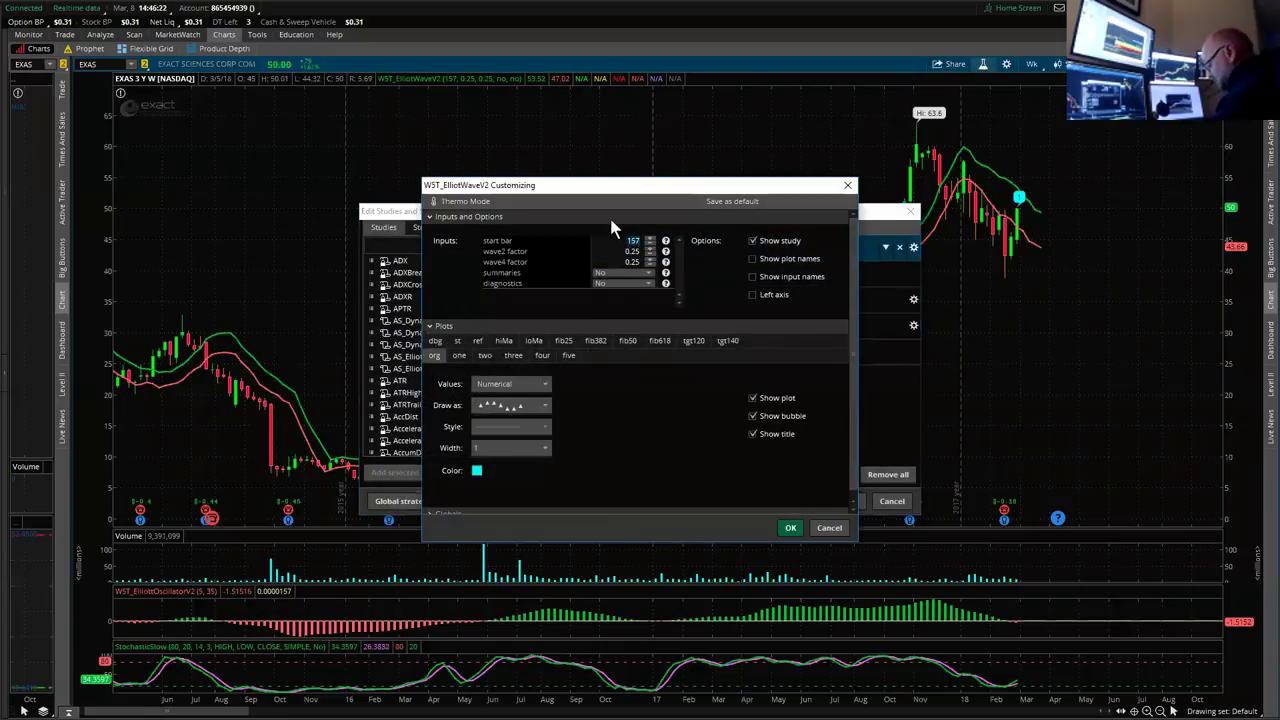
text(64)
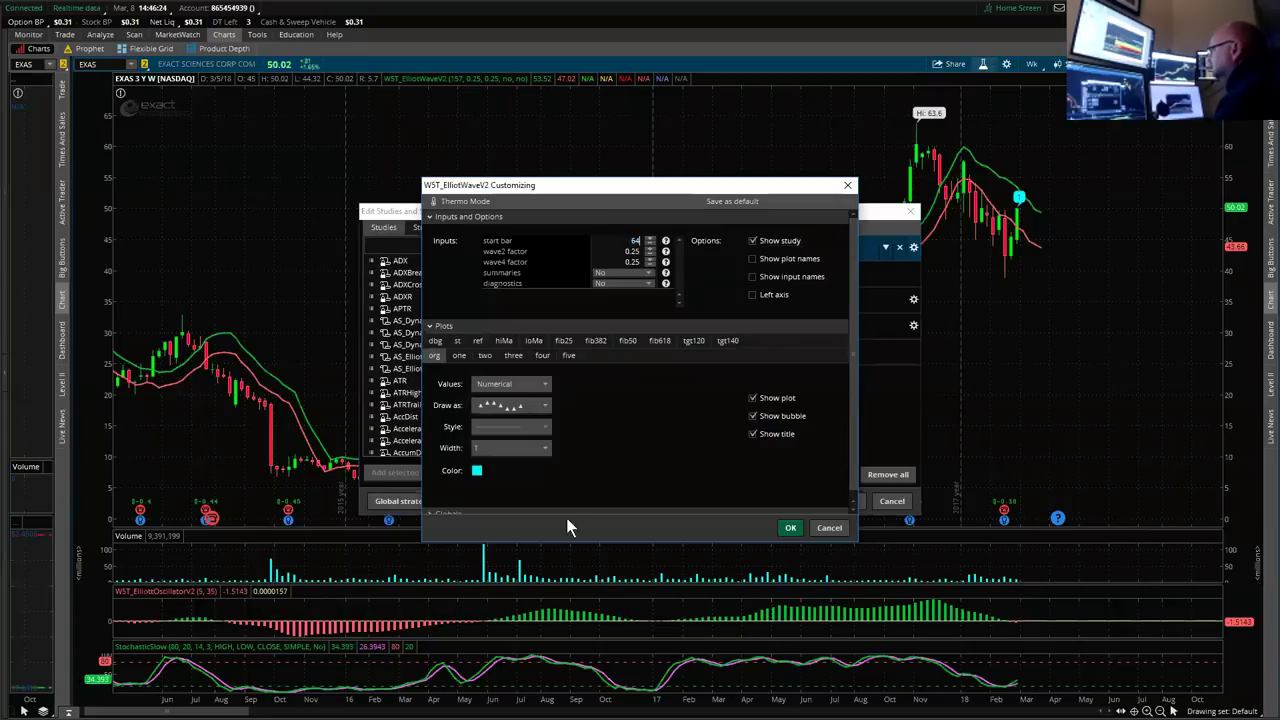
click(792, 528)
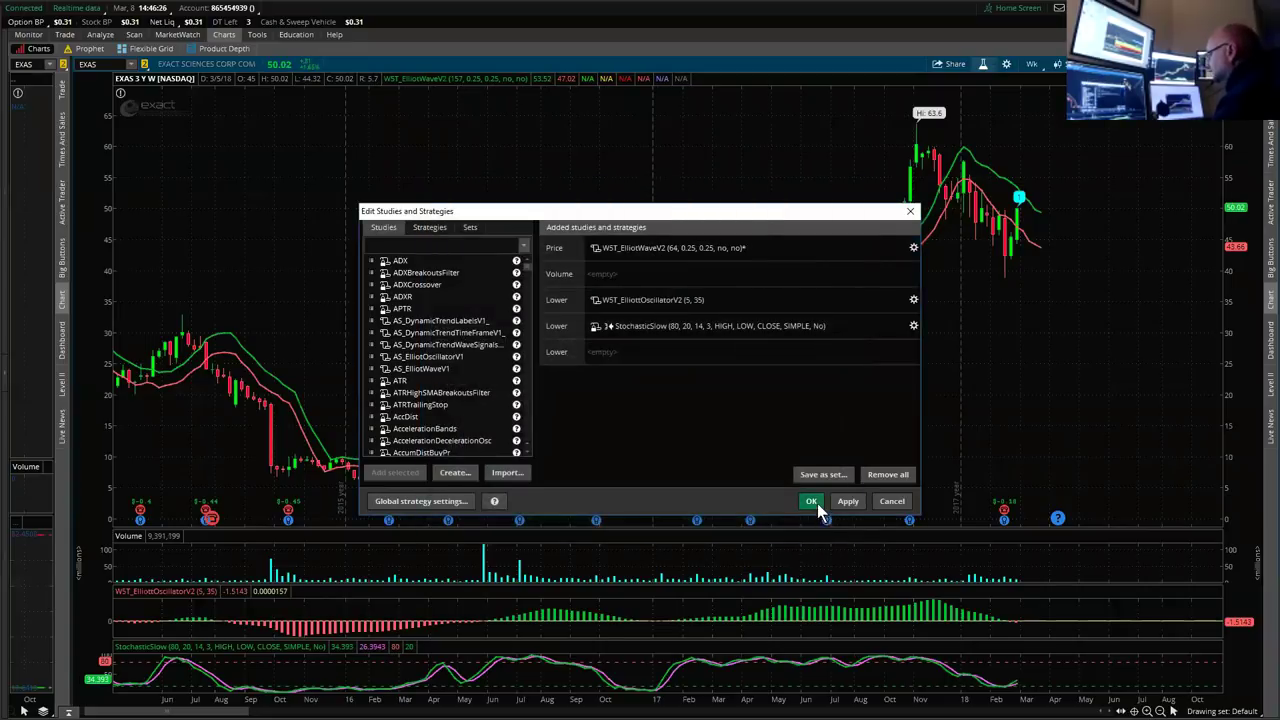
click(846, 502)
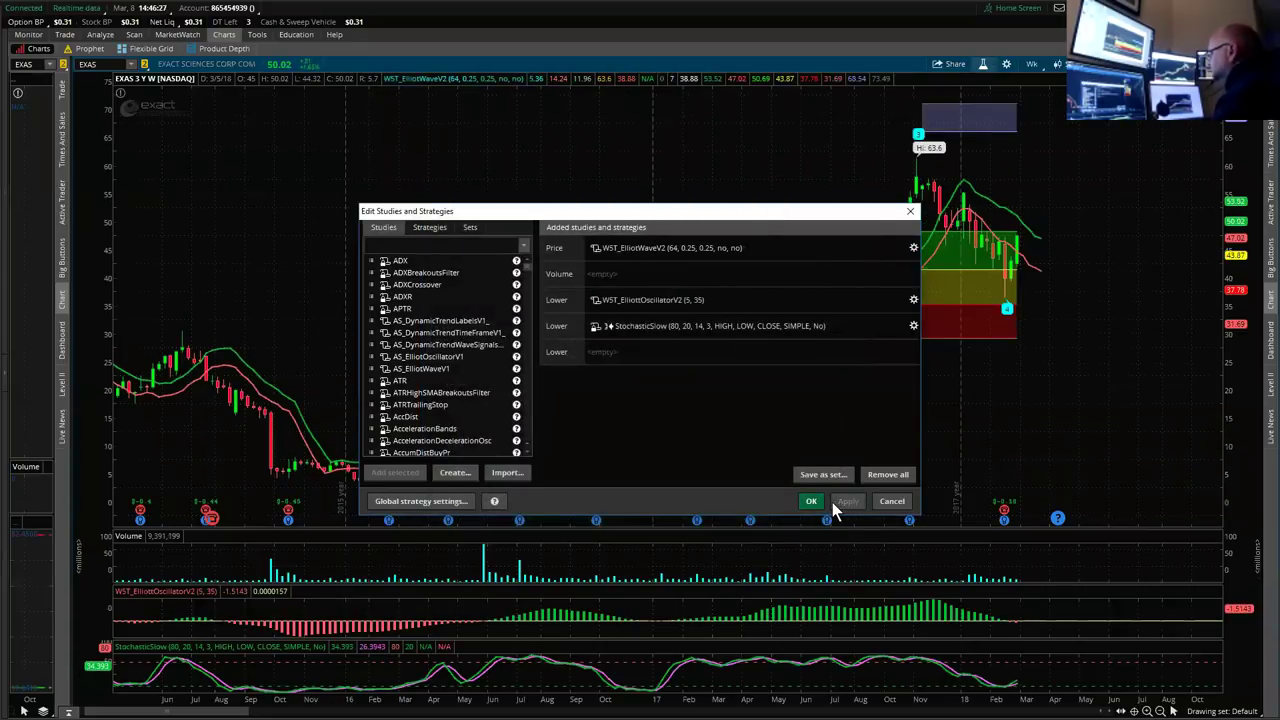
click(811, 501)
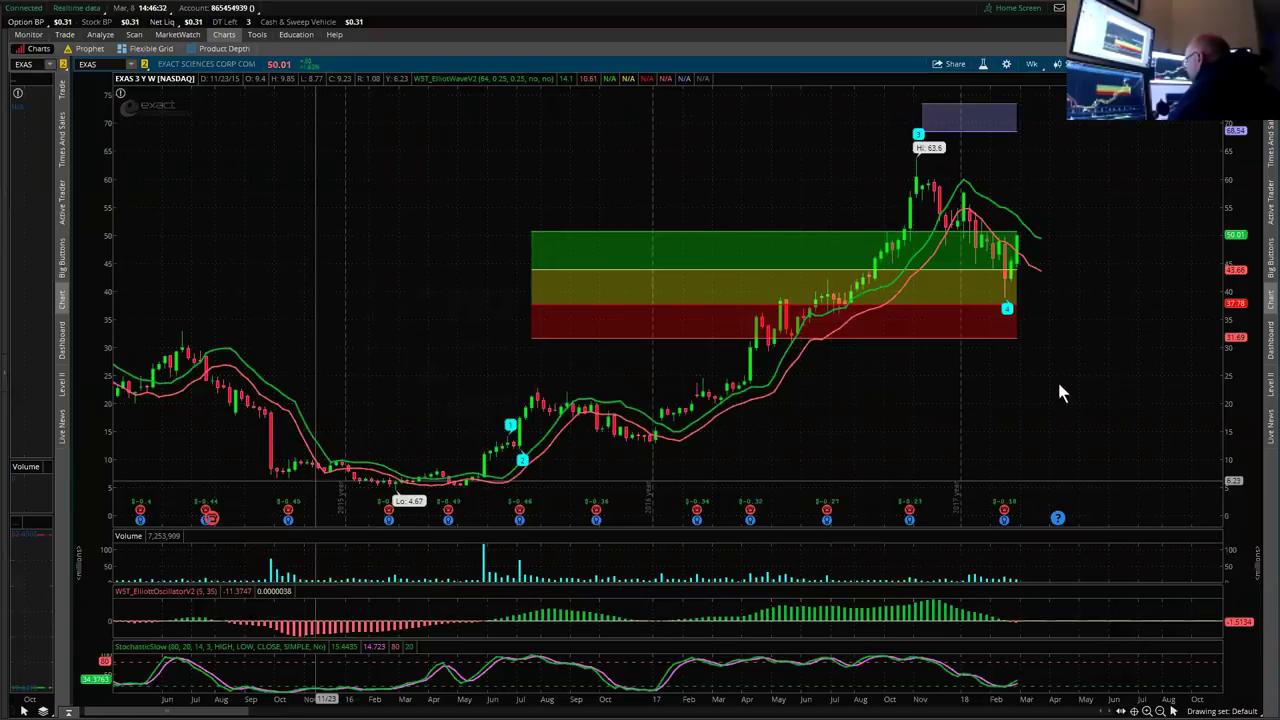
Enlarge the WST_ElliottOscillatorV2 pane and draw Fibonacci Extensions from its highest peak down to the zero line and back to the peak.
drag(1054, 587, 1062, 472)
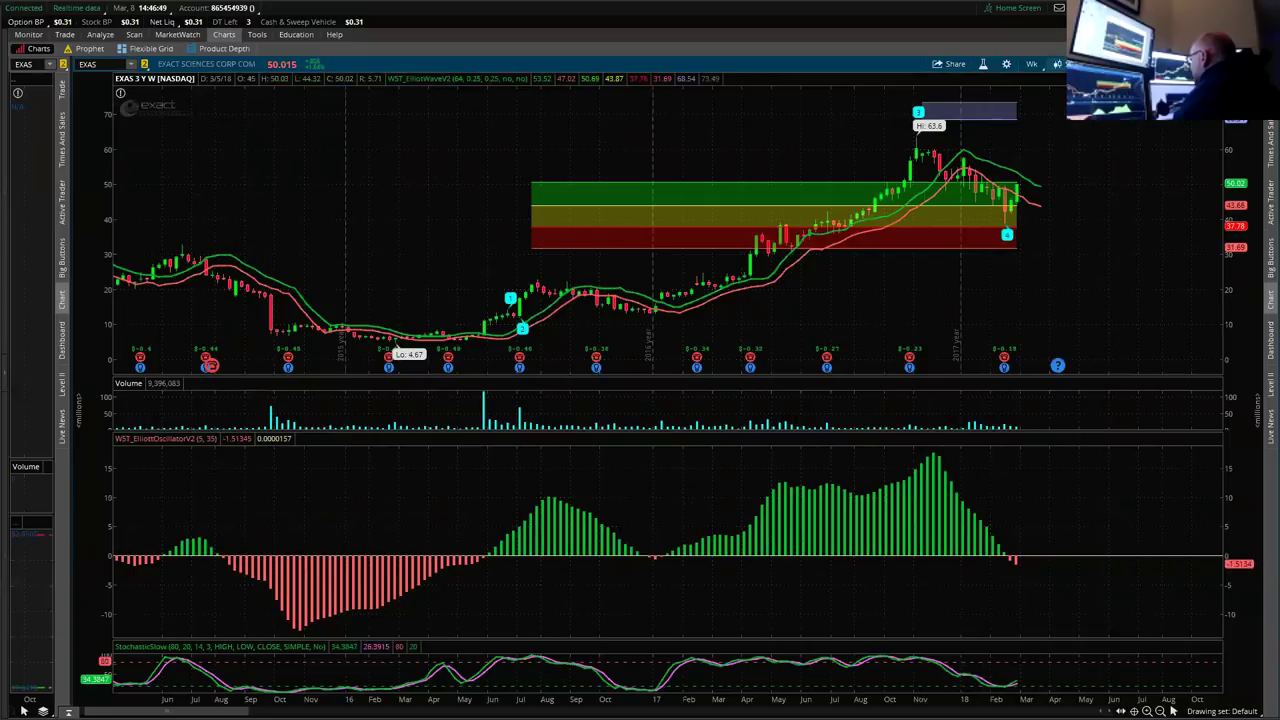
click(1057, 64)
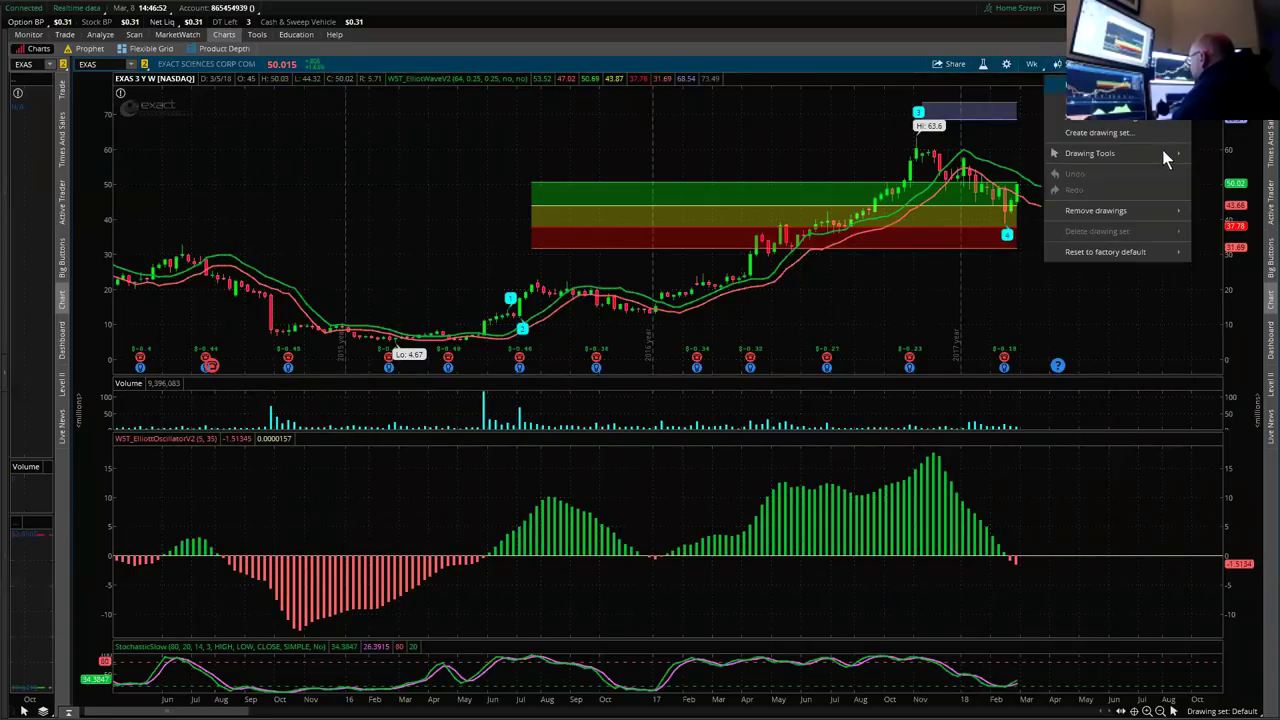
mouse_move(1163, 150)
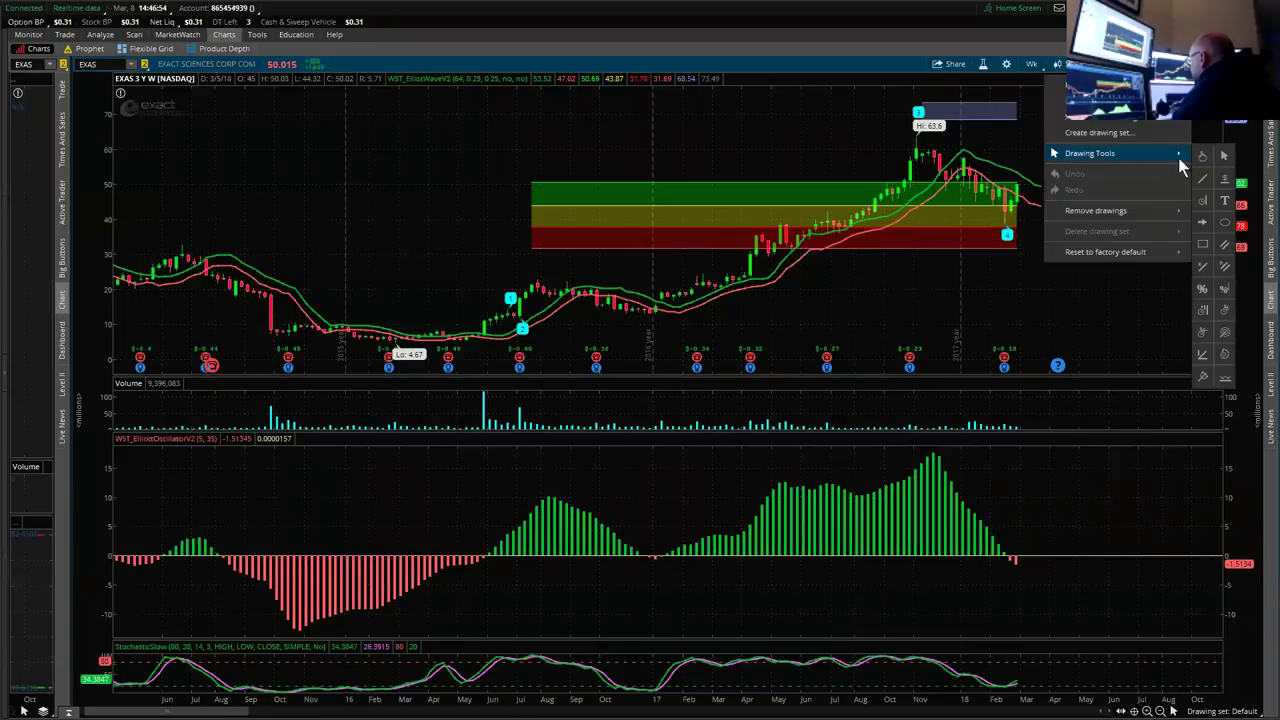
click(1225, 291)
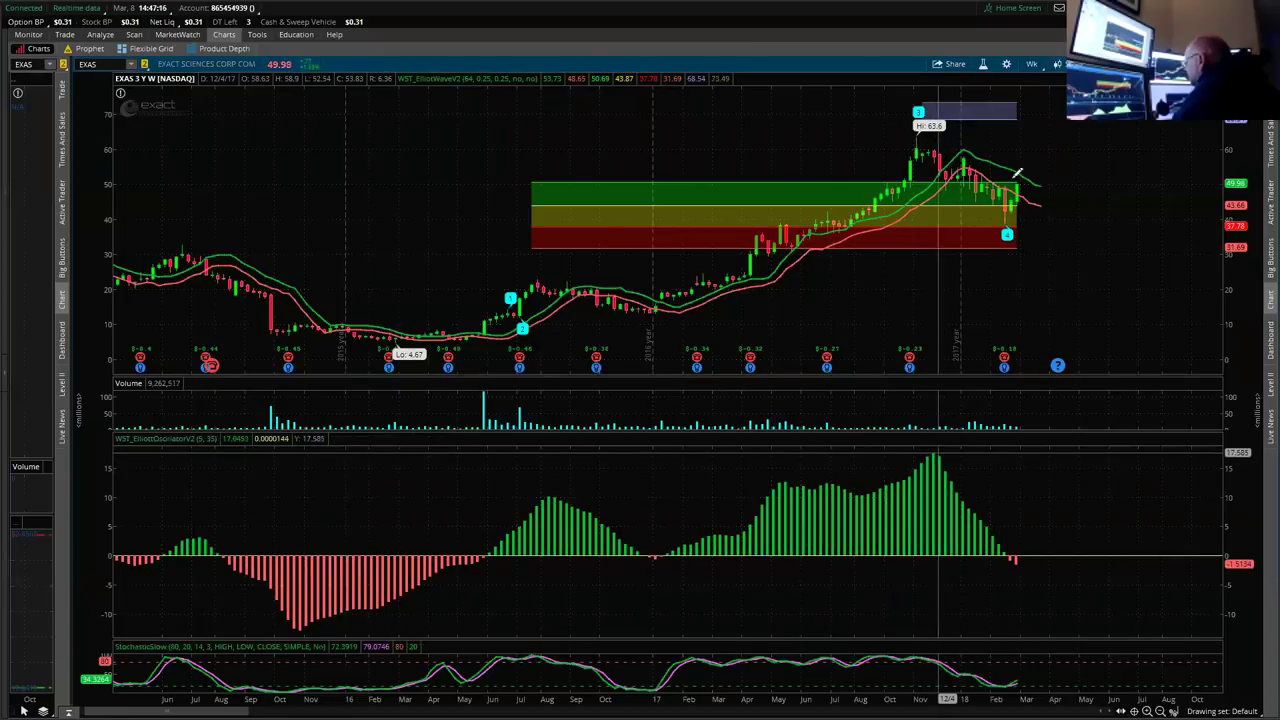
click(940, 451)
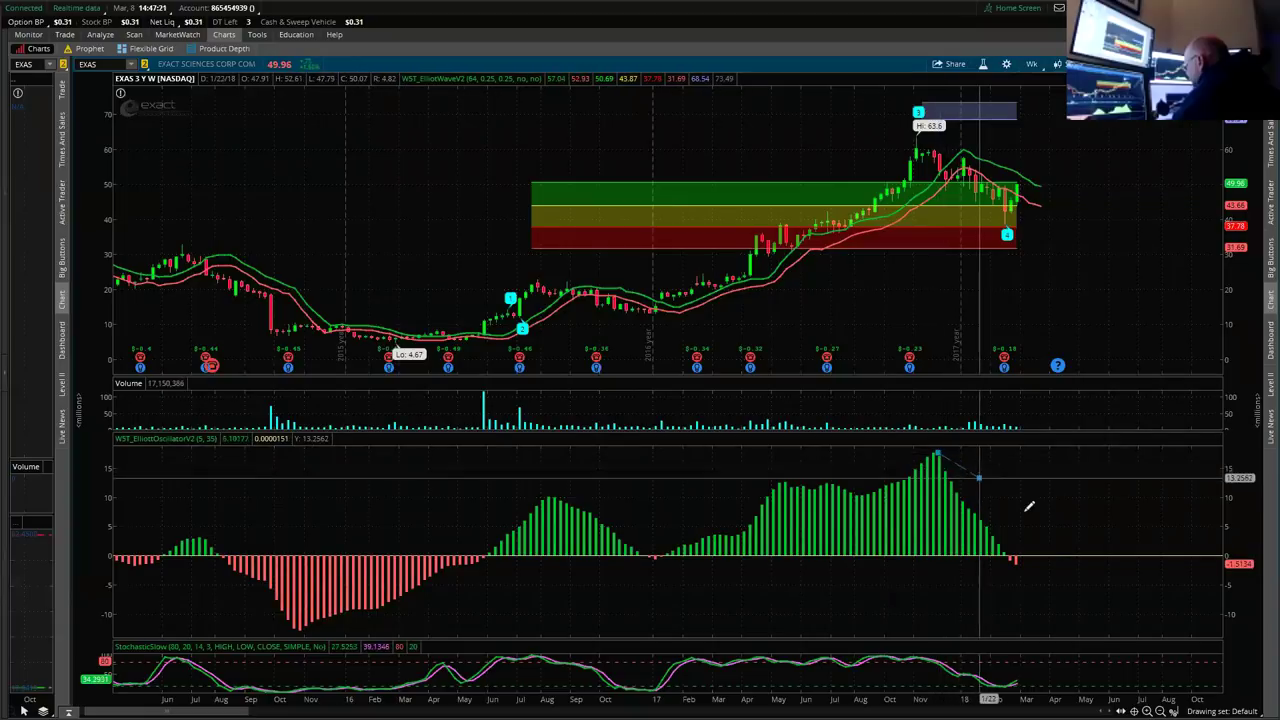
click(1120, 554)
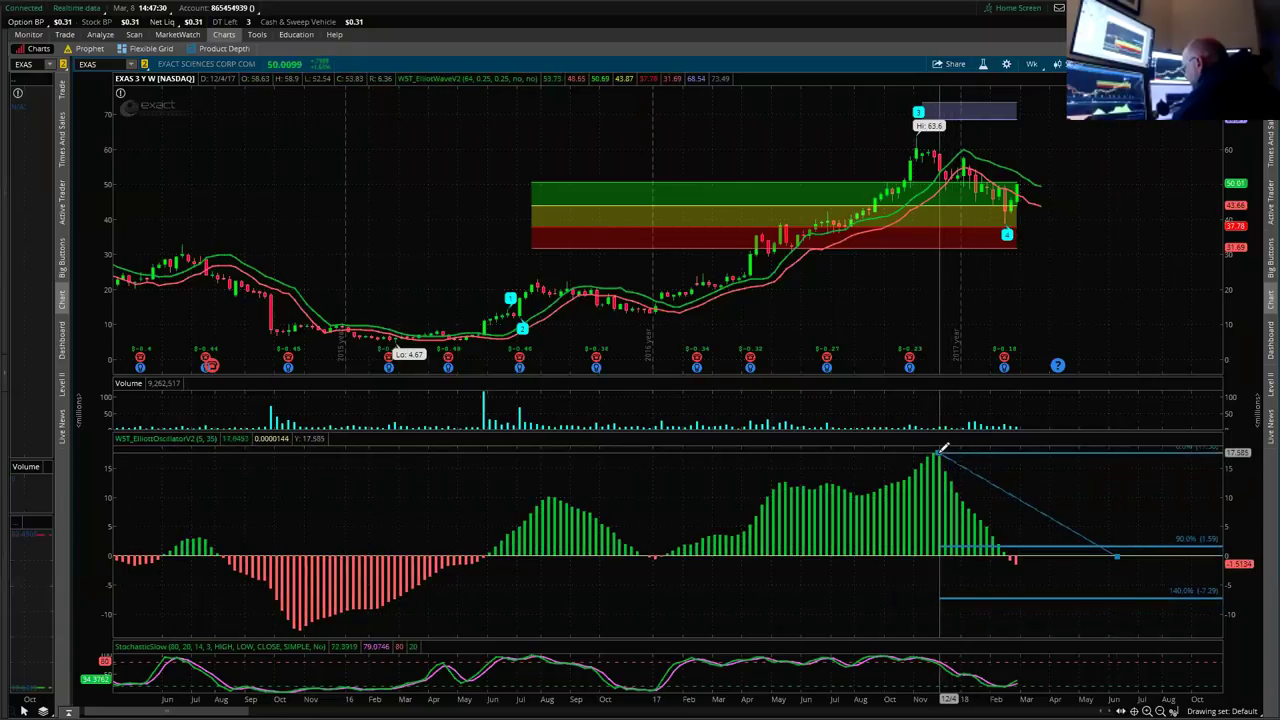
click(943, 450)
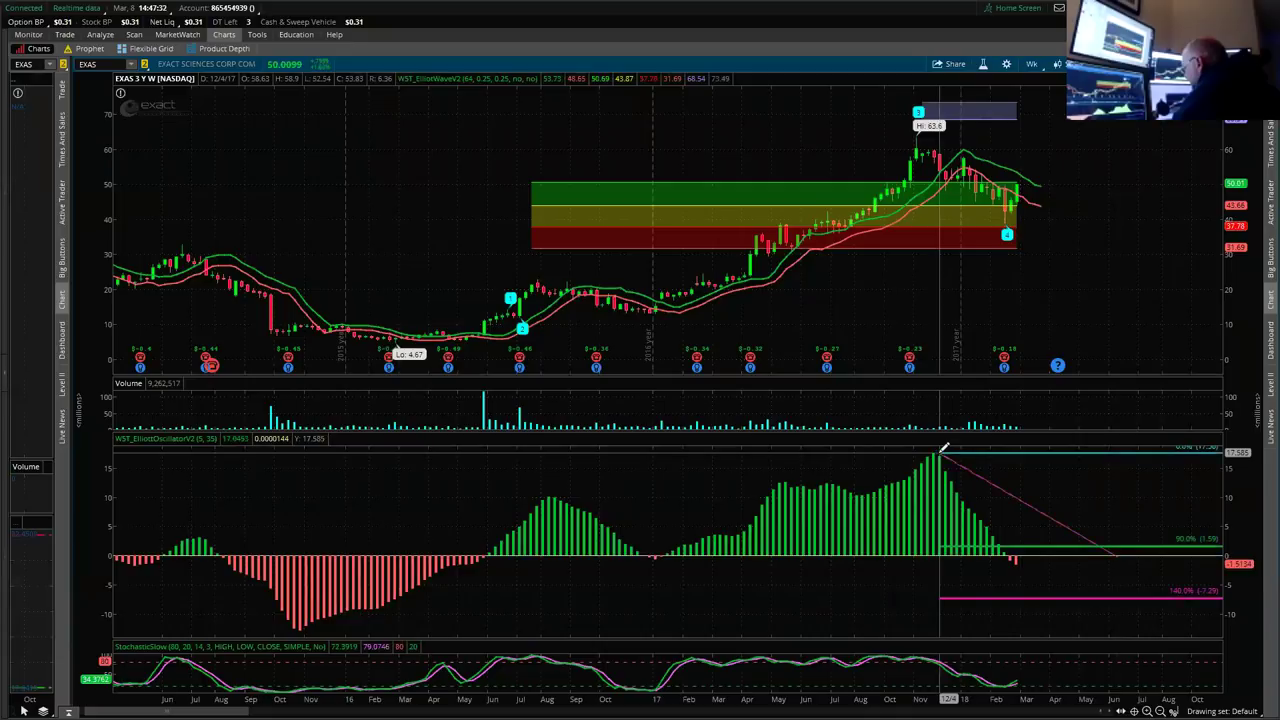
Review the curve coefficients in the properties of the Fibonacci Extensions drawing on the oscillator.
right_click(1047, 594)
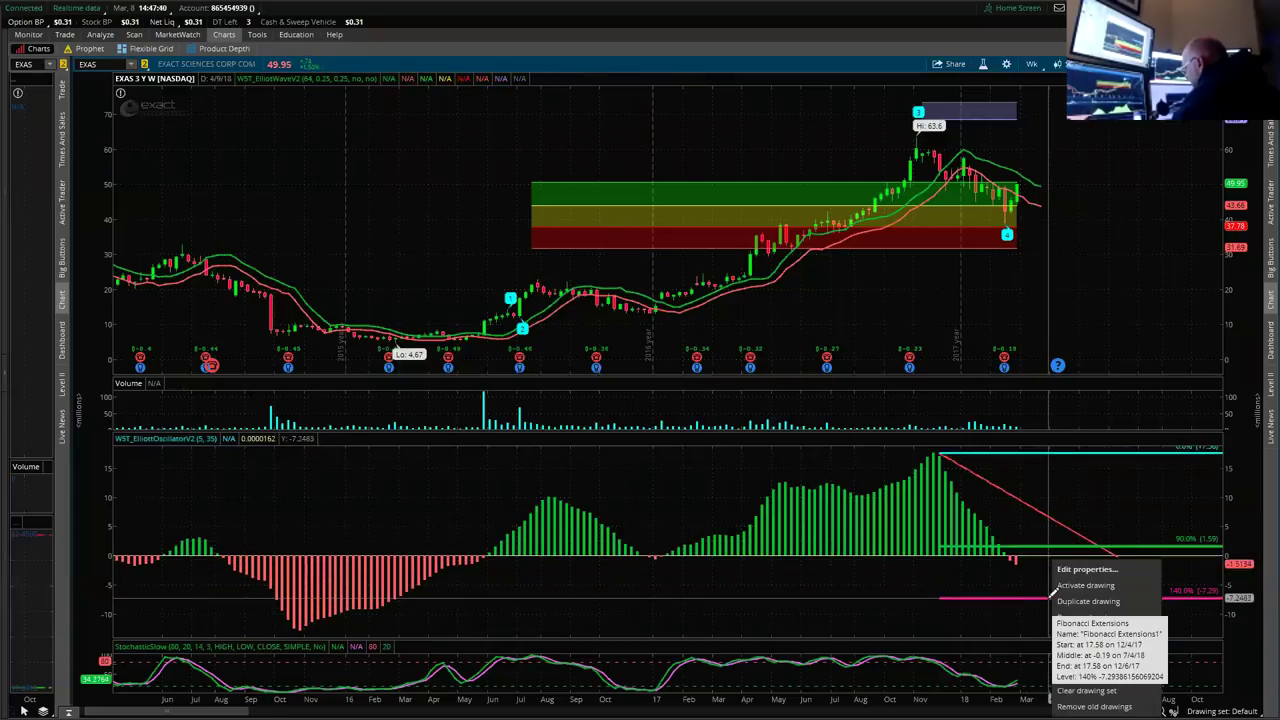
right_click(1041, 598)
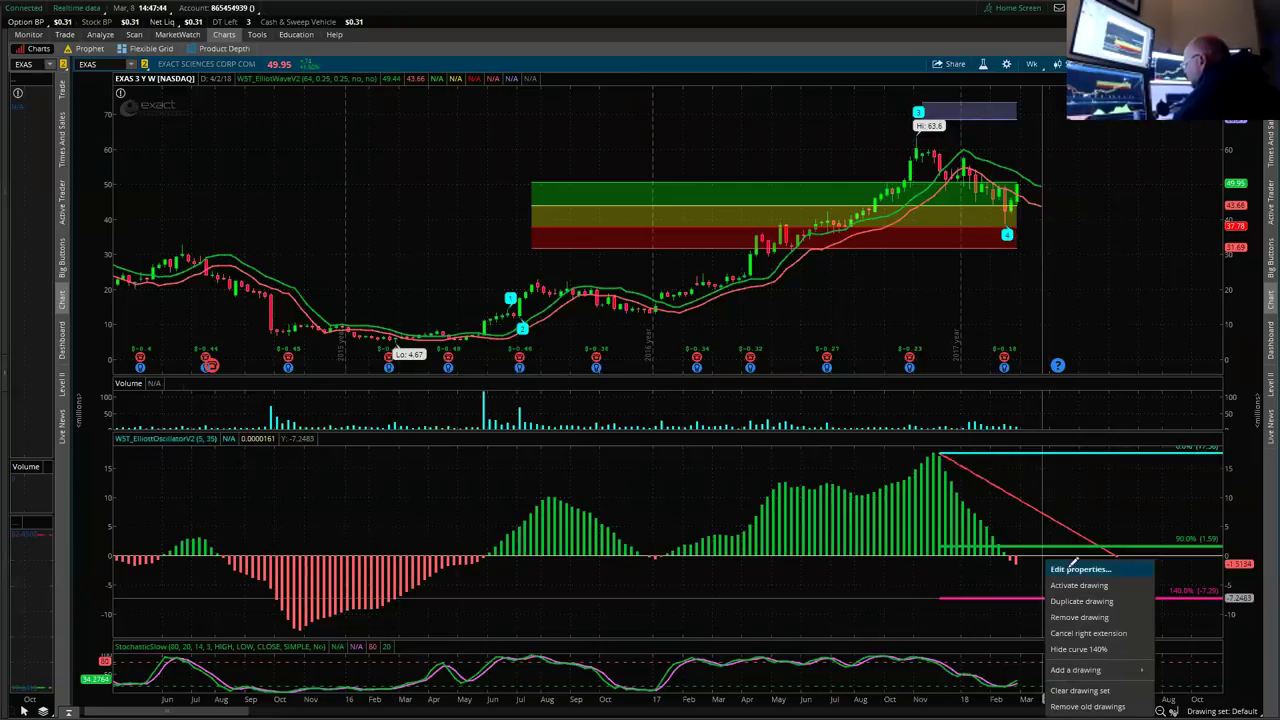
click(1078, 569)
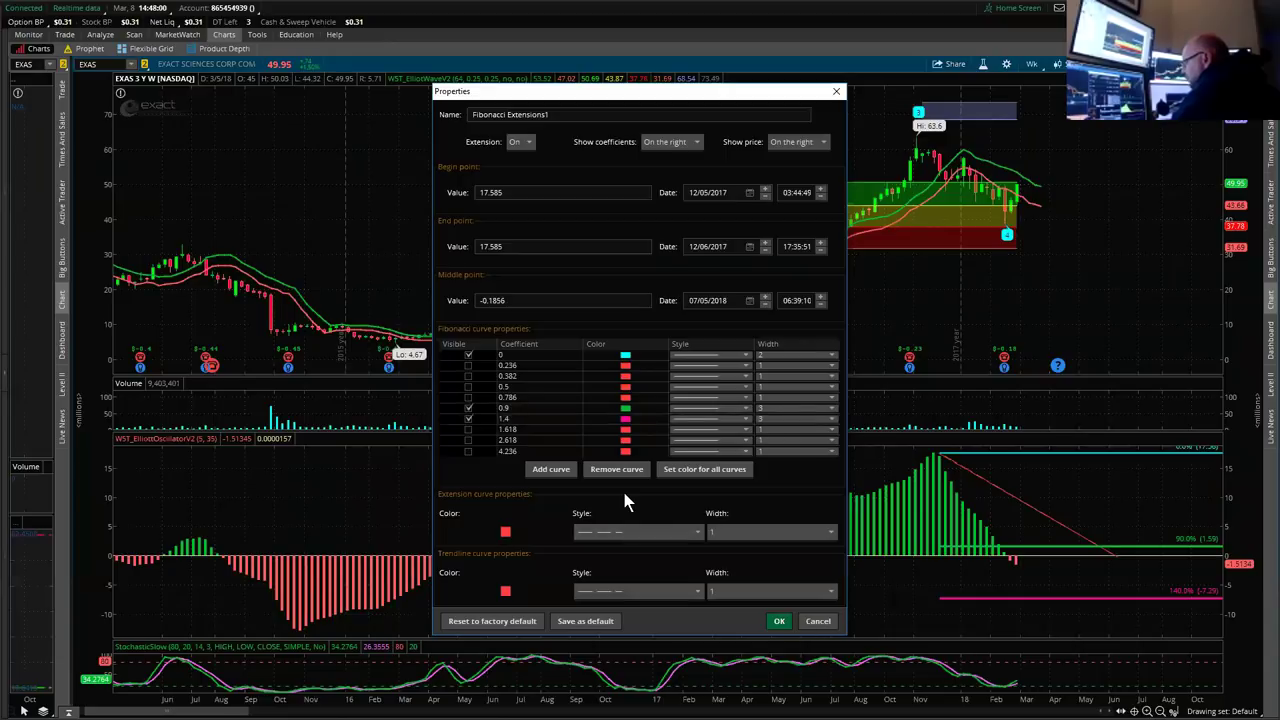
click(779, 621)
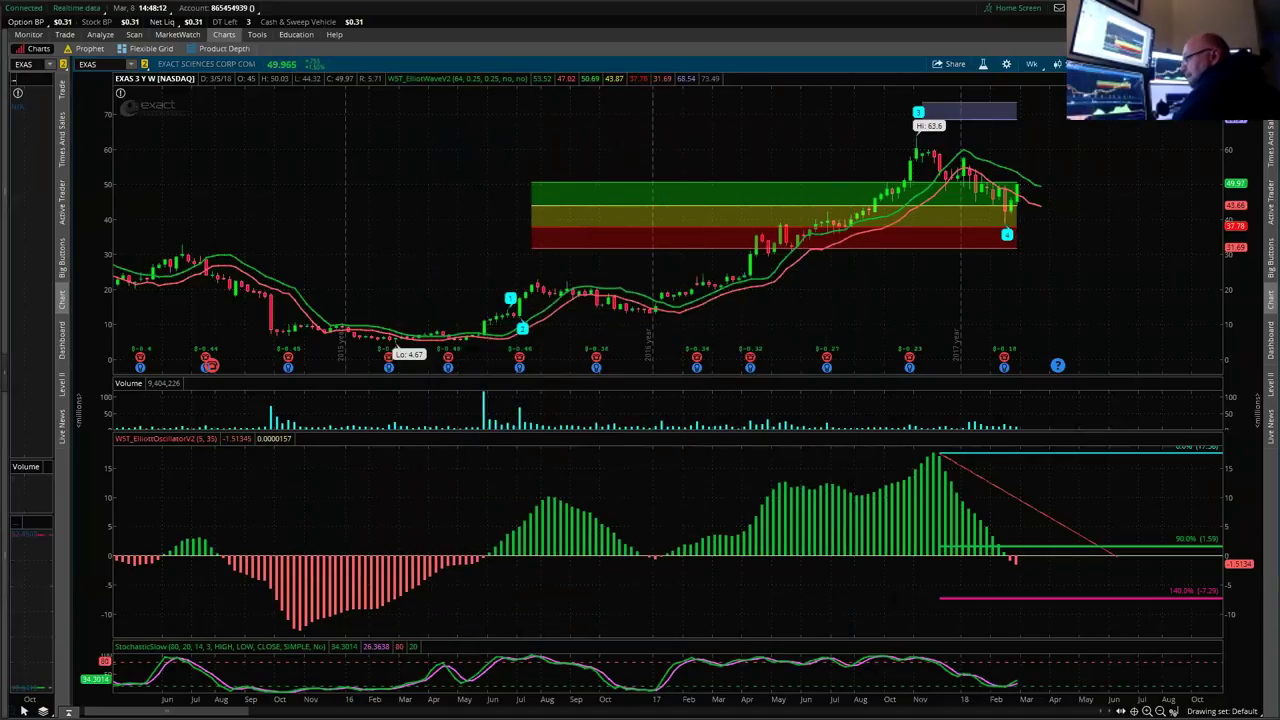